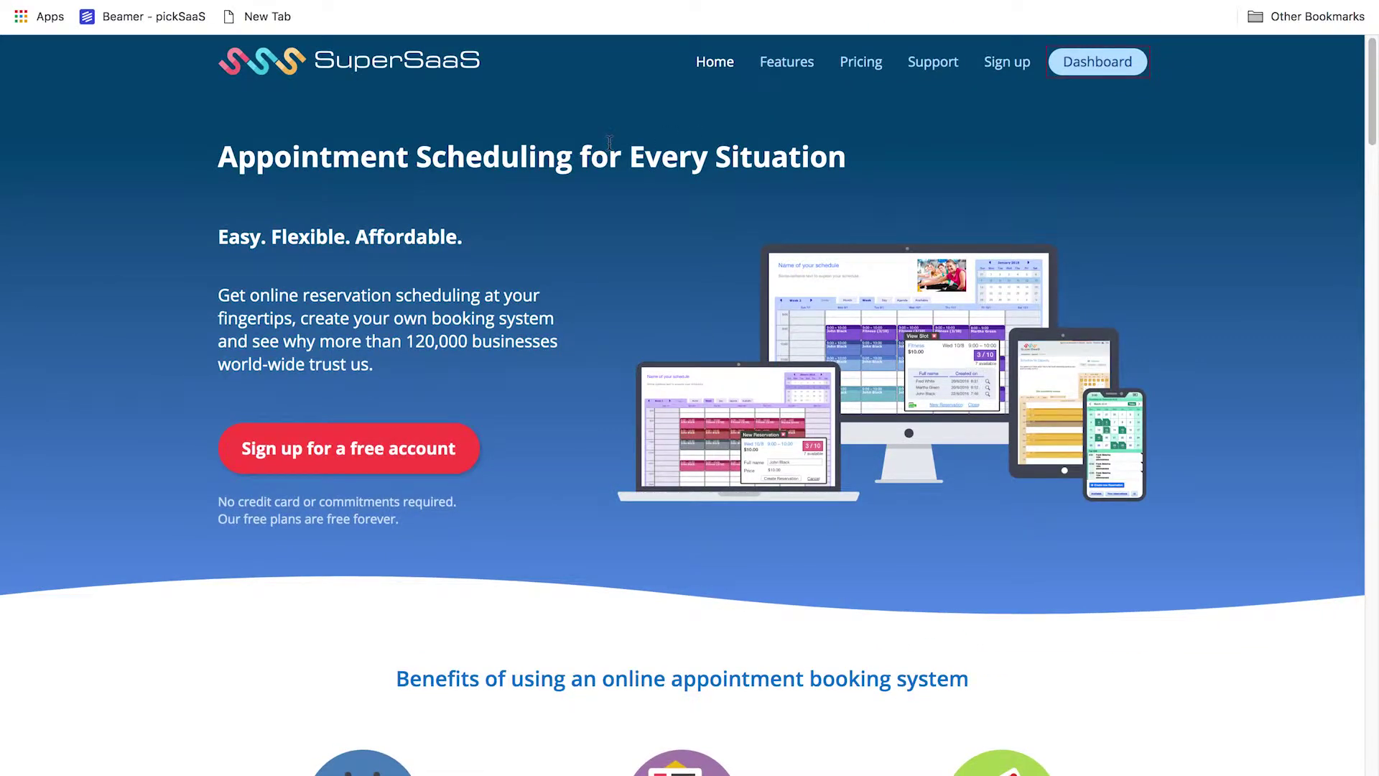
Scroll through the home page's benefits, business types and integrations, advancing the testimonial carousel twice
{"action": "scroll", "coordinate": [998, 404], "scroll_direction": "down", "scroll_amount": 15}
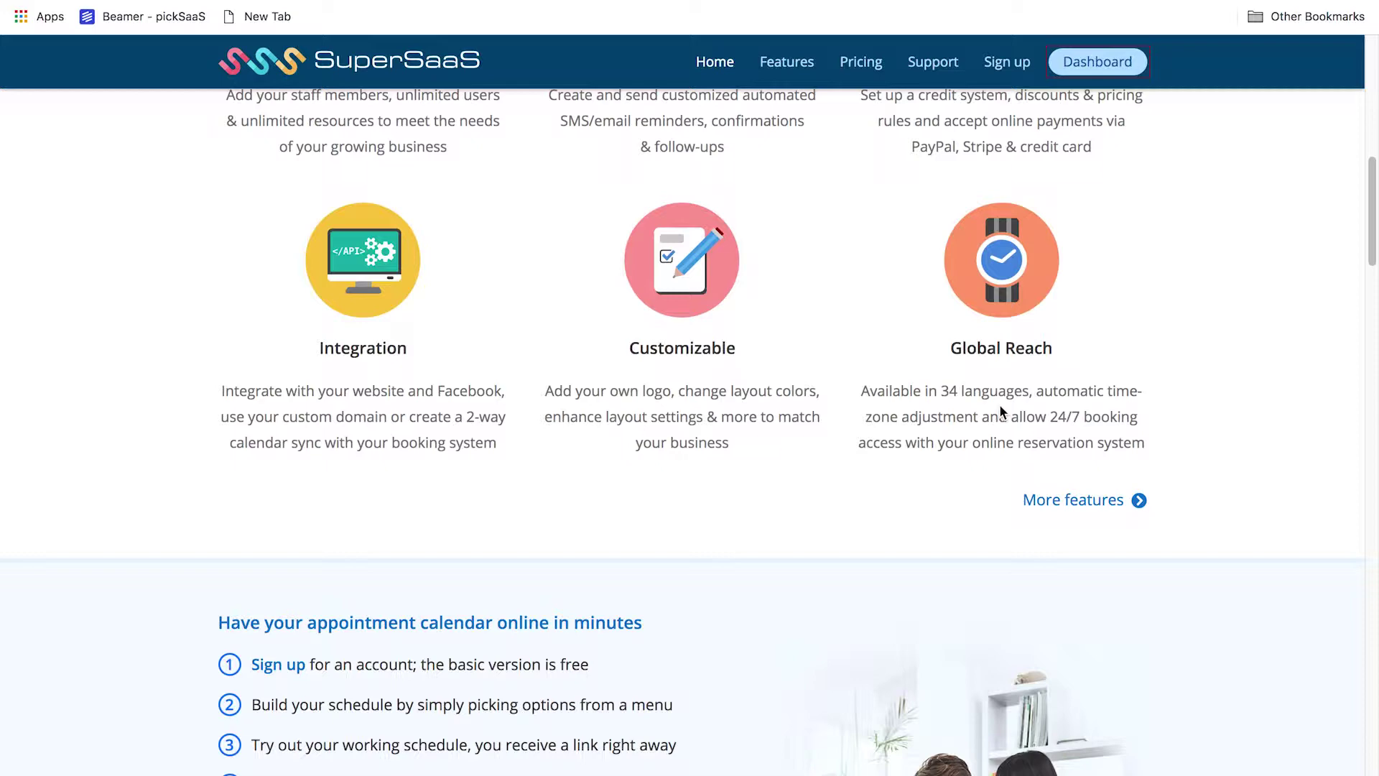
{"action": "scroll", "coordinate": [1002, 411], "scroll_direction": "down", "scroll_amount": 15}
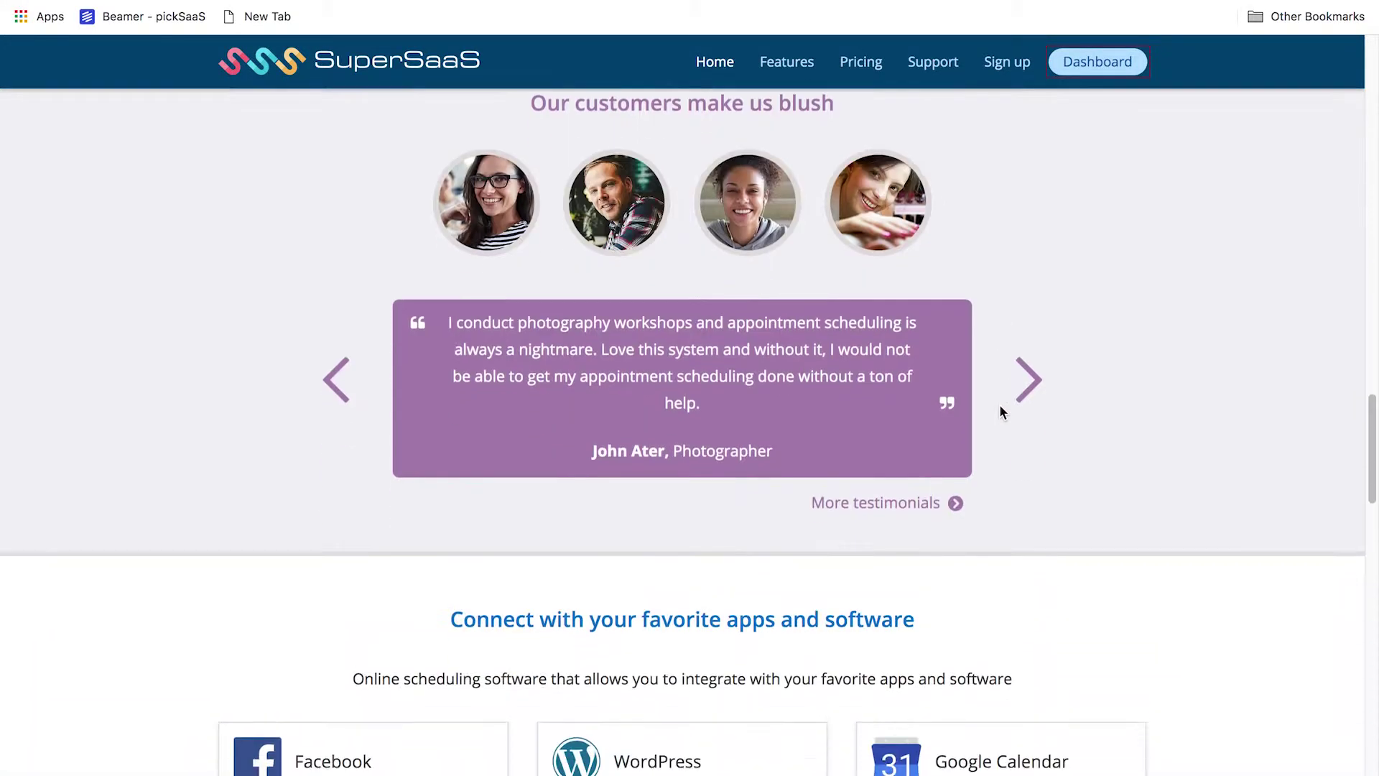
{"action": "scroll", "coordinate": [1003, 411], "scroll_direction": "down", "scroll_amount": 1}
{"action": "left_click", "coordinate": [1035, 348]}
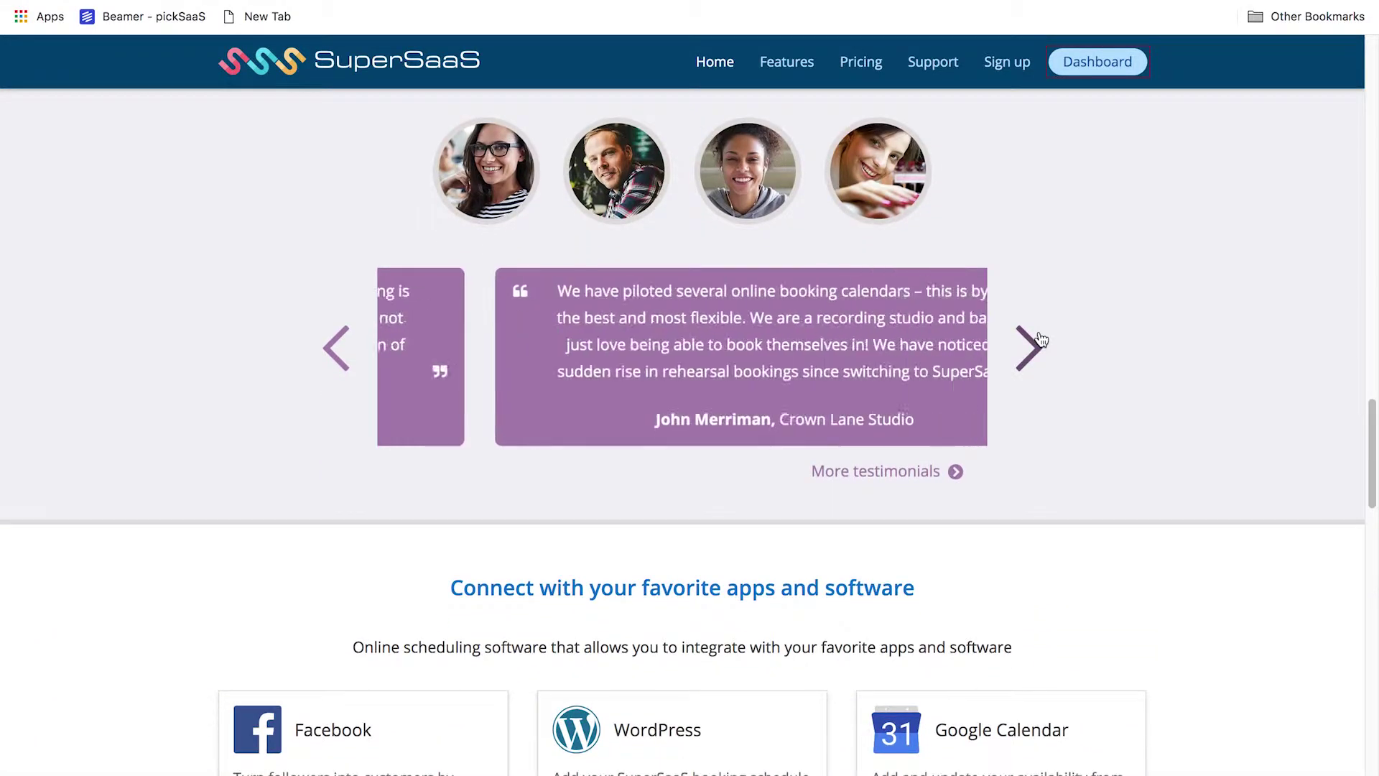
{"action": "left_click", "coordinate": [1034, 348]}
{"action": "scroll", "coordinate": [1054, 424], "scroll_direction": "down", "scroll_amount": 7}
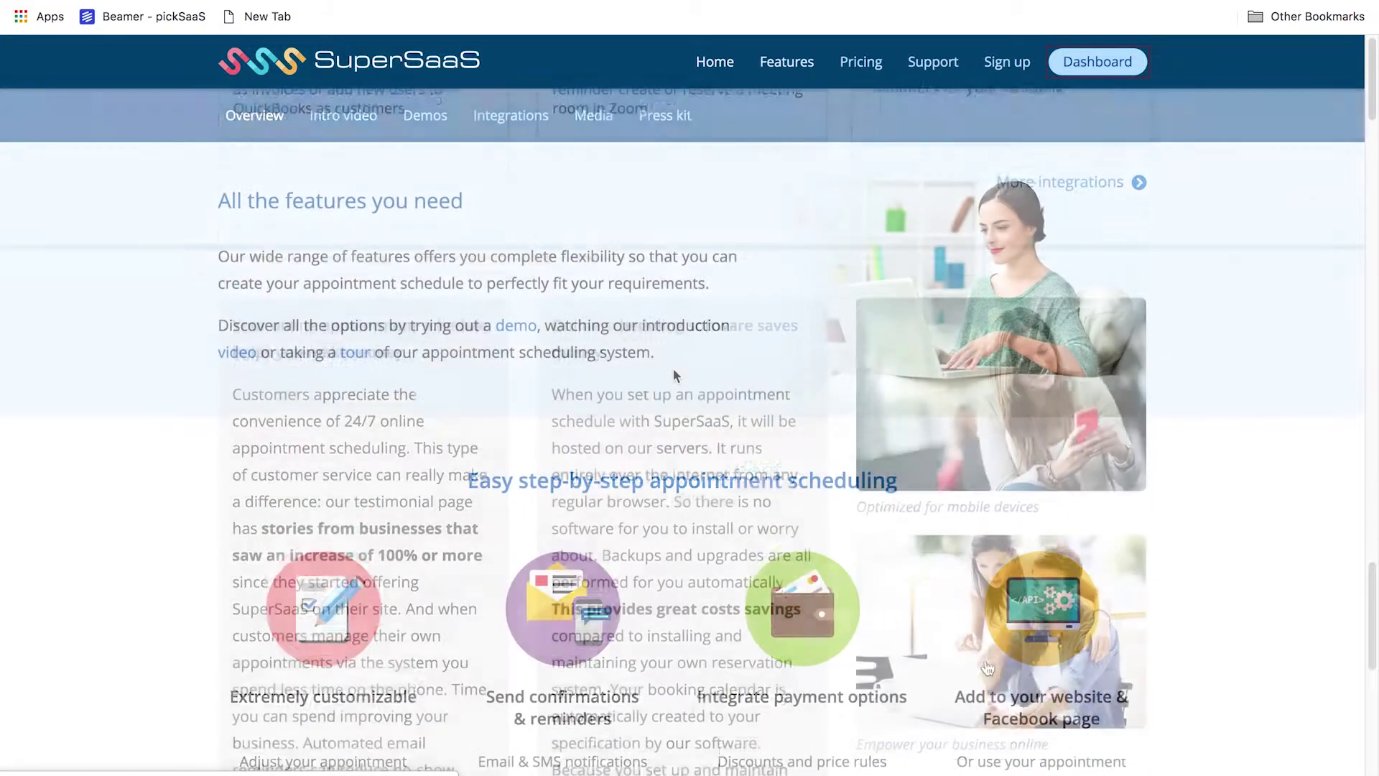
{"action": "scroll", "coordinate": [674, 369], "scroll_direction": "down", "scroll_amount": 1}
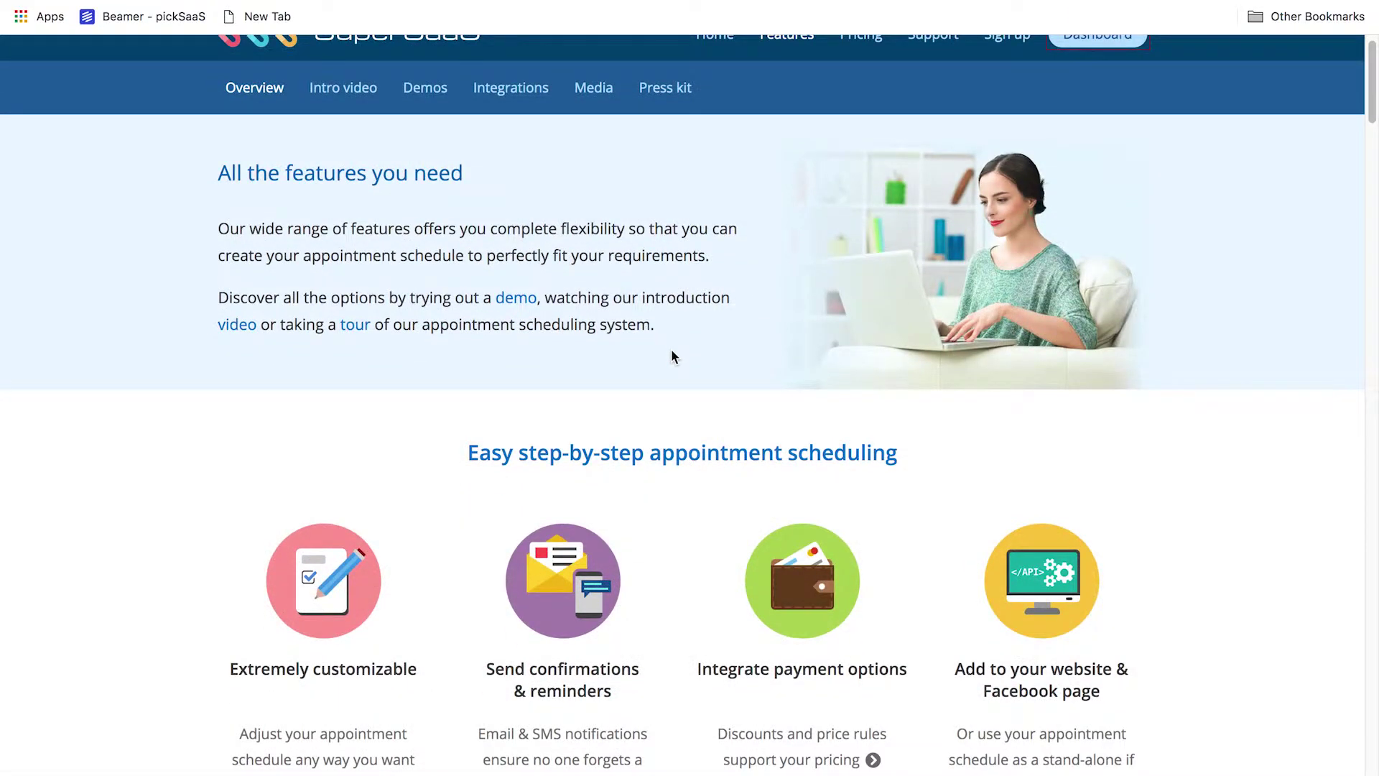
Scroll the Features page past customization, notifications, payments and integration to 'Keep an eye on user activity'
{"action": "scroll", "coordinate": [671, 348], "scroll_direction": "down", "scroll_amount": 5}
{"action": "scroll", "coordinate": [672, 352], "scroll_direction": "down", "scroll_amount": 6}
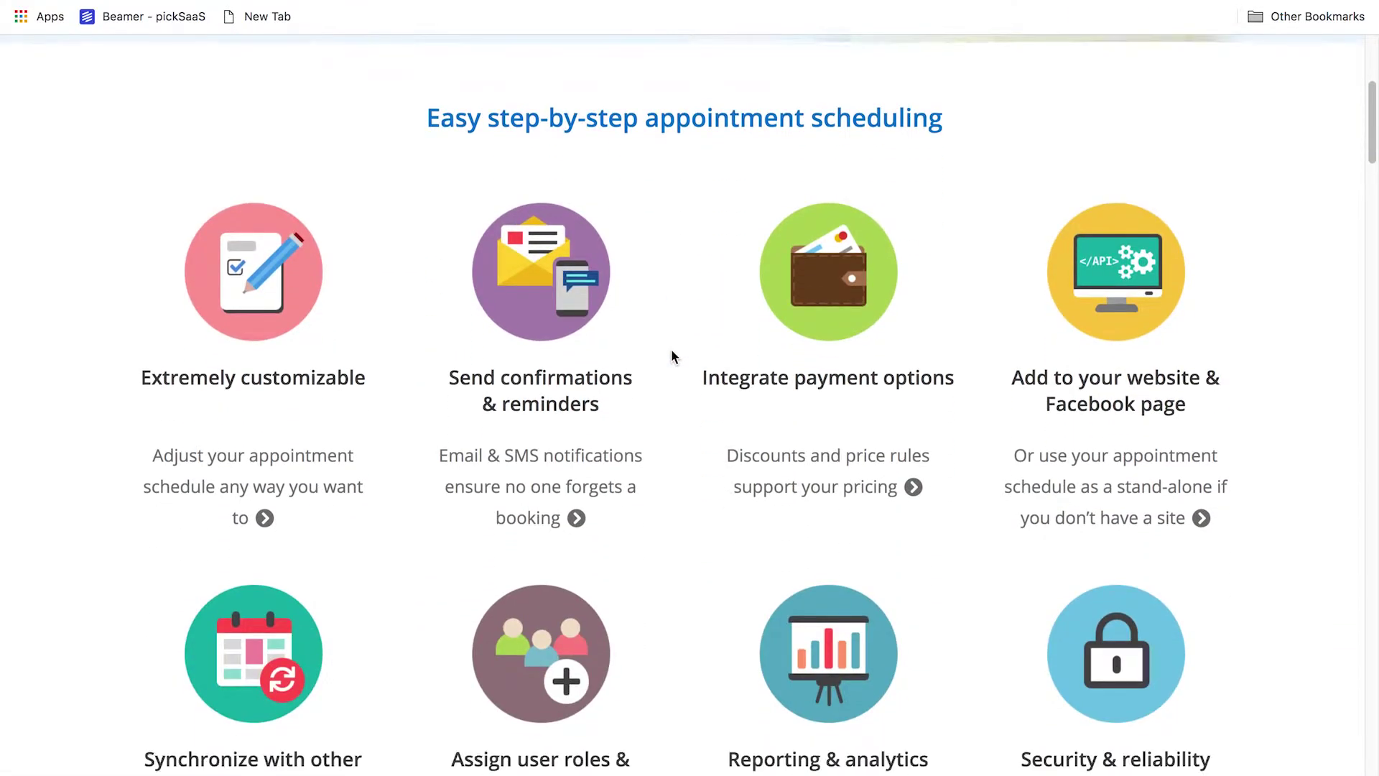
{"action": "scroll", "coordinate": [672, 356], "scroll_direction": "down", "scroll_amount": 5}
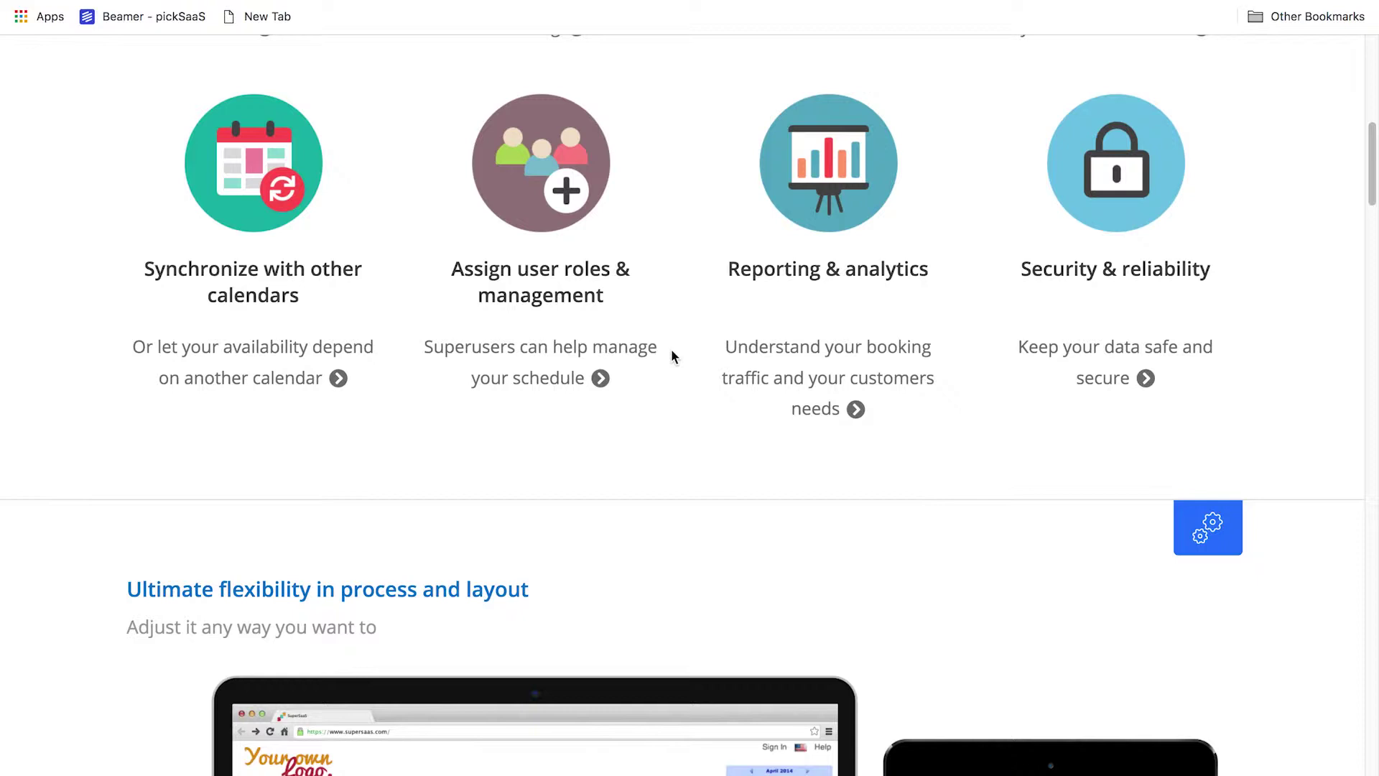
{"action": "scroll", "coordinate": [672, 356], "scroll_direction": "down", "scroll_amount": 1}
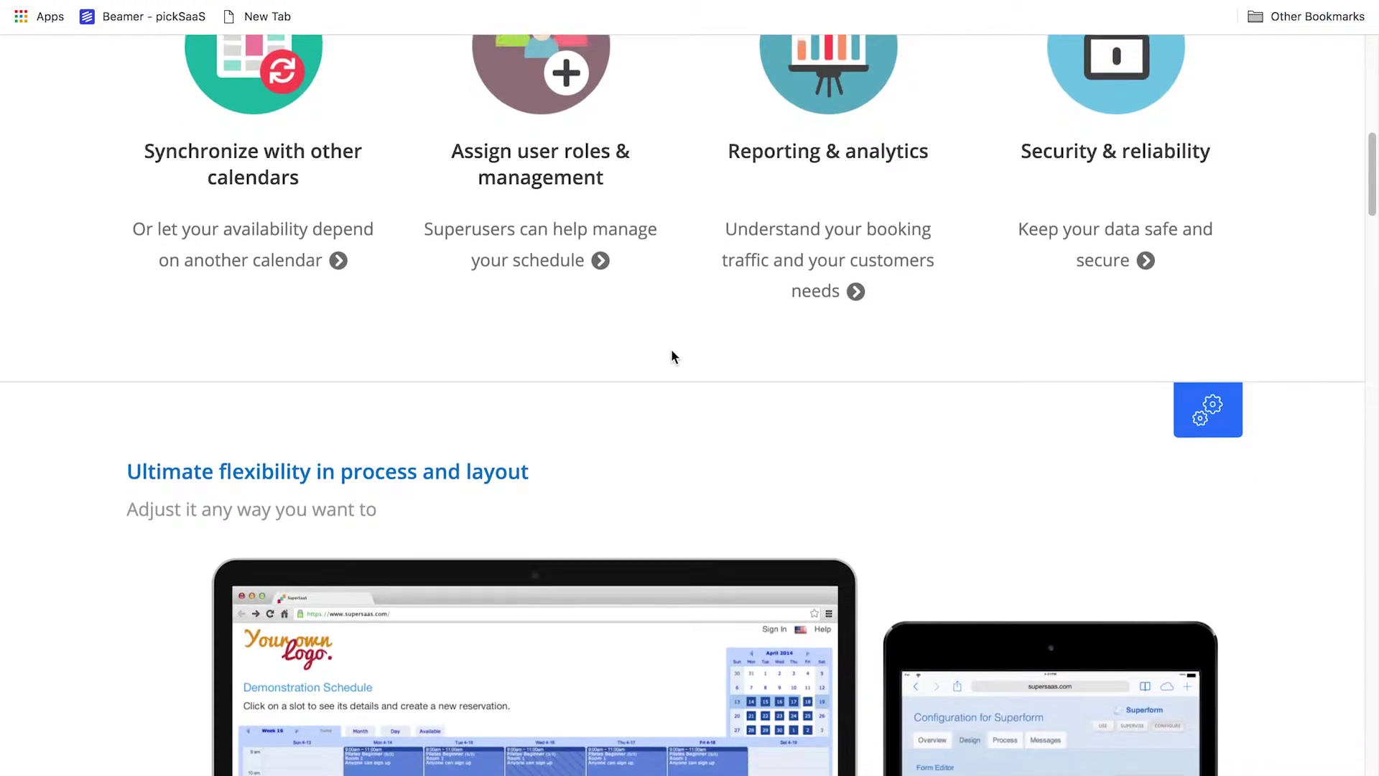
{"action": "scroll", "coordinate": [672, 356], "scroll_direction": "down", "scroll_amount": 5}
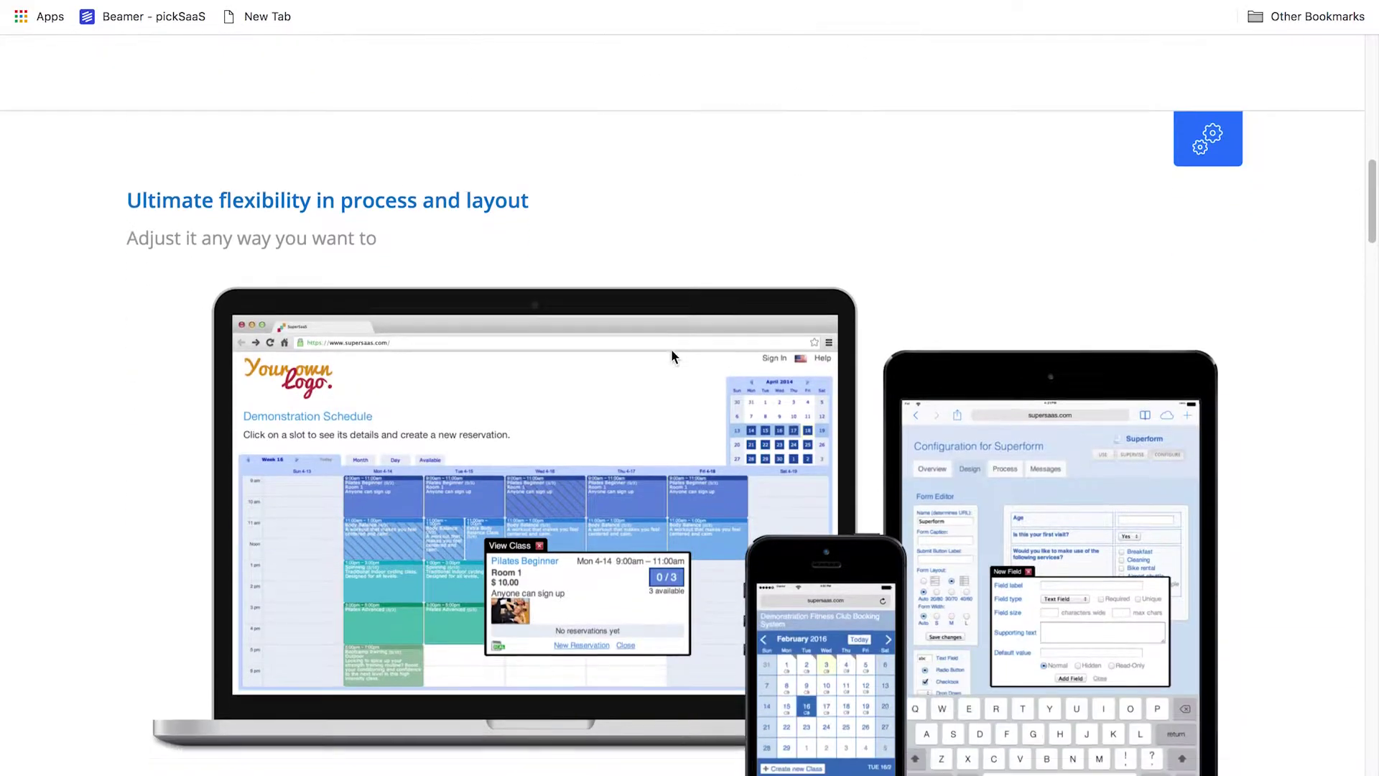
{"action": "scroll", "coordinate": [673, 355], "scroll_direction": "down", "scroll_amount": 8}
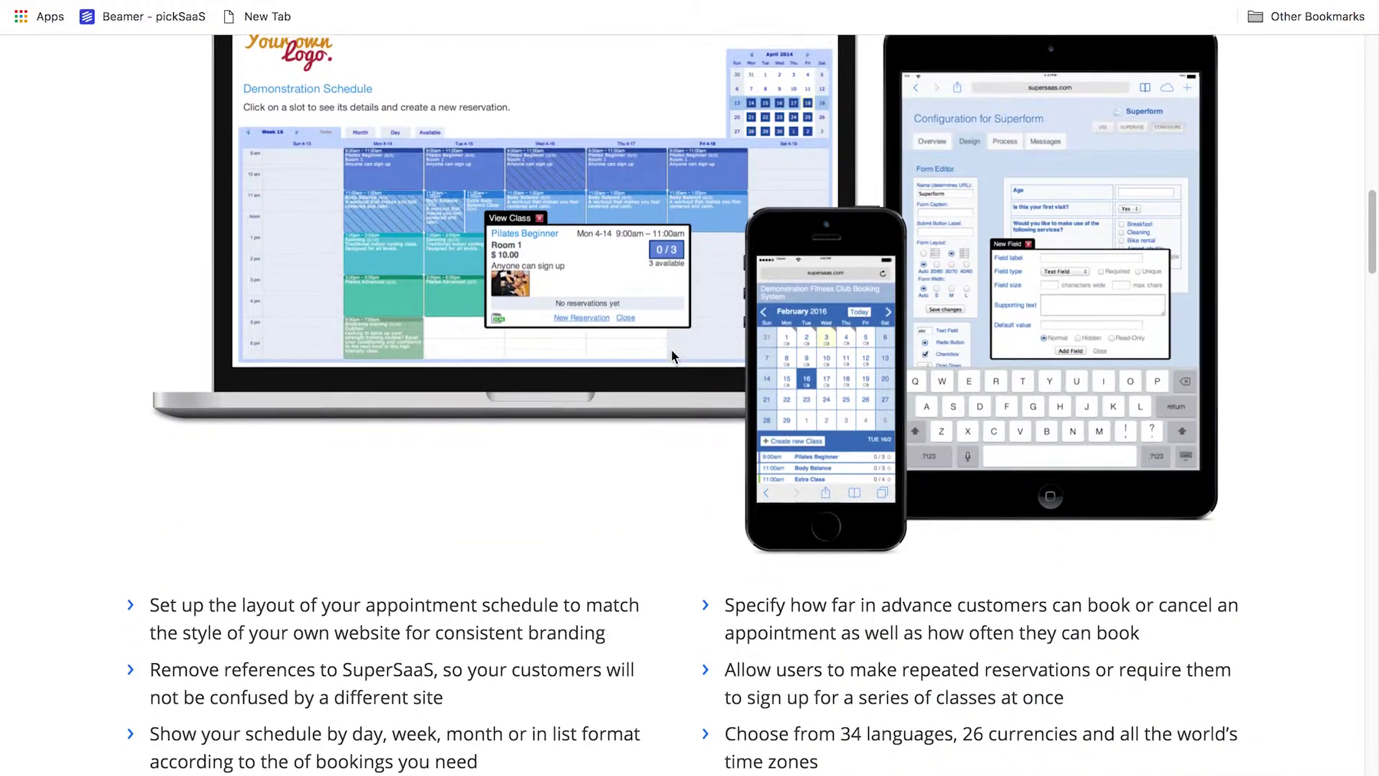
{"action": "scroll", "coordinate": [674, 356], "scroll_direction": "down", "scroll_amount": 7}
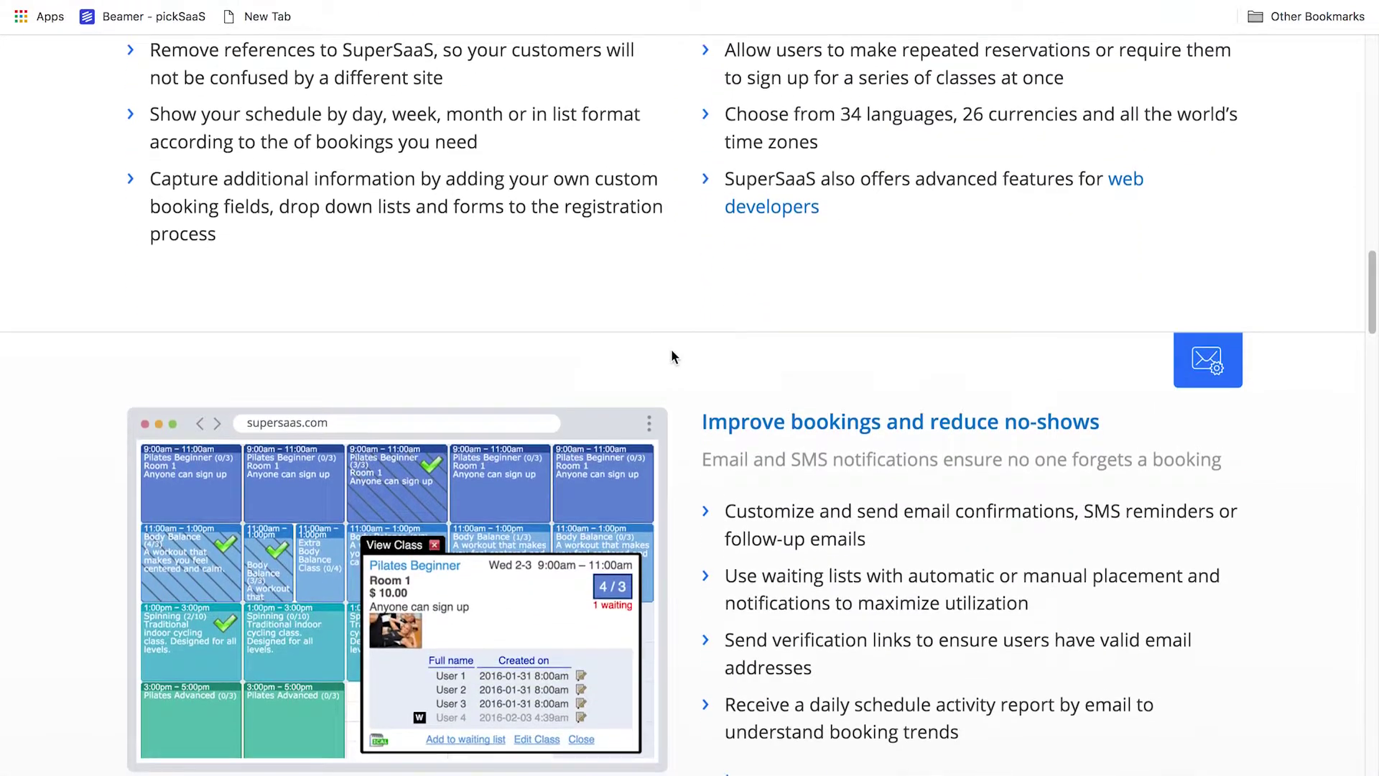
{"action": "scroll", "coordinate": [673, 356], "scroll_direction": "down", "scroll_amount": 13}
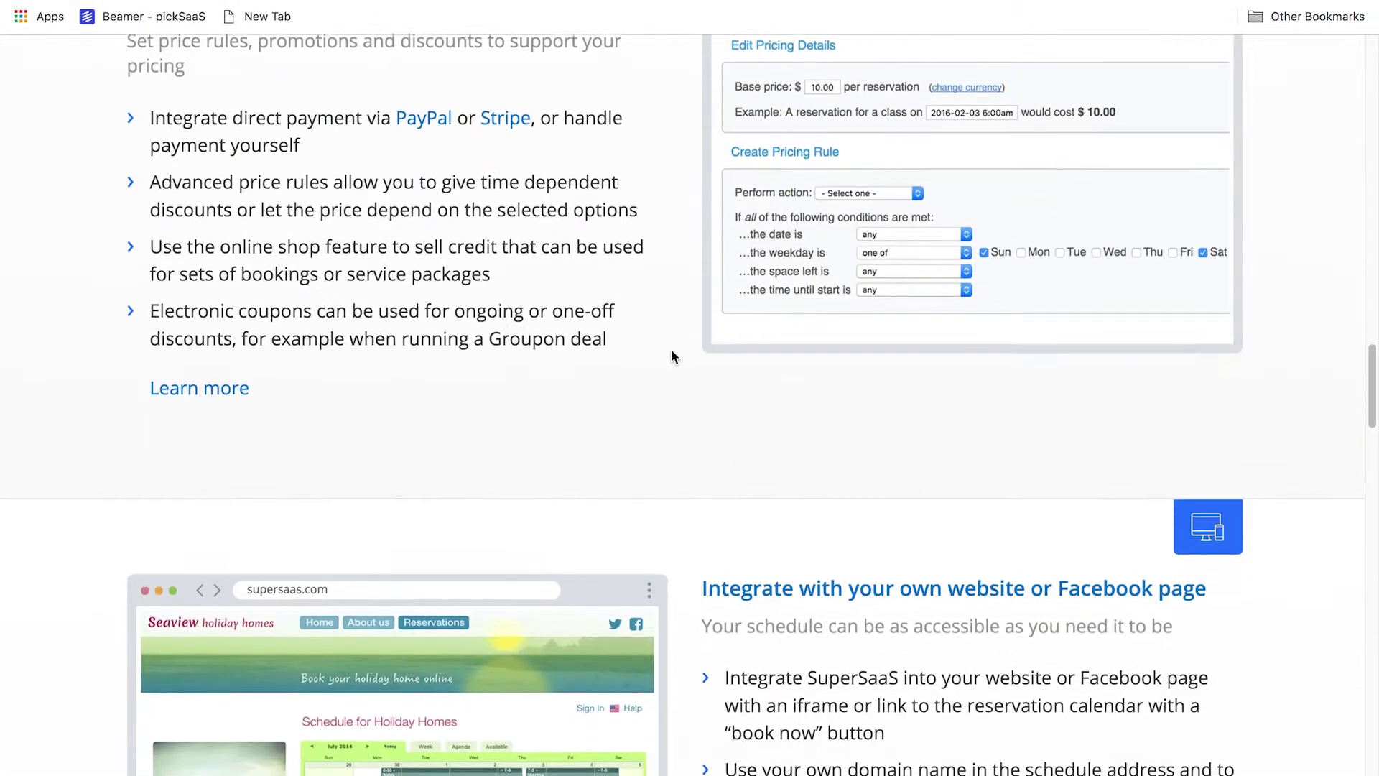
{"action": "scroll", "coordinate": [674, 356], "scroll_direction": "down", "scroll_amount": 7}
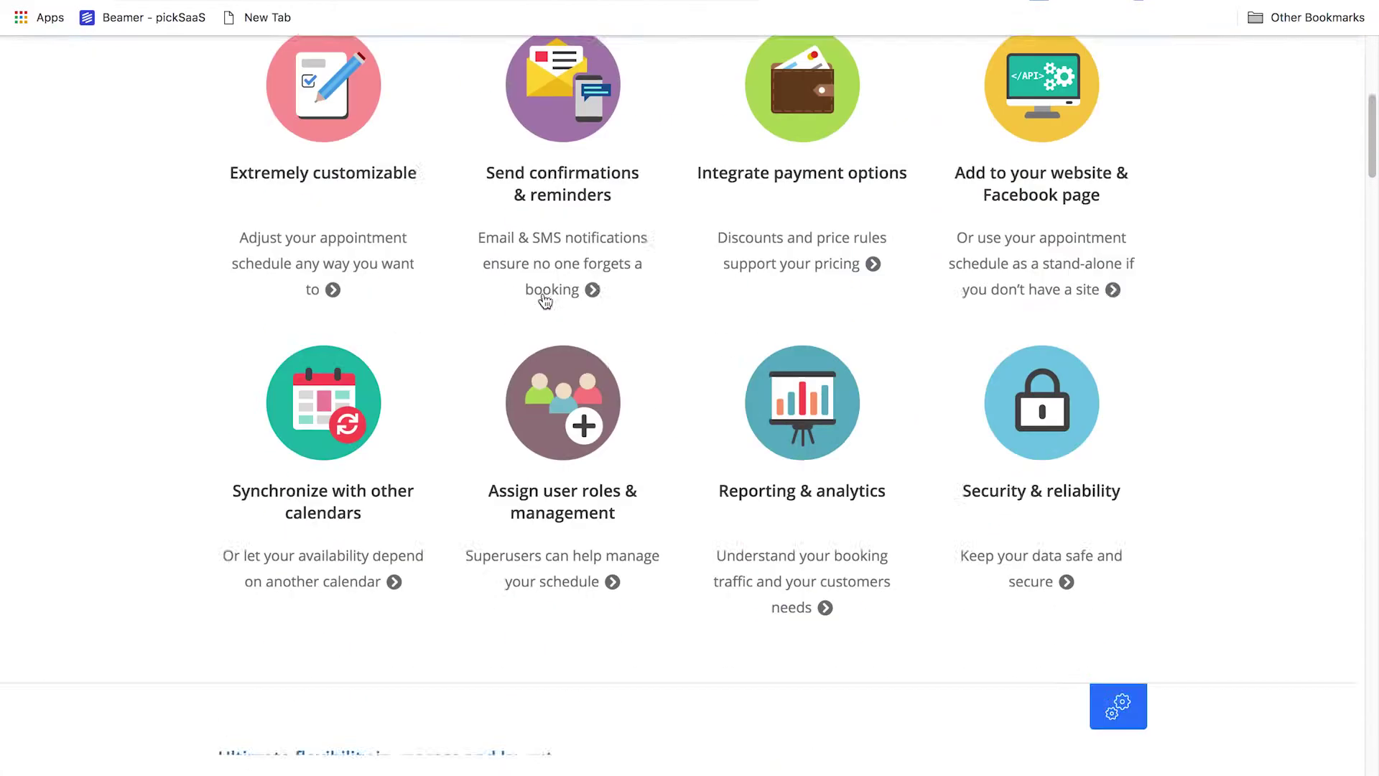
{"action": "scroll", "coordinate": [546, 302], "scroll_direction": "down", "scroll_amount": 20}
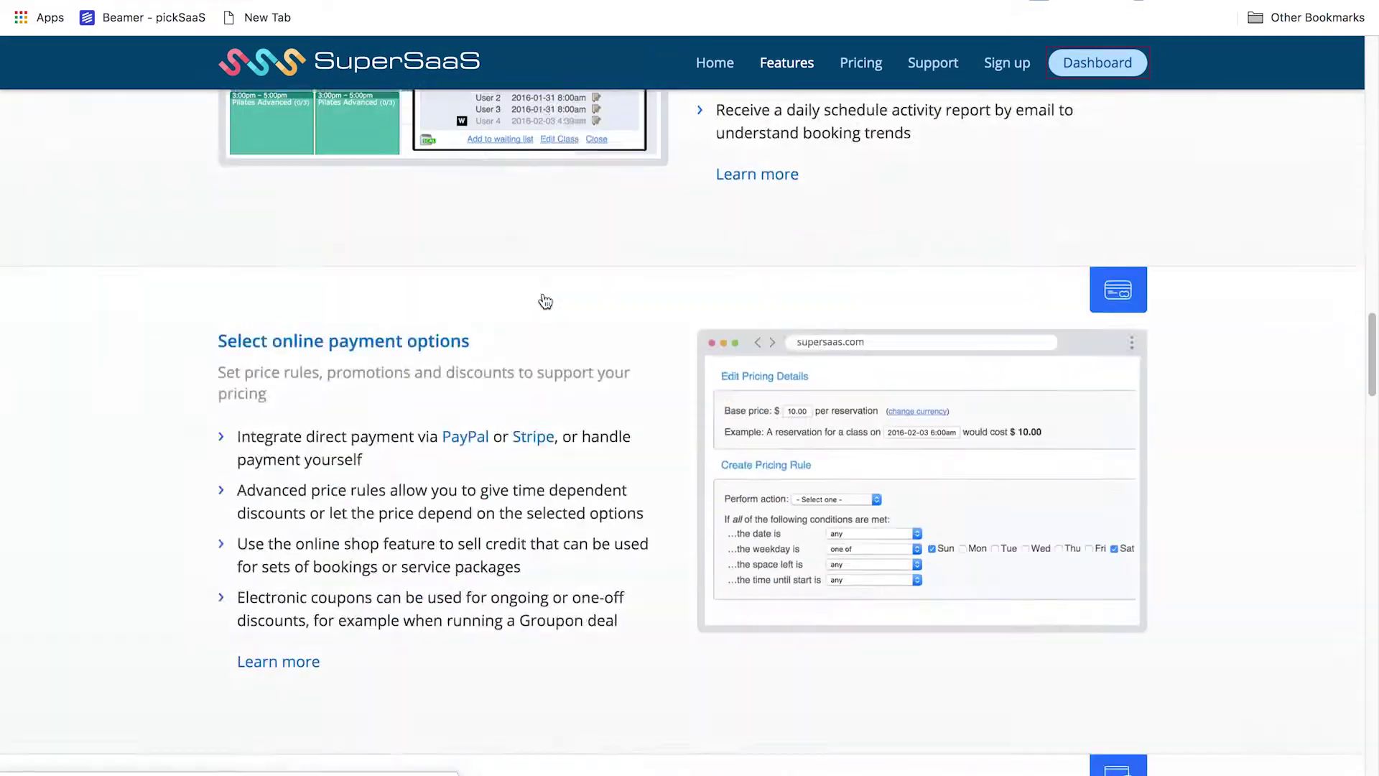
{"action": "scroll", "coordinate": [545, 301], "scroll_direction": "down", "scroll_amount": 7}
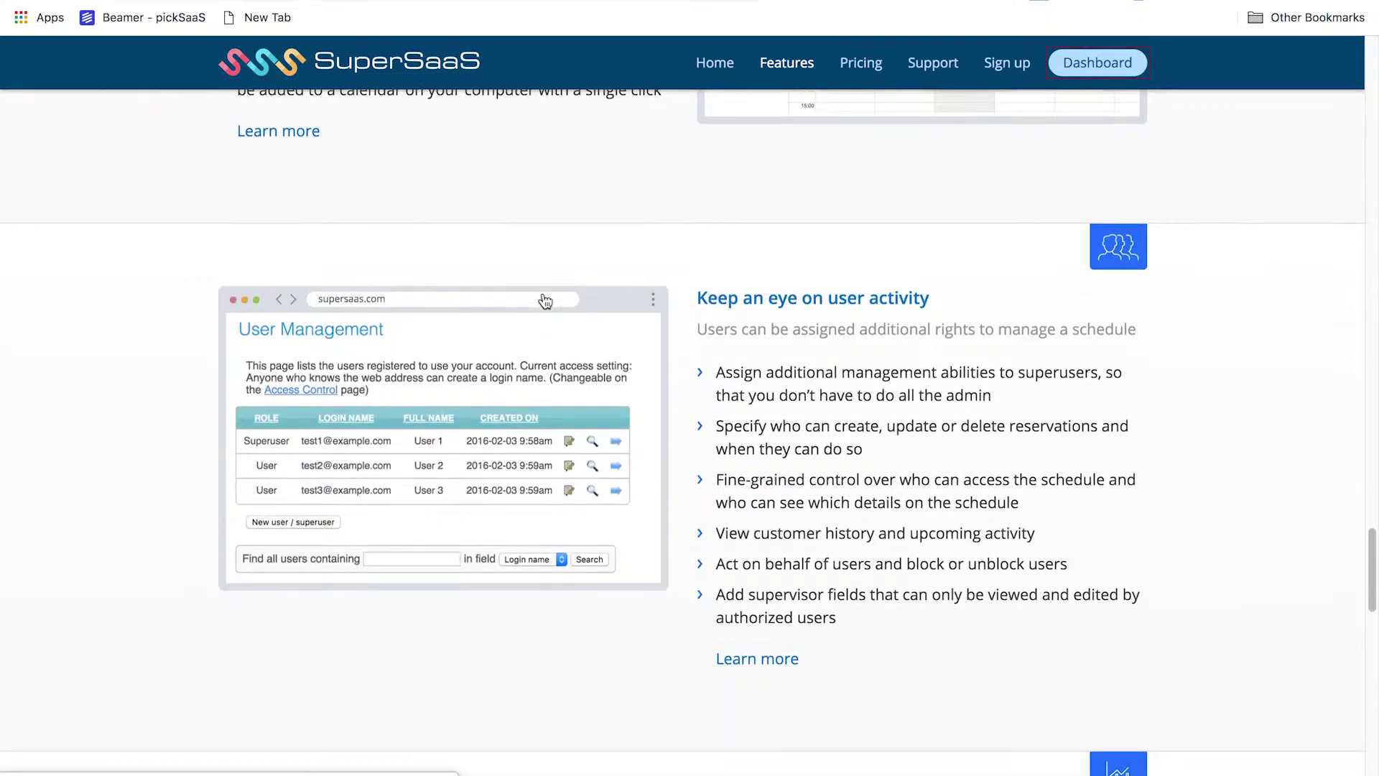
Return to the home page and scroll sideways through the business-type cards
{"action": "left_click", "coordinate": [704, 62]}
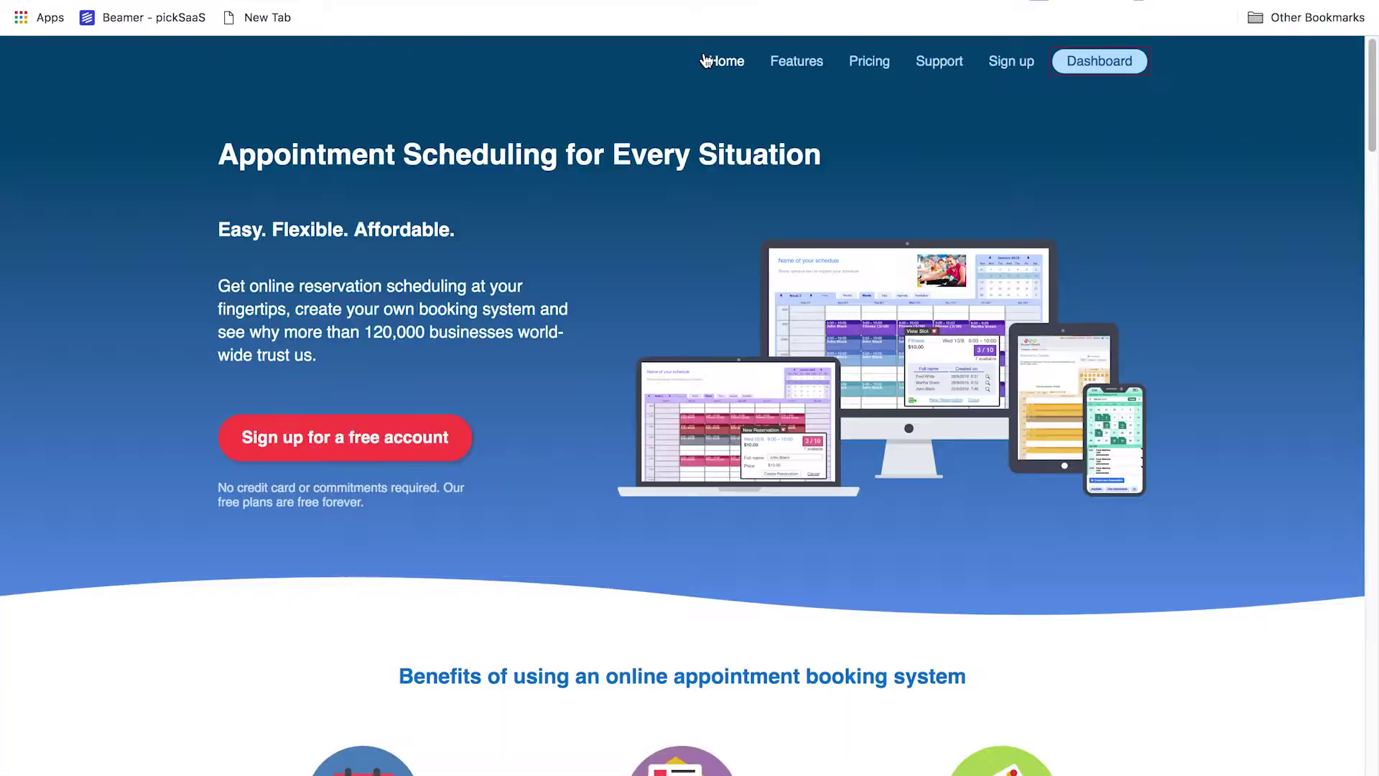
{"action": "scroll", "coordinate": [497, 387], "scroll_direction": "down", "scroll_amount": 20}
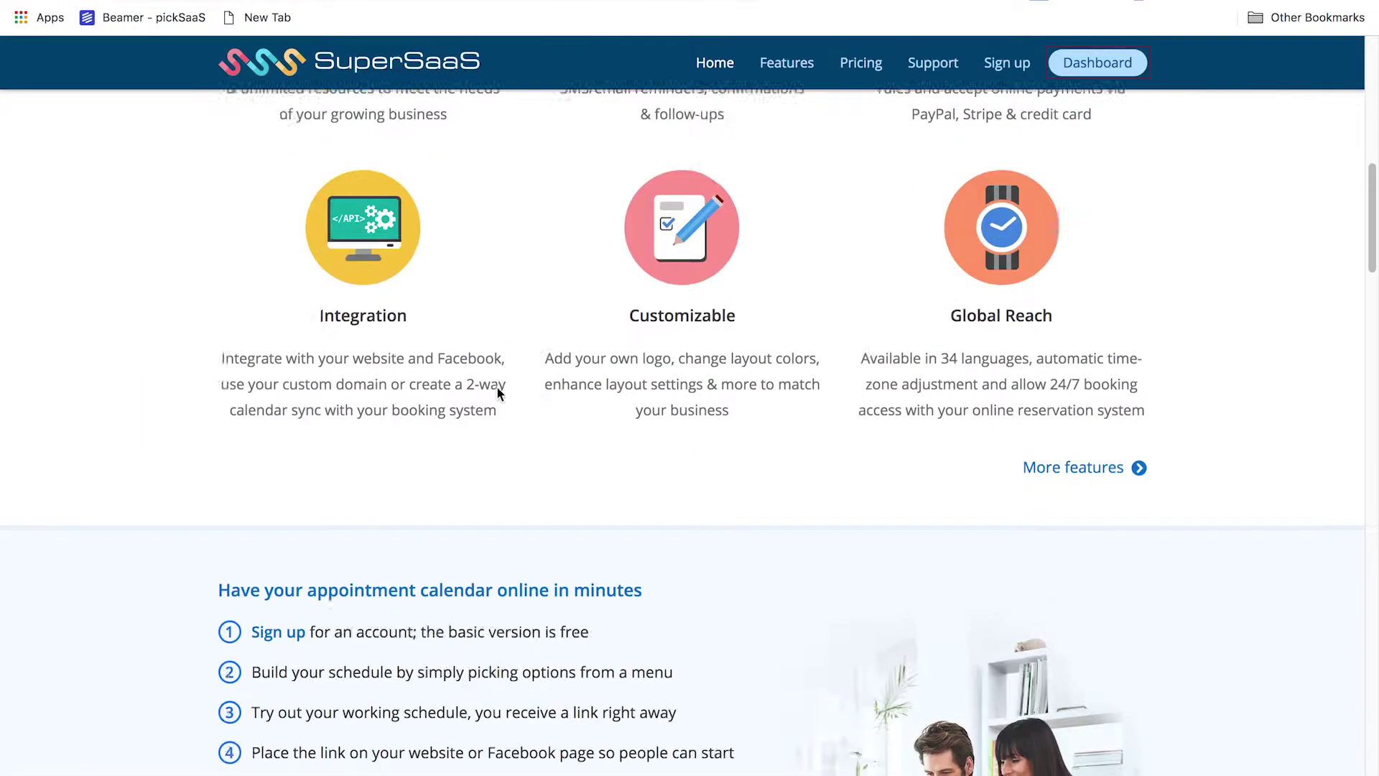
{"action": "scroll", "coordinate": [497, 385], "scroll_direction": "down", "scroll_amount": 4}
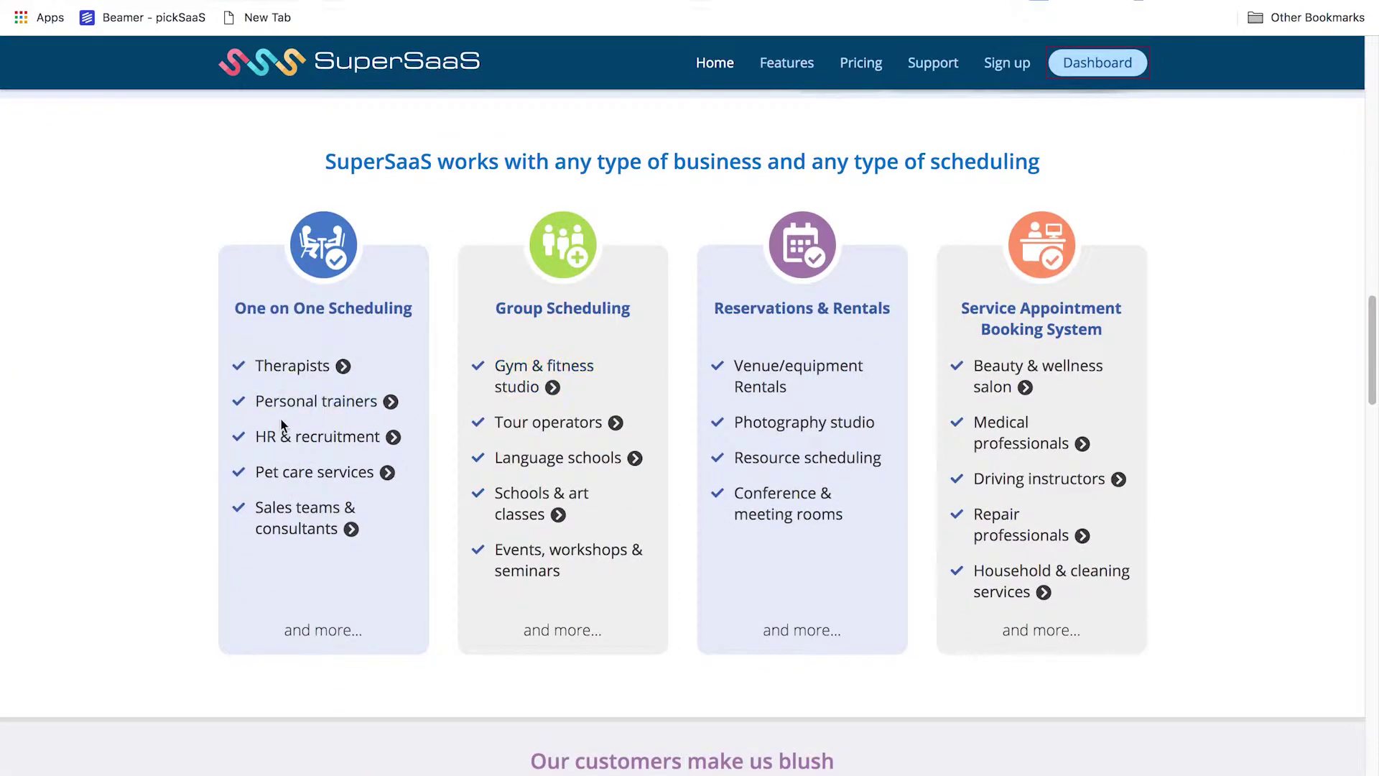
{"action": "scroll", "coordinate": [280, 417], "scroll_direction": "up", "scroll_amount": 5}
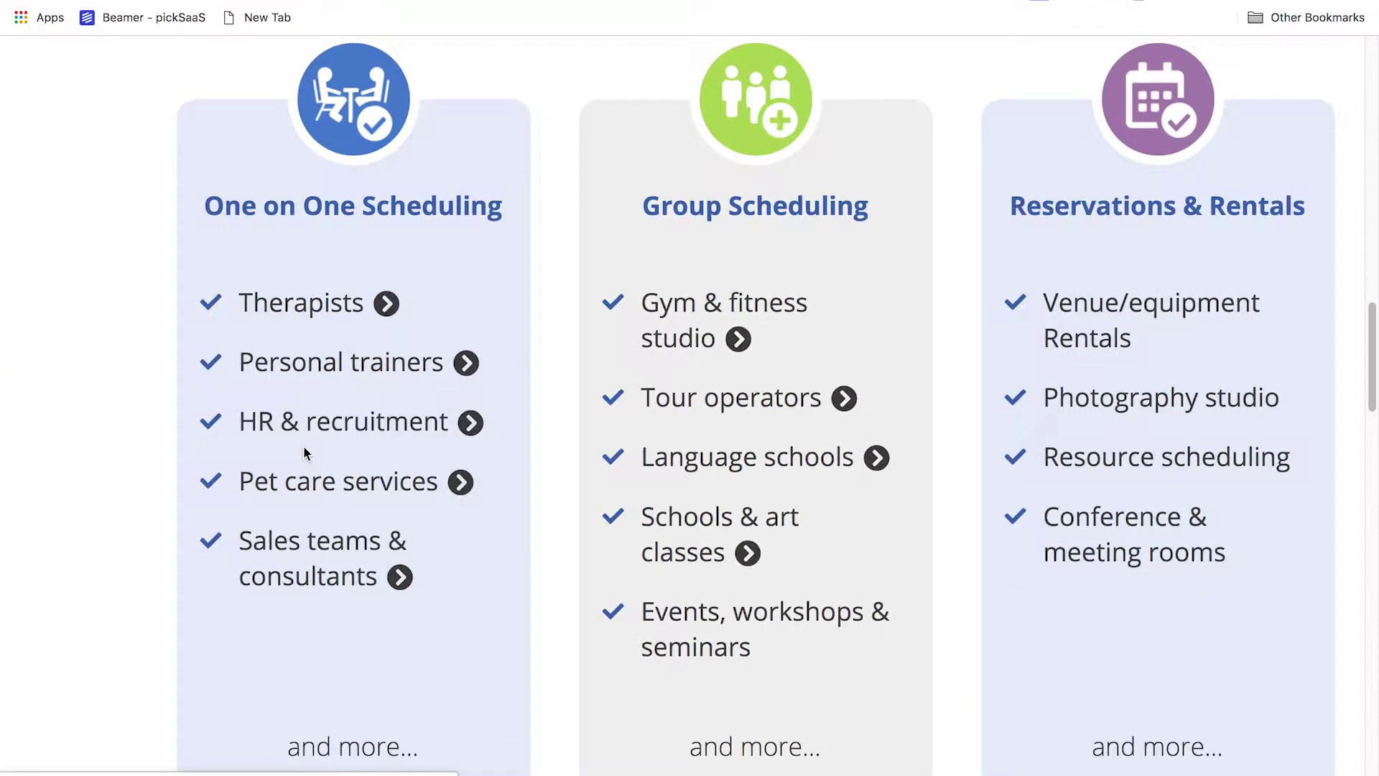
{"action": "scroll", "coordinate": [303, 452], "scroll_direction": "right", "scroll_amount": 2}
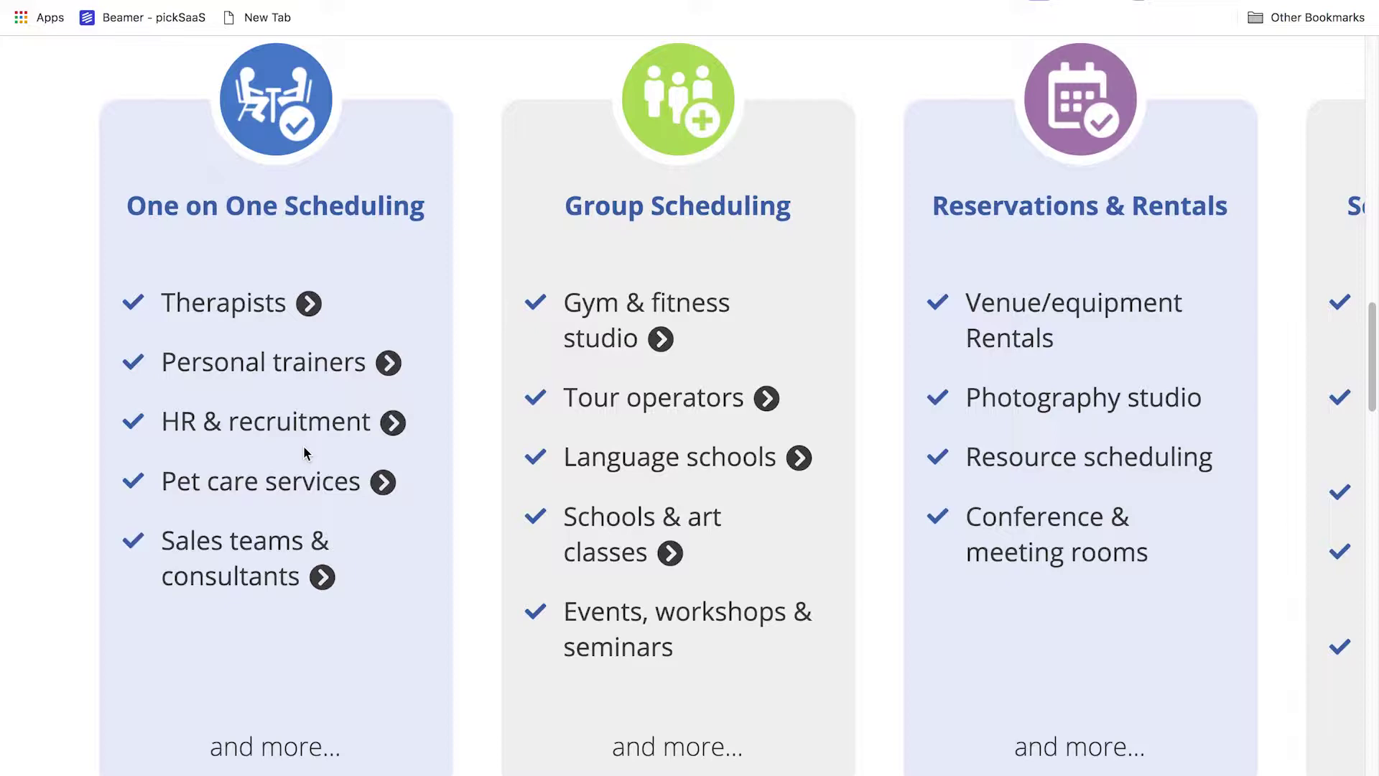
{"action": "scroll", "coordinate": [303, 452], "scroll_direction": "right", "scroll_amount": 8}
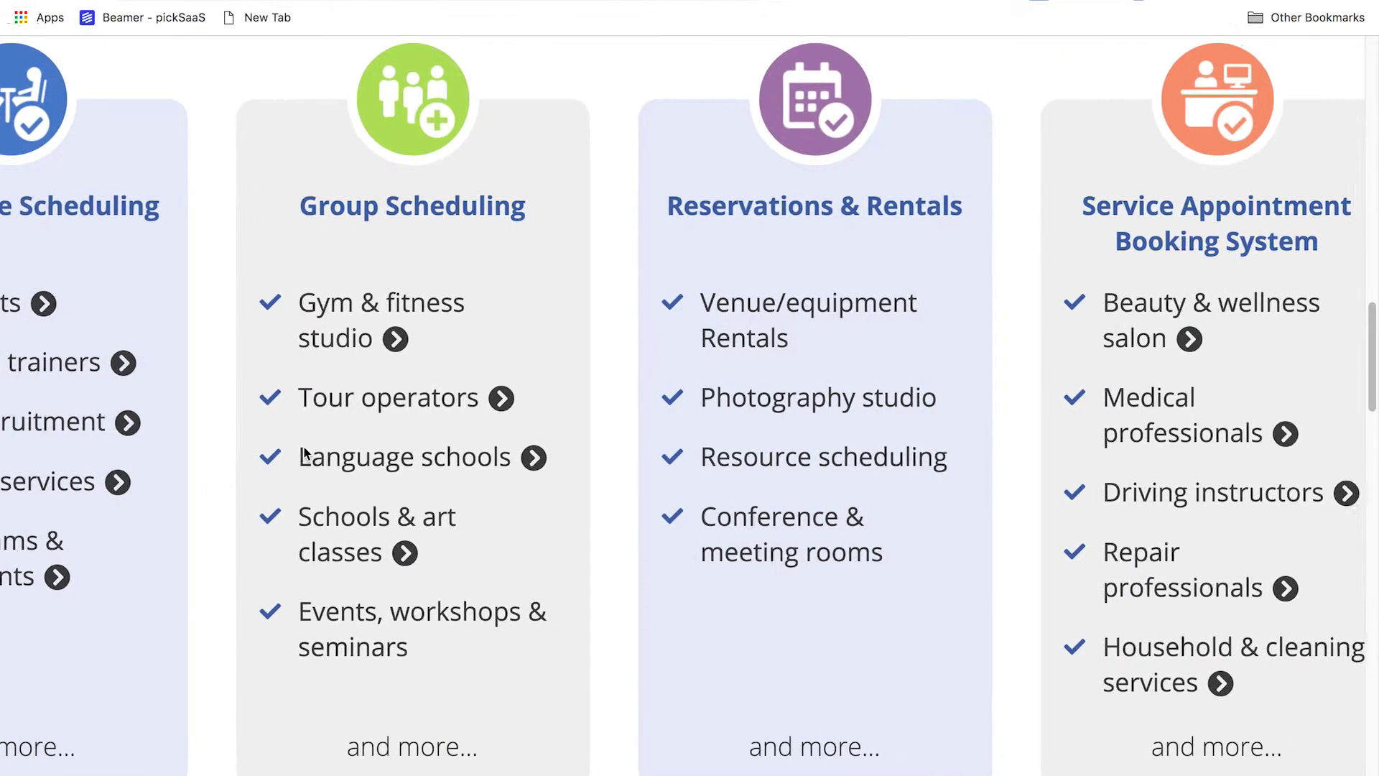
{"action": "scroll", "coordinate": [303, 453], "scroll_direction": "right", "scroll_amount": 10}
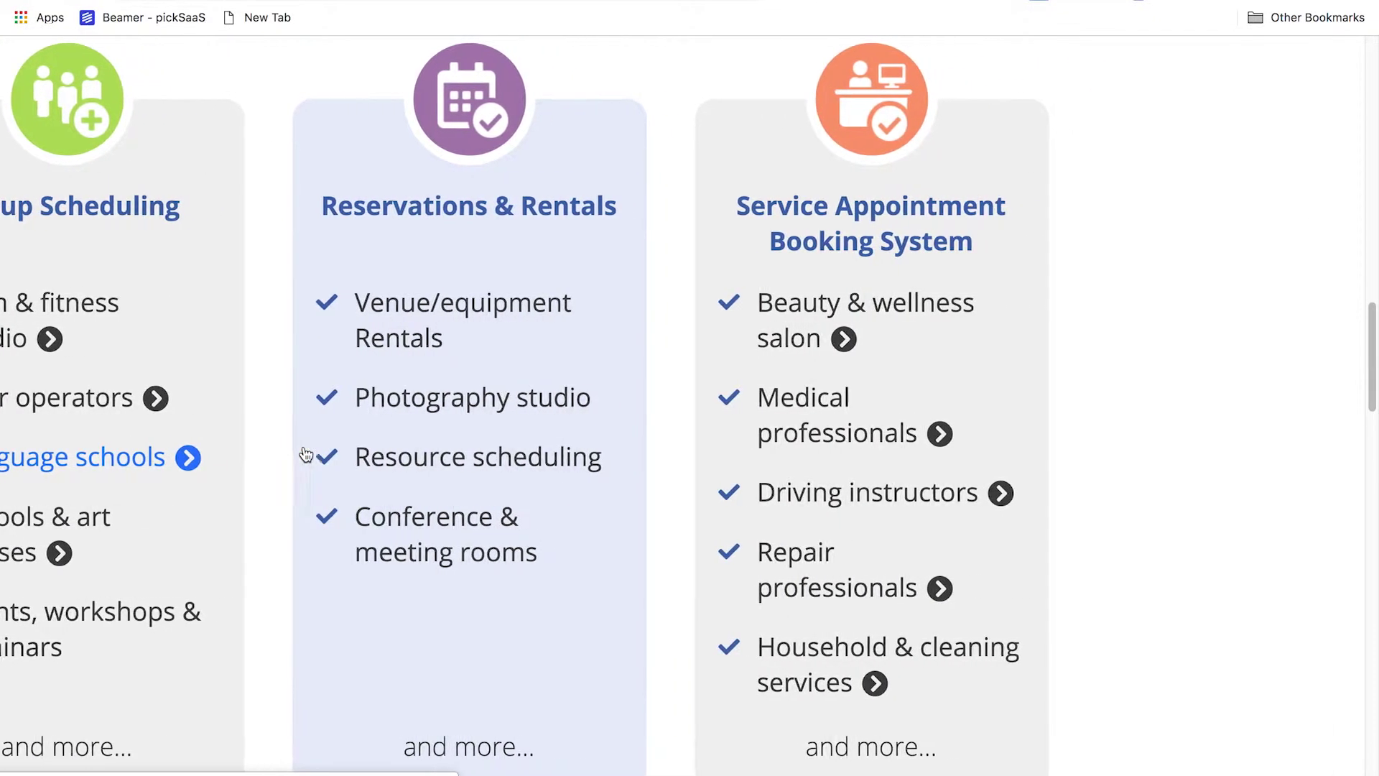
{"action": "scroll", "coordinate": [304, 453], "scroll_direction": "right", "scroll_amount": 2}
Scroll down to the integrations grid, settling on the Google Calendar card
{"action": "scroll", "coordinate": [302, 454], "scroll_direction": "down", "scroll_amount": 5}
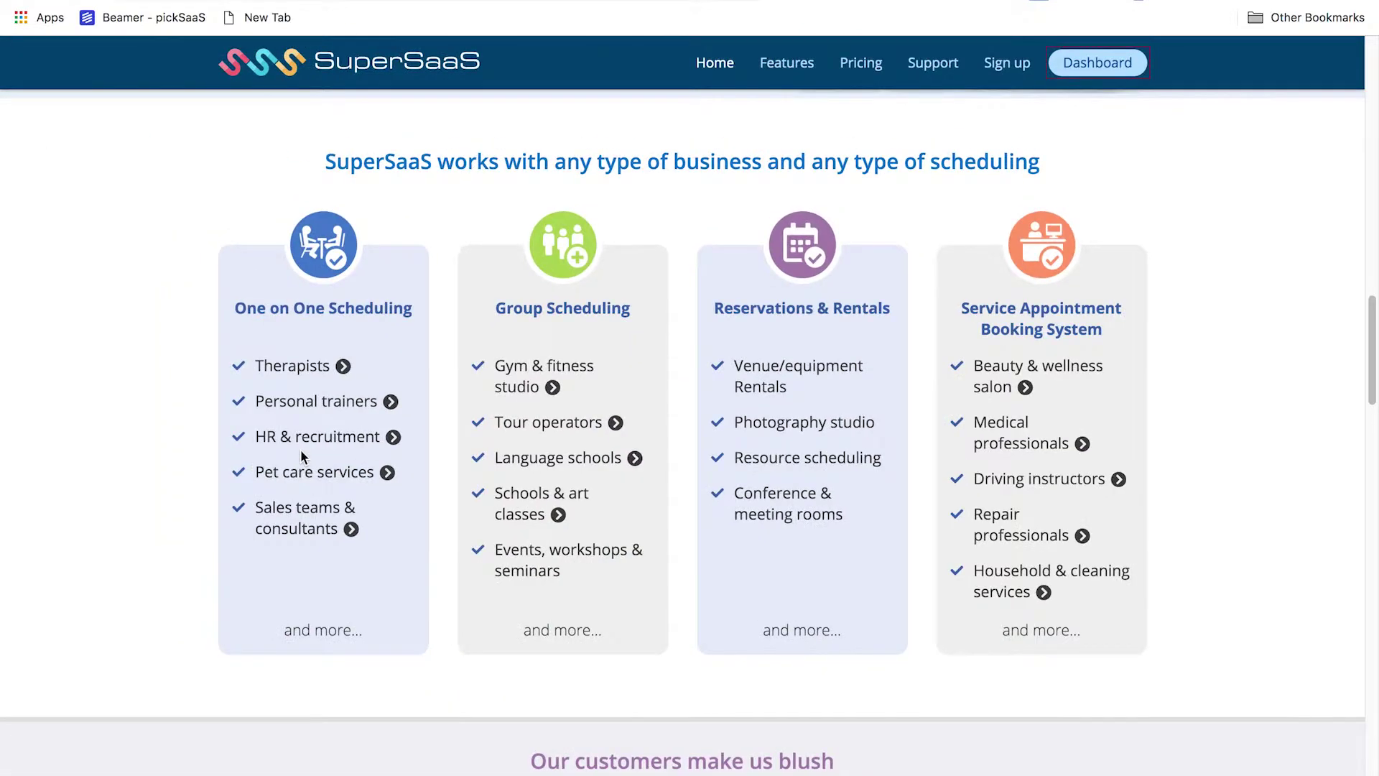
{"action": "scroll", "coordinate": [301, 454], "scroll_direction": "down", "scroll_amount": 2}
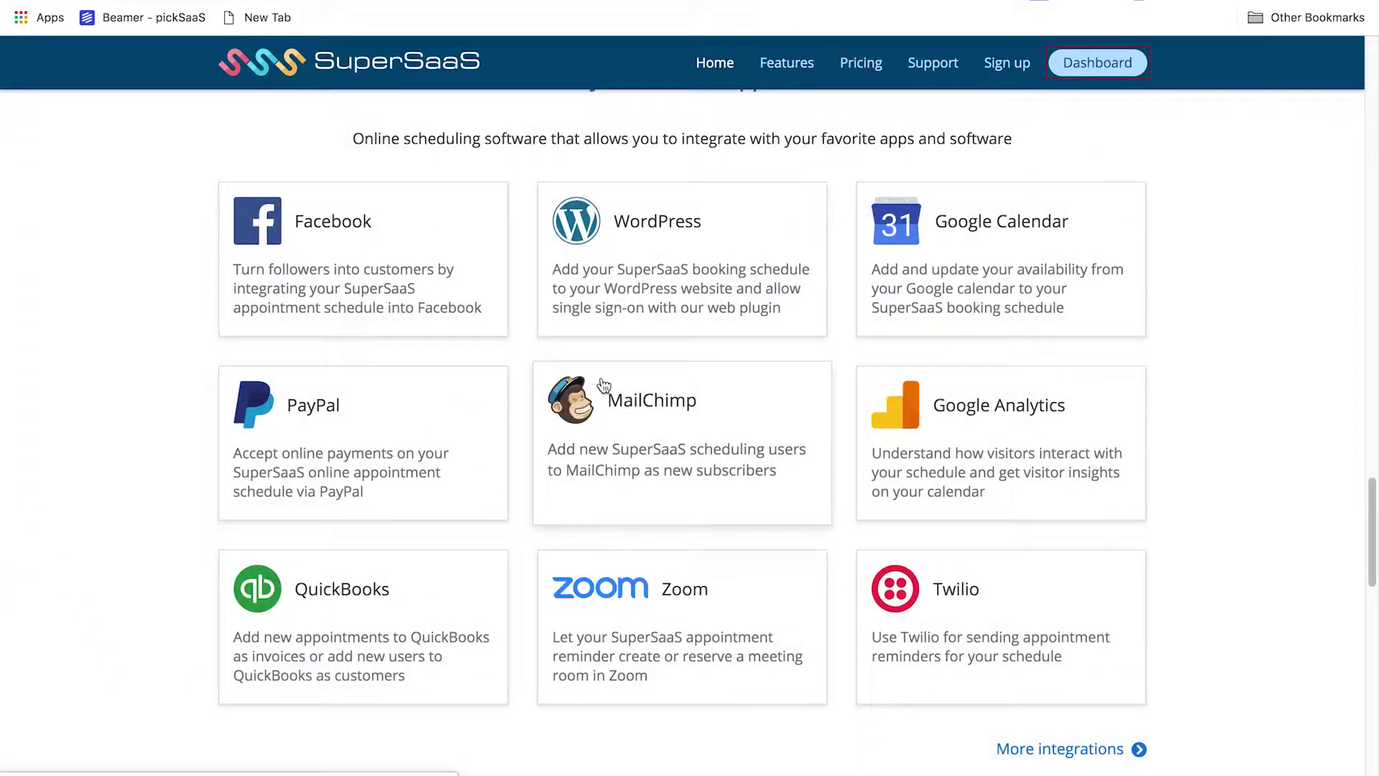
{"action": "scroll", "coordinate": [403, 342], "scroll_direction": "up", "scroll_amount": 3}
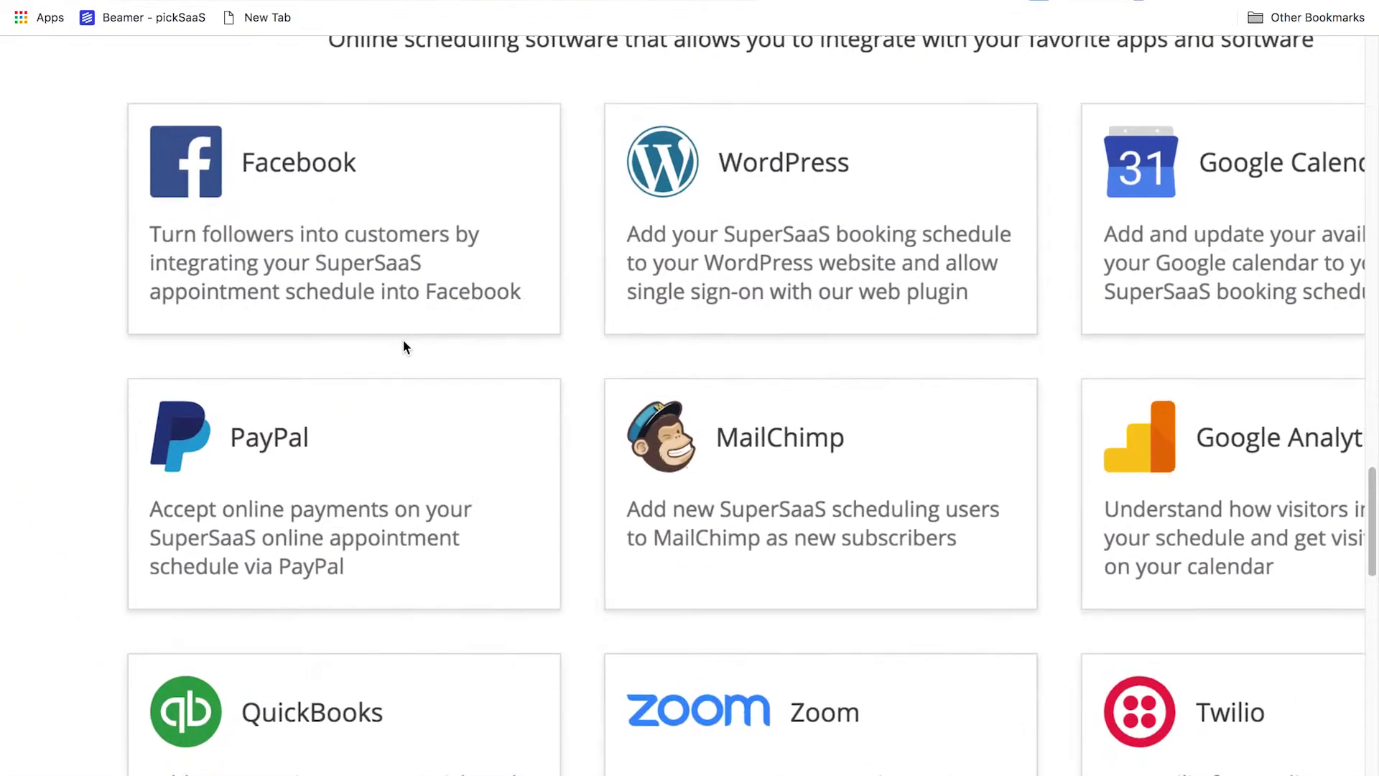
{"action": "scroll", "coordinate": [403, 340], "scroll_direction": "right", "scroll_amount": 5}
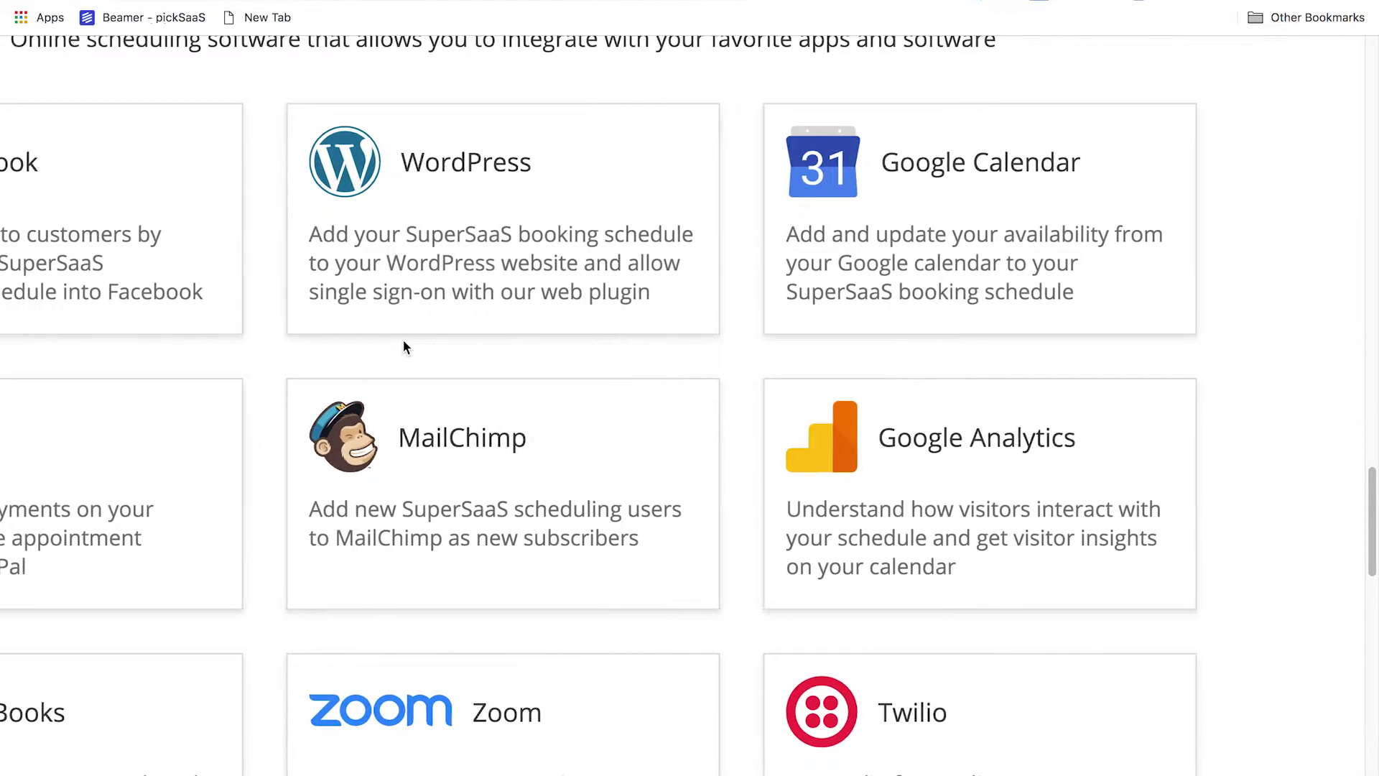
{"action": "scroll", "coordinate": [503, 309], "scroll_direction": "right", "scroll_amount": 1}
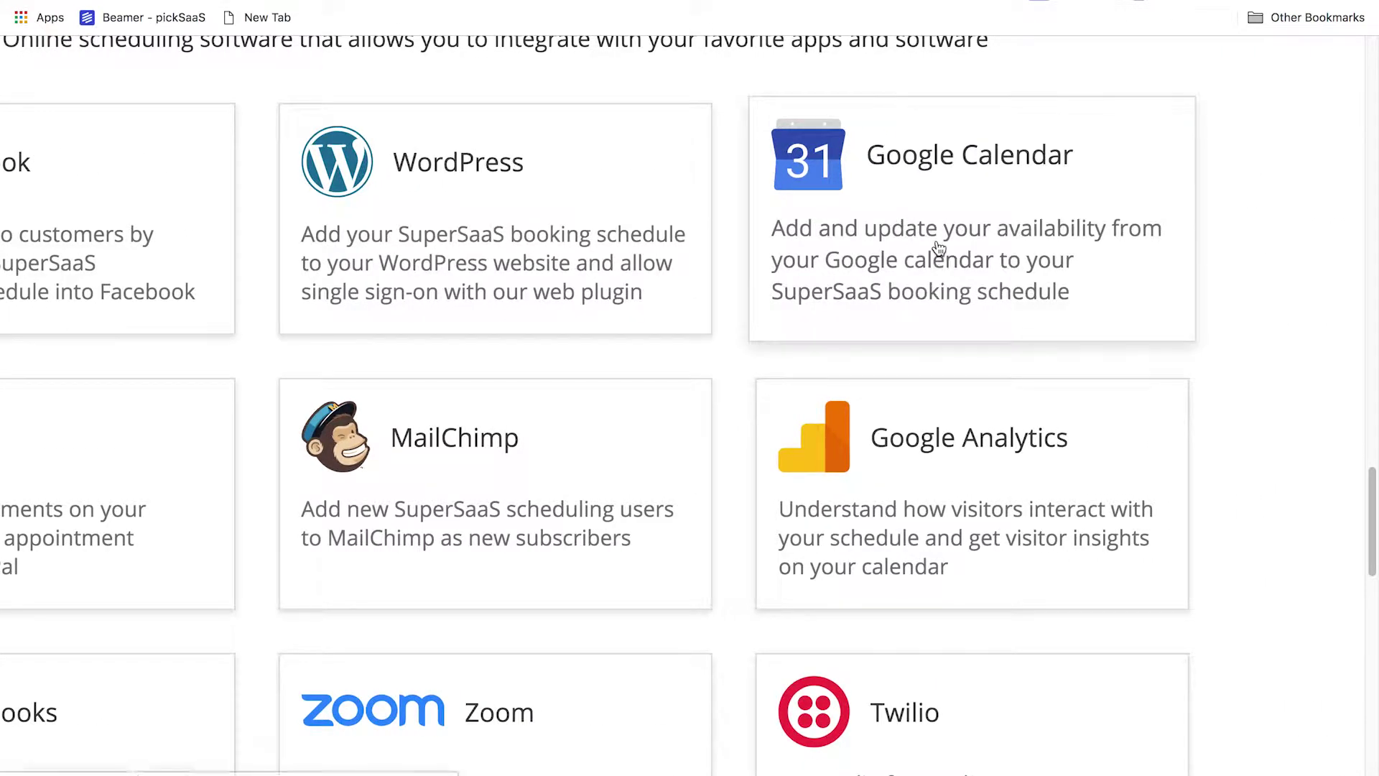
{"action": "scroll", "coordinate": [939, 247], "scroll_direction": "up", "scroll_amount": 5}
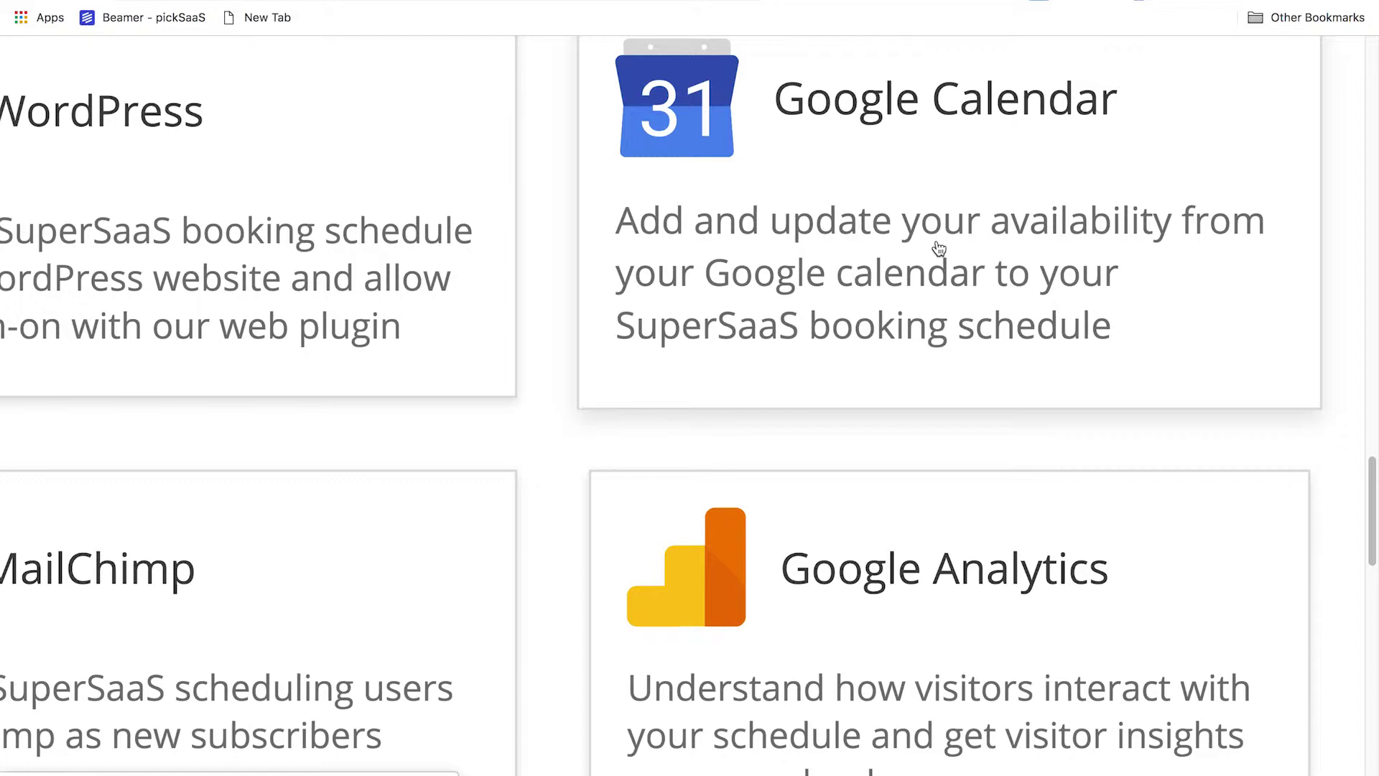
{"action": "scroll", "coordinate": [939, 248], "scroll_direction": "up", "scroll_amount": 1}
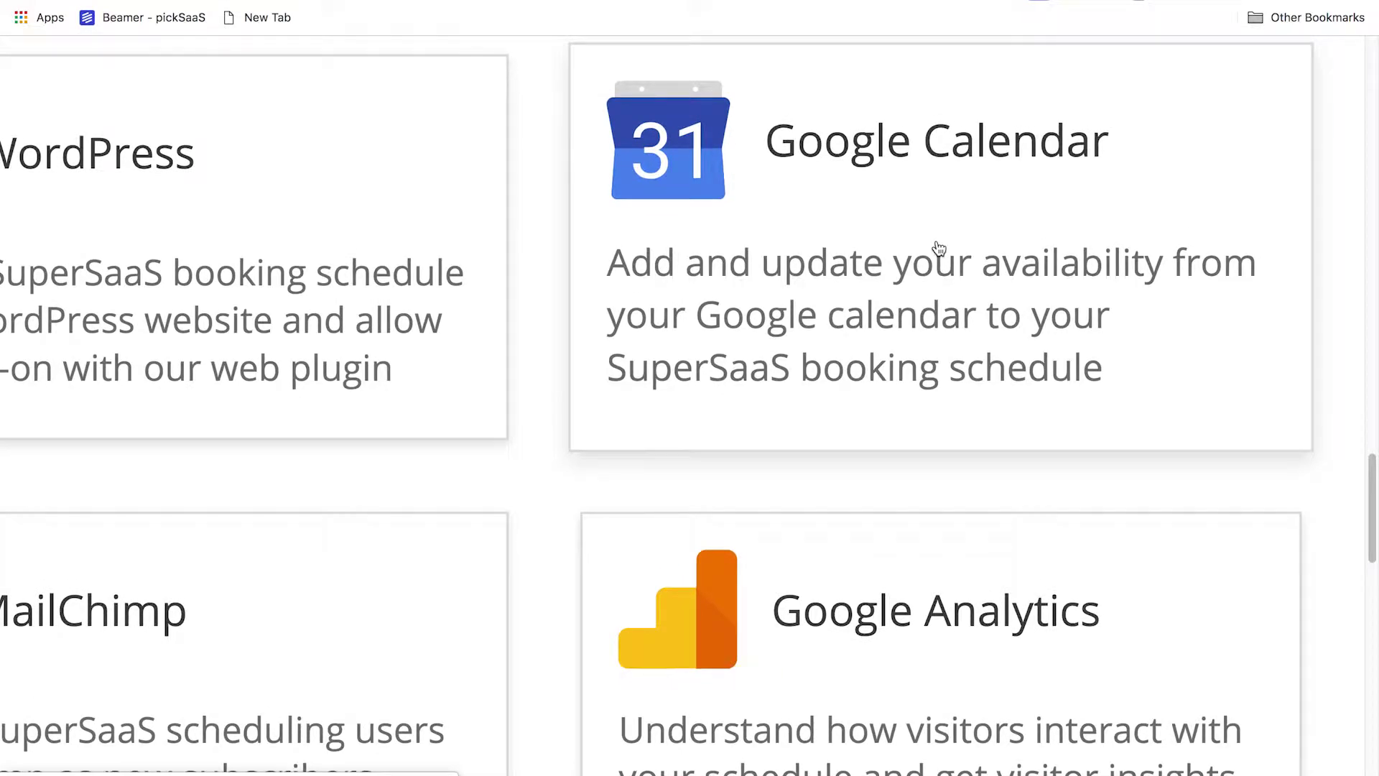
Open the Google Calendar sync documentation and scroll to the SuperSaaS/Google Calendar illustrations
{"action": "left_click", "coordinate": [903, 181]}
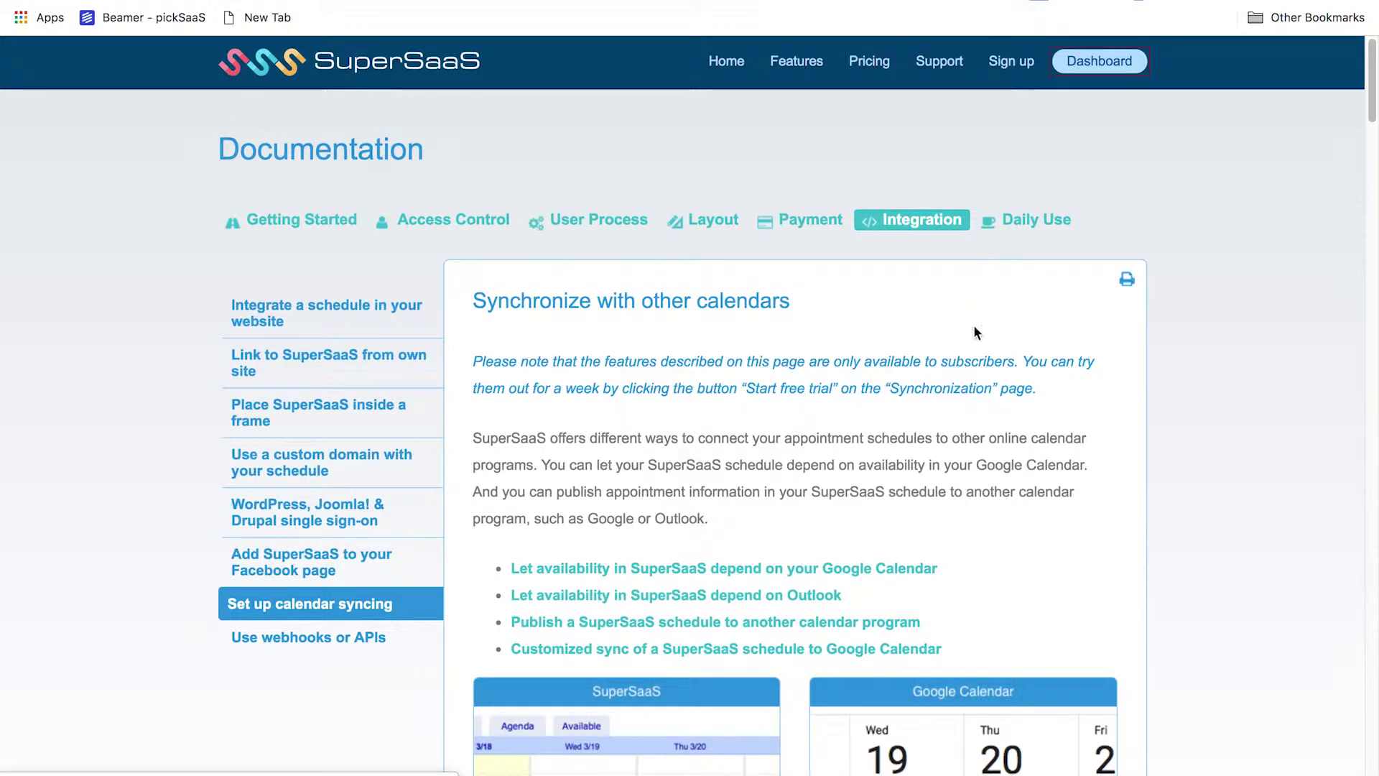
{"action": "scroll", "coordinate": [959, 347], "scroll_direction": "down", "scroll_amount": 1}
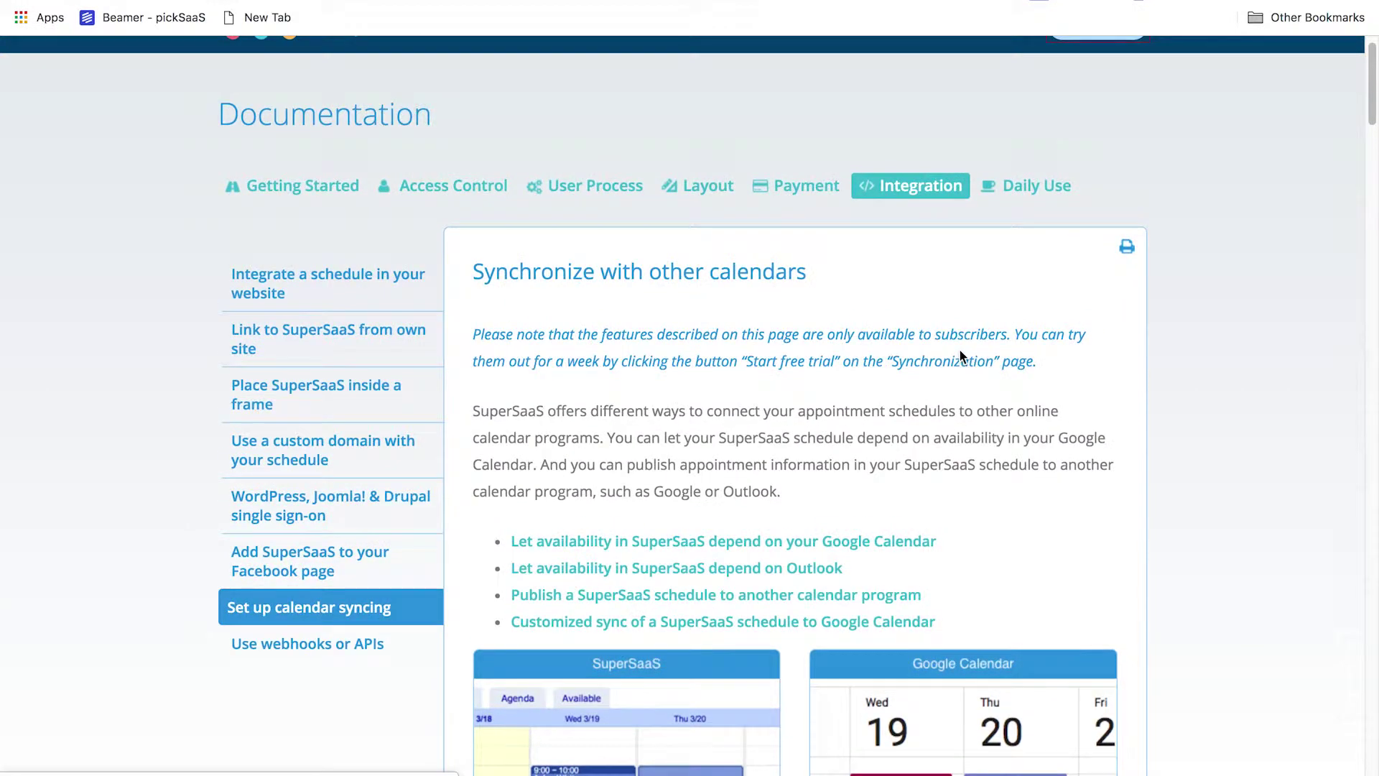
{"action": "scroll", "coordinate": [960, 353], "scroll_direction": "down", "scroll_amount": 3}
{"action": "scroll", "coordinate": [960, 353], "scroll_direction": "down", "scroll_amount": 4}
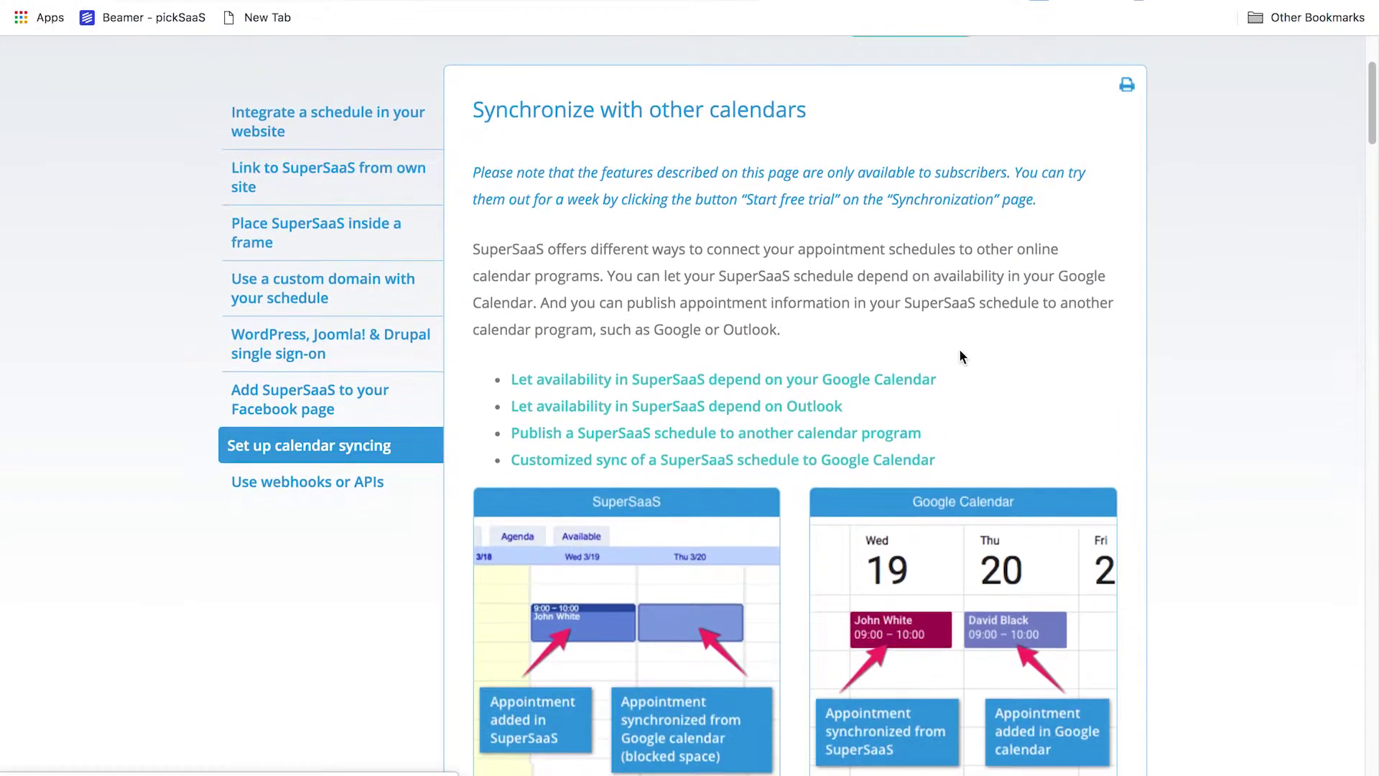
{"action": "scroll", "coordinate": [960, 357], "scroll_direction": "down", "scroll_amount": 4}
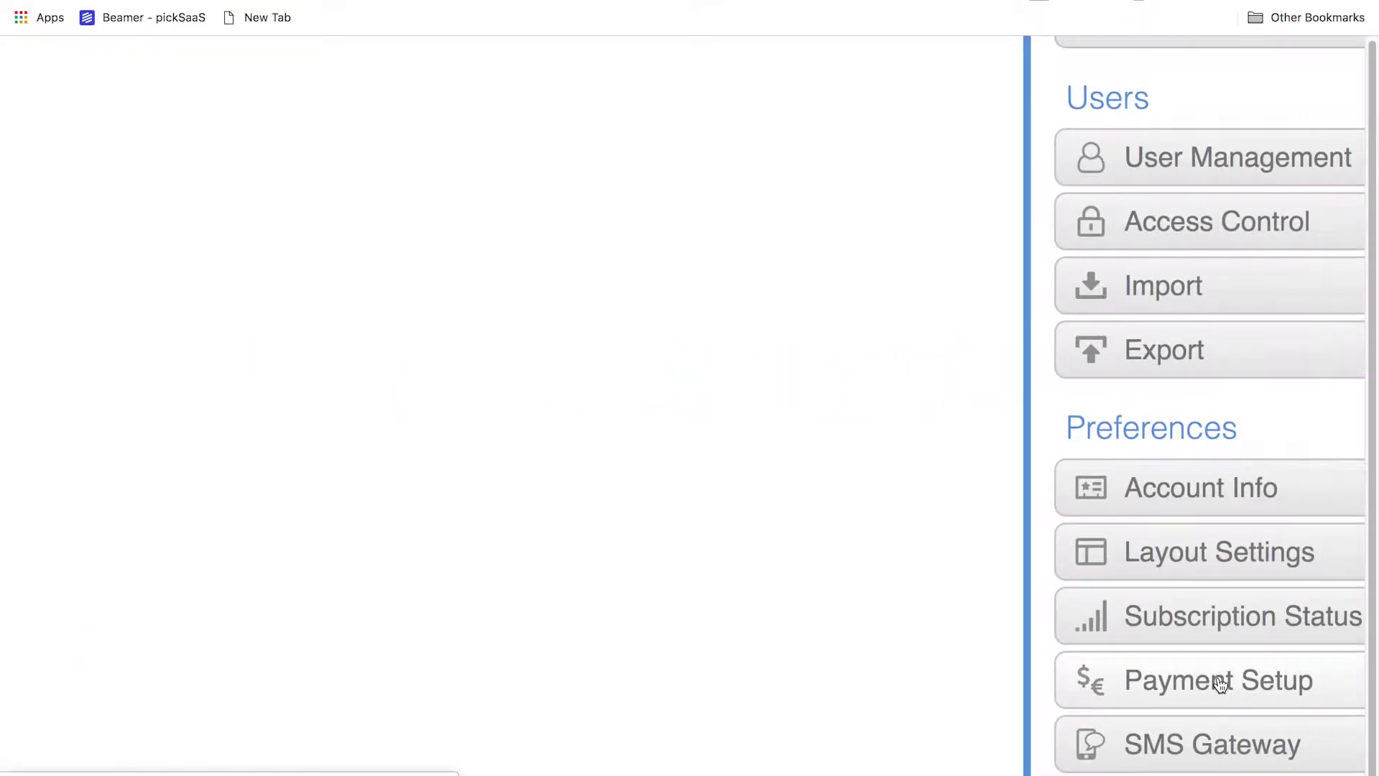
Open Payment Setup from the dashboard sidebar and scroll through its settings
{"action": "scroll", "coordinate": [995, 583], "scroll_direction": "right", "scroll_amount": 2}
{"action": "scroll", "coordinate": [995, 583], "scroll_direction": "down", "scroll_amount": 1}
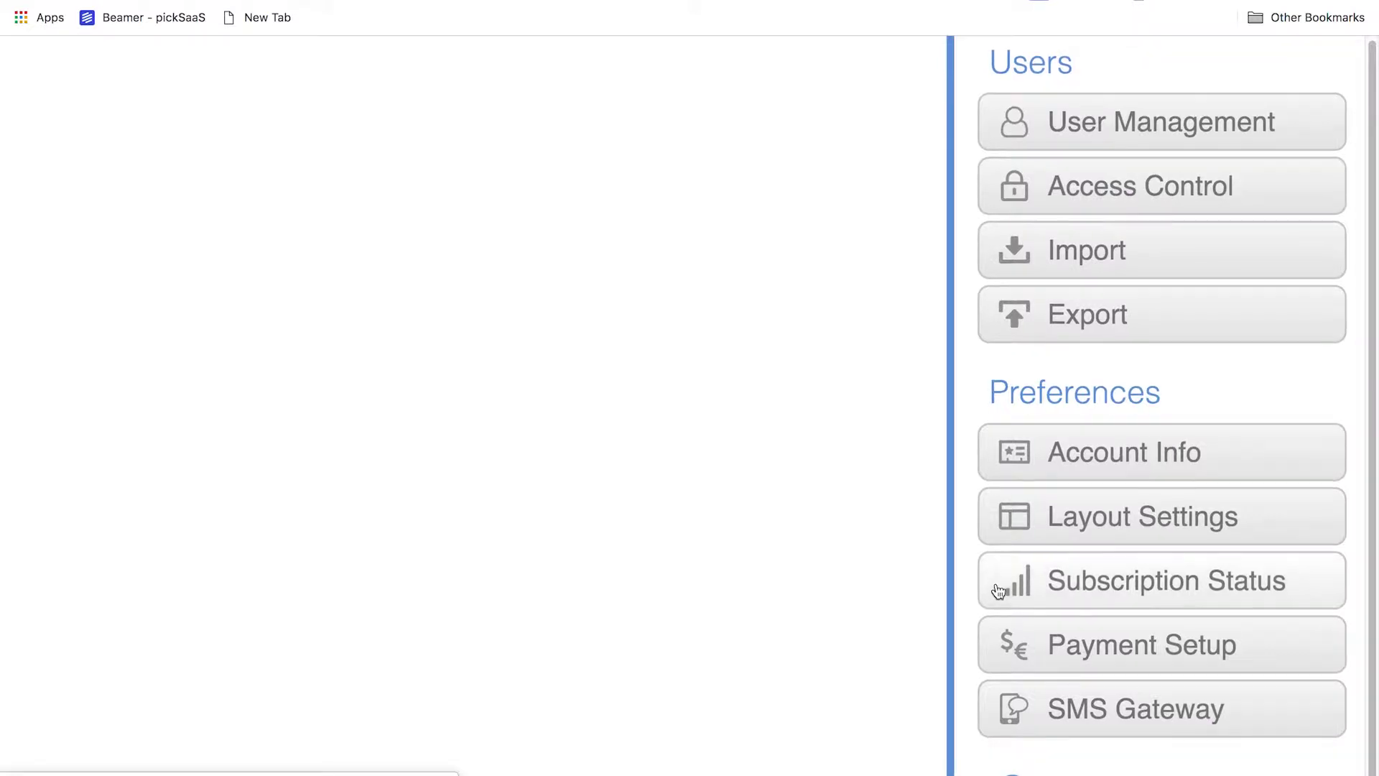
{"action": "left_click", "coordinate": [1057, 630]}
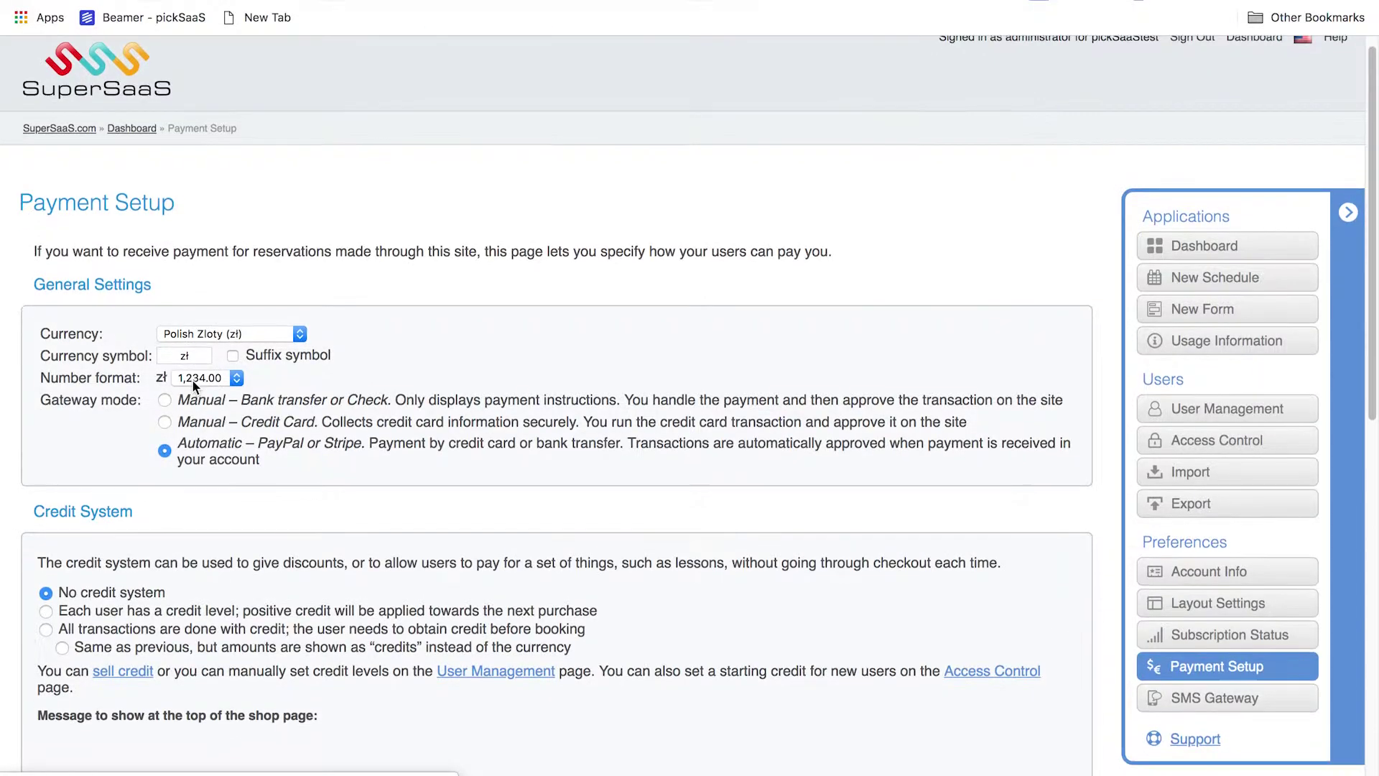
{"action": "scroll", "coordinate": [192, 379], "scroll_direction": "down", "scroll_amount": 2}
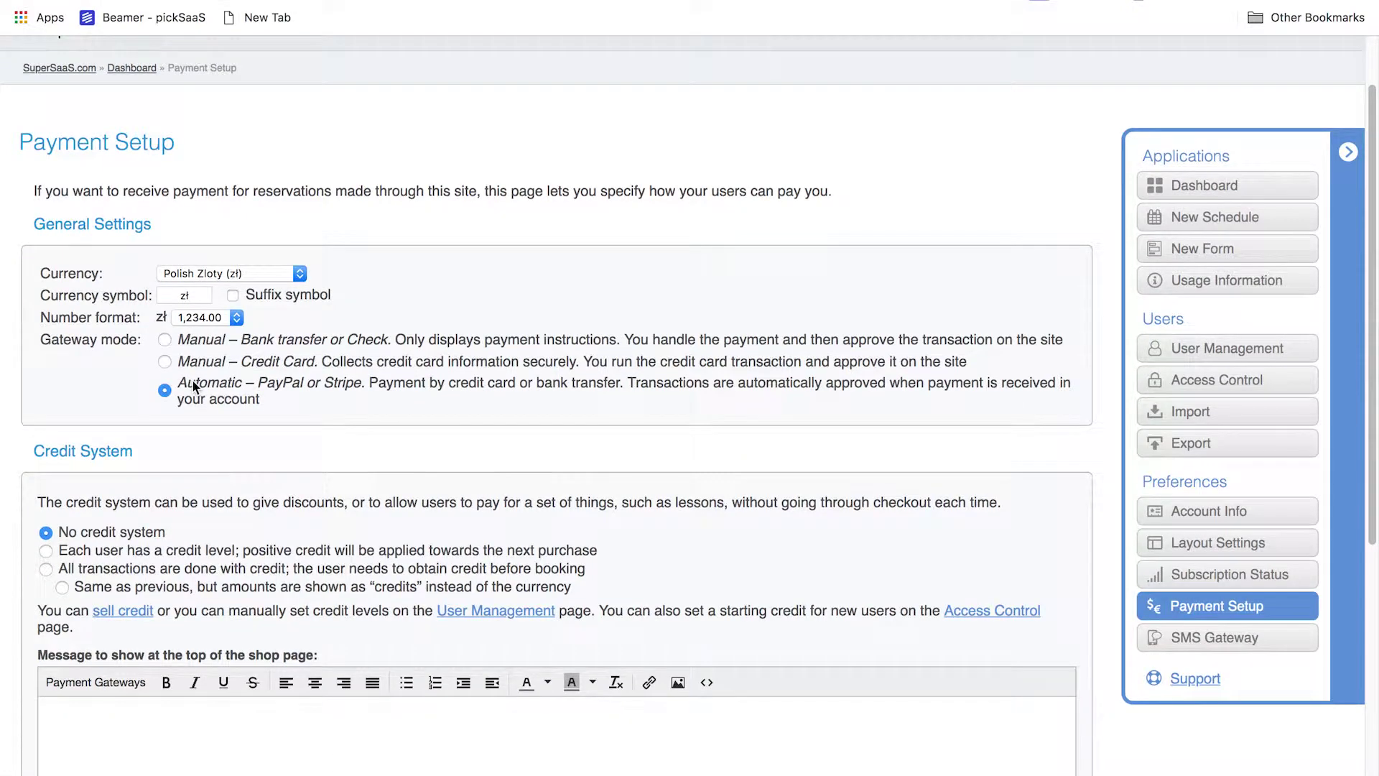
{"action": "scroll", "coordinate": [193, 380], "scroll_direction": "up", "scroll_amount": 5}
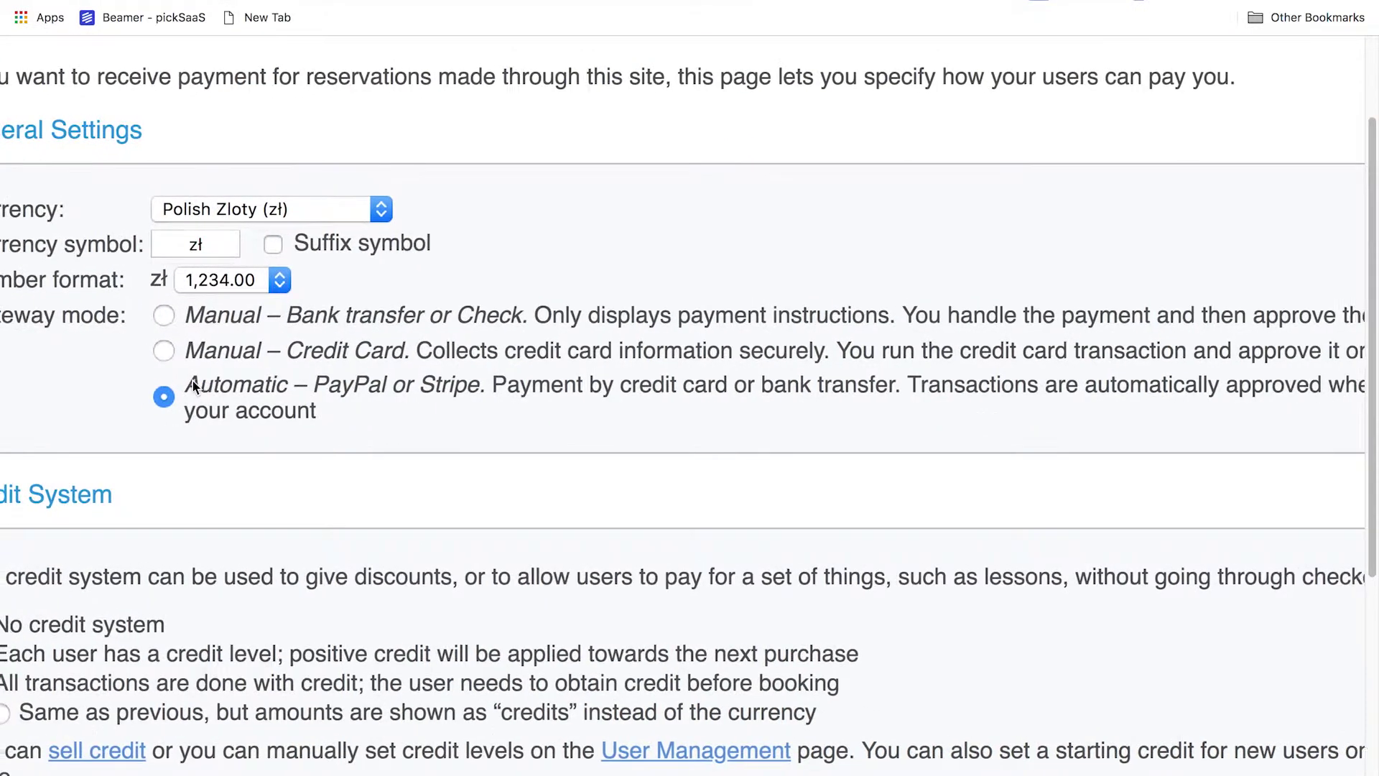
{"action": "scroll", "coordinate": [193, 387], "scroll_direction": "down", "scroll_amount": 5}
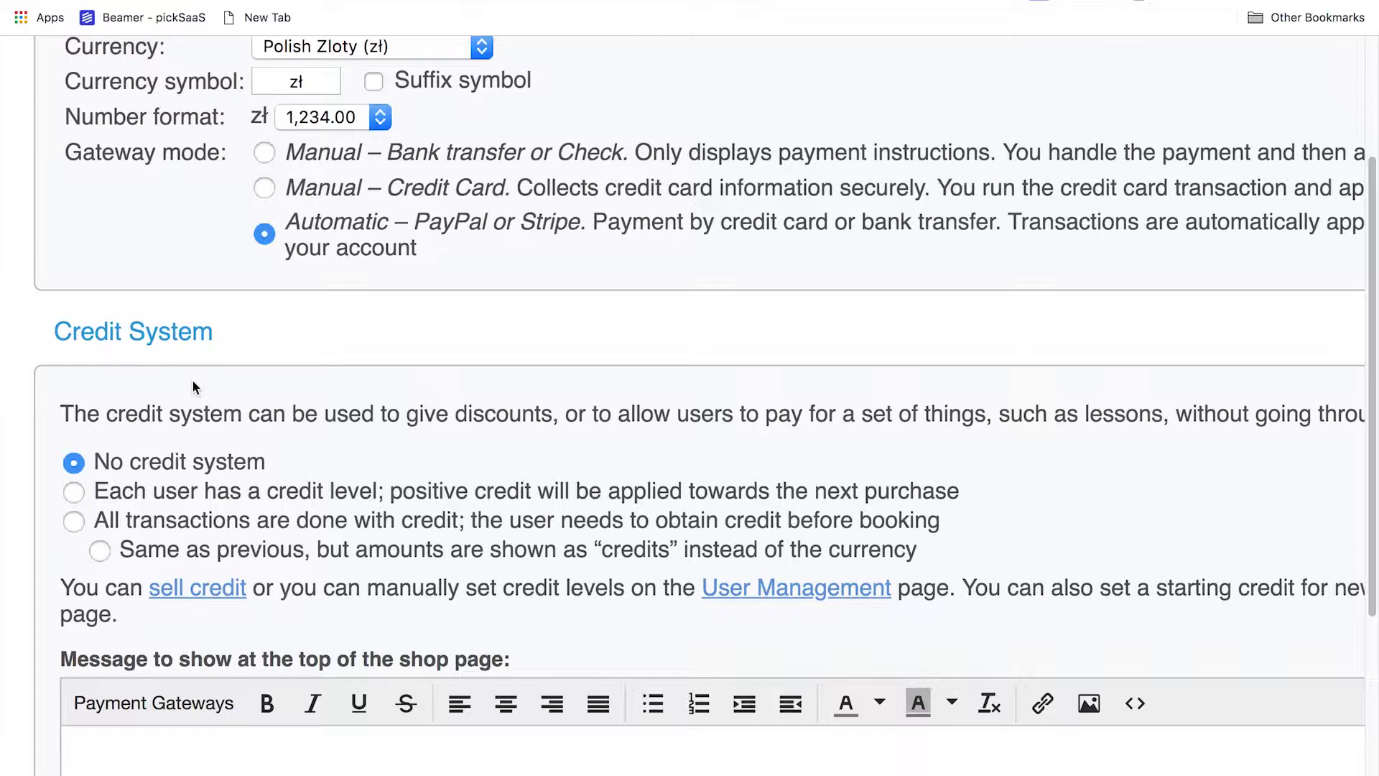
{"action": "scroll", "coordinate": [193, 387], "scroll_direction": "down", "scroll_amount": 3}
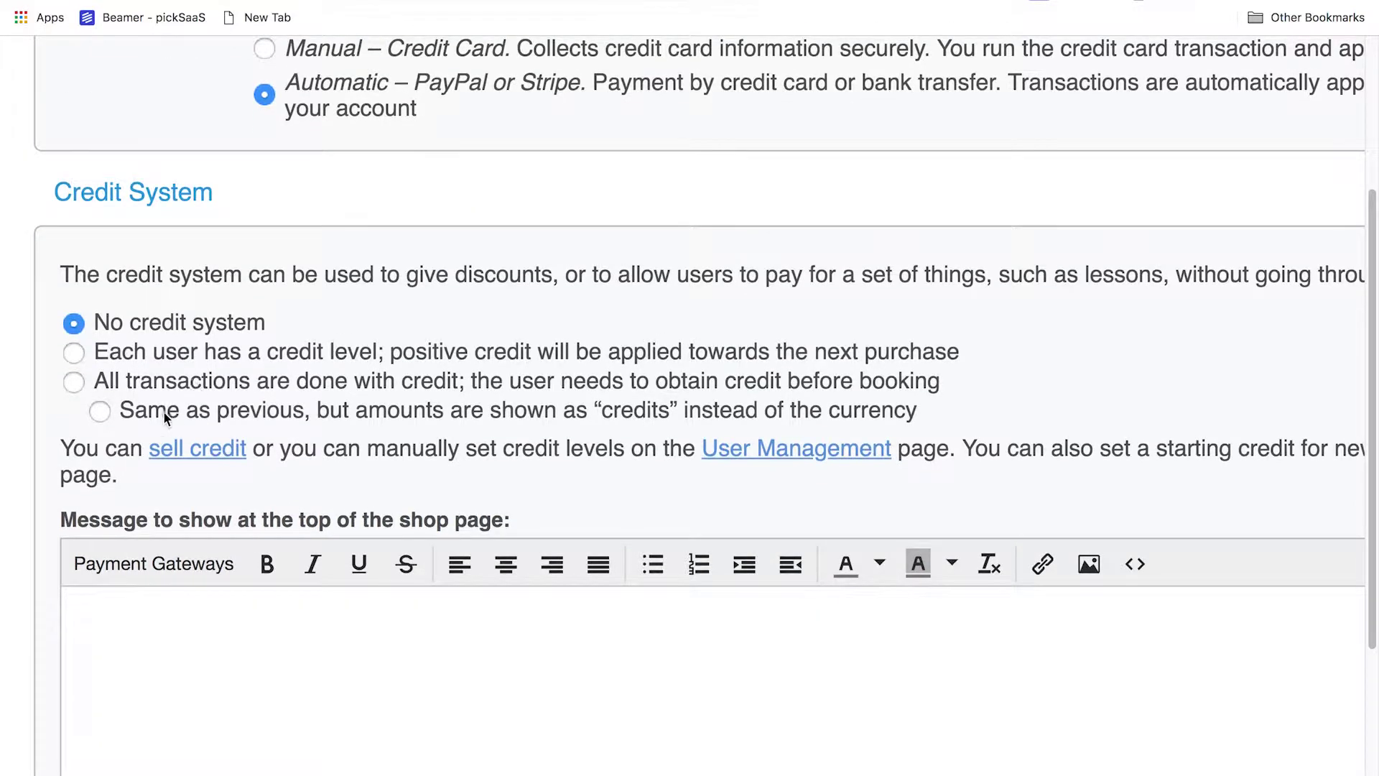
{"action": "scroll", "coordinate": [164, 414], "scroll_direction": "down", "scroll_amount": 5}
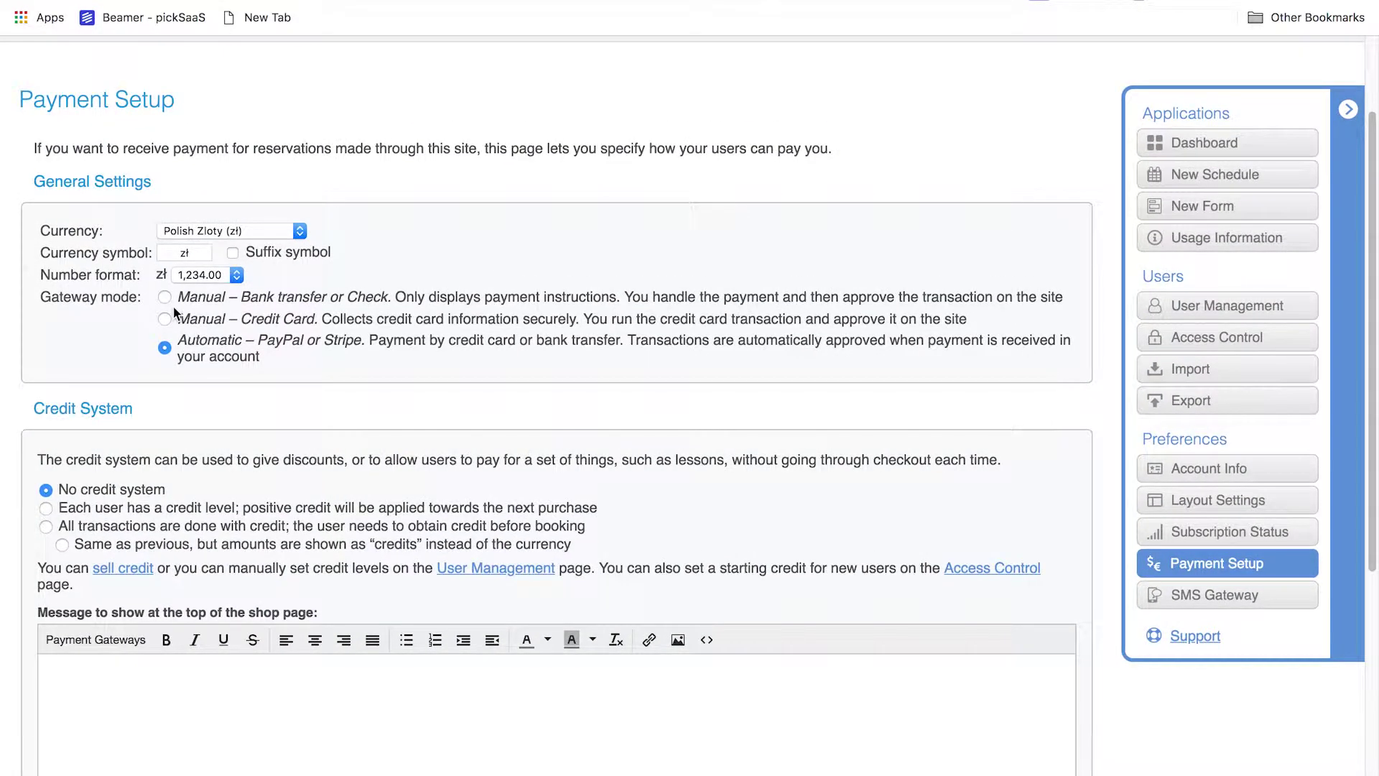
{"action": "scroll", "coordinate": [174, 309], "scroll_direction": "up", "scroll_amount": 3}
Try bank transfer/check and manual credit card gateway modes, ending on Automatic – PayPal or Stripe
{"action": "left_click", "coordinate": [171, 305]}
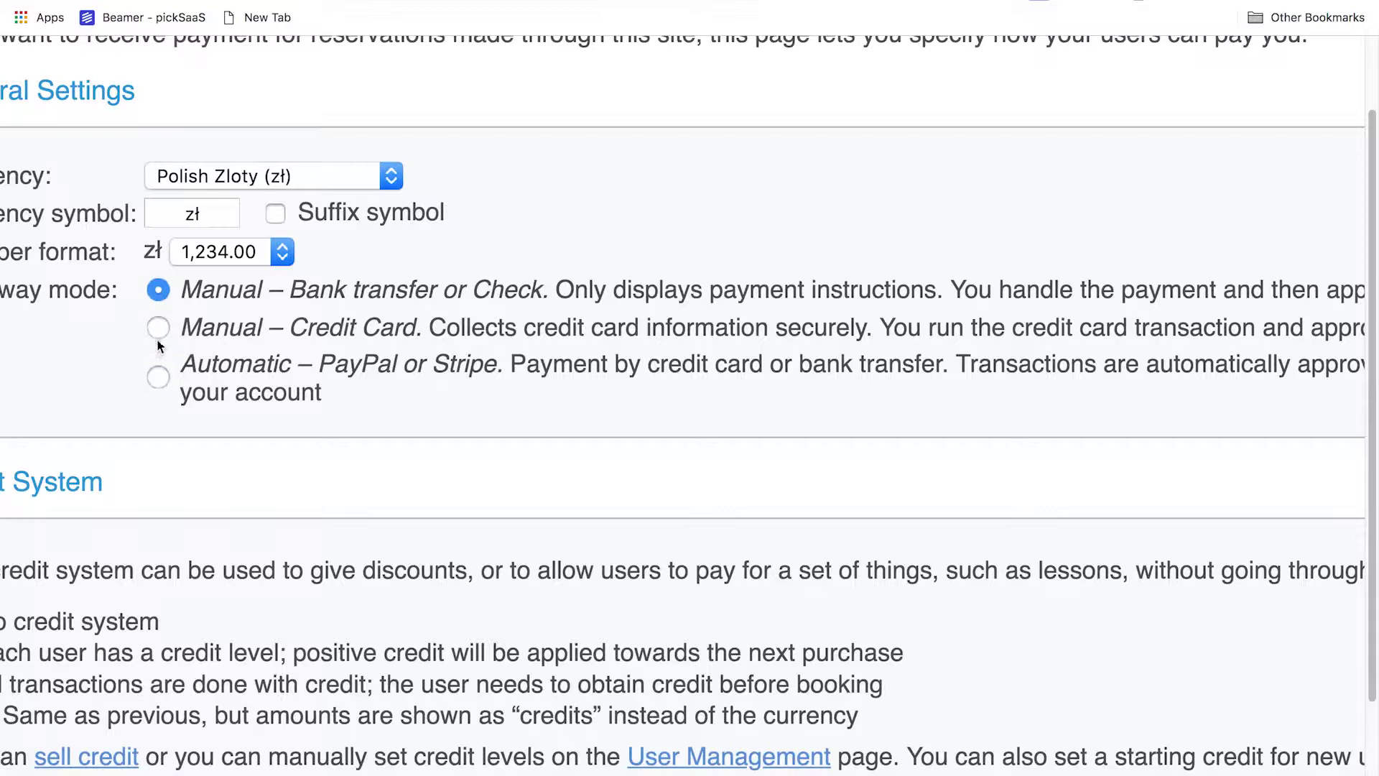
{"action": "left_click", "coordinate": [160, 329]}
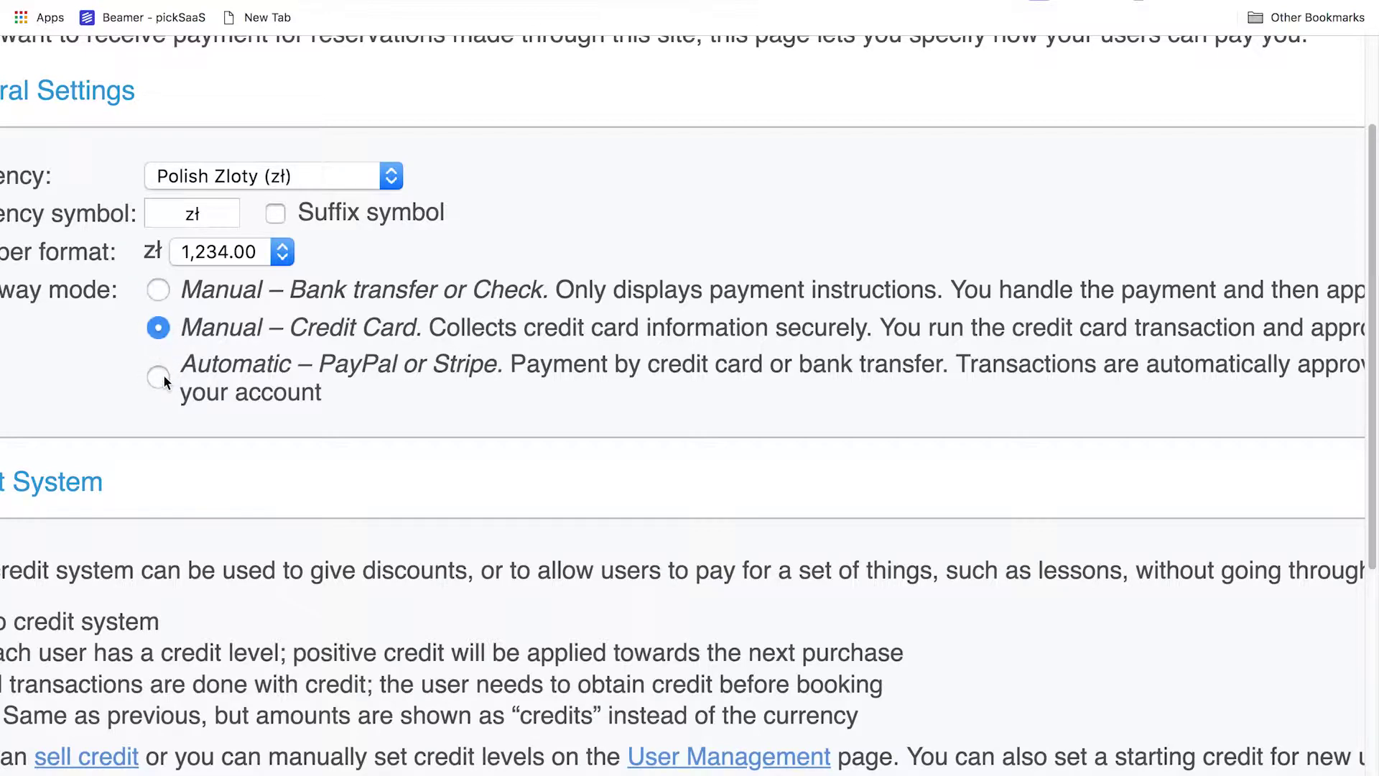
{"action": "left_click", "coordinate": [160, 377]}
{"action": "scroll", "coordinate": [647, 358], "scroll_direction": "right", "scroll_amount": 5}
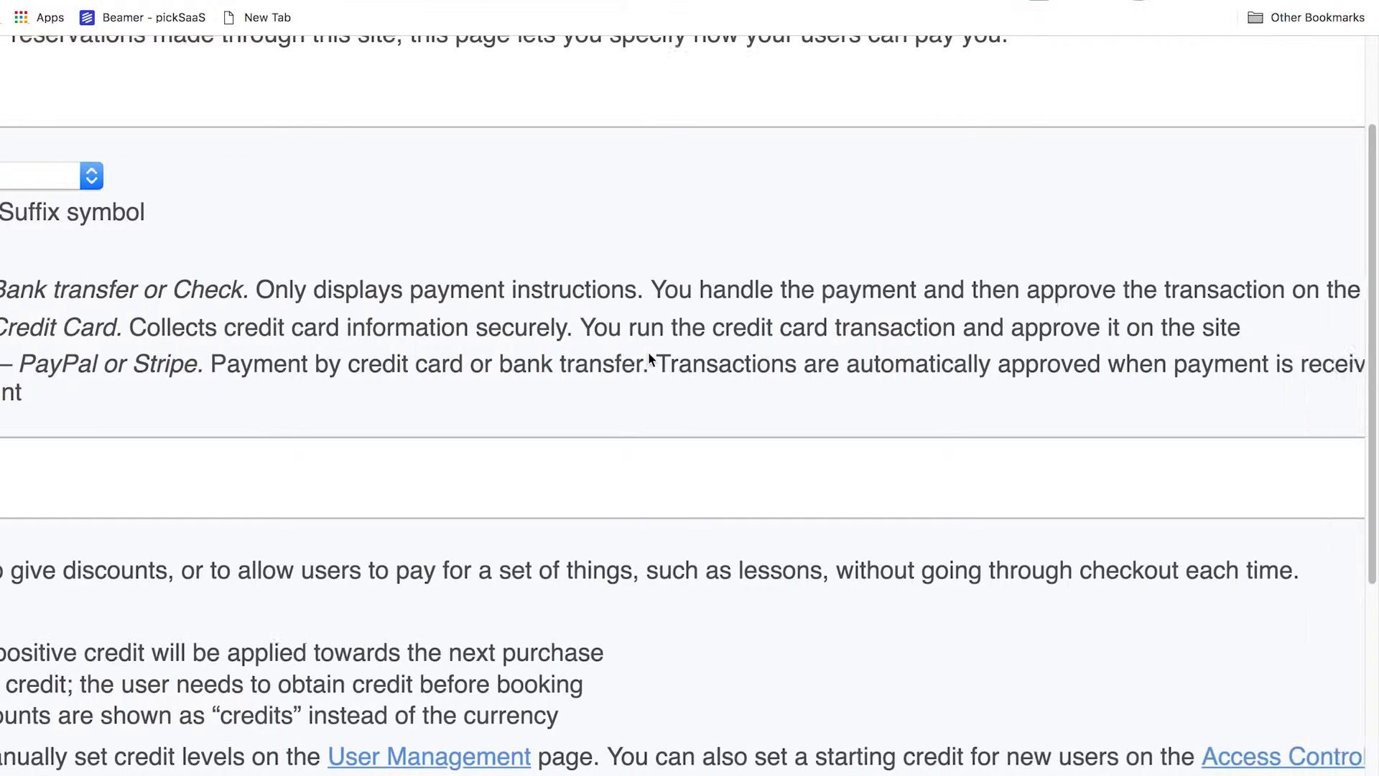
{"action": "scroll", "coordinate": [647, 357], "scroll_direction": "left", "scroll_amount": 6}
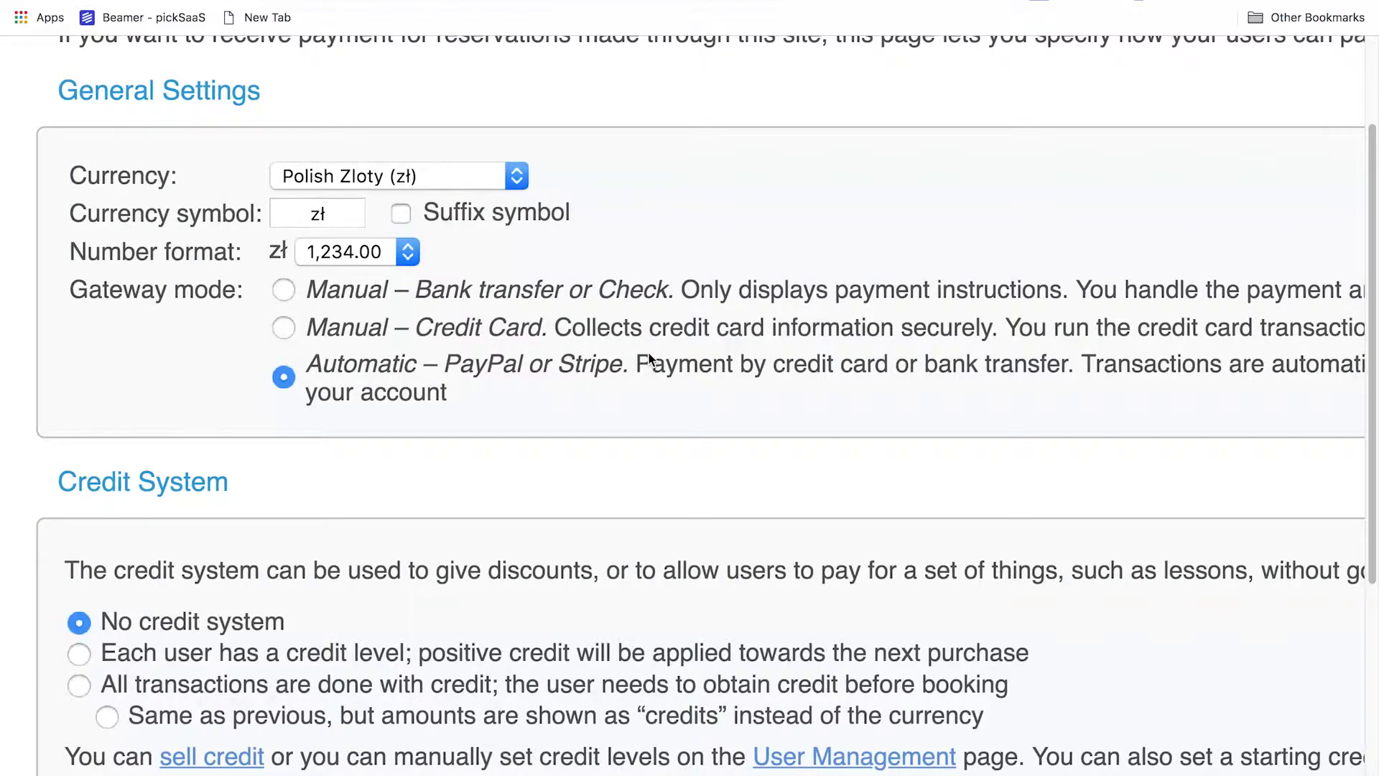
Open the Room schedule and start a new reservation on Wednesday 3/4
{"action": "left_click", "coordinate": [227, 305]}
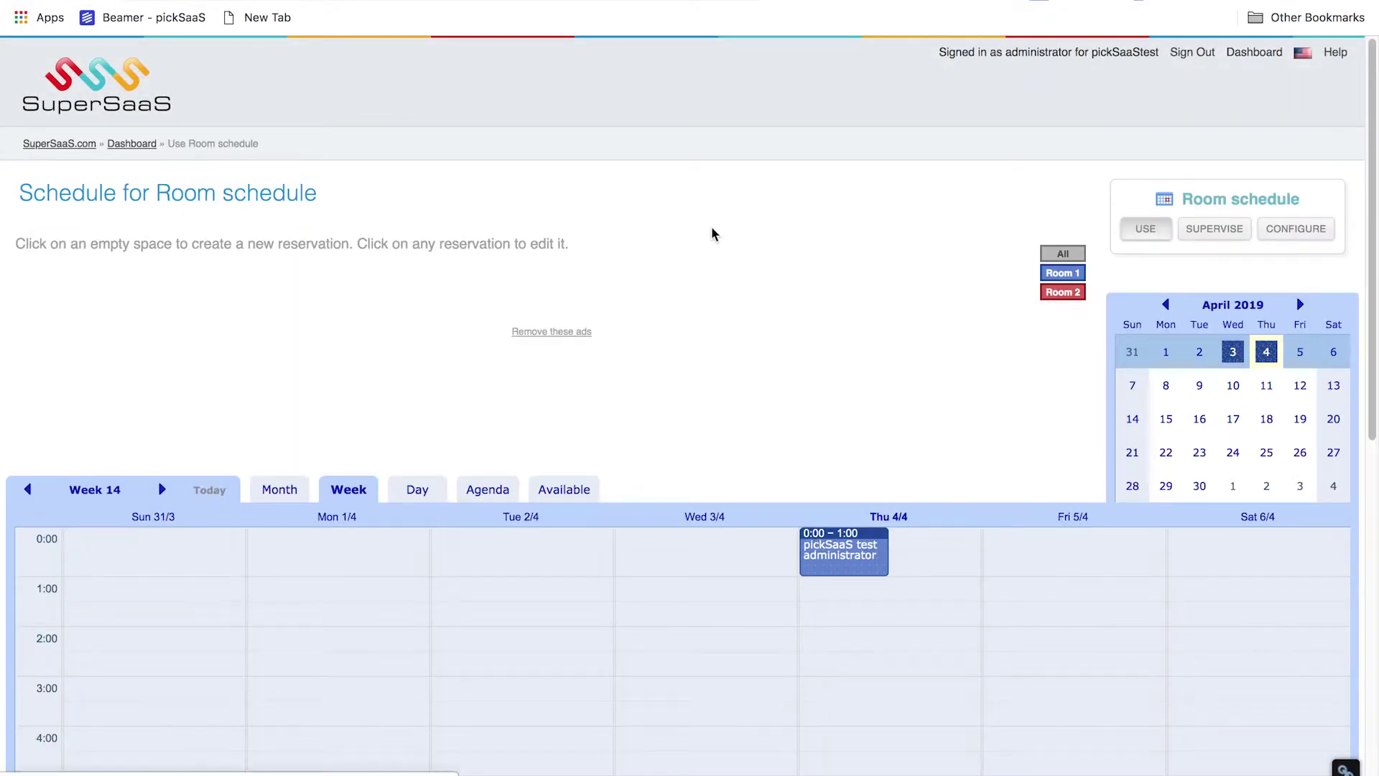
{"action": "scroll", "coordinate": [712, 233], "scroll_direction": "down", "scroll_amount": 3}
{"action": "left_click", "coordinate": [695, 407]}
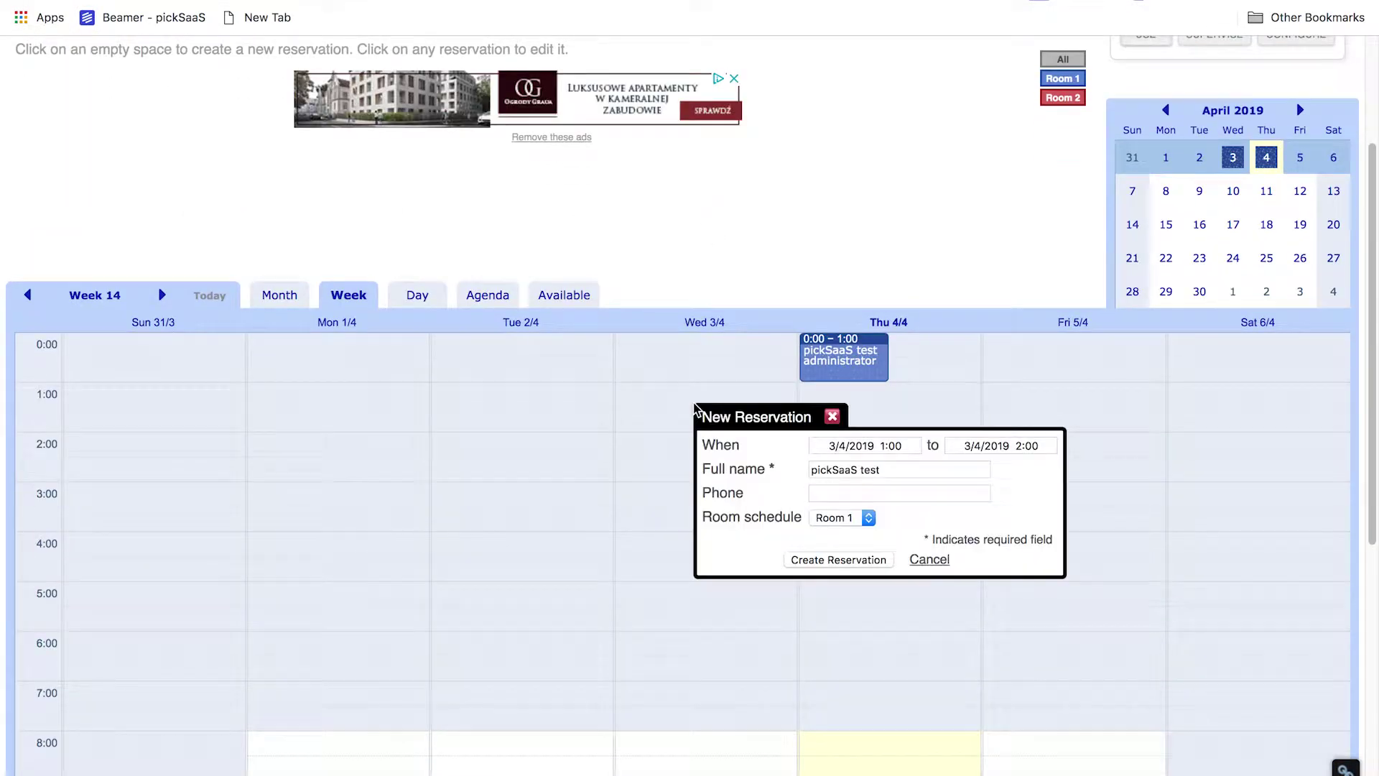
Replace the booking's full name with a test name and create the reservation
{"action": "left_click", "coordinate": [884, 472]}
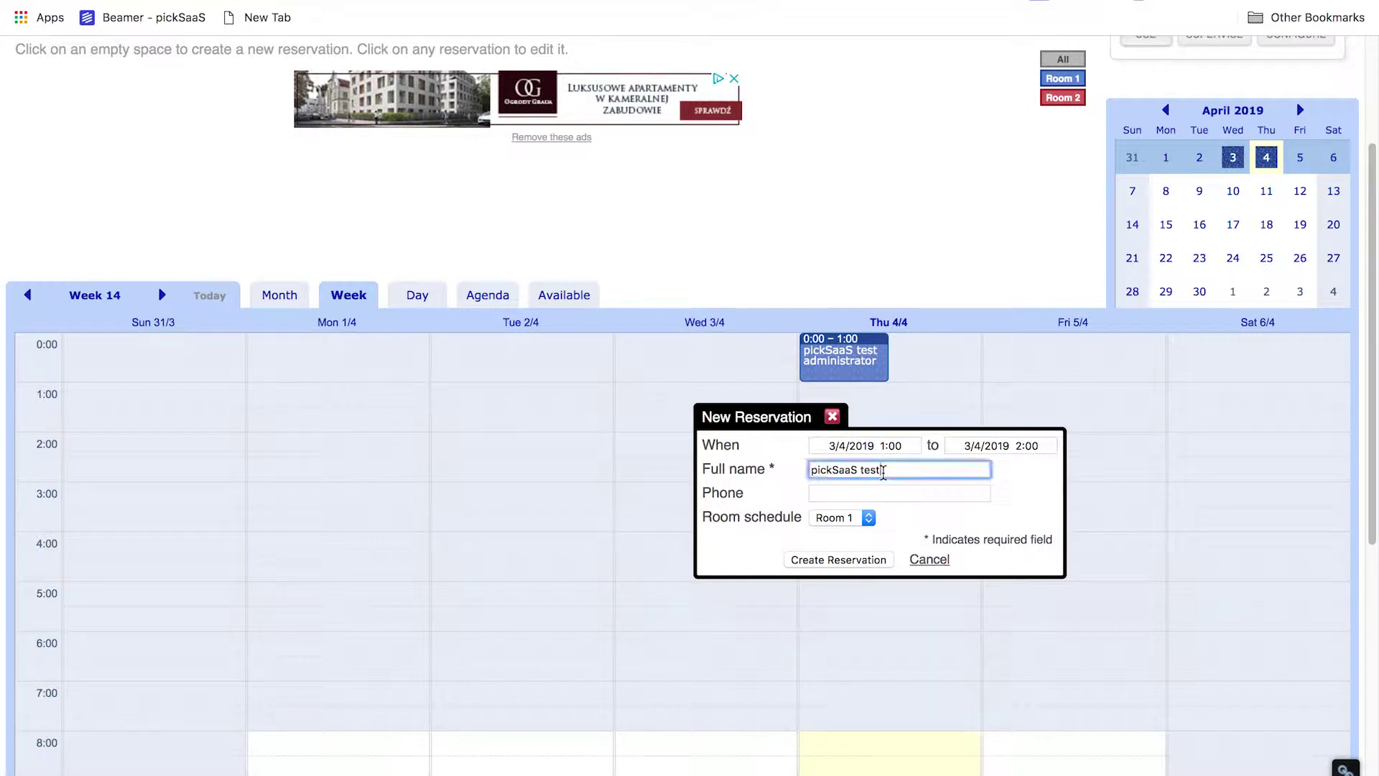
{"action": "key", "text": "super+a"}
{"action": "type", "text": "pickSaaS"}
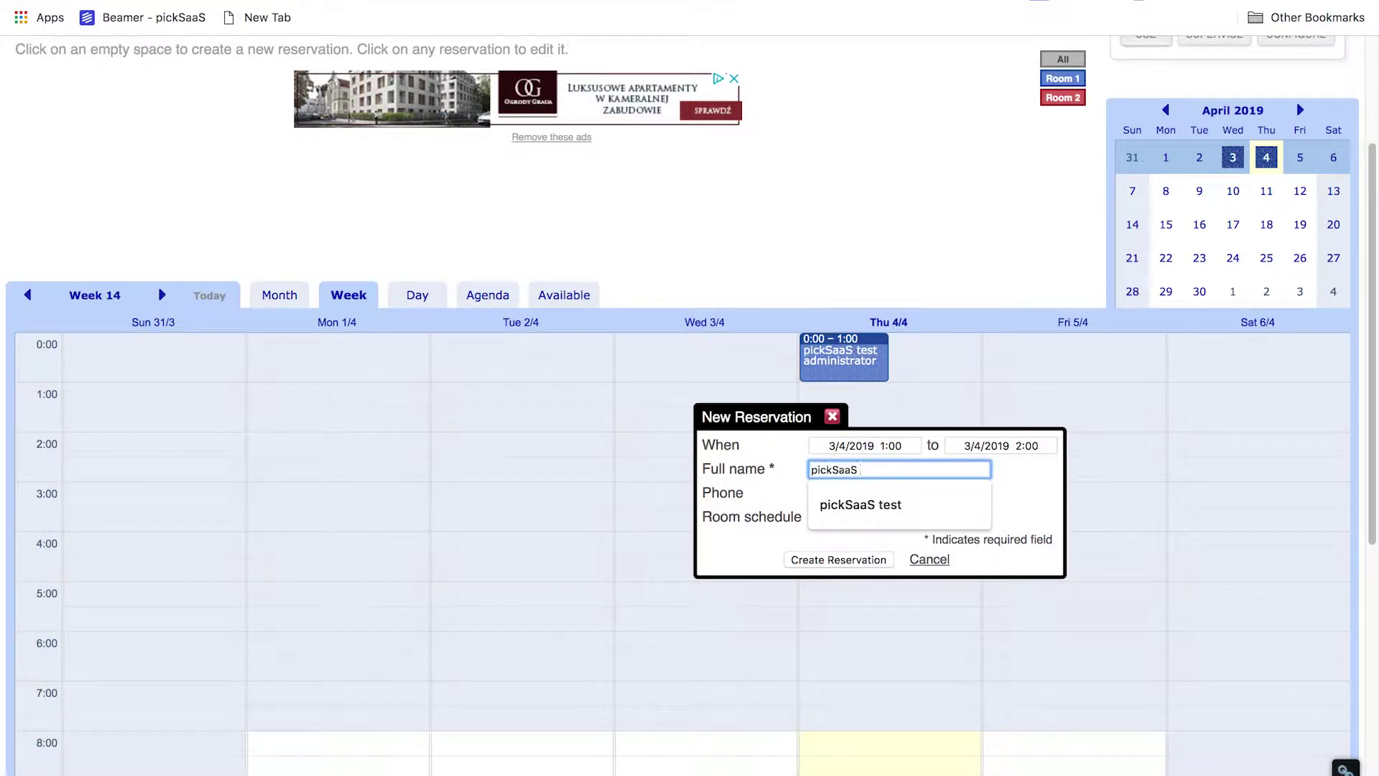
{"action": "scroll", "coordinate": [890, 527], "scroll_direction": "up", "scroll_amount": 5}
{"action": "type", "text": "test"}
{"action": "left_click", "coordinate": [840, 638]}
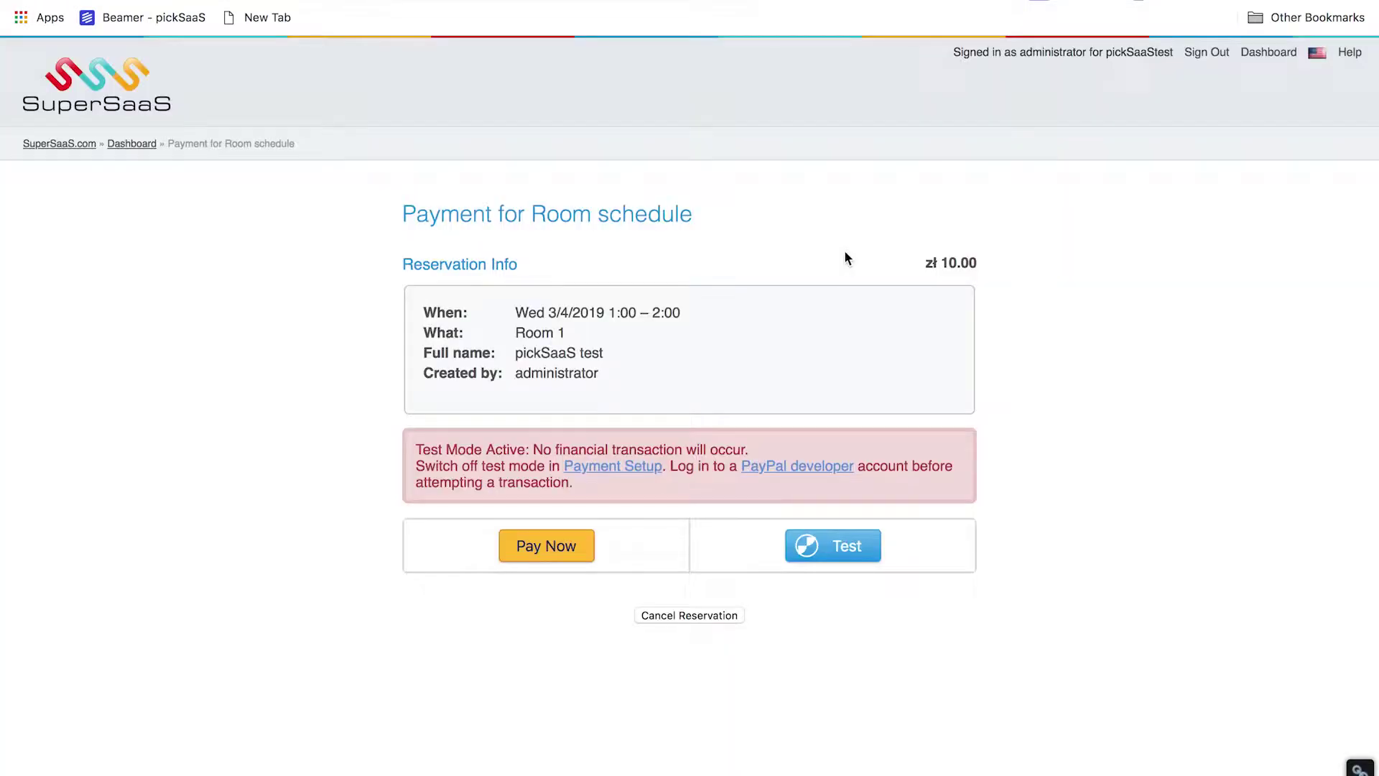
{"action": "scroll", "coordinate": [692, 339], "scroll_direction": "up", "scroll_amount": 5}
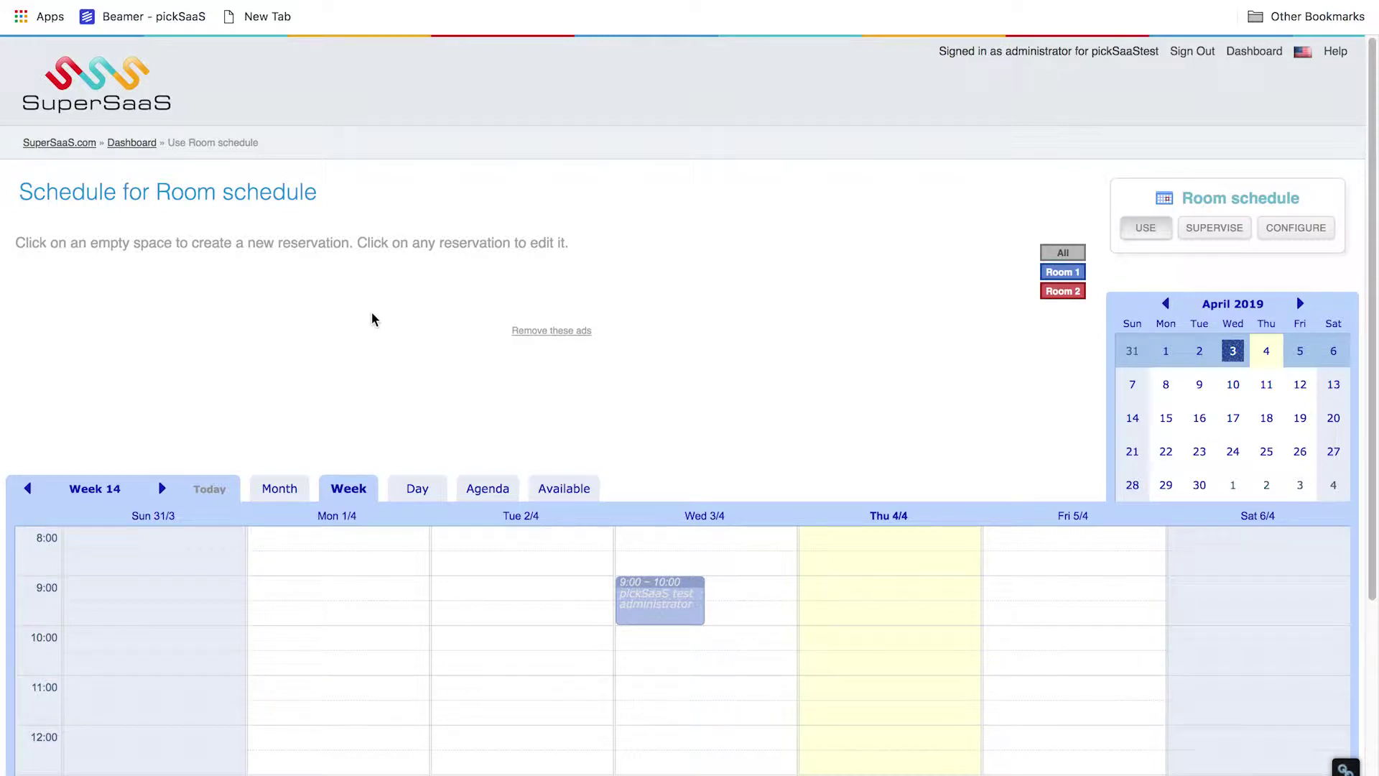
Check the Room schedule's Month and Week views, then show the Day view for Thursday 4 April 2019
{"action": "scroll", "coordinate": [375, 311], "scroll_direction": "down", "scroll_amount": 1}
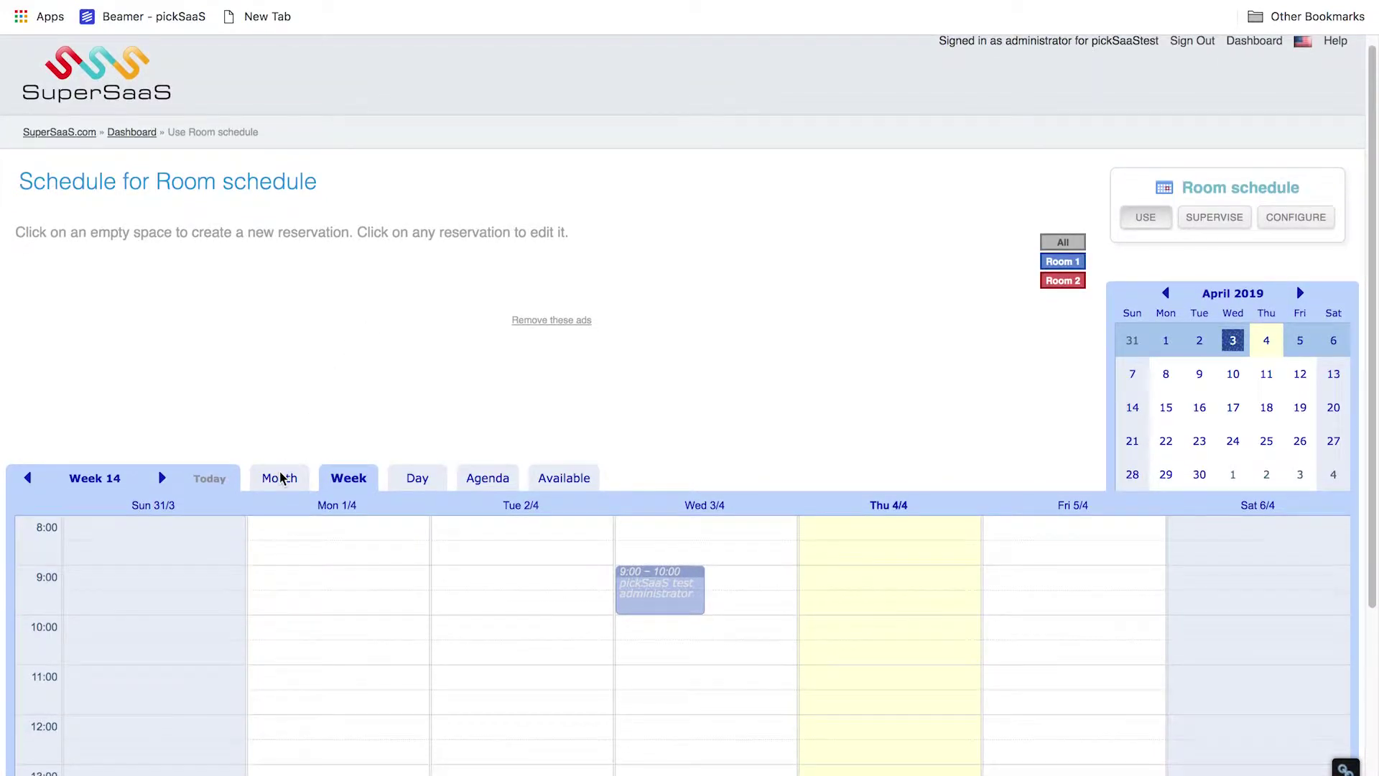
{"action": "scroll", "coordinate": [328, 402], "scroll_direction": "down", "scroll_amount": 3}
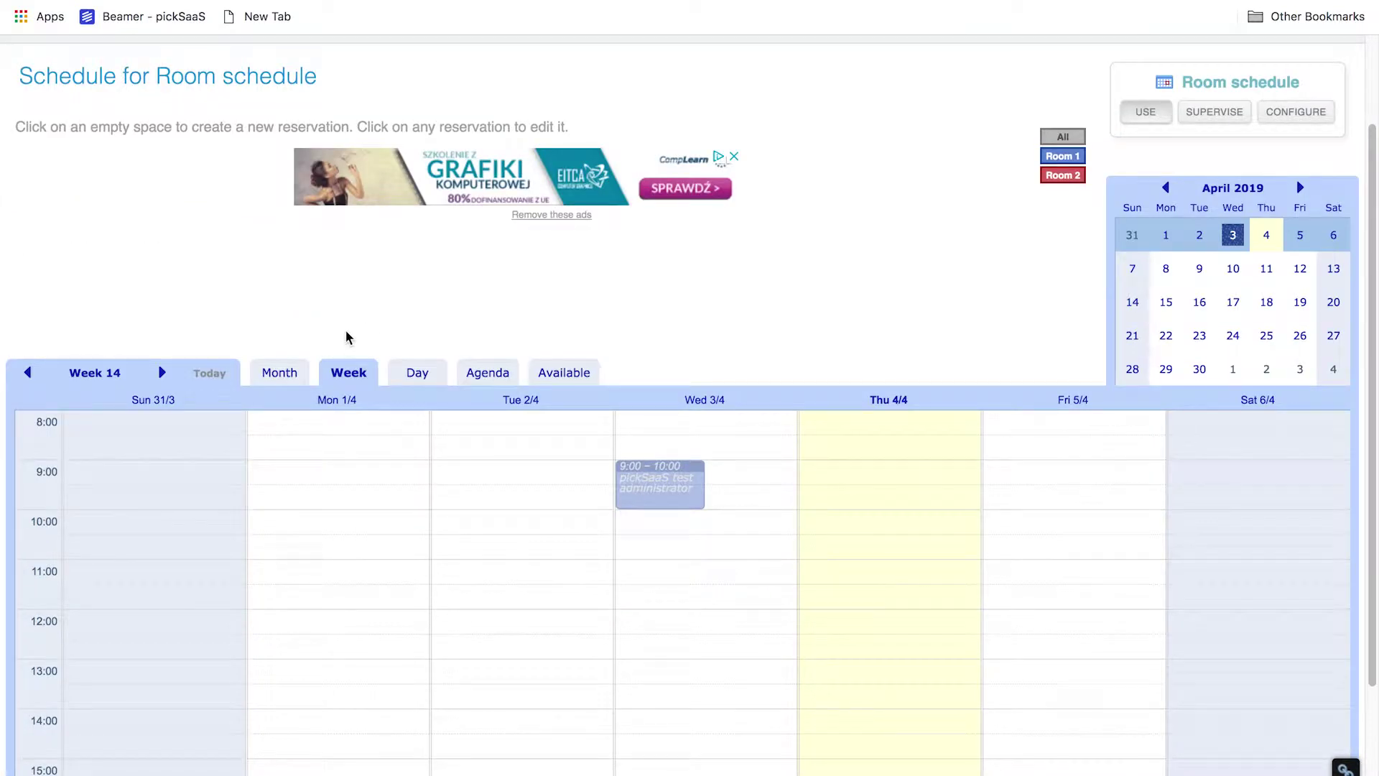
{"action": "scroll", "coordinate": [346, 337], "scroll_direction": "down", "scroll_amount": 4}
{"action": "left_click", "coordinate": [282, 248]}
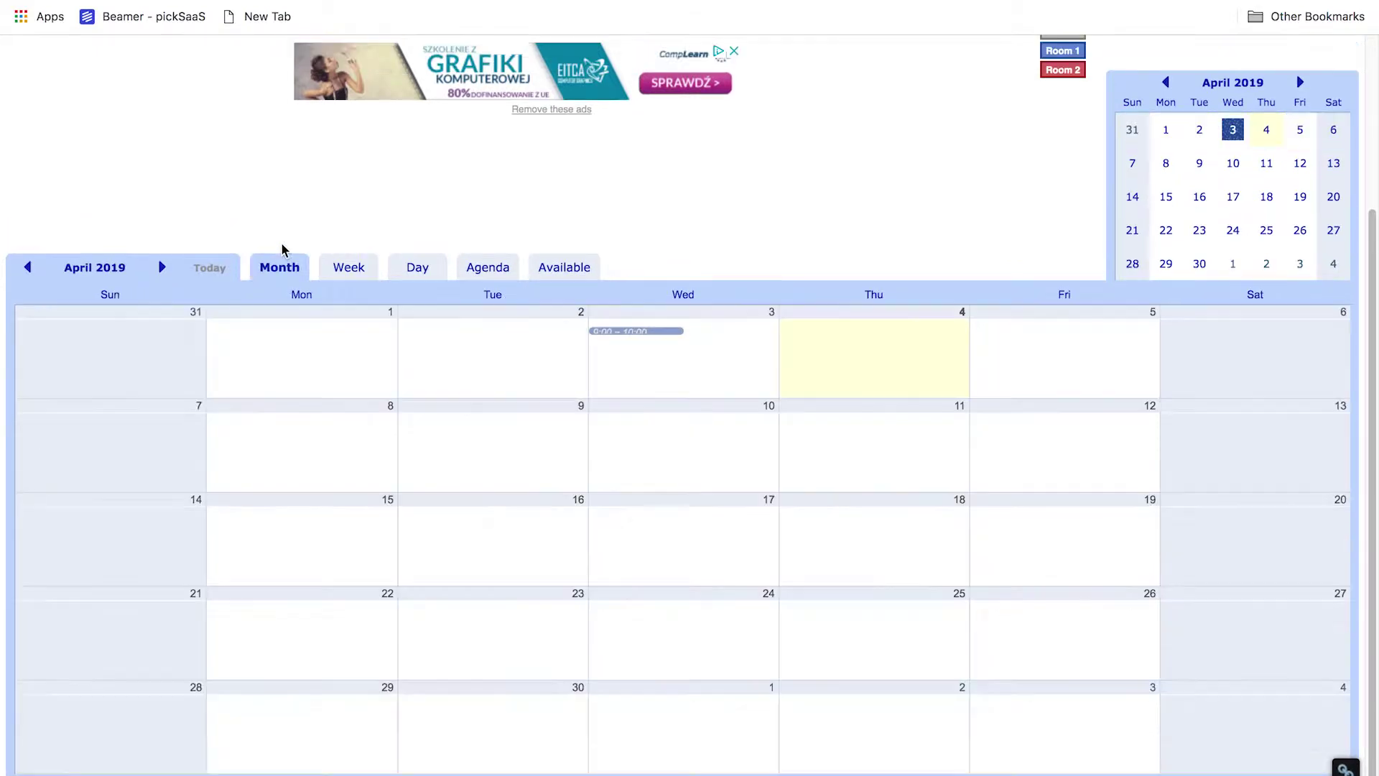
{"action": "key", "text": "ctrl+plus"}
{"action": "key", "text": "ctrl+plus"}
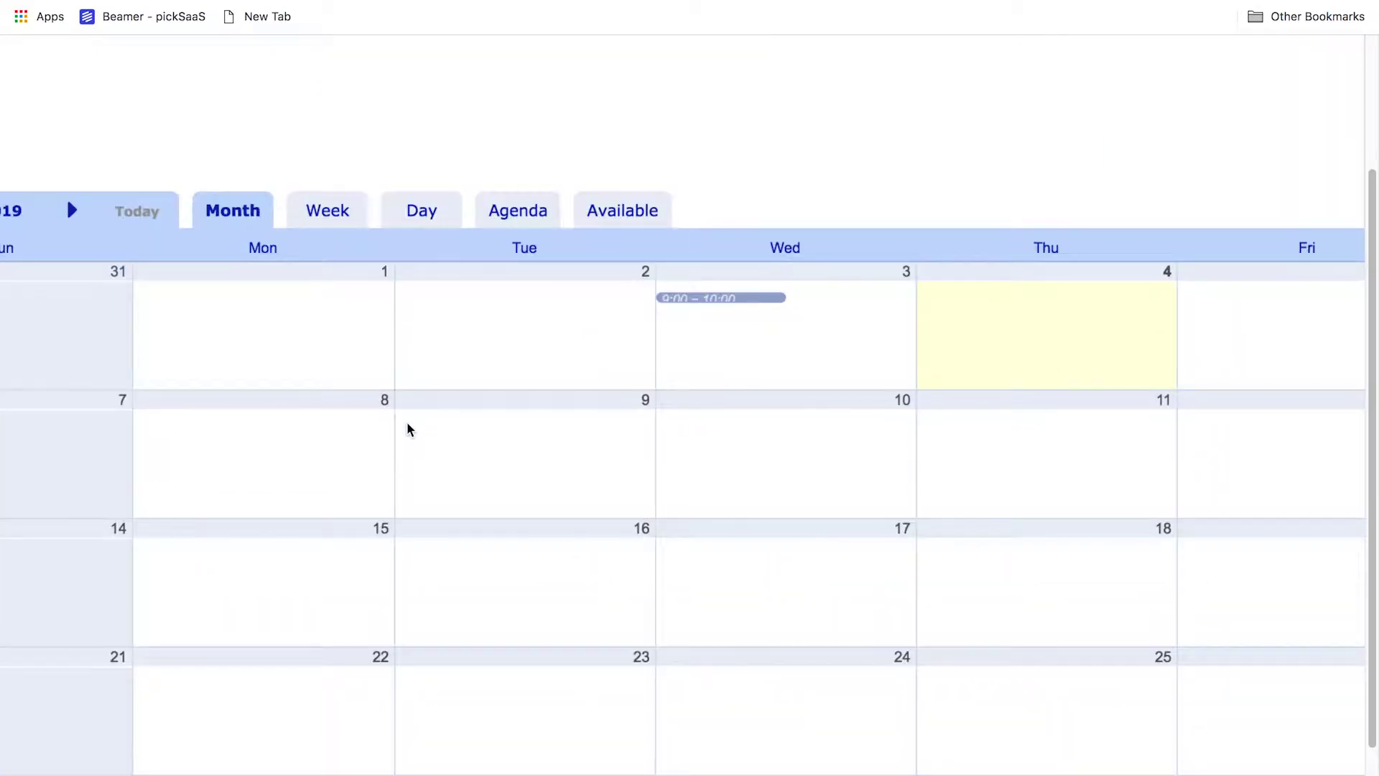
{"action": "scroll", "coordinate": [407, 423], "scroll_direction": "right", "scroll_amount": 5}
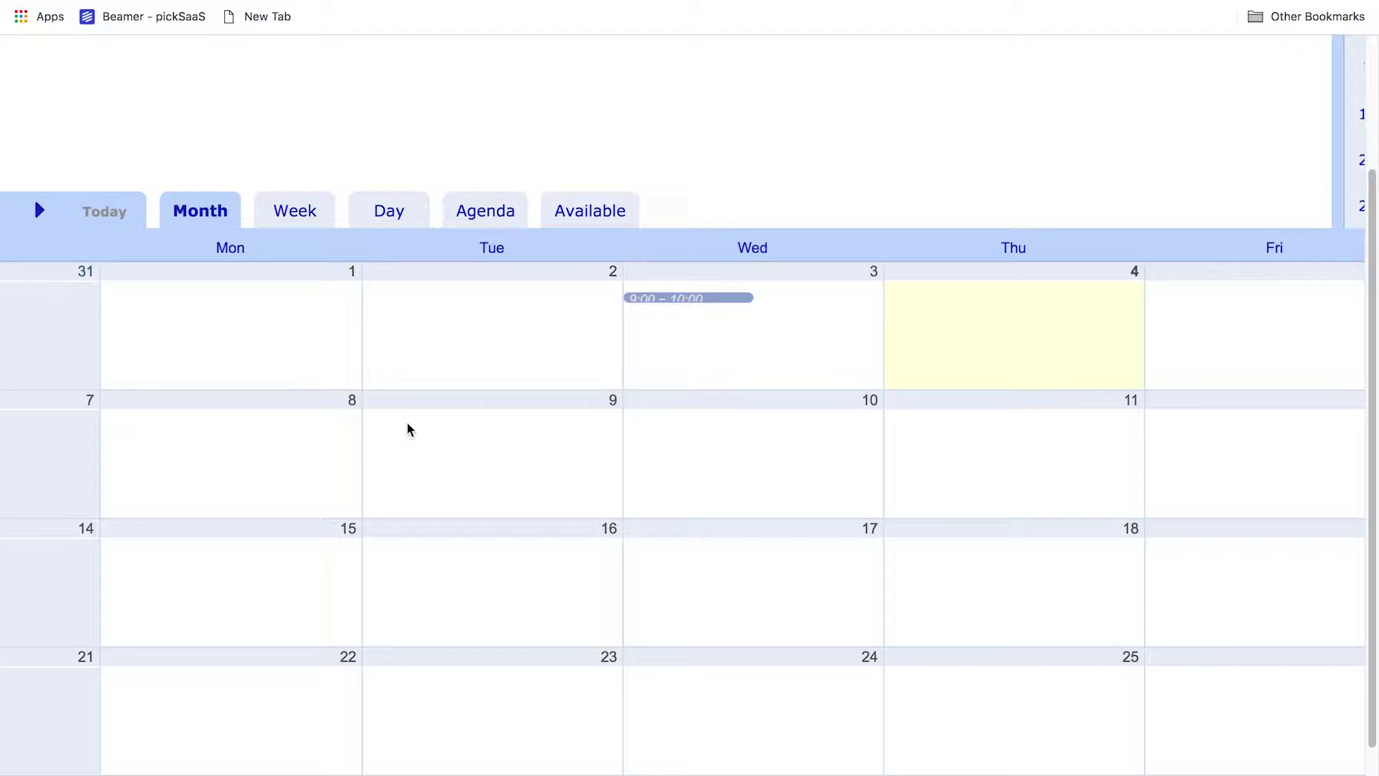
{"action": "left_click", "coordinate": [305, 207]}
{"action": "key", "text": "ctrl+0"}
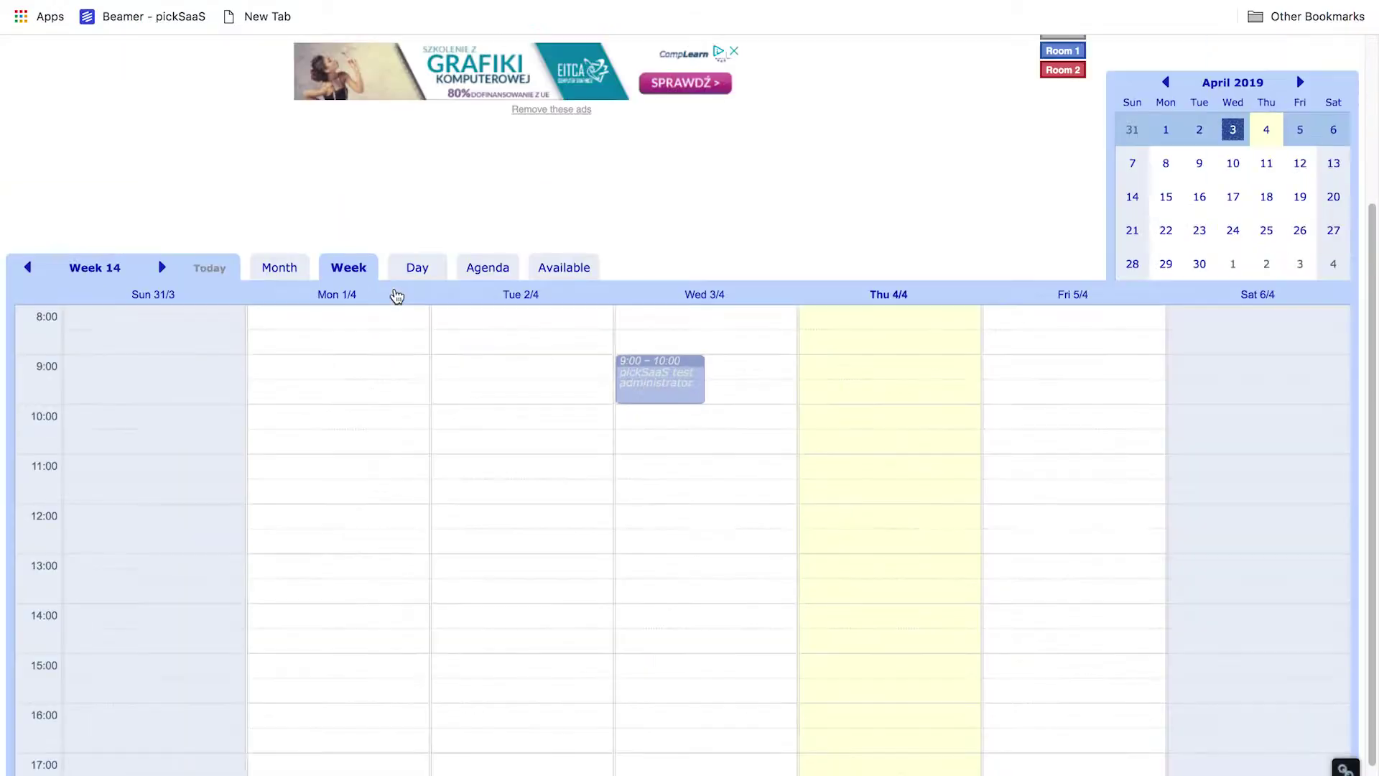
{"action": "left_click", "coordinate": [404, 272]}
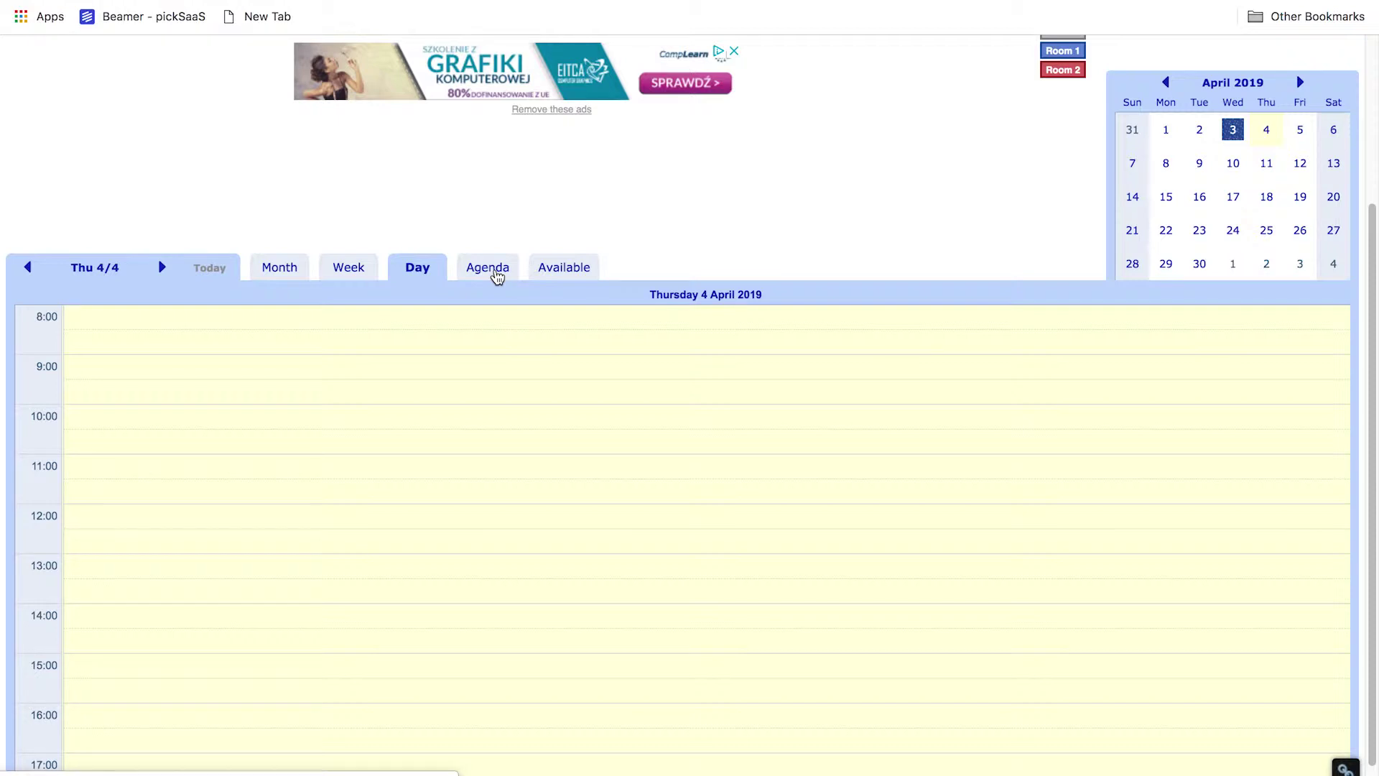
From the Agenda view, create a new Room 1 reservation for Thu 4/4/2019 0:00–1:00
{"action": "left_click", "coordinate": [495, 272]}
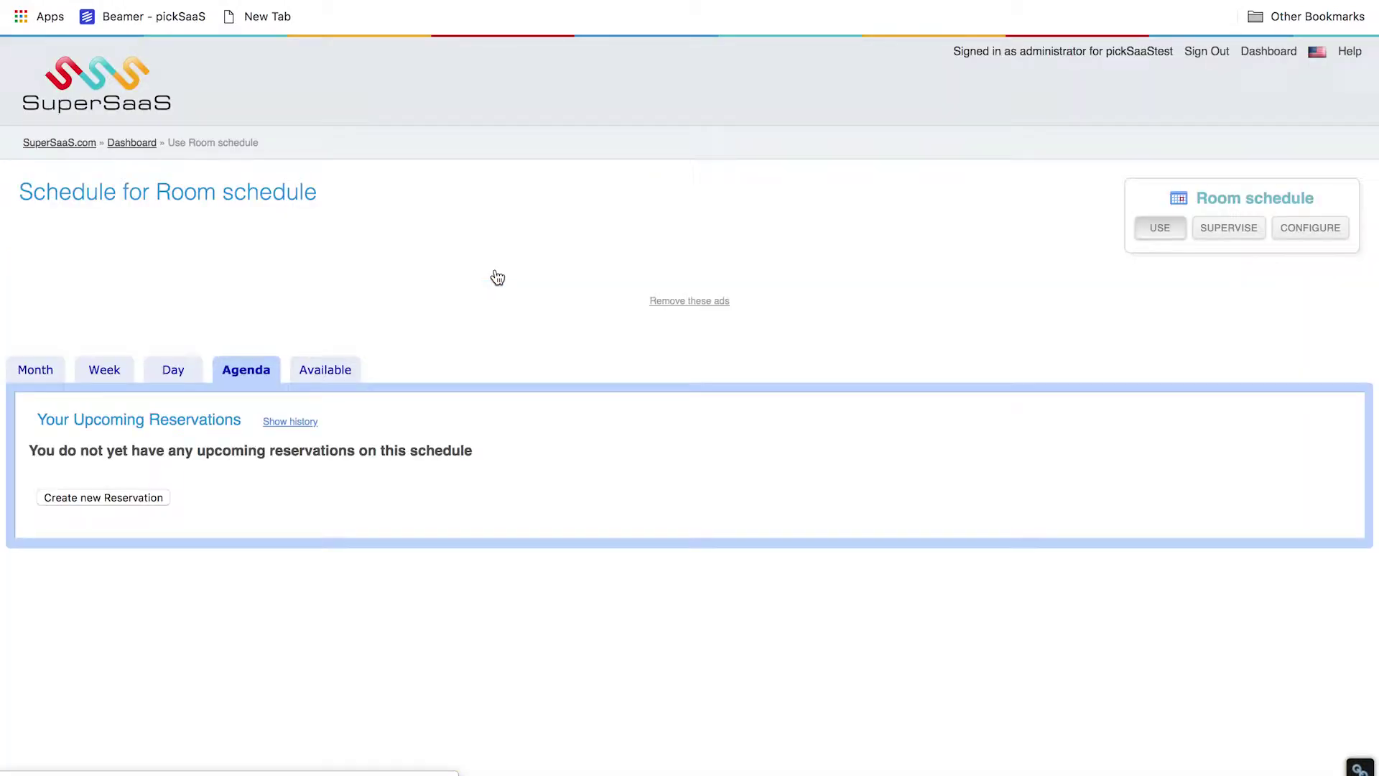
{"action": "left_click", "coordinate": [77, 497]}
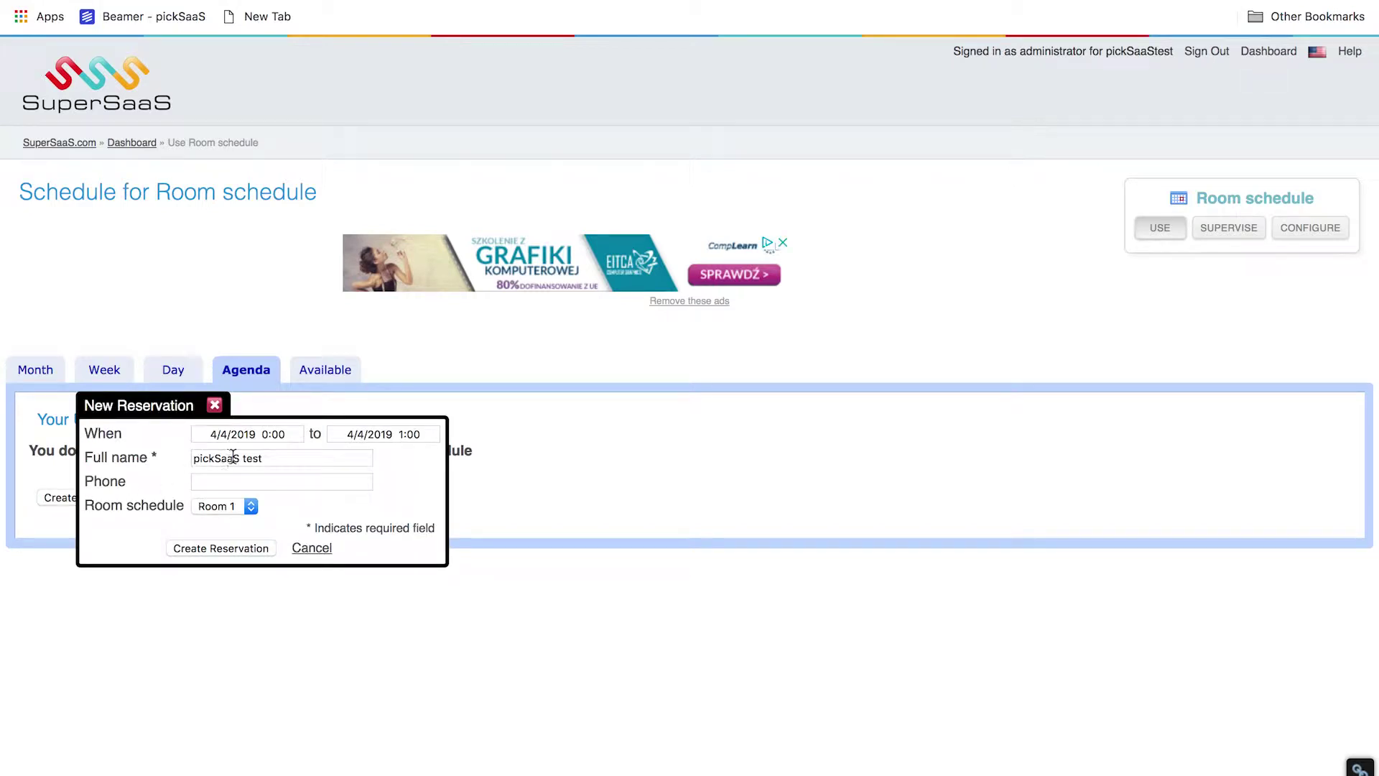
{"action": "left_click", "coordinate": [233, 457]}
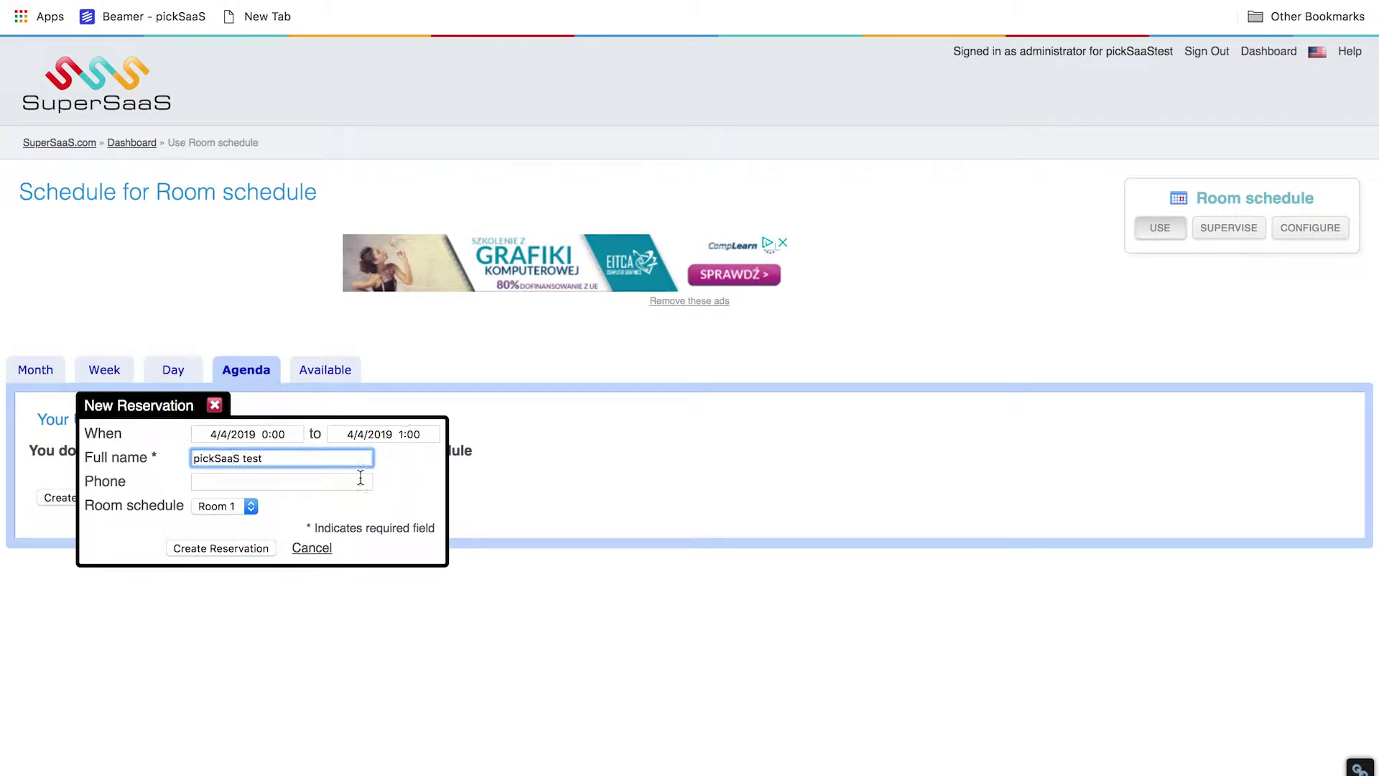
{"action": "left_click", "coordinate": [224, 548]}
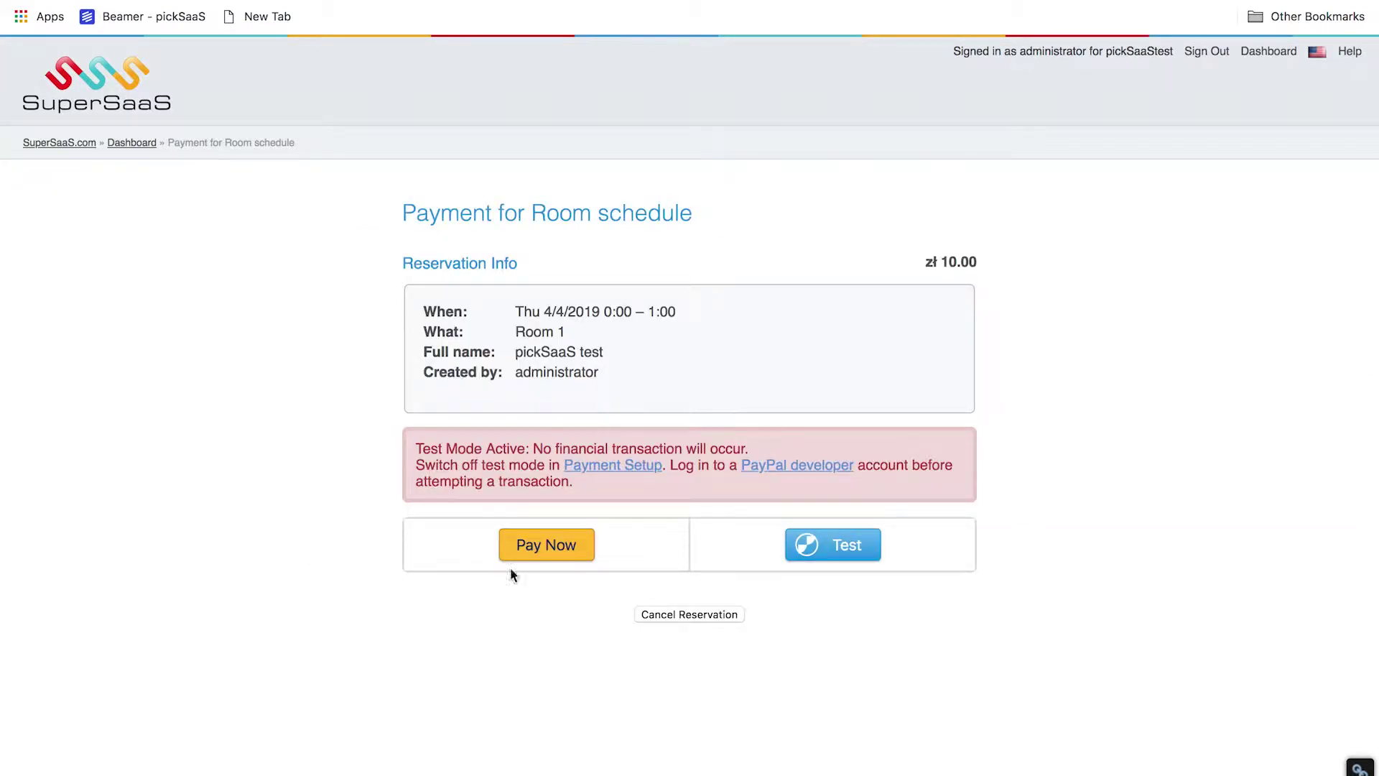
Complete the reservation's payment in test mode
{"action": "scroll", "coordinate": [675, 460], "scroll_direction": "up", "scroll_amount": 3}
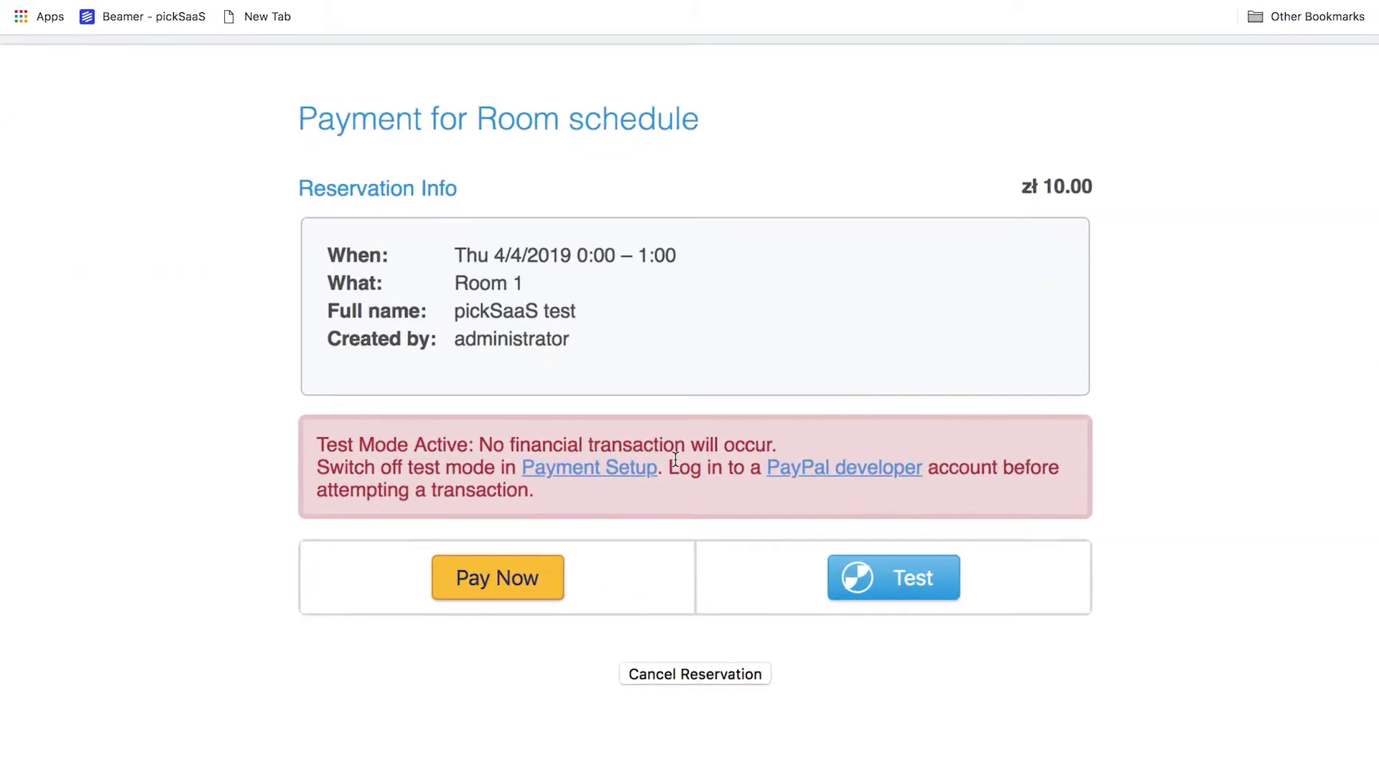
{"action": "scroll", "coordinate": [675, 463], "scroll_direction": "right", "scroll_amount": 3}
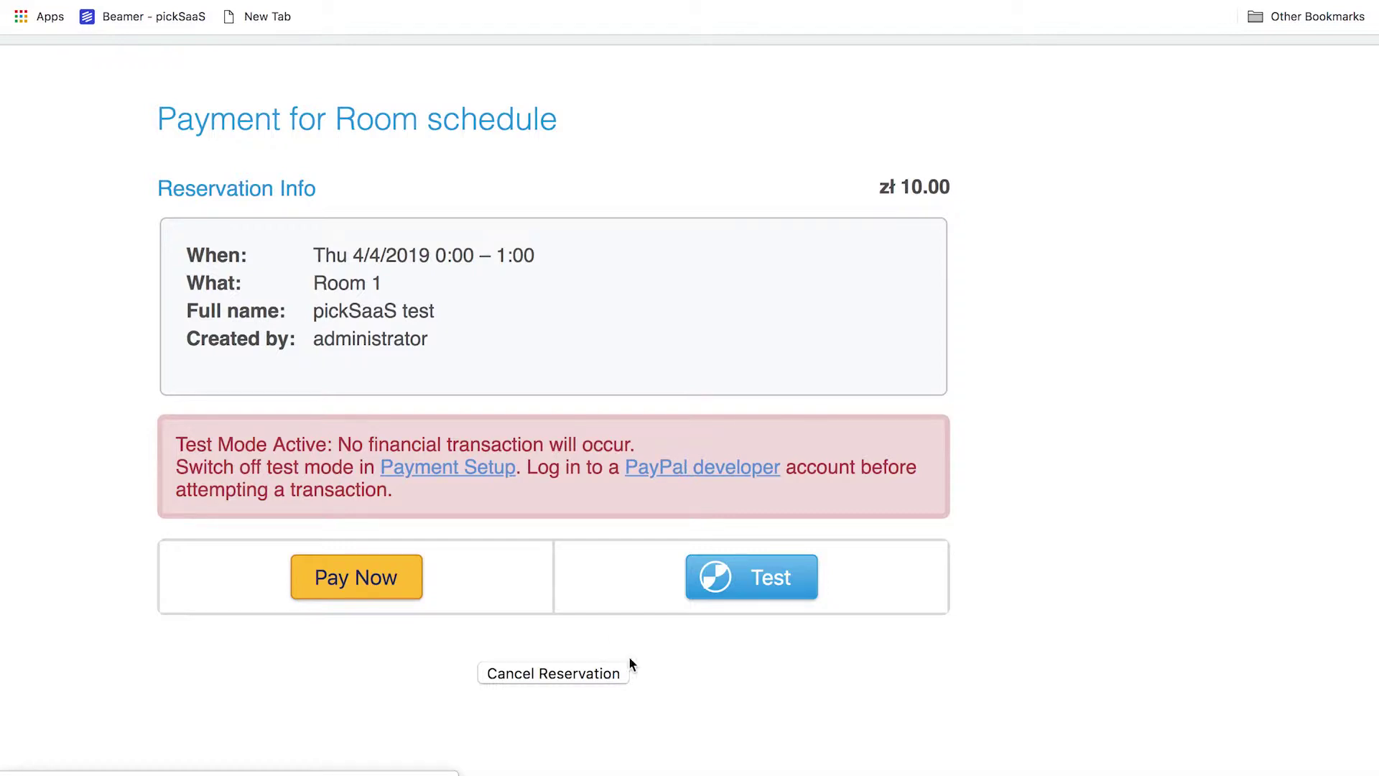
{"action": "left_click", "coordinate": [751, 588]}
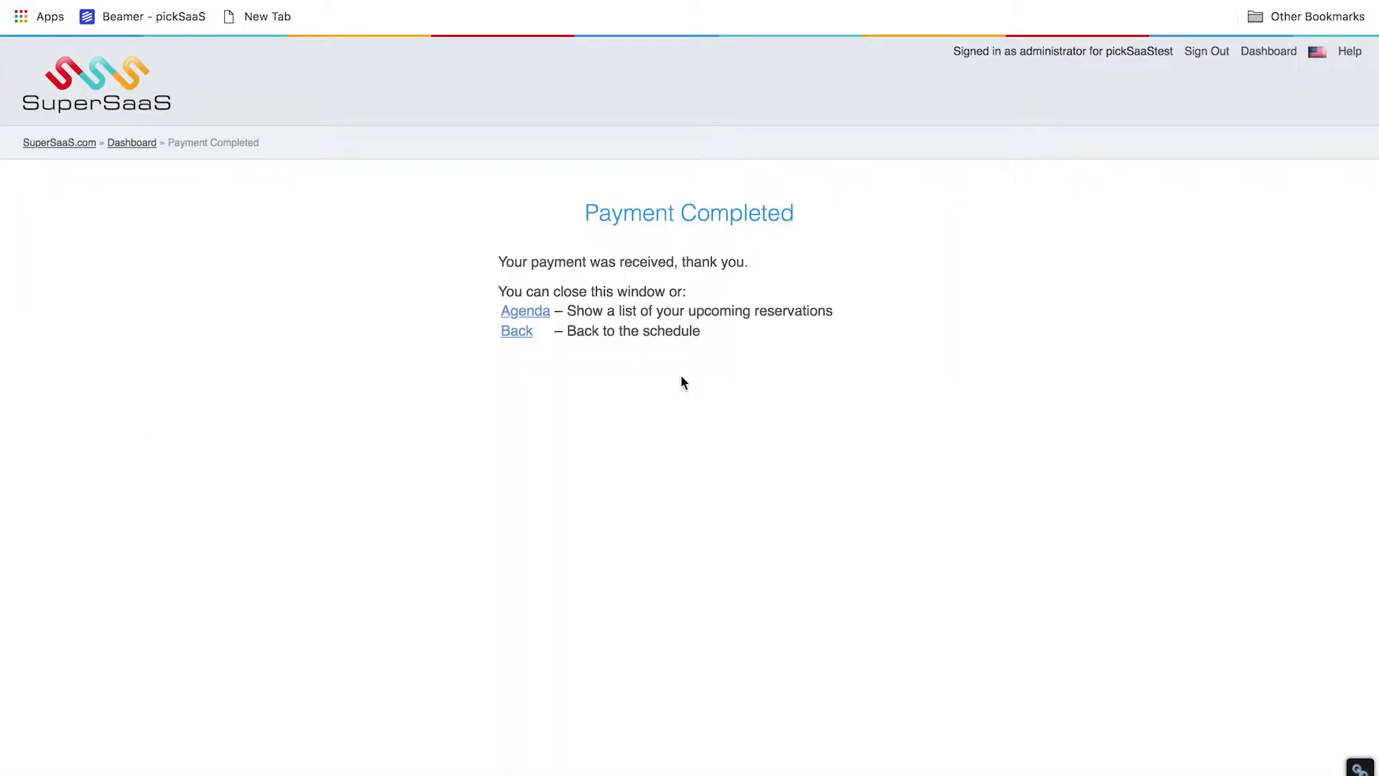
Show the Agenda, then the Available time-slots list, restoring normal page size
{"action": "left_click", "coordinate": [528, 314]}
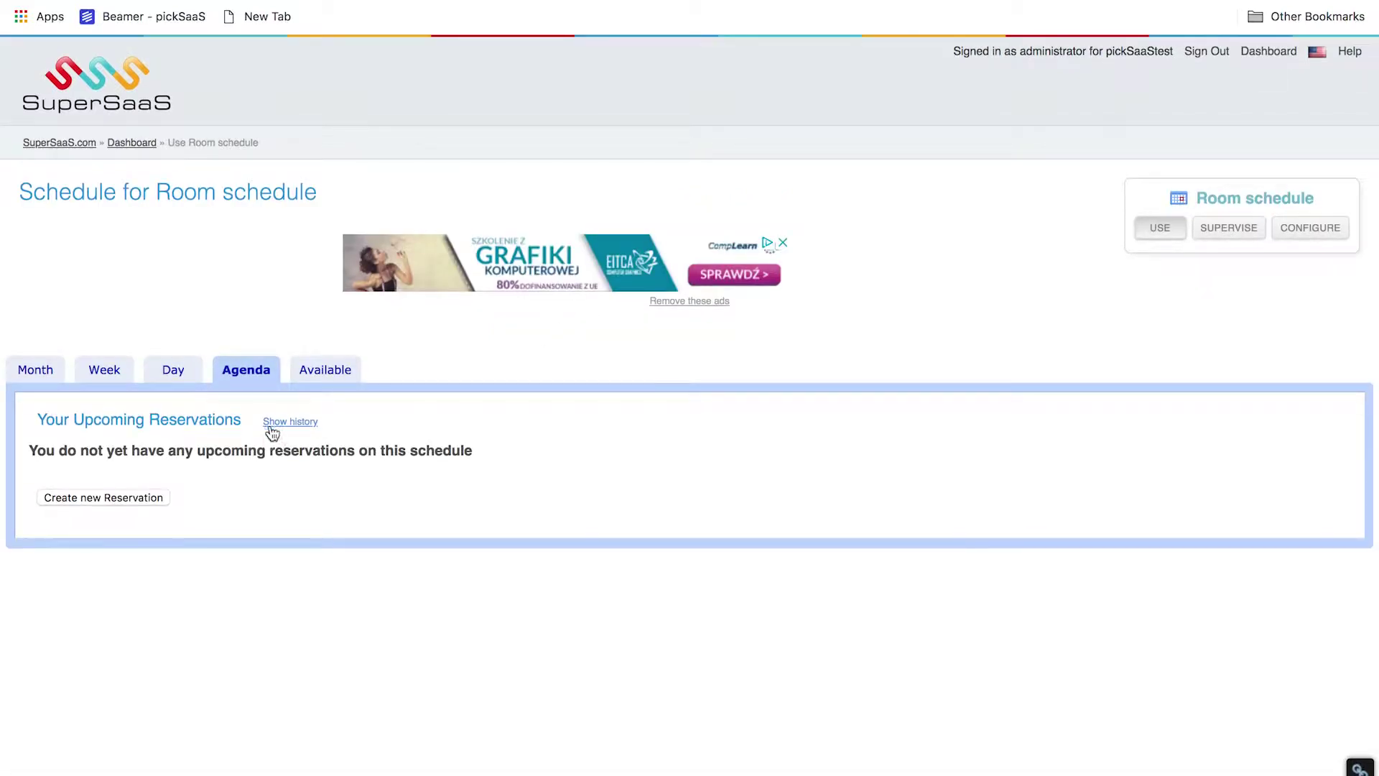
{"action": "left_click", "coordinate": [322, 379]}
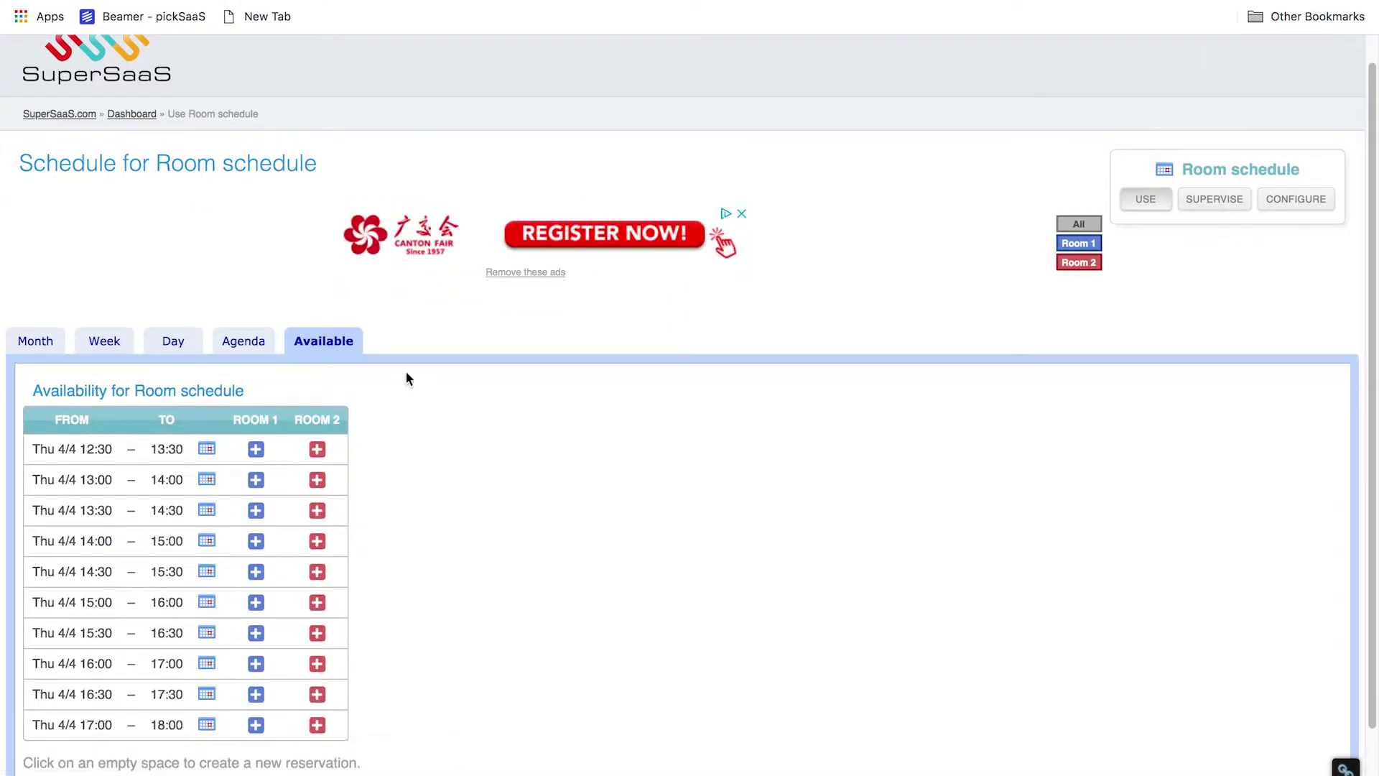
{"action": "scroll", "coordinate": [283, 467], "scroll_direction": "down", "scroll_amount": 3}
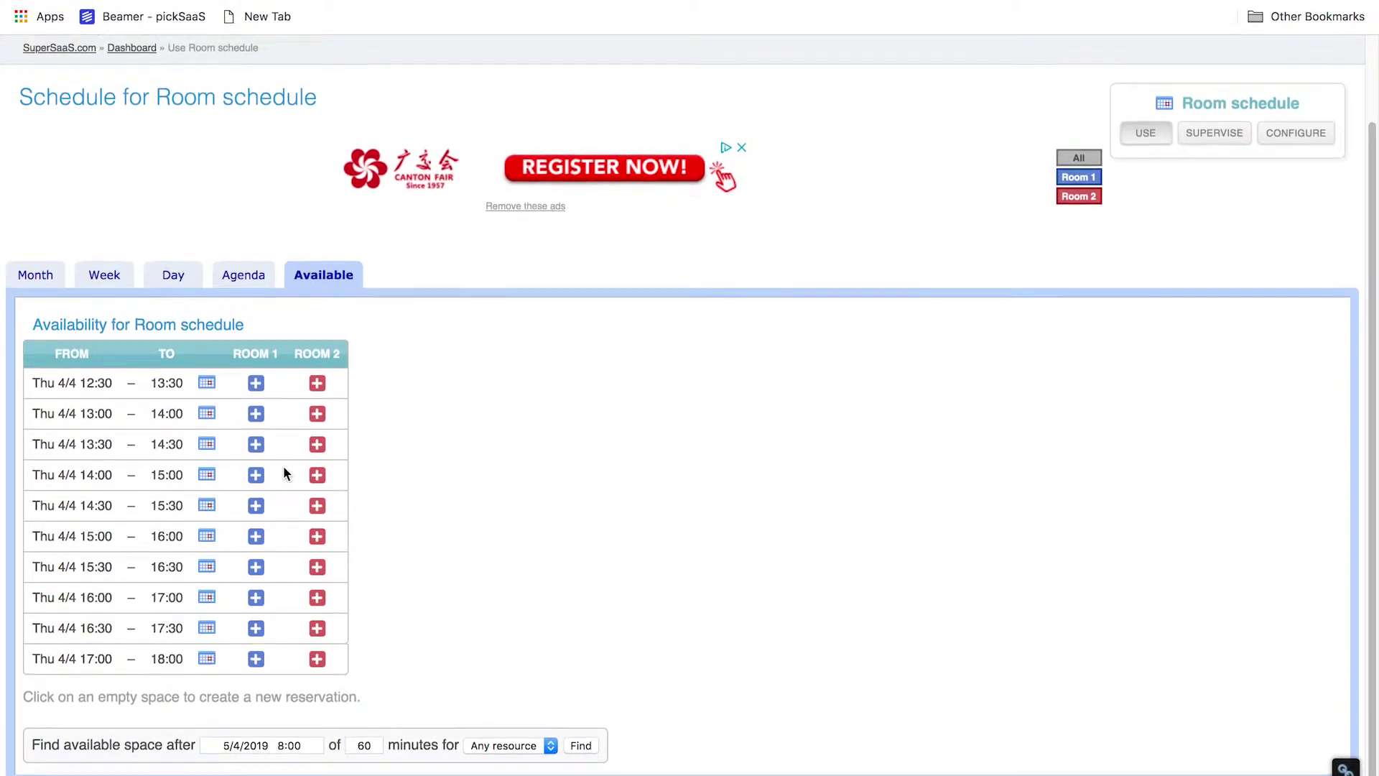
{"action": "scroll", "coordinate": [283, 466], "scroll_direction": "up", "scroll_amount": 3}
{"action": "scroll", "coordinate": [283, 466], "scroll_direction": "left", "scroll_amount": 2}
{"action": "scroll", "coordinate": [282, 465], "scroll_direction": "down", "scroll_amount": 1}
{"action": "scroll", "coordinate": [283, 473], "scroll_direction": "down", "scroll_amount": 1}
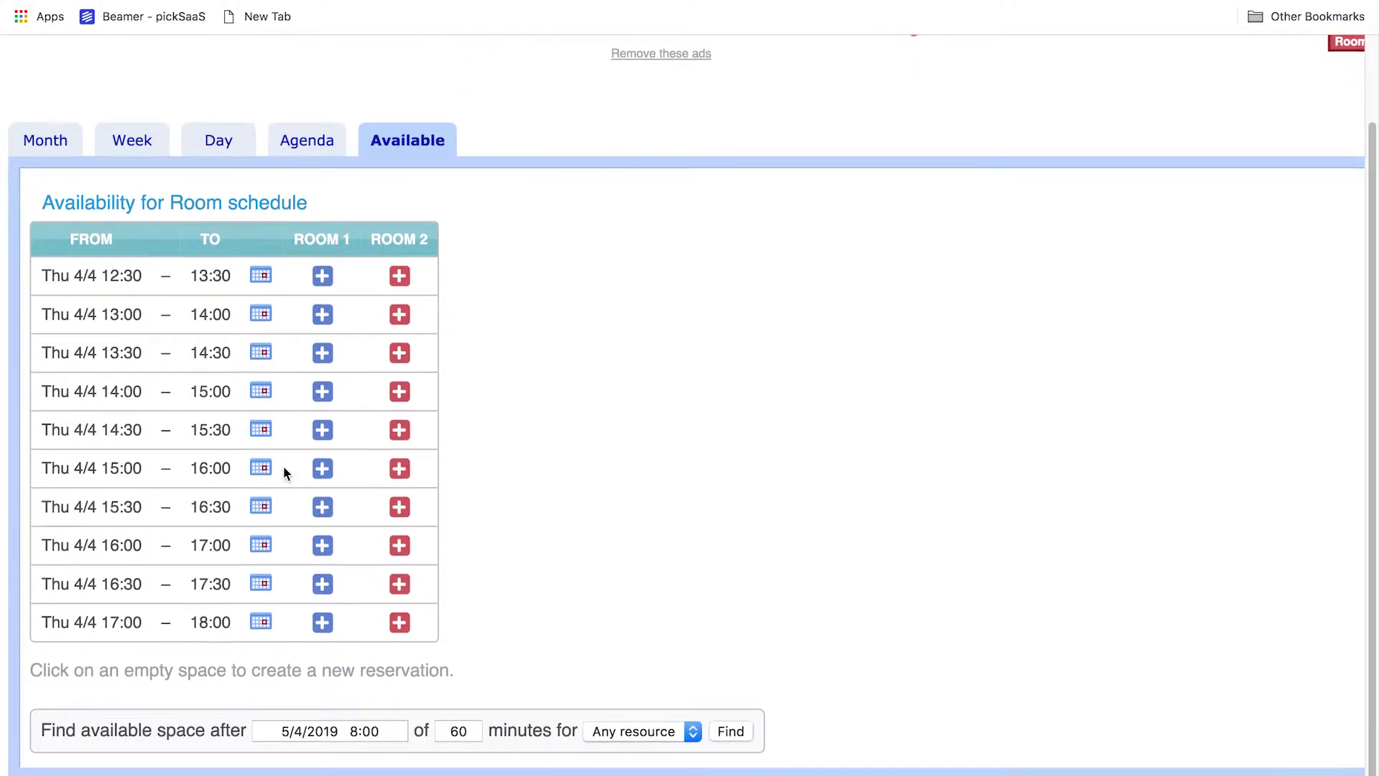
{"action": "scroll", "coordinate": [283, 466], "scroll_direction": "up", "scroll_amount": 5}
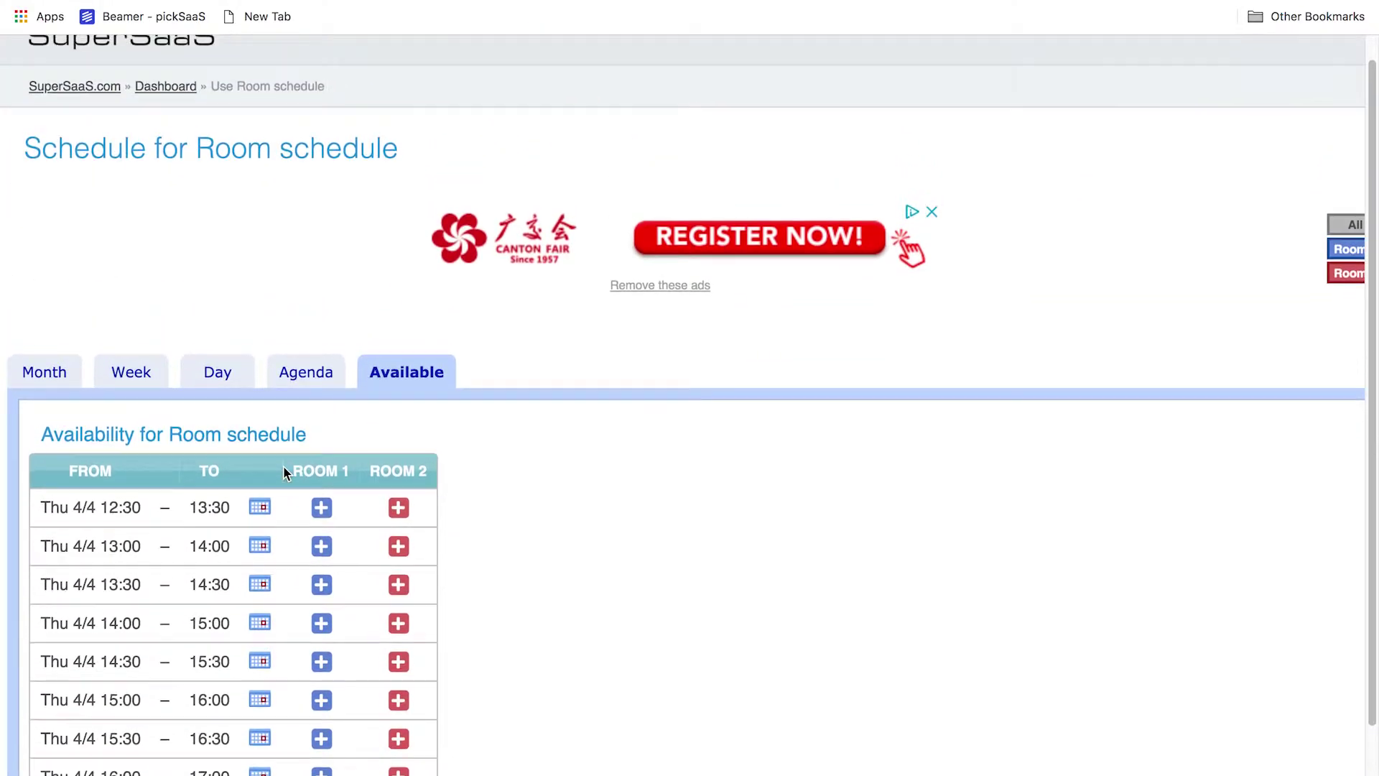
{"action": "key", "text": "super+minus"}
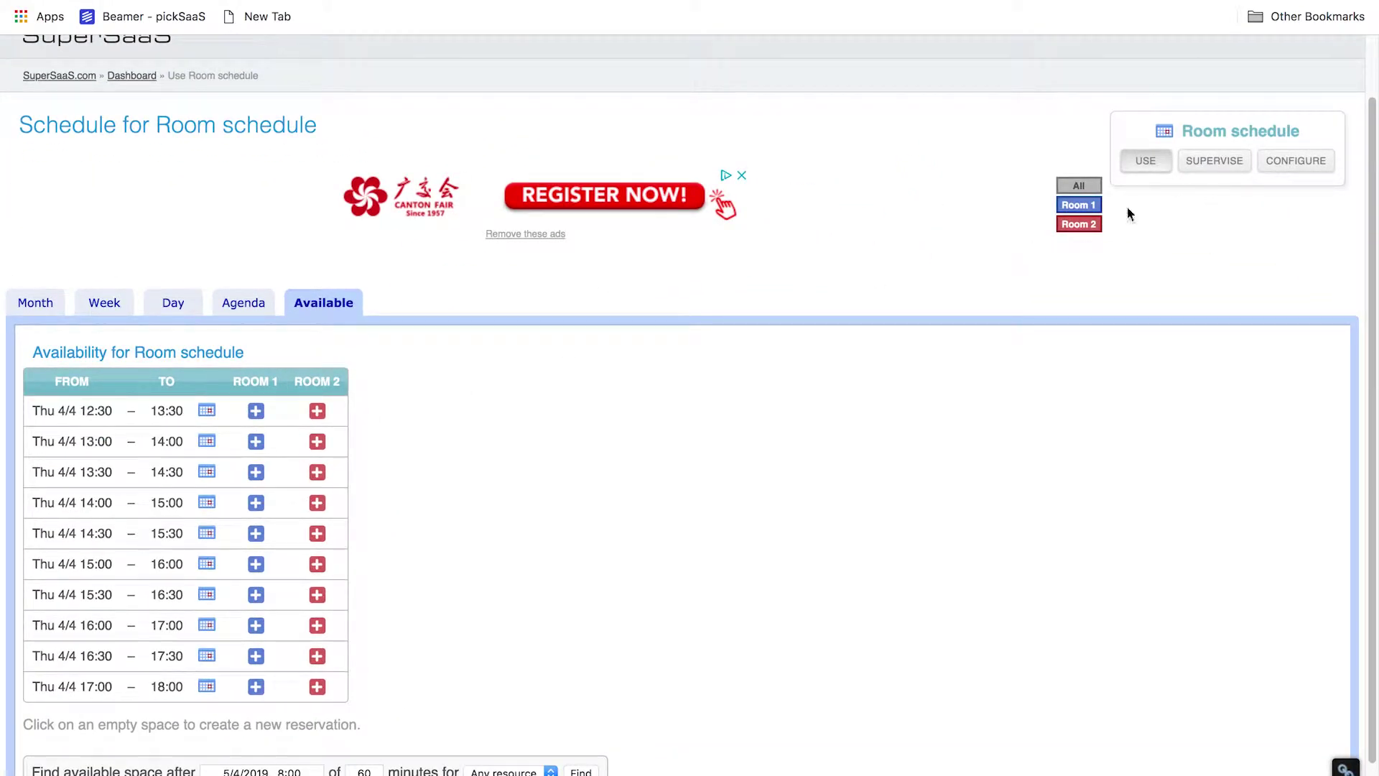
Toggle the availability filter between Room 2 and Room 1, ending on Room 1
{"action": "left_click", "coordinate": [1081, 224]}
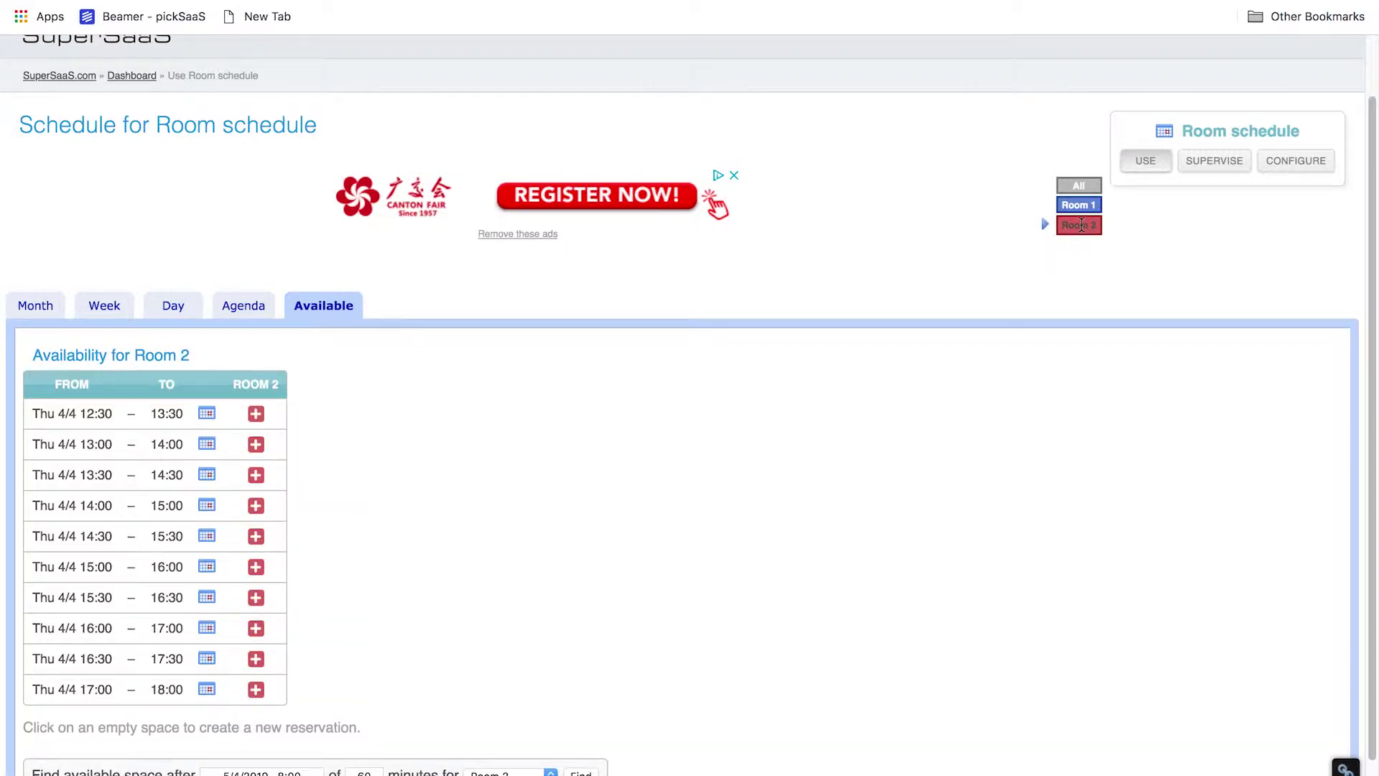
{"action": "left_click", "coordinate": [1083, 208]}
{"action": "scroll", "coordinate": [1085, 211], "scroll_direction": "up", "scroll_amount": 3}
{"action": "scroll", "coordinate": [1087, 218], "scroll_direction": "up", "scroll_amount": 3}
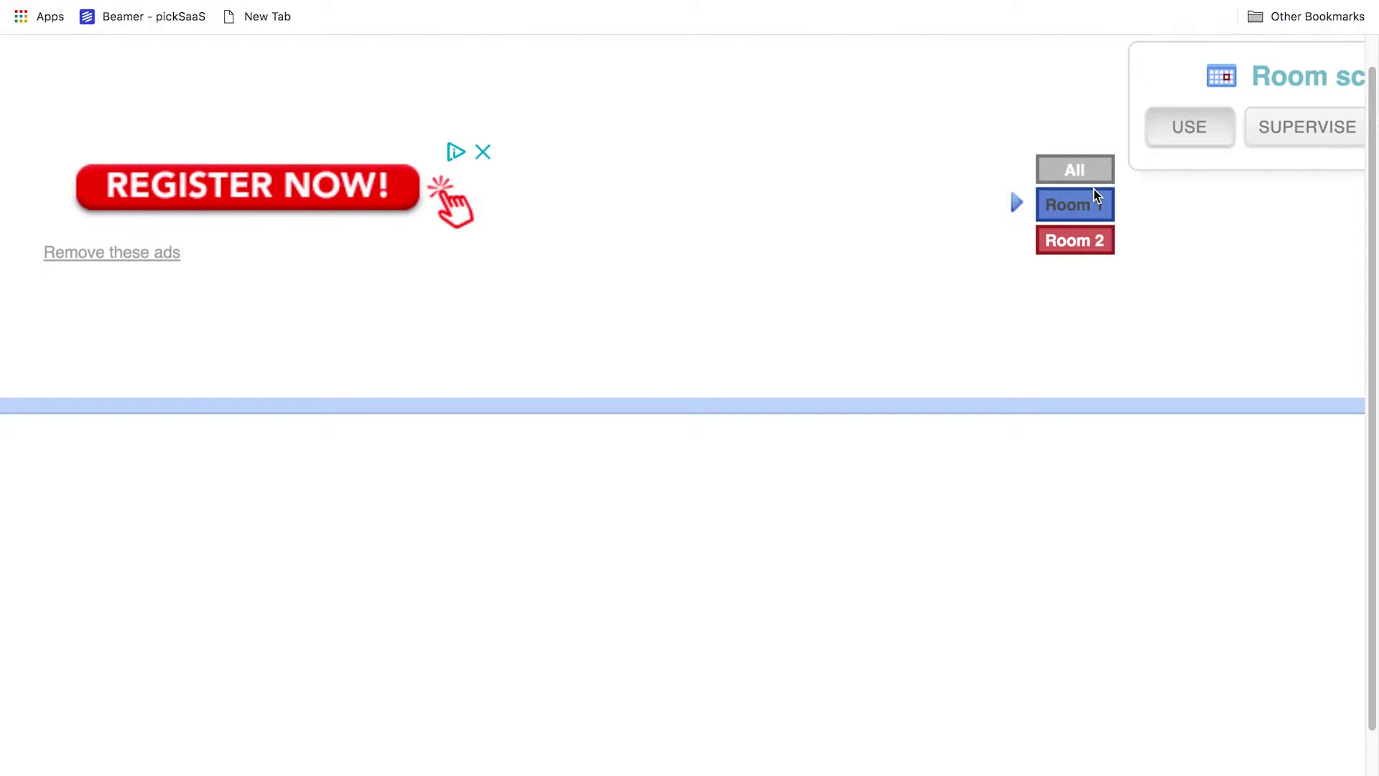
{"action": "left_click", "coordinate": [1073, 261]}
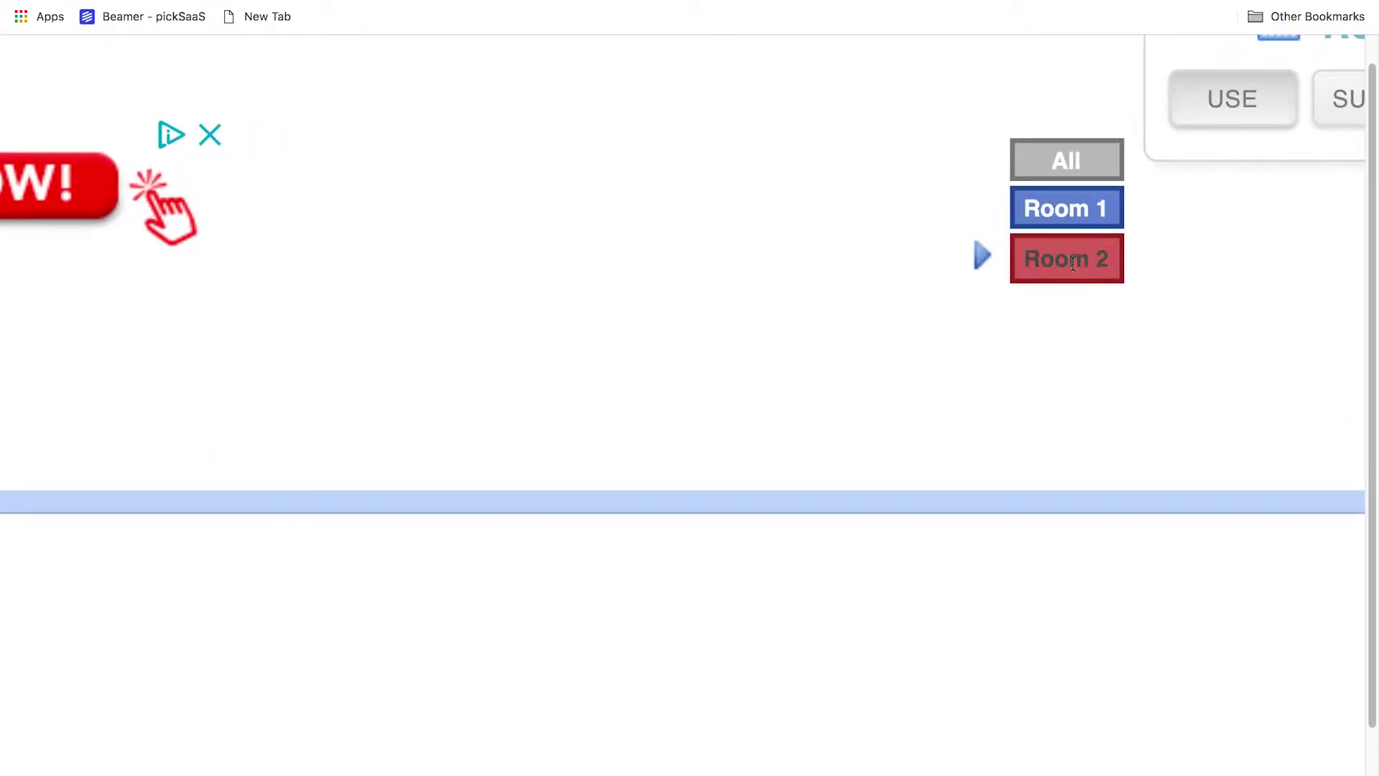
{"action": "left_click", "coordinate": [1090, 223]}
{"action": "scroll", "coordinate": [1090, 224], "scroll_direction": "down", "scroll_amount": 3}
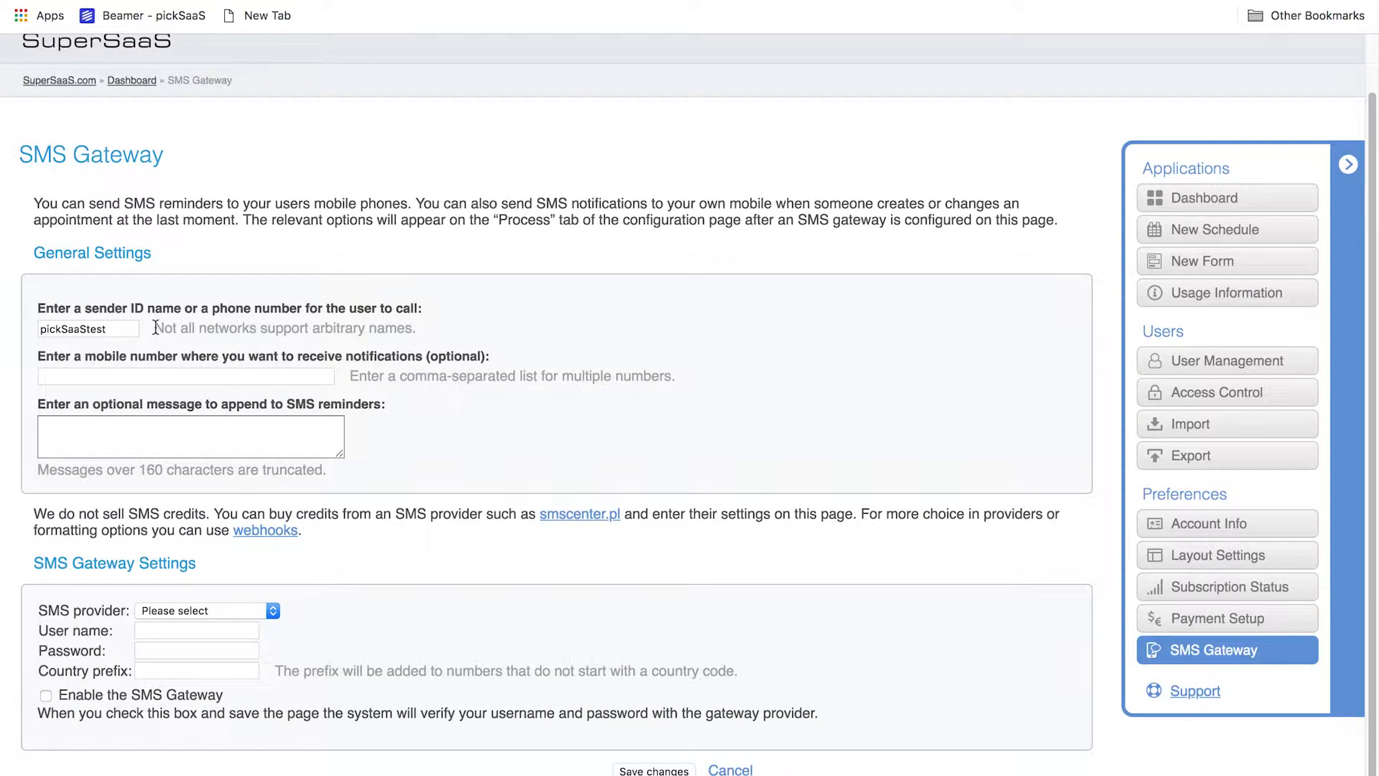
Open the SMS provider dropdown twice without choosing, leaving it on 'Please select'
{"action": "scroll", "coordinate": [156, 326], "scroll_direction": "up", "scroll_amount": 5}
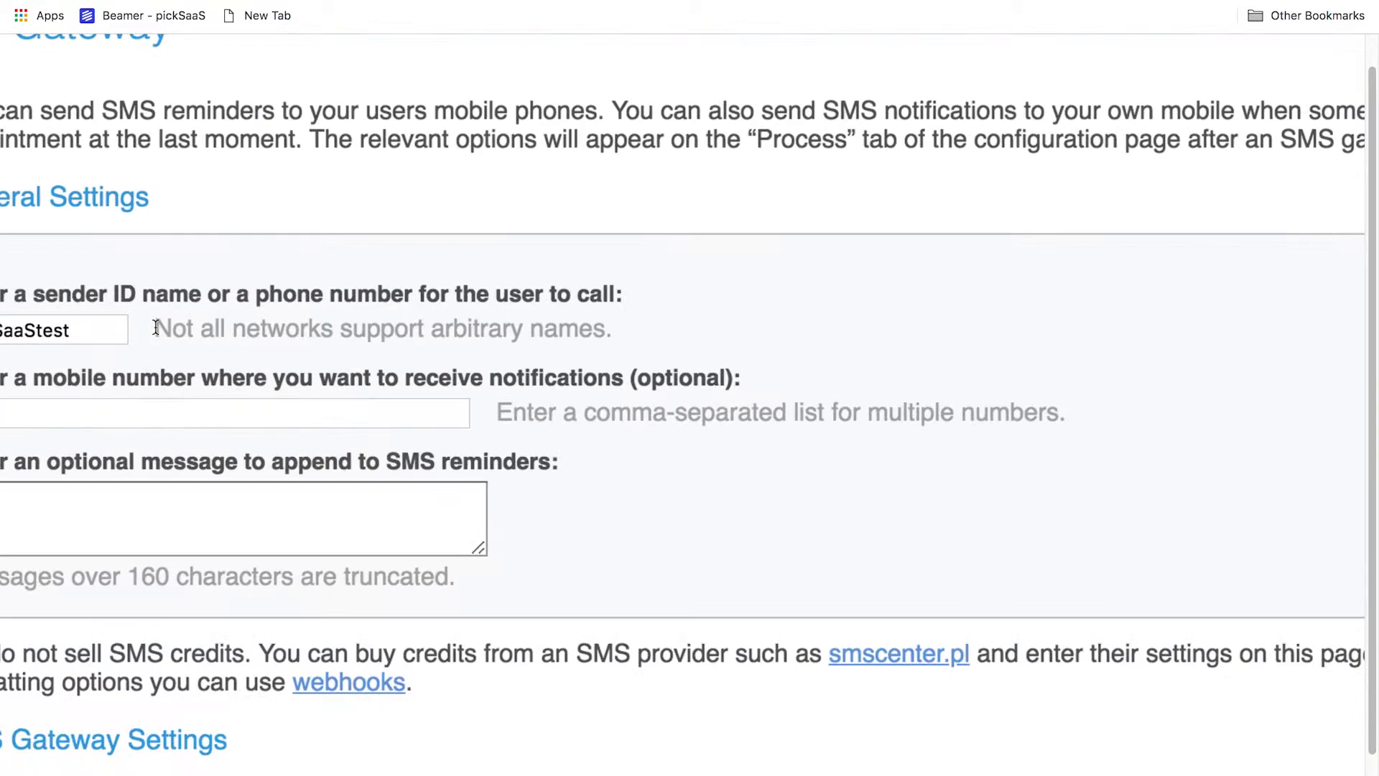
{"action": "scroll", "coordinate": [155, 327], "scroll_direction": "down", "scroll_amount": 5}
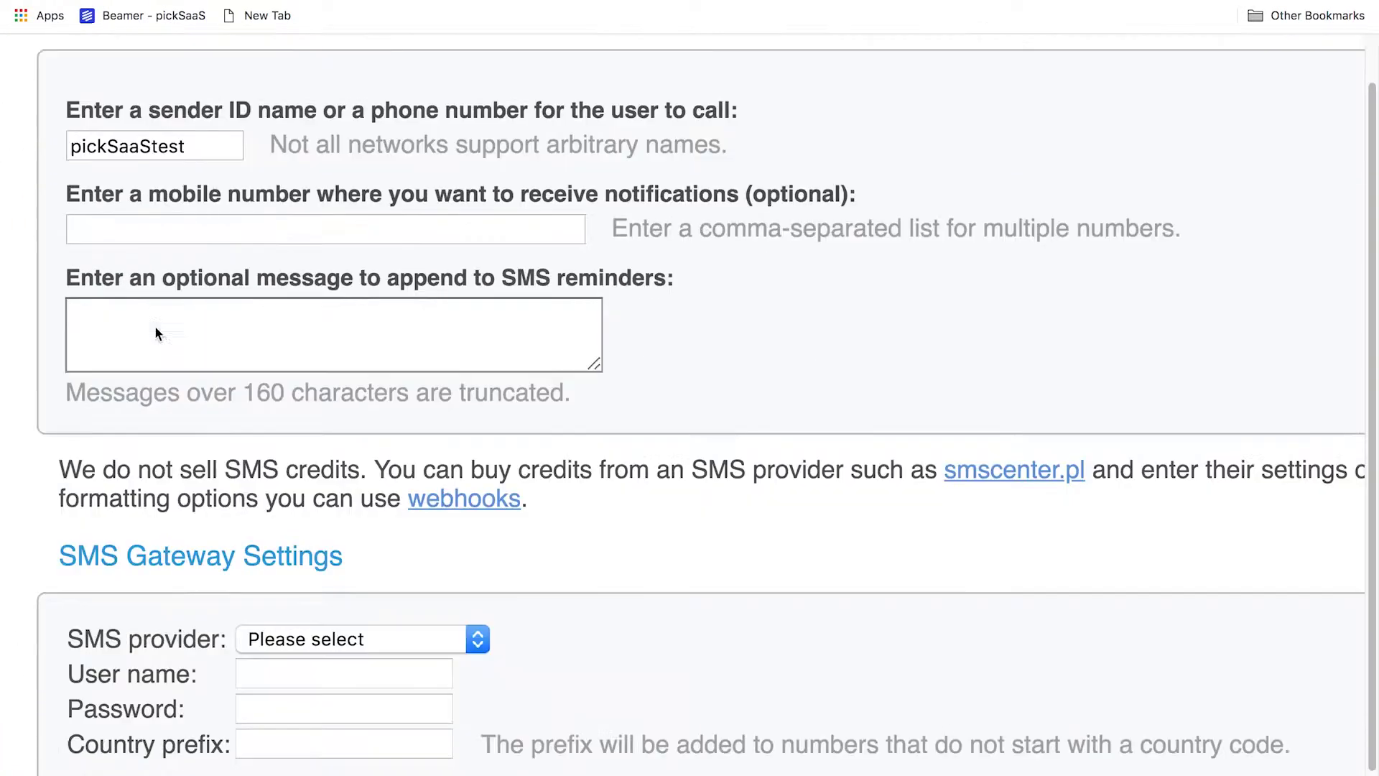
{"action": "left_click", "coordinate": [299, 473]}
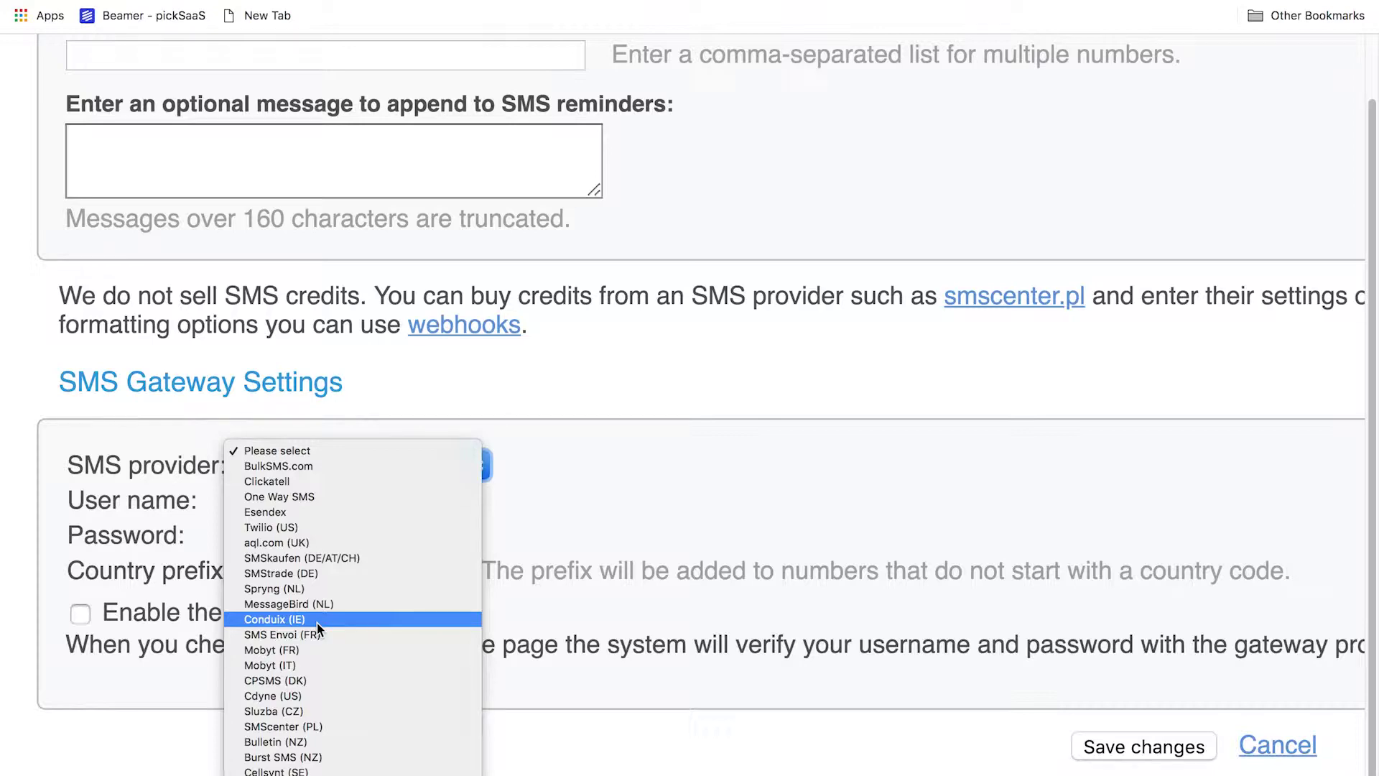
{"action": "left_click", "coordinate": [372, 430]}
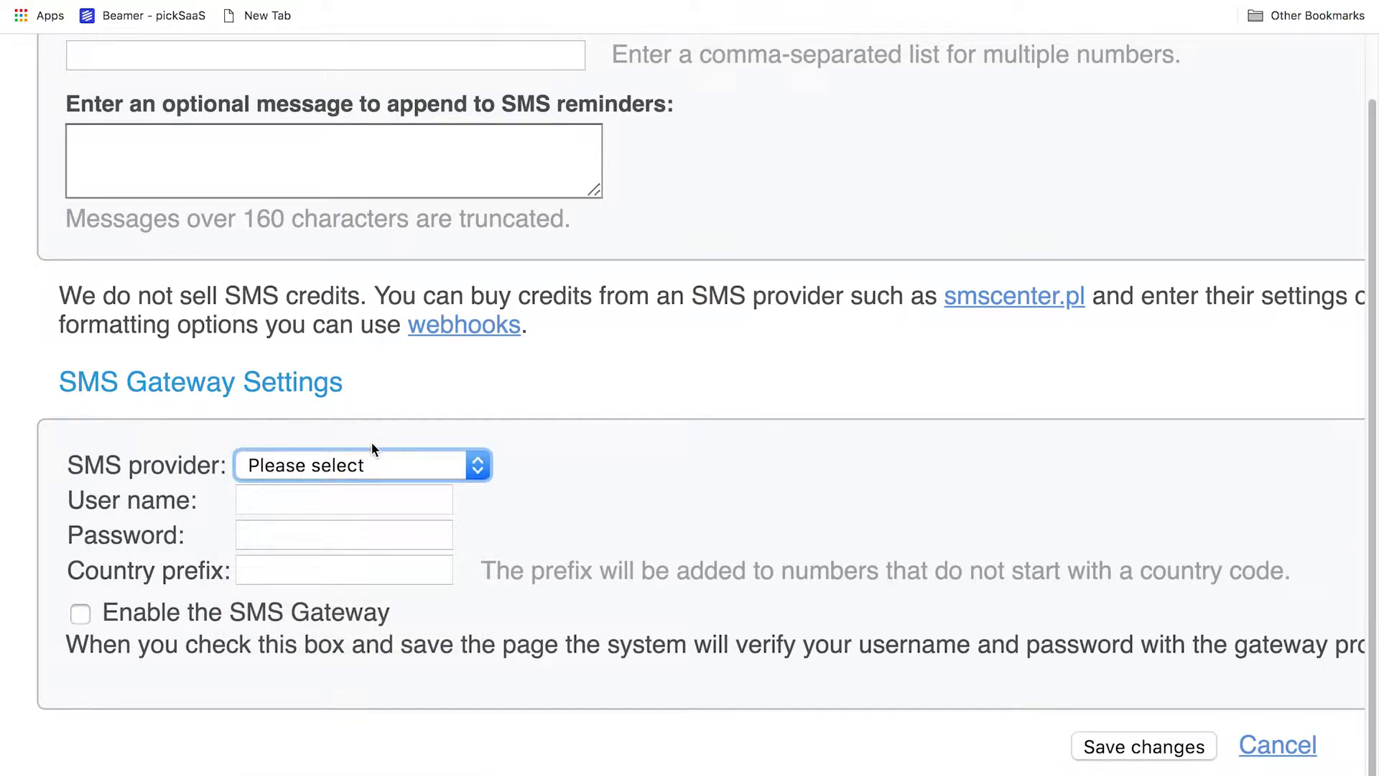
{"action": "scroll", "coordinate": [372, 442], "scroll_direction": "up", "scroll_amount": 5}
{"action": "left_click", "coordinate": [355, 477]}
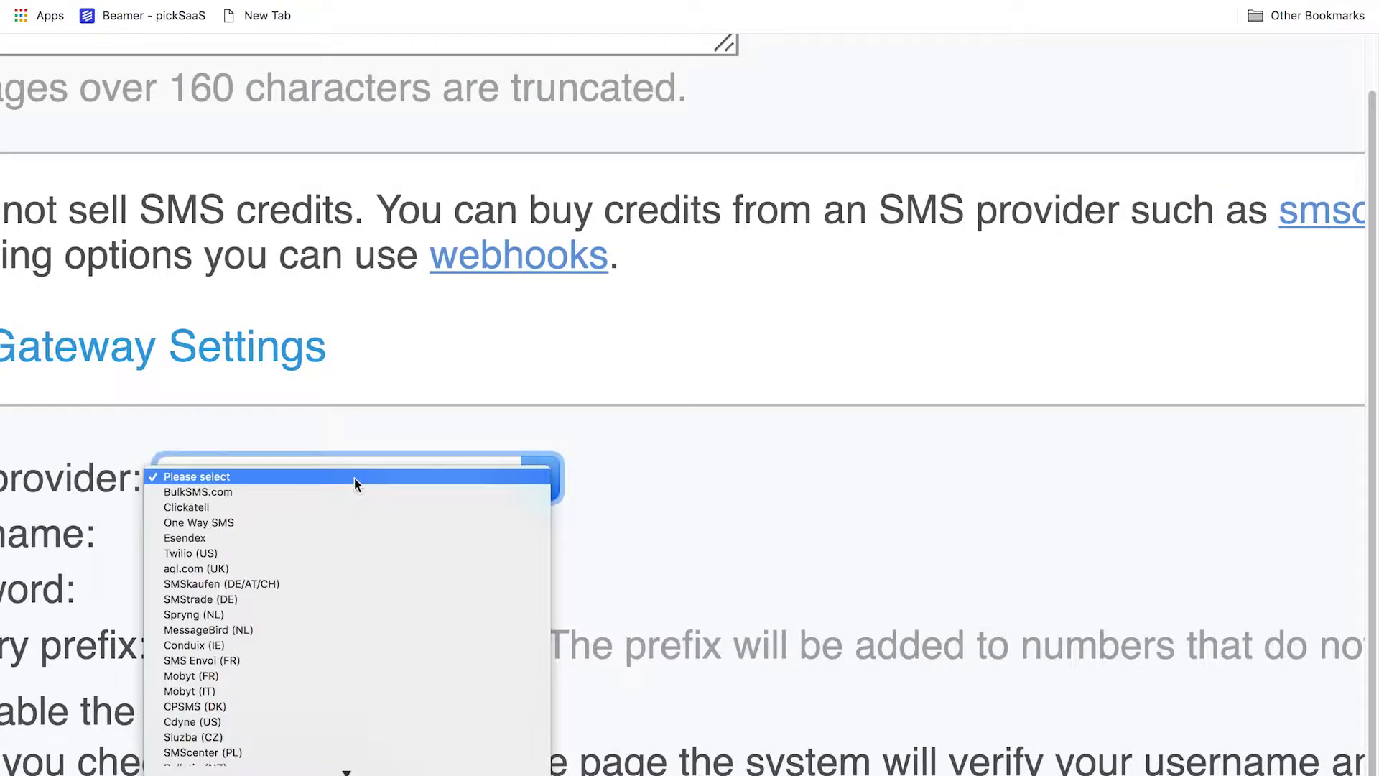
{"action": "left_click", "coordinate": [397, 327]}
{"action": "scroll", "coordinate": [398, 327], "scroll_direction": "down", "scroll_amount": 5}
{"action": "scroll", "coordinate": [397, 327], "scroll_direction": "down", "scroll_amount": 5}
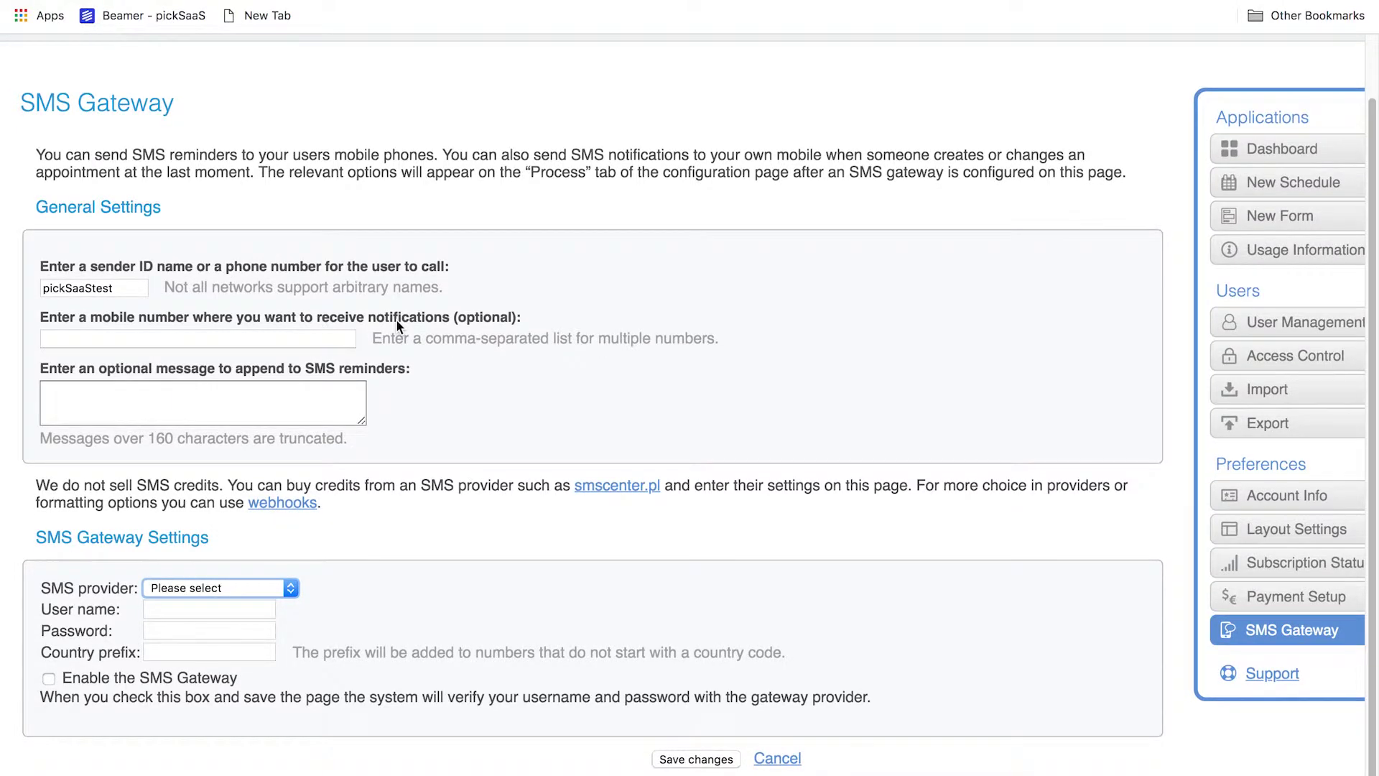
{"action": "scroll", "coordinate": [731, 629], "scroll_direction": "up", "scroll_amount": 3}
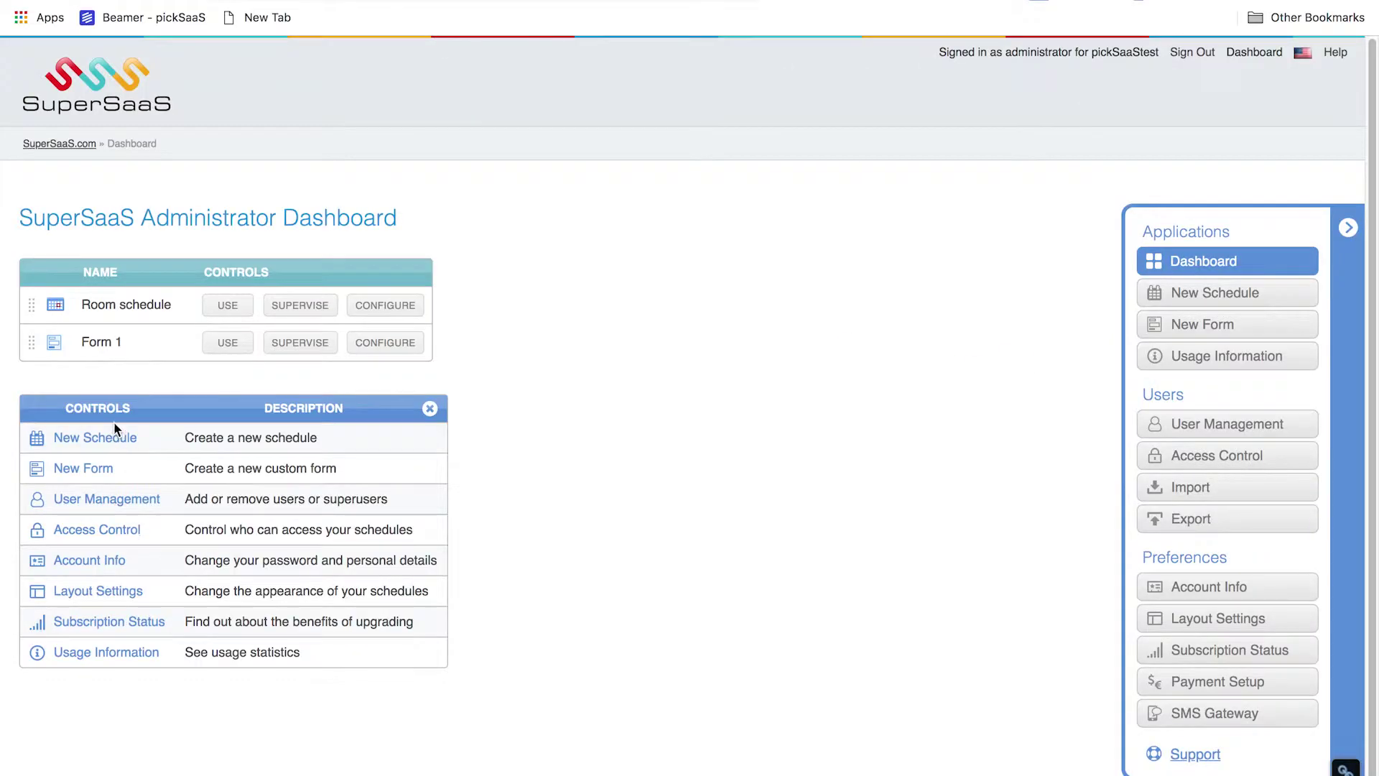
Scroll through the Administrator Dashboard's Controls table to review the existing schedules and forms
{"action": "scroll", "coordinate": [113, 421], "scroll_direction": "up", "scroll_amount": 5}
{"action": "scroll", "coordinate": [113, 421], "scroll_direction": "down", "scroll_amount": 3}
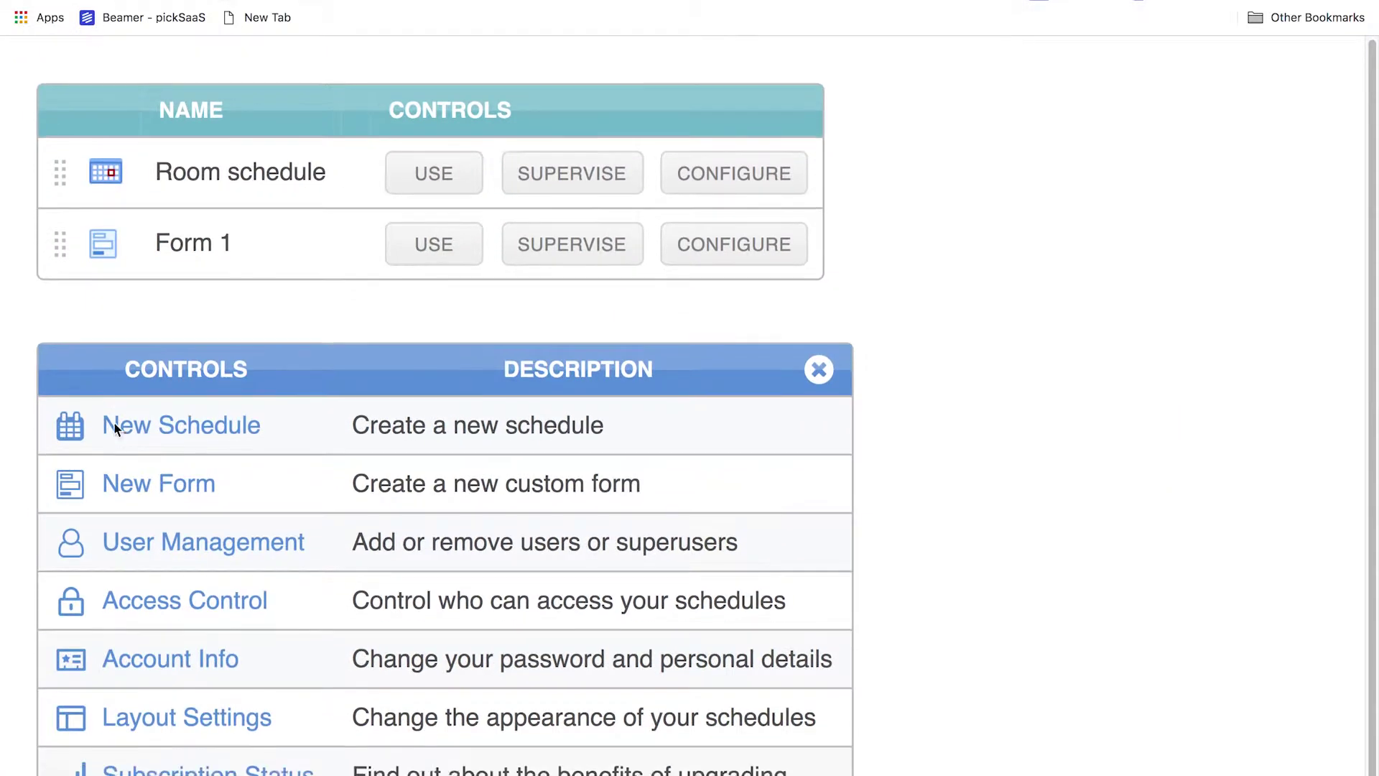
{"action": "scroll", "coordinate": [126, 476], "scroll_direction": "down", "scroll_amount": 4}
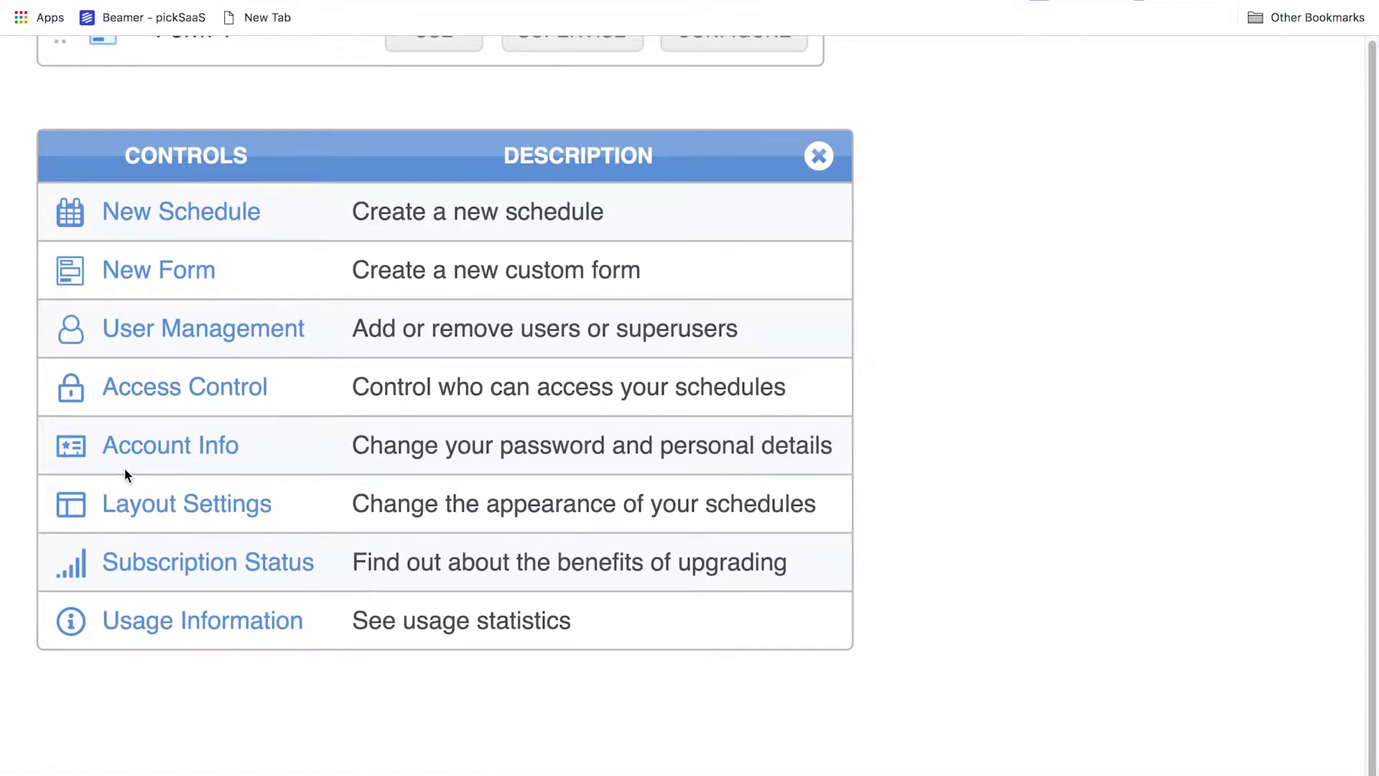
{"action": "scroll", "coordinate": [135, 652], "scroll_direction": "down", "scroll_amount": 2}
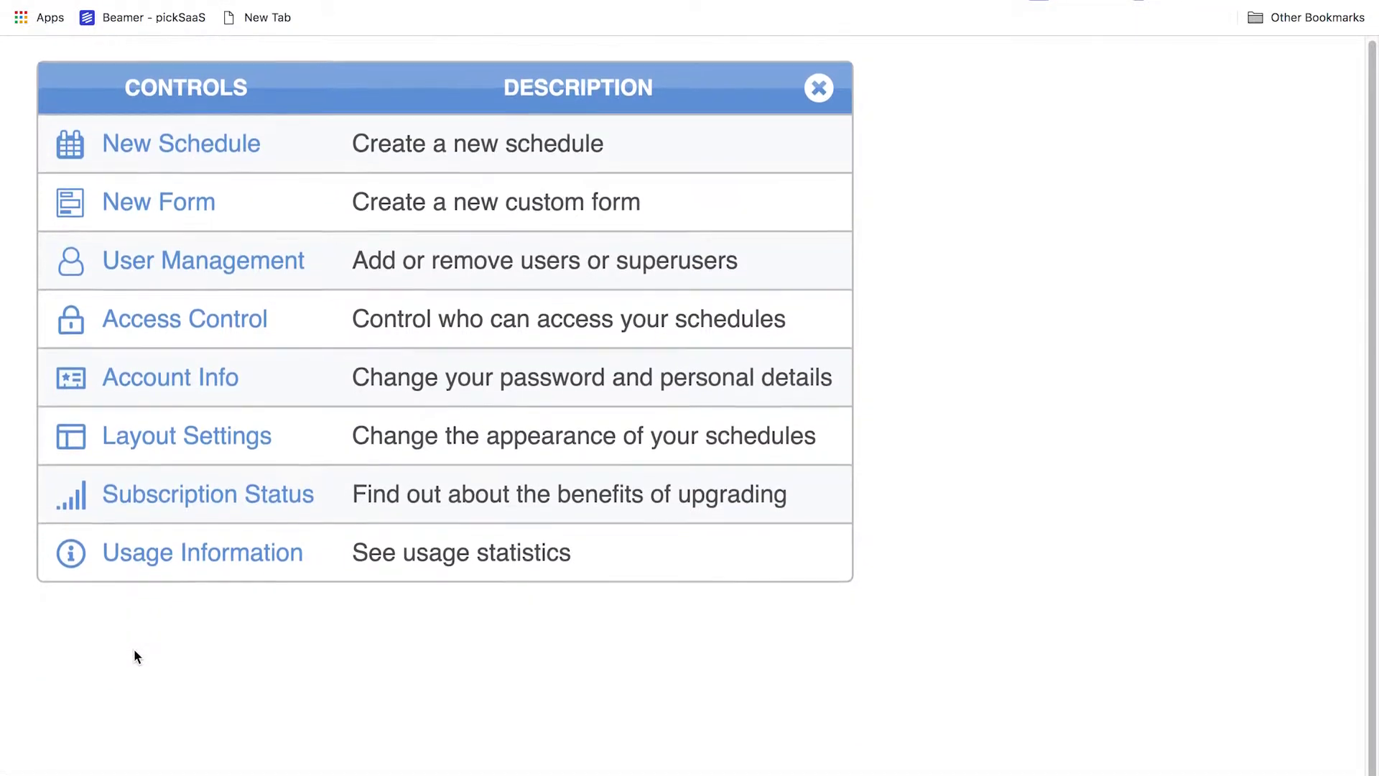
{"action": "scroll", "coordinate": [132, 671], "scroll_direction": "down", "scroll_amount": 5}
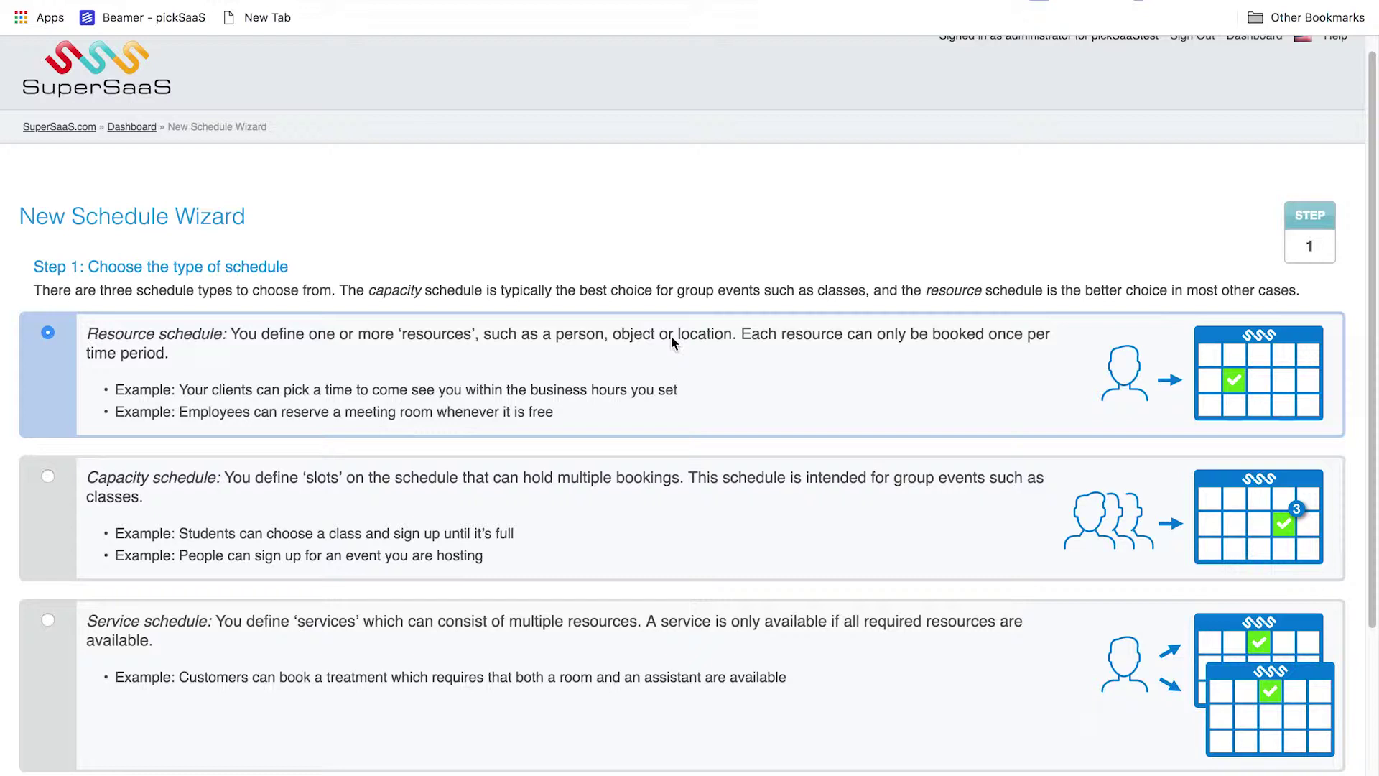
Create a resource schedule as a booking or reservation system named pickSaaSbooking
{"action": "scroll", "coordinate": [671, 342], "scroll_direction": "down", "scroll_amount": 1}
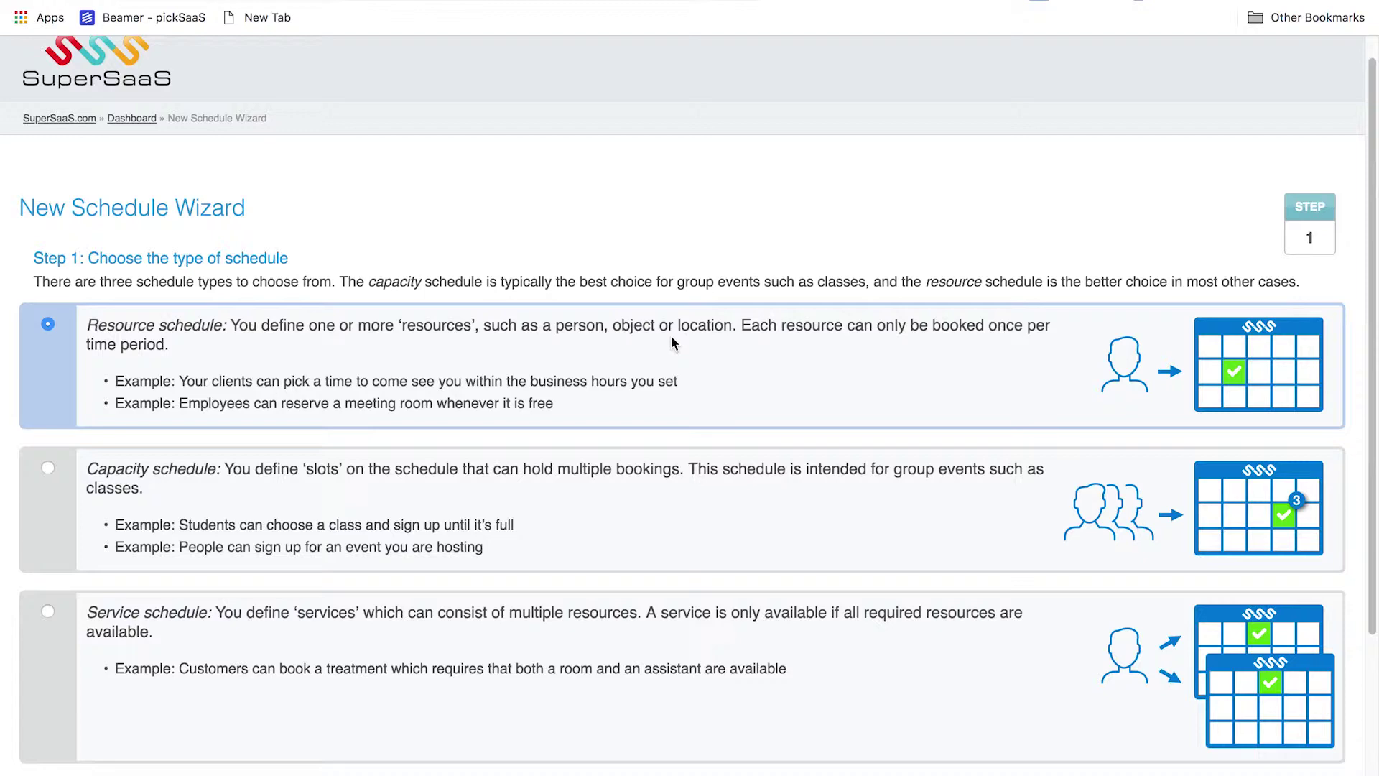
{"action": "scroll", "coordinate": [673, 341], "scroll_direction": "down", "scroll_amount": 5}
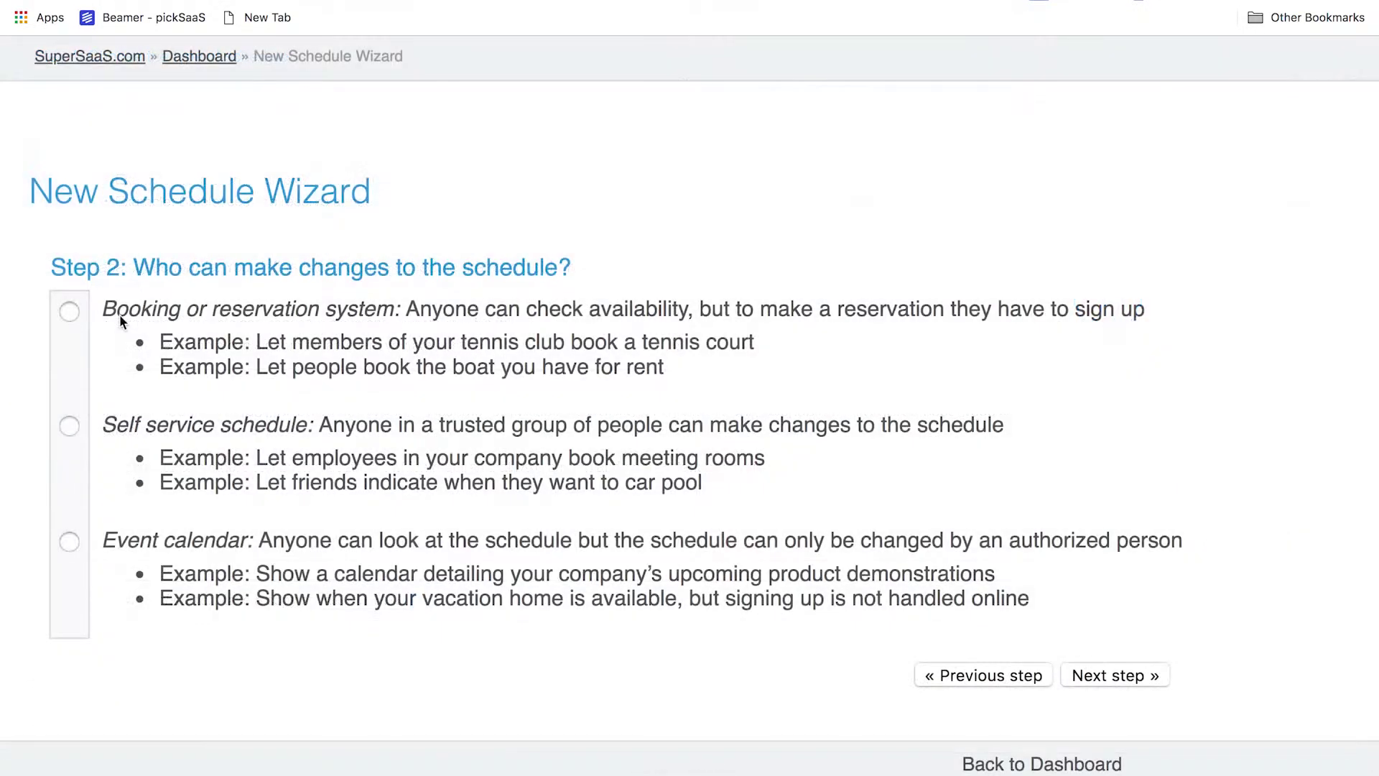
{"action": "scroll", "coordinate": [119, 313], "scroll_direction": "down", "scroll_amount": 2}
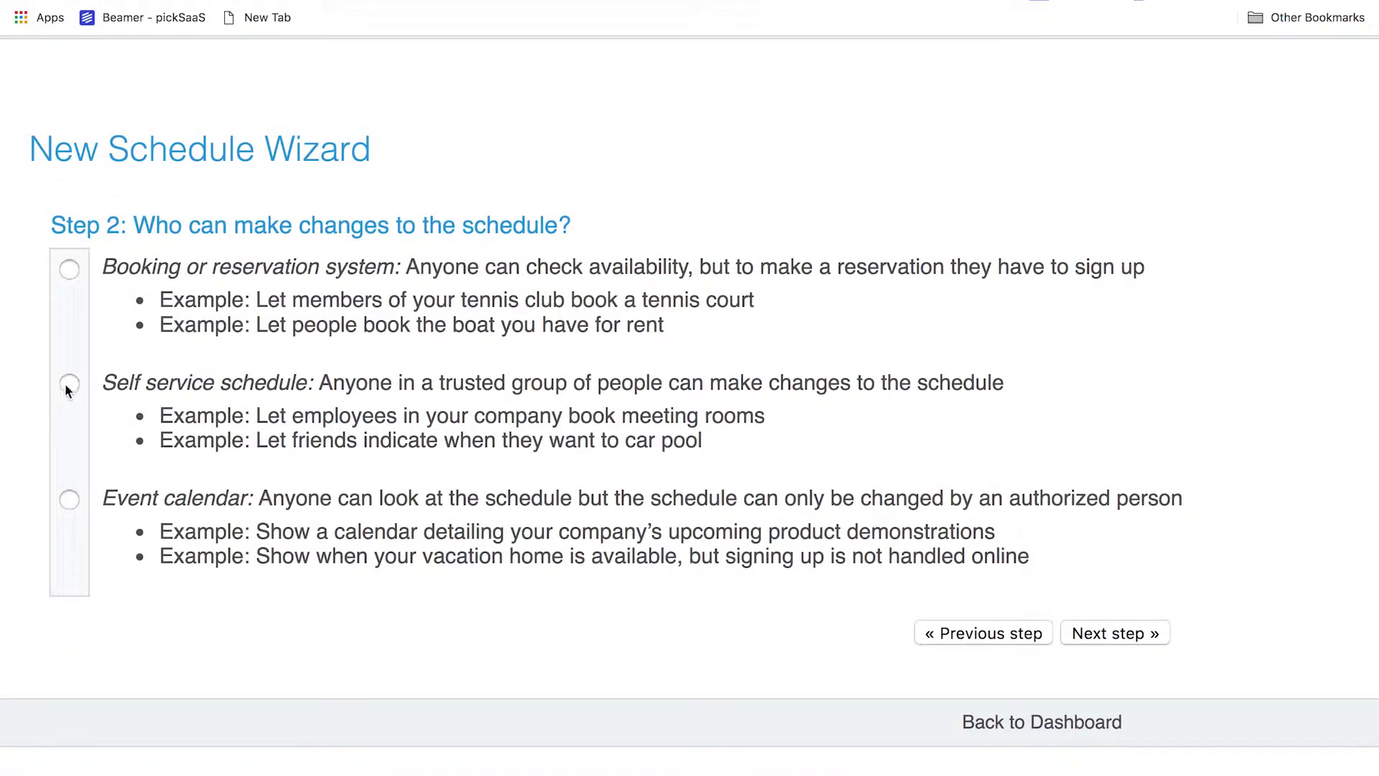
{"action": "left_click", "coordinate": [68, 500]}
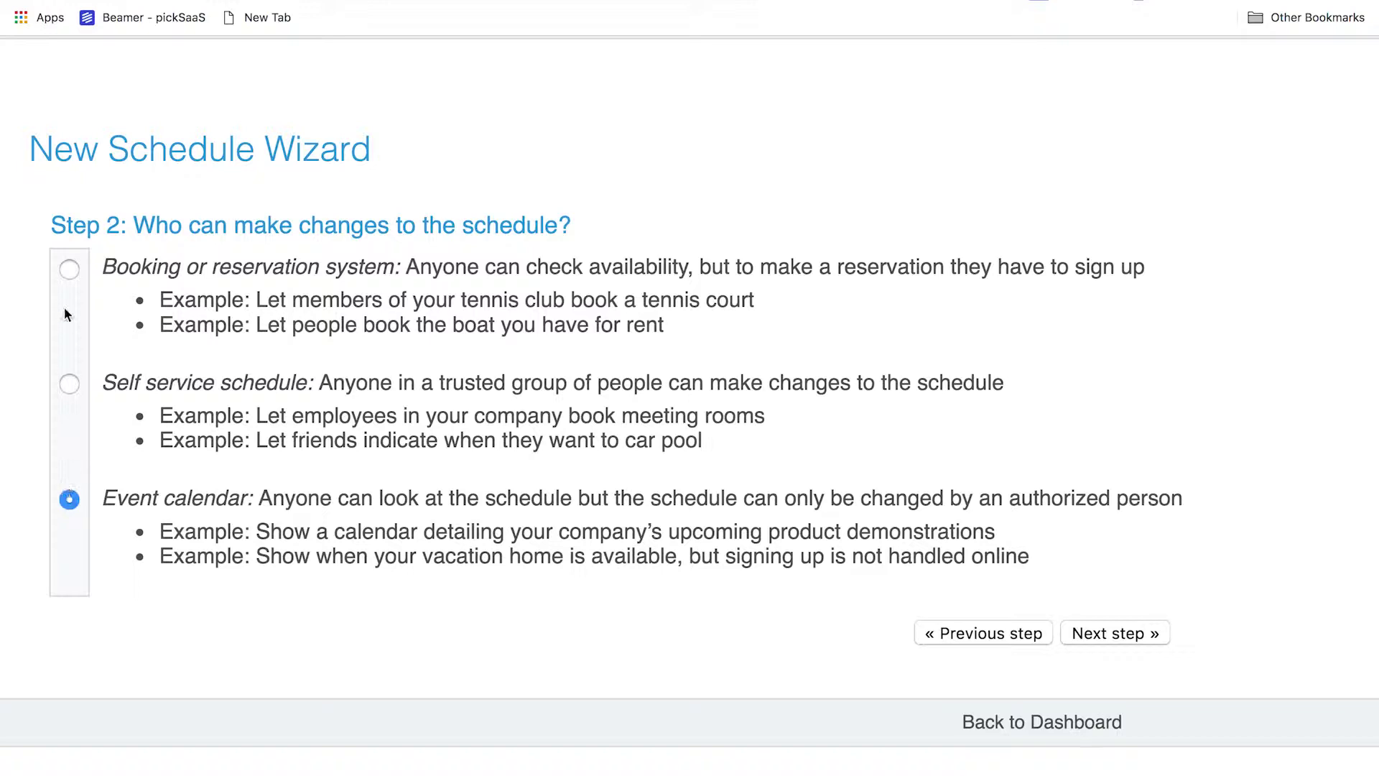
{"action": "left_click", "coordinate": [68, 270]}
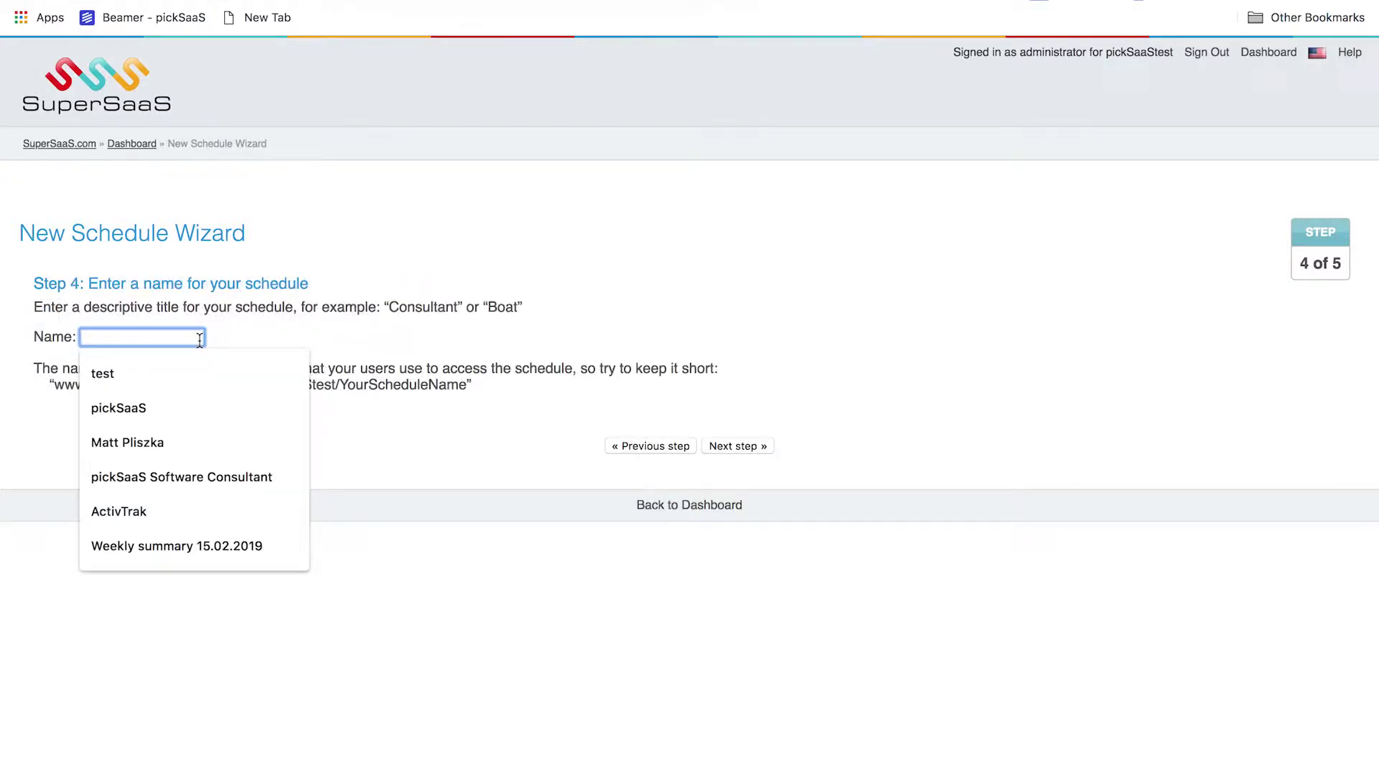
{"action": "type", "text": "pickS"}
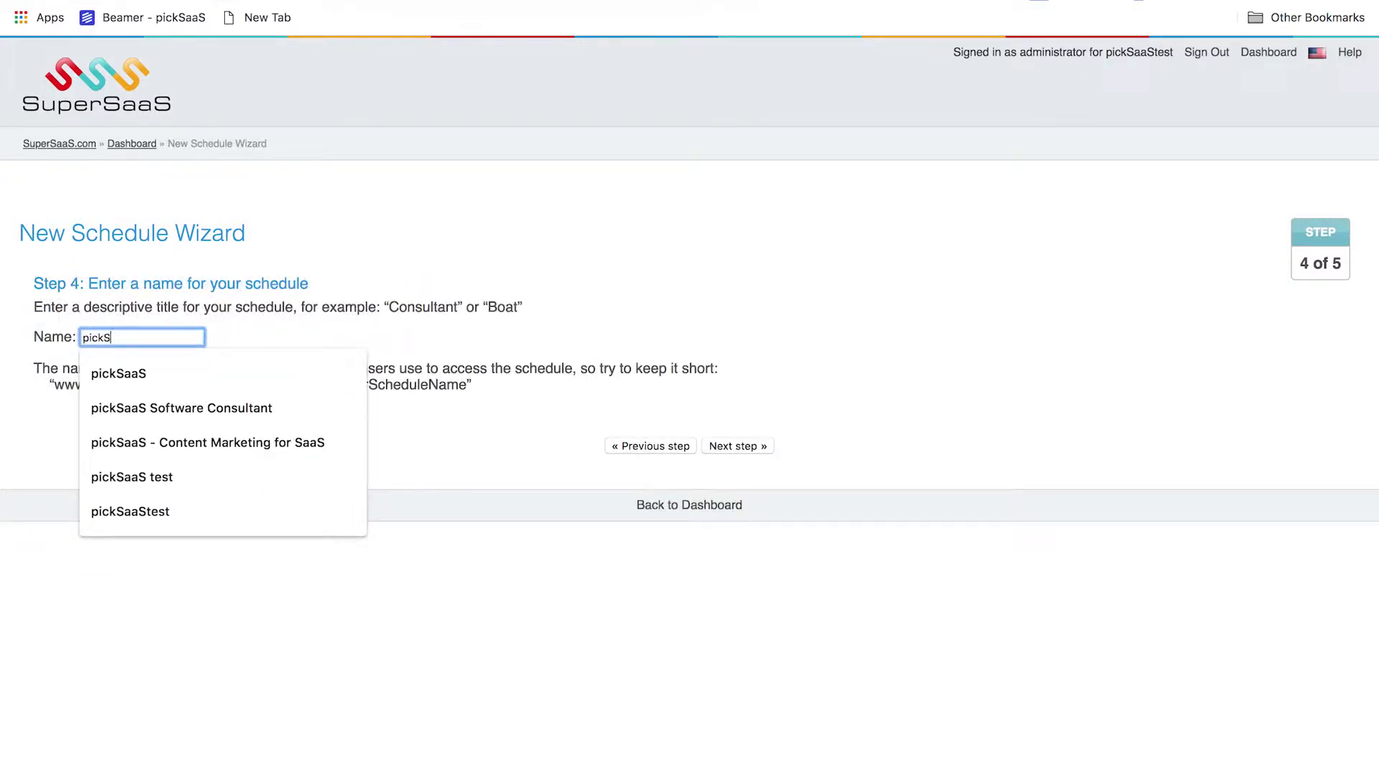
{"action": "type", "text": "aaSboo"}
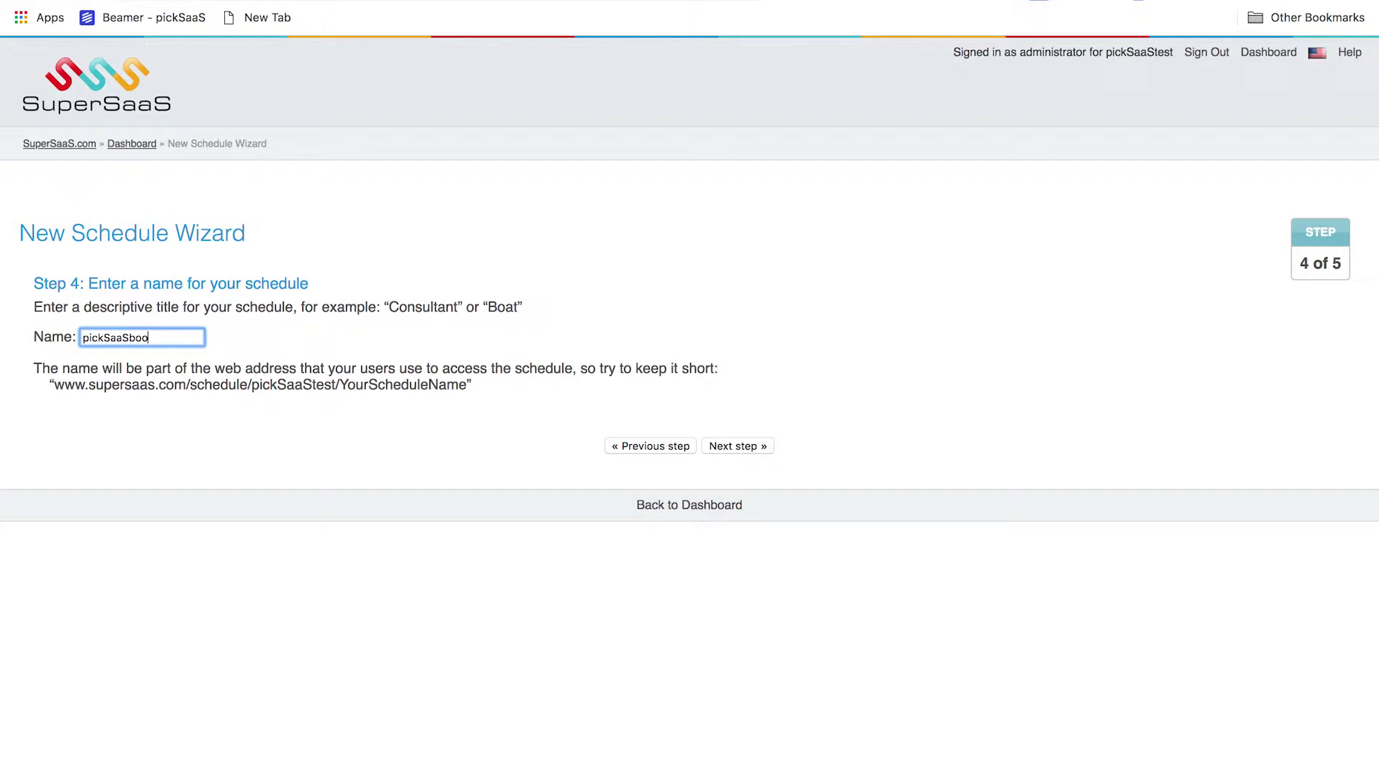
{"action": "left_click", "coordinate": [728, 444]}
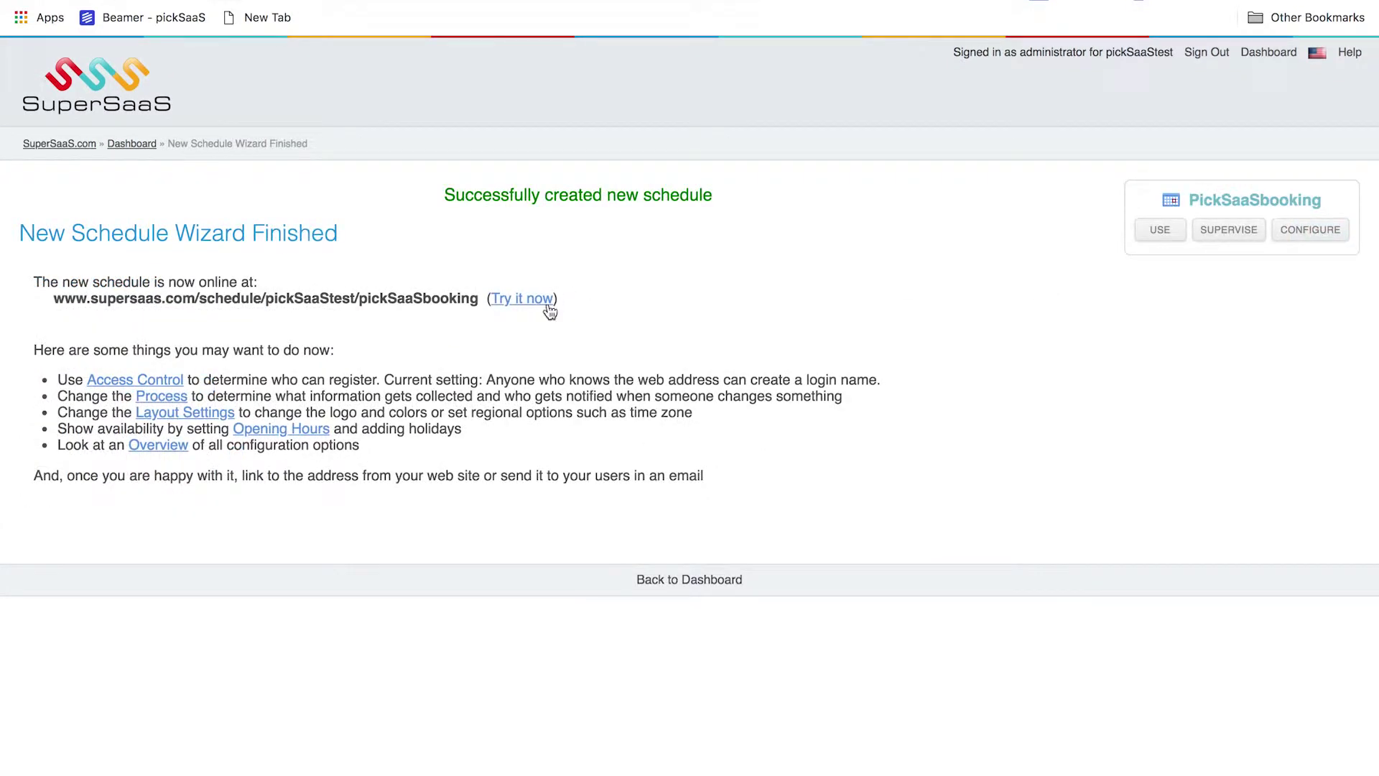
Try the new pickSaaSbooking calendar, viewing Thursday 4 April, then head back to the dashboard
{"action": "left_click", "coordinate": [550, 310]}
{"action": "scroll", "coordinate": [1016, 261], "scroll_direction": "down", "scroll_amount": 1}
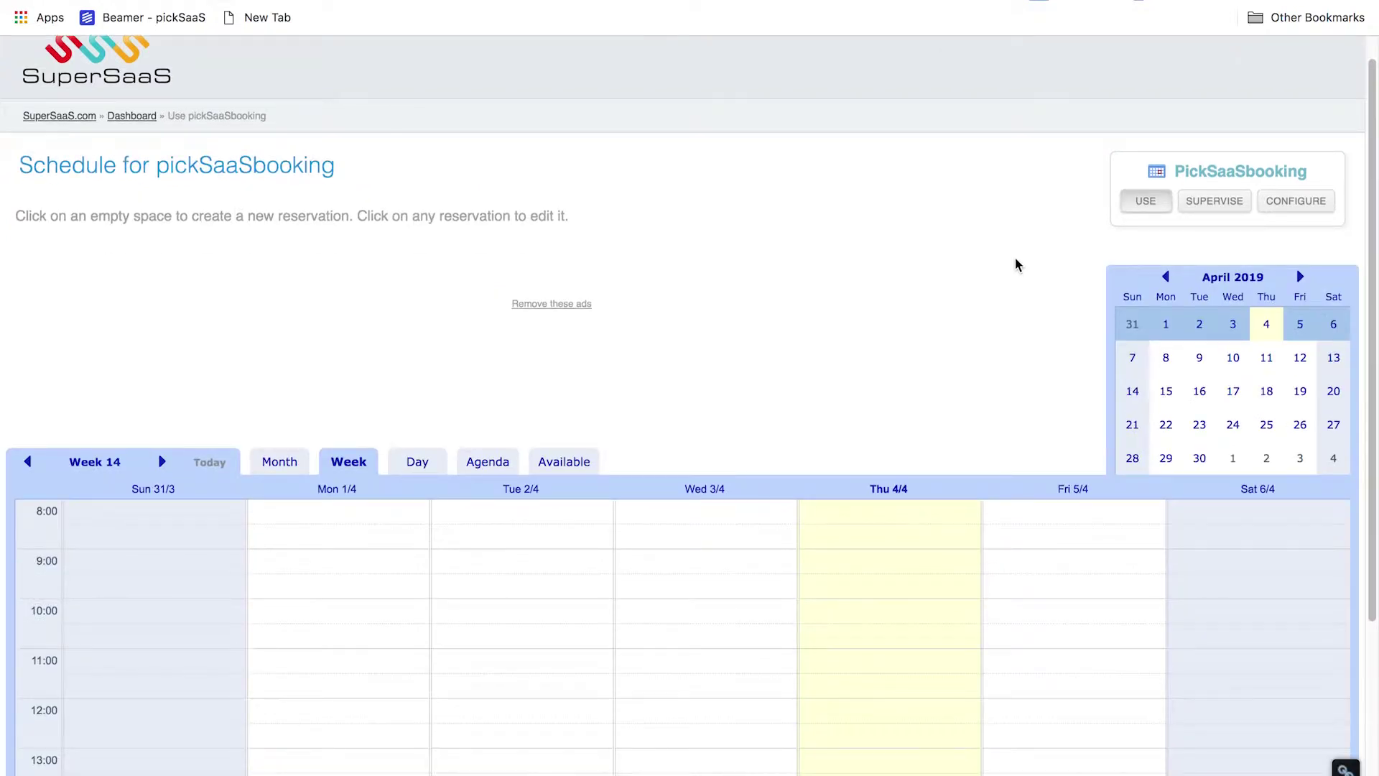
{"action": "scroll", "coordinate": [1016, 264], "scroll_direction": "down", "scroll_amount": 5}
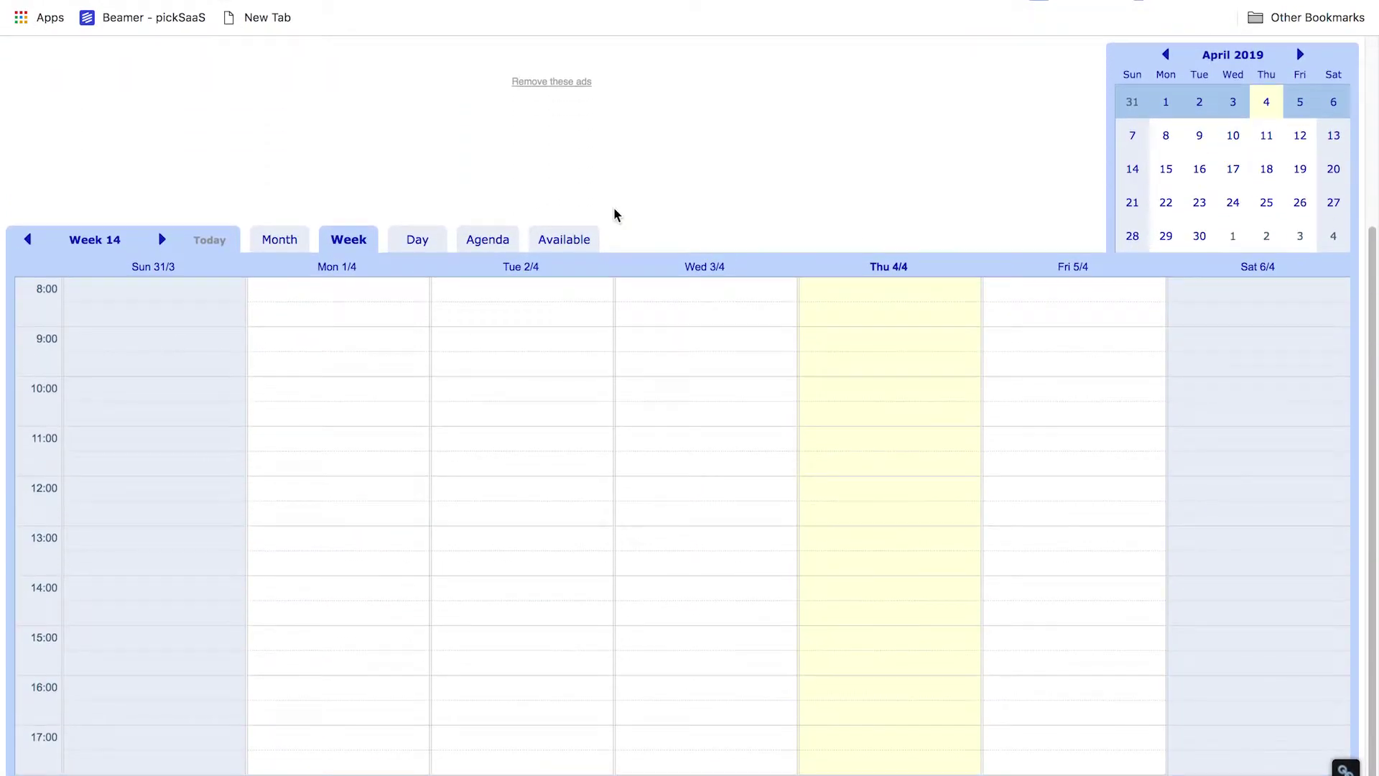
{"action": "left_click", "coordinate": [407, 241]}
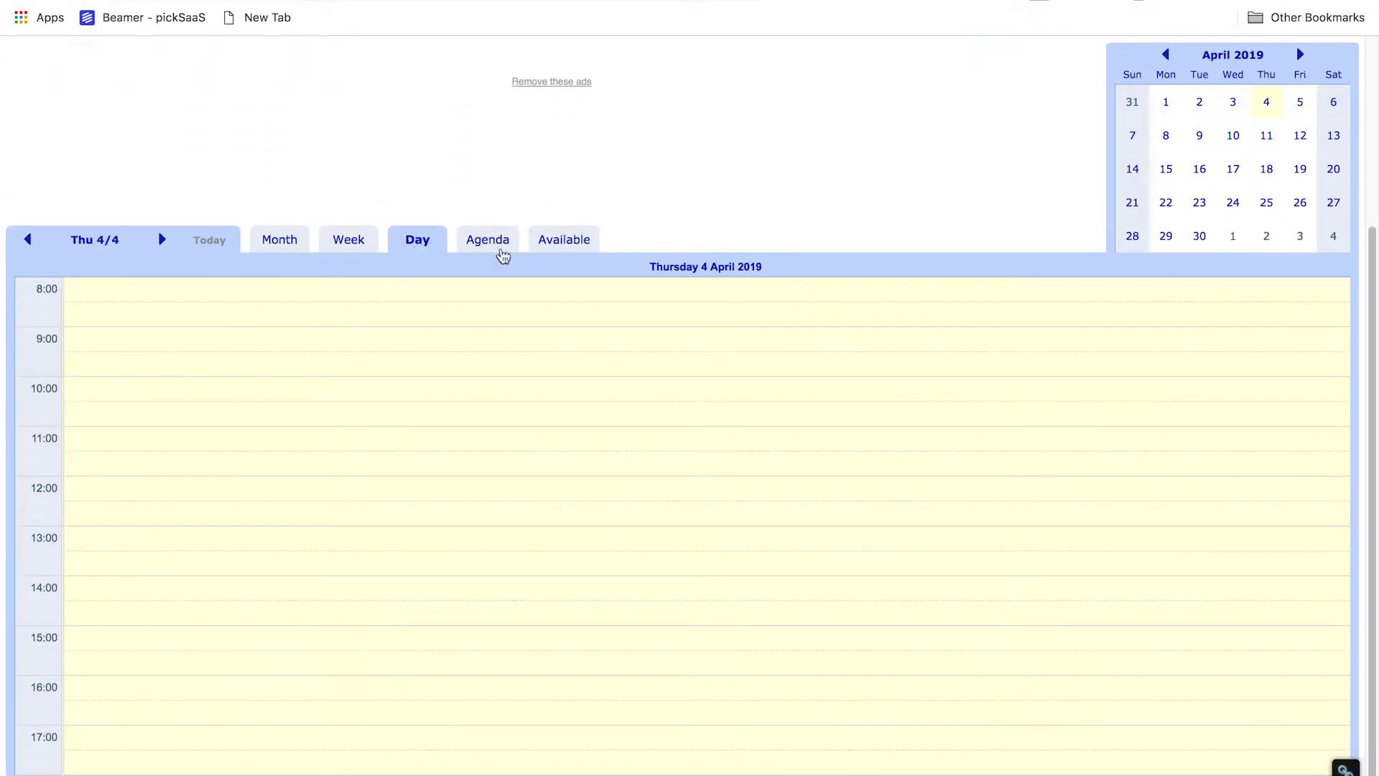
{"action": "left_click", "coordinate": [280, 239]}
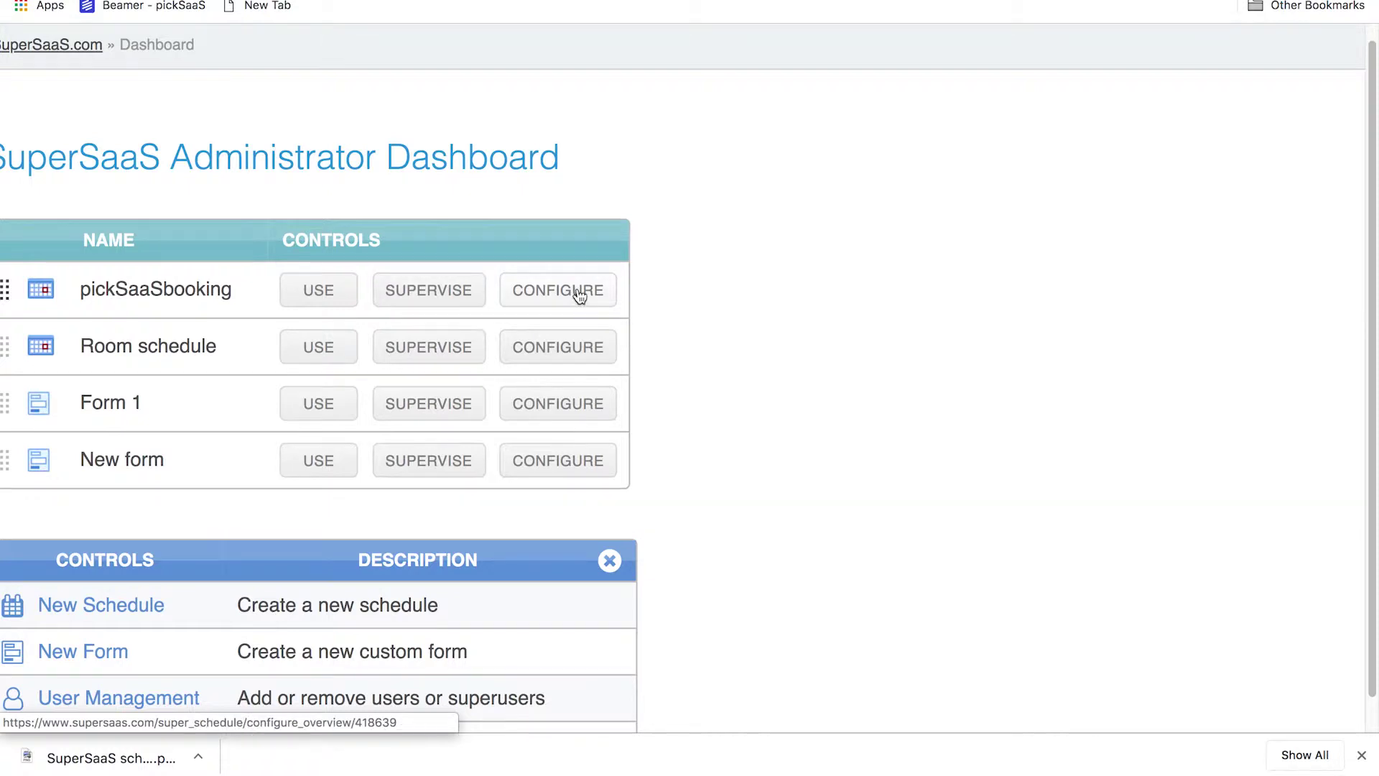
In pickSaaSbooking's configuration, make price depend on date, length or resource and offer lengths in a drop-down list
{"action": "left_click", "coordinate": [614, 293]}
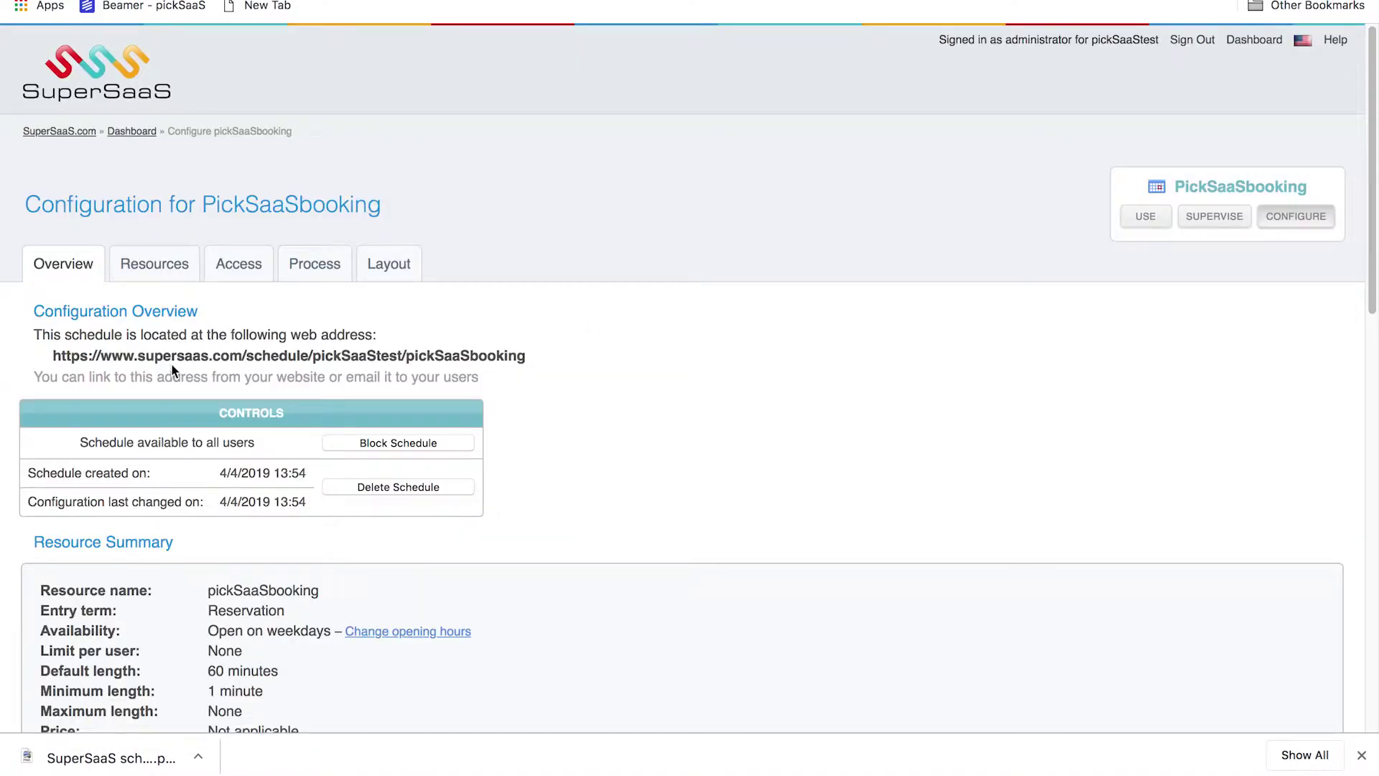
{"action": "scroll", "coordinate": [169, 288], "scroll_direction": "down", "scroll_amount": 5}
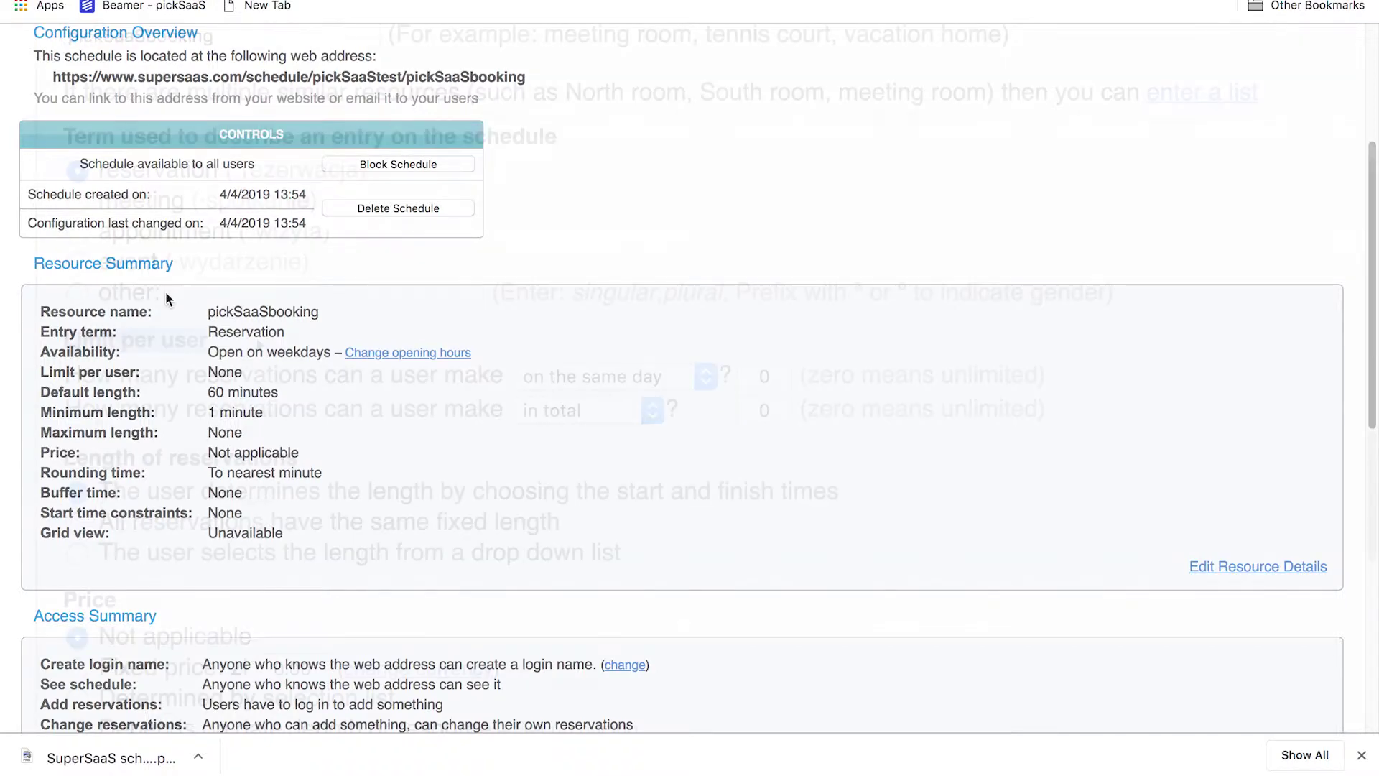
{"action": "scroll", "coordinate": [256, 338], "scroll_direction": "down", "scroll_amount": 1}
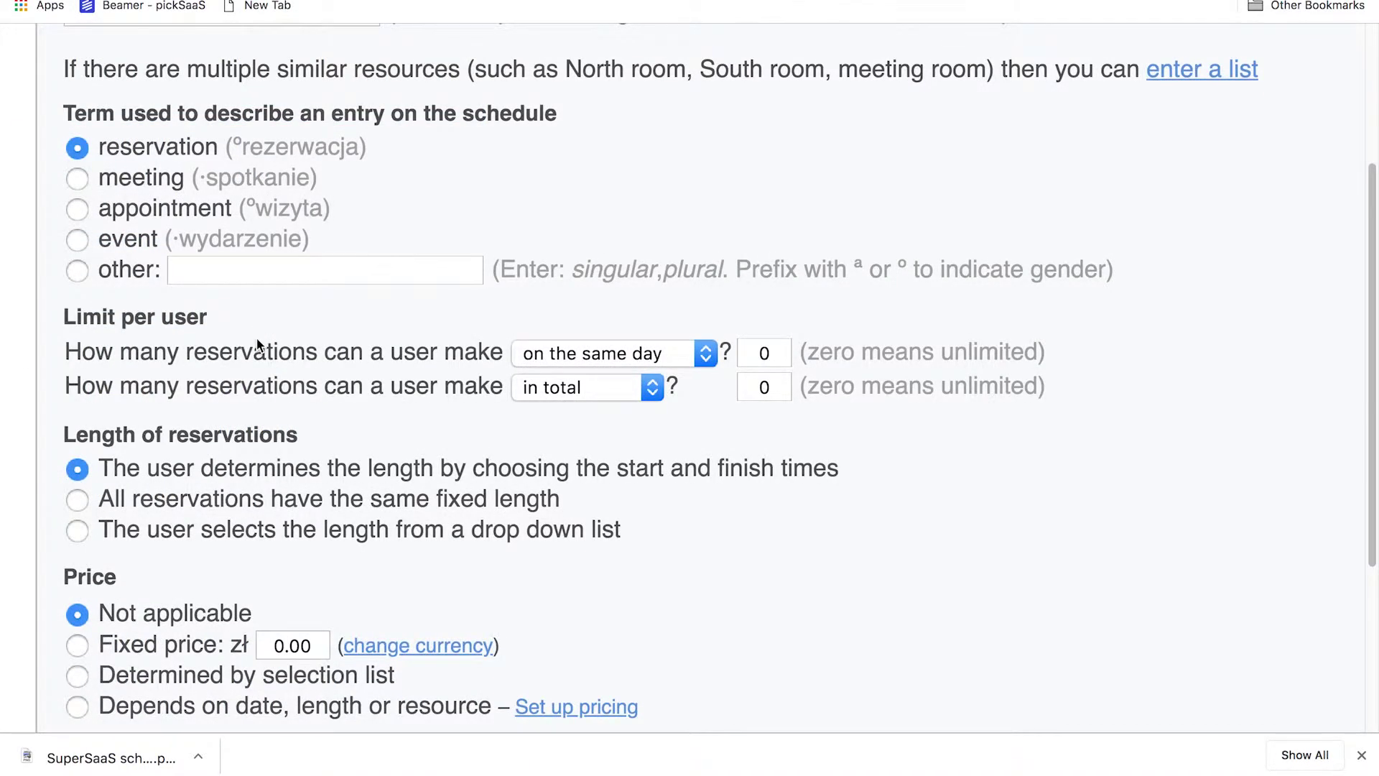
{"action": "scroll", "coordinate": [257, 345], "scroll_direction": "down", "scroll_amount": 3}
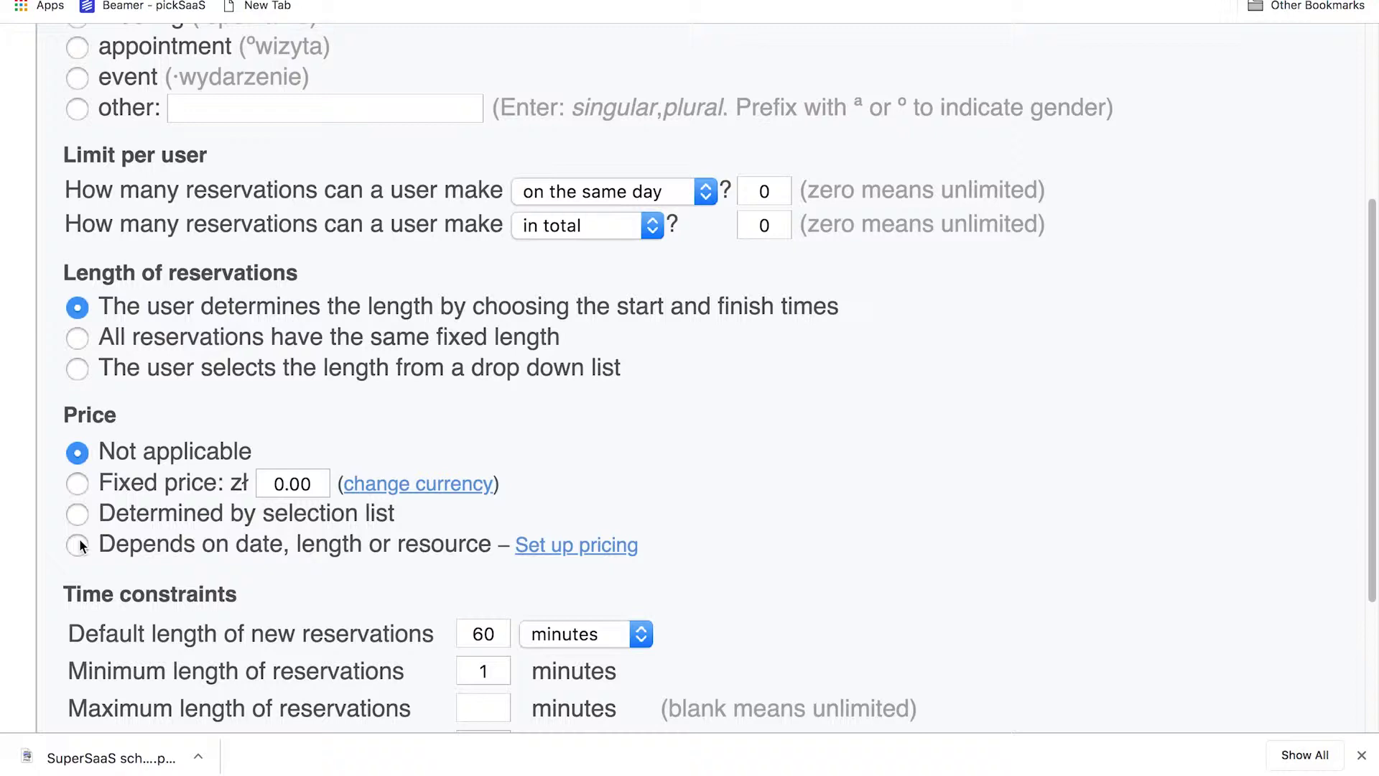
{"action": "left_click", "coordinate": [78, 545]}
{"action": "left_click", "coordinate": [80, 513]}
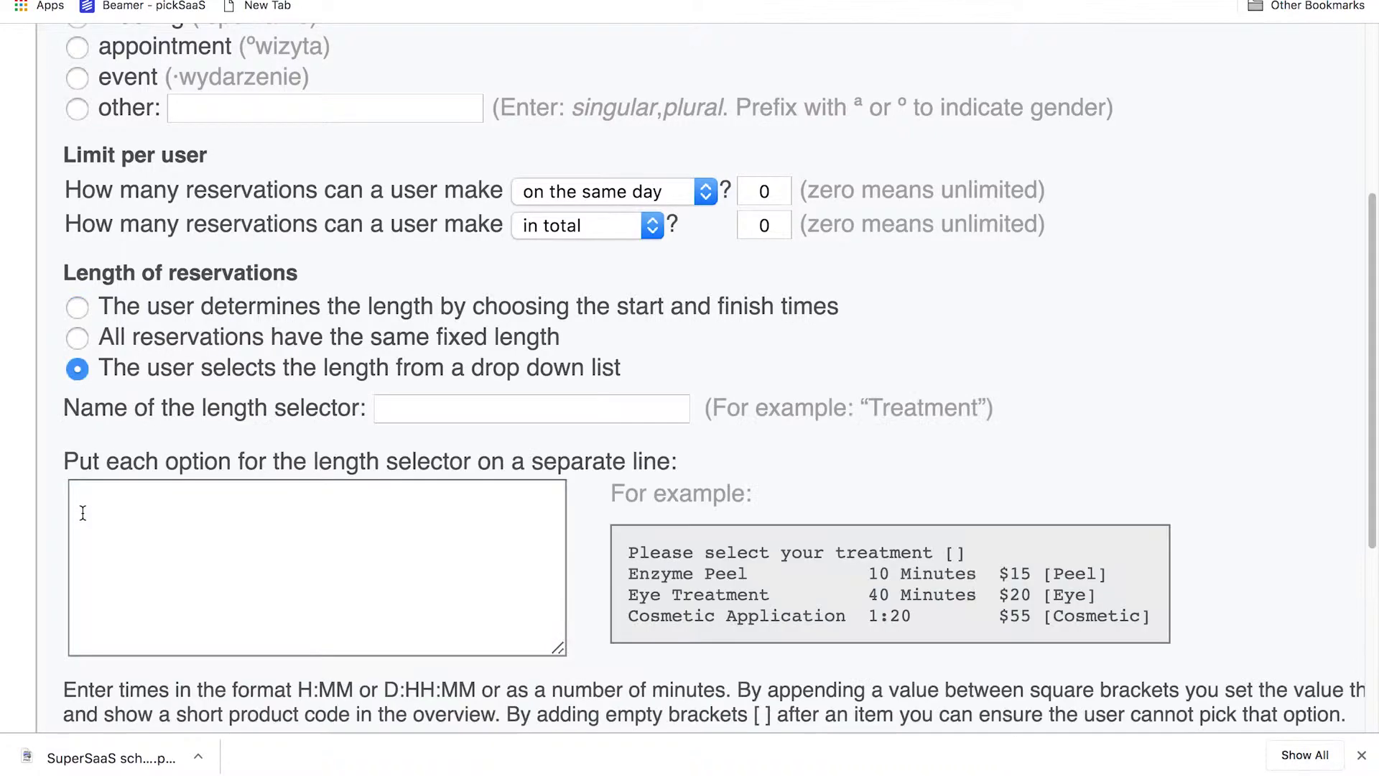
Scroll through the remaining resource detail settings of the schedule
{"action": "scroll", "coordinate": [89, 367], "scroll_direction": "down", "scroll_amount": 5}
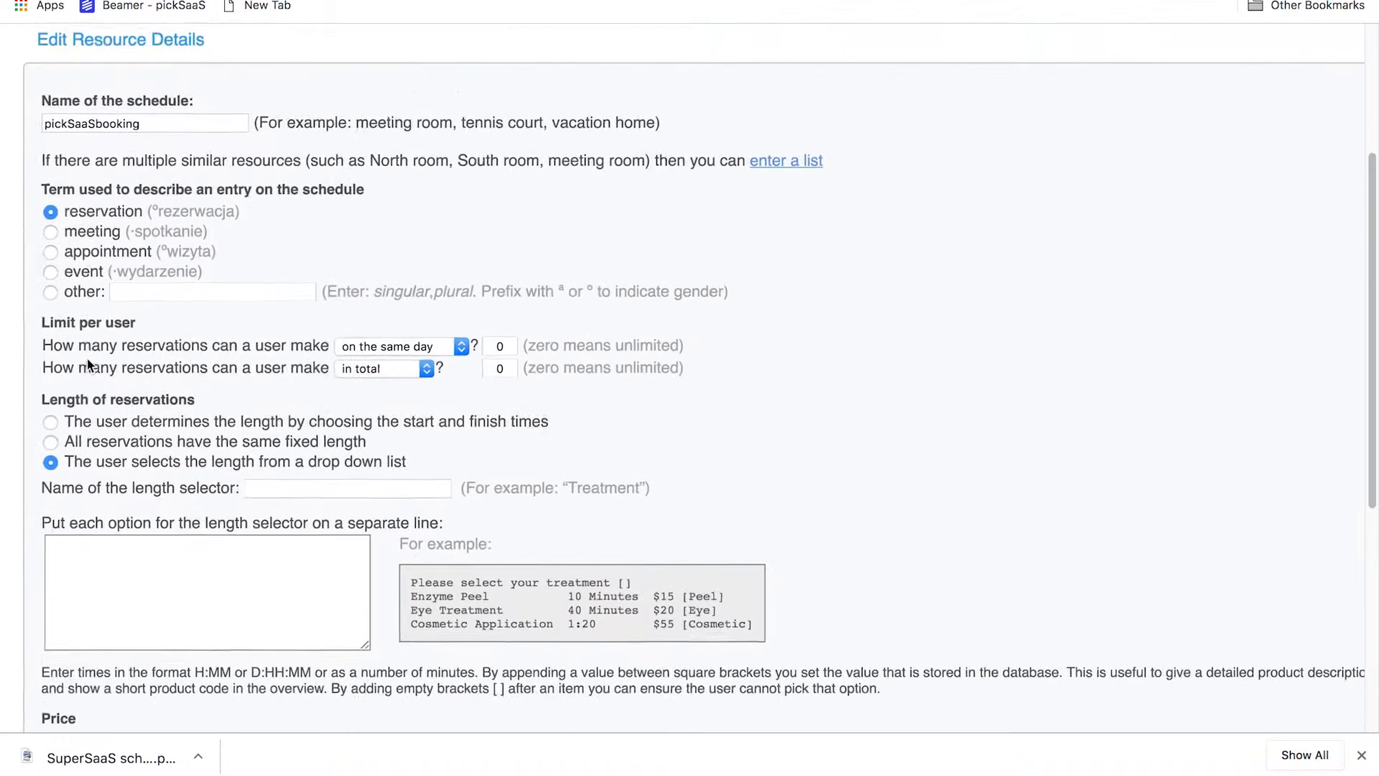
{"action": "scroll", "coordinate": [60, 435], "scroll_direction": "down", "scroll_amount": 3}
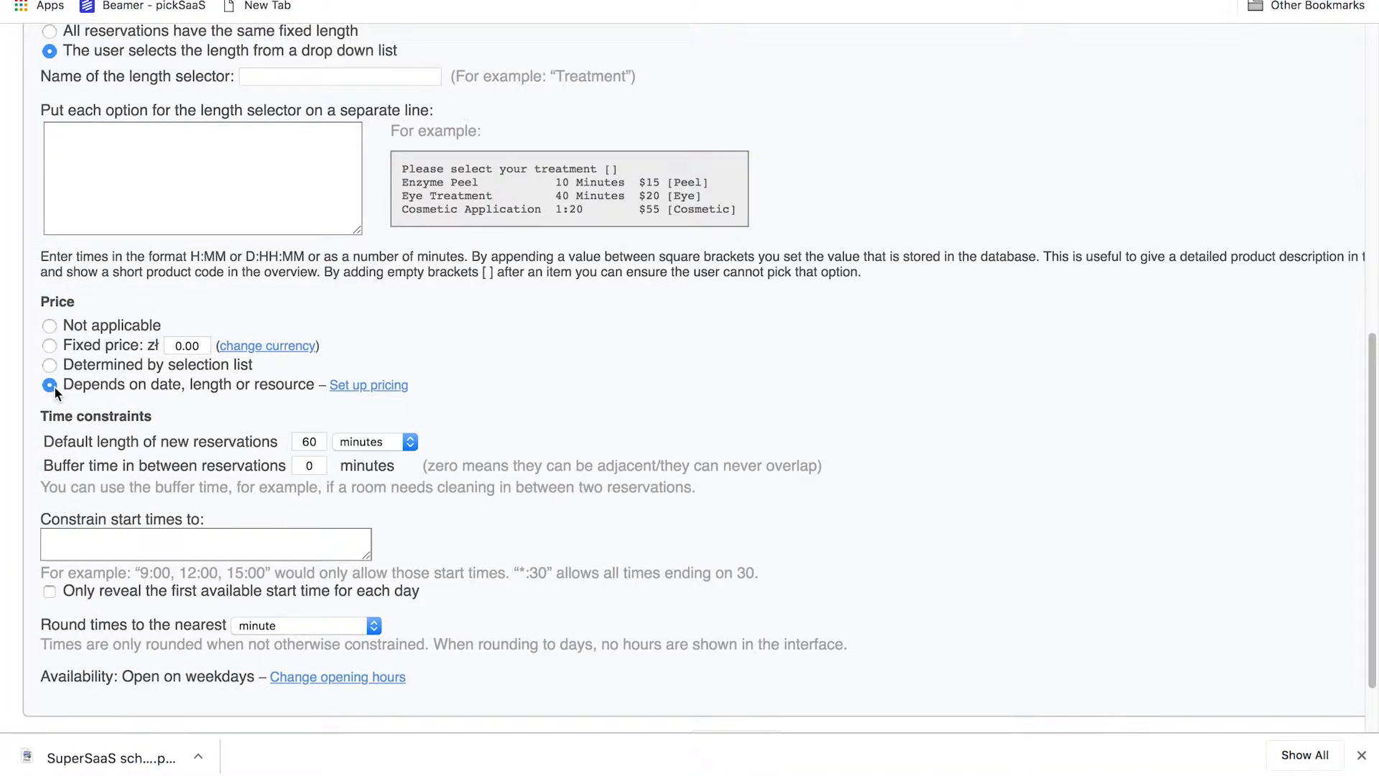
{"action": "scroll", "coordinate": [54, 386], "scroll_direction": "down", "scroll_amount": 2}
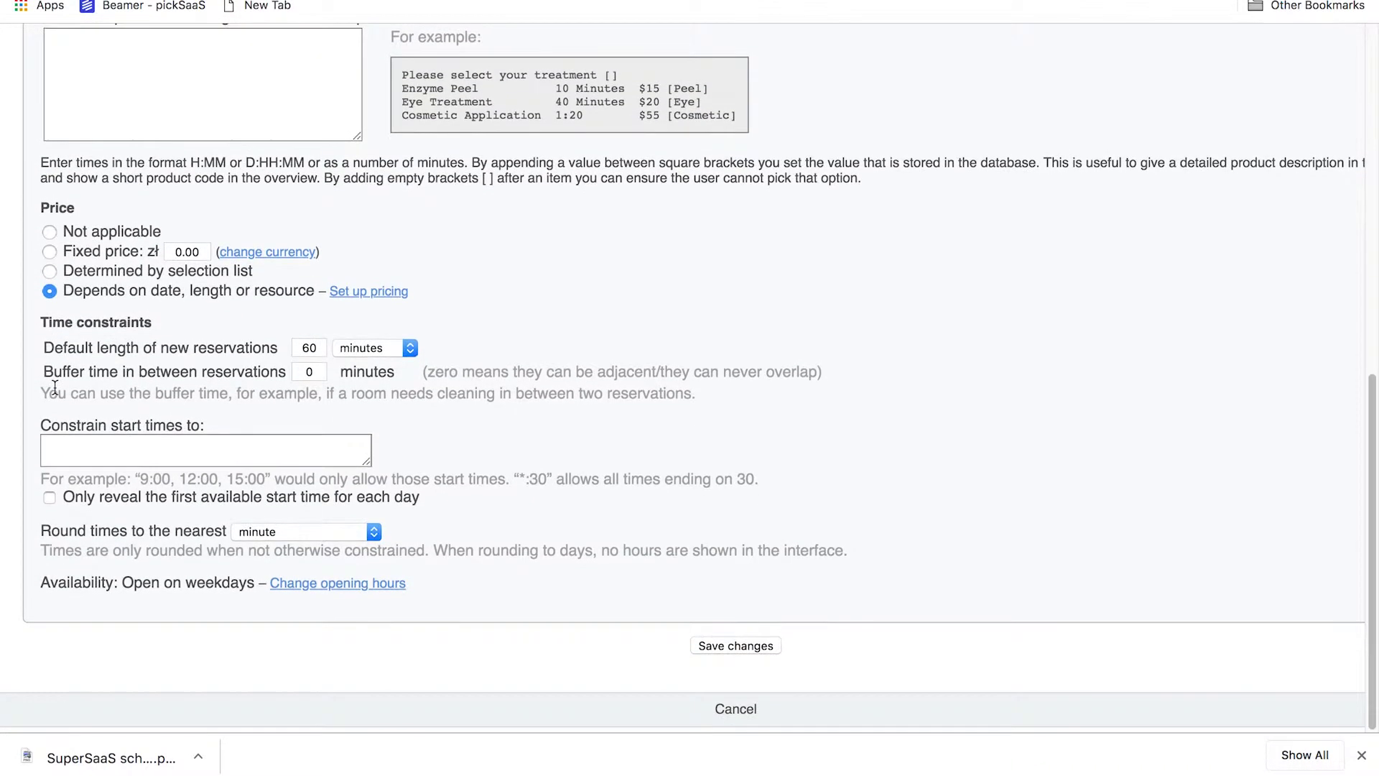
{"action": "scroll", "coordinate": [95, 360], "scroll_direction": "up", "scroll_amount": 3}
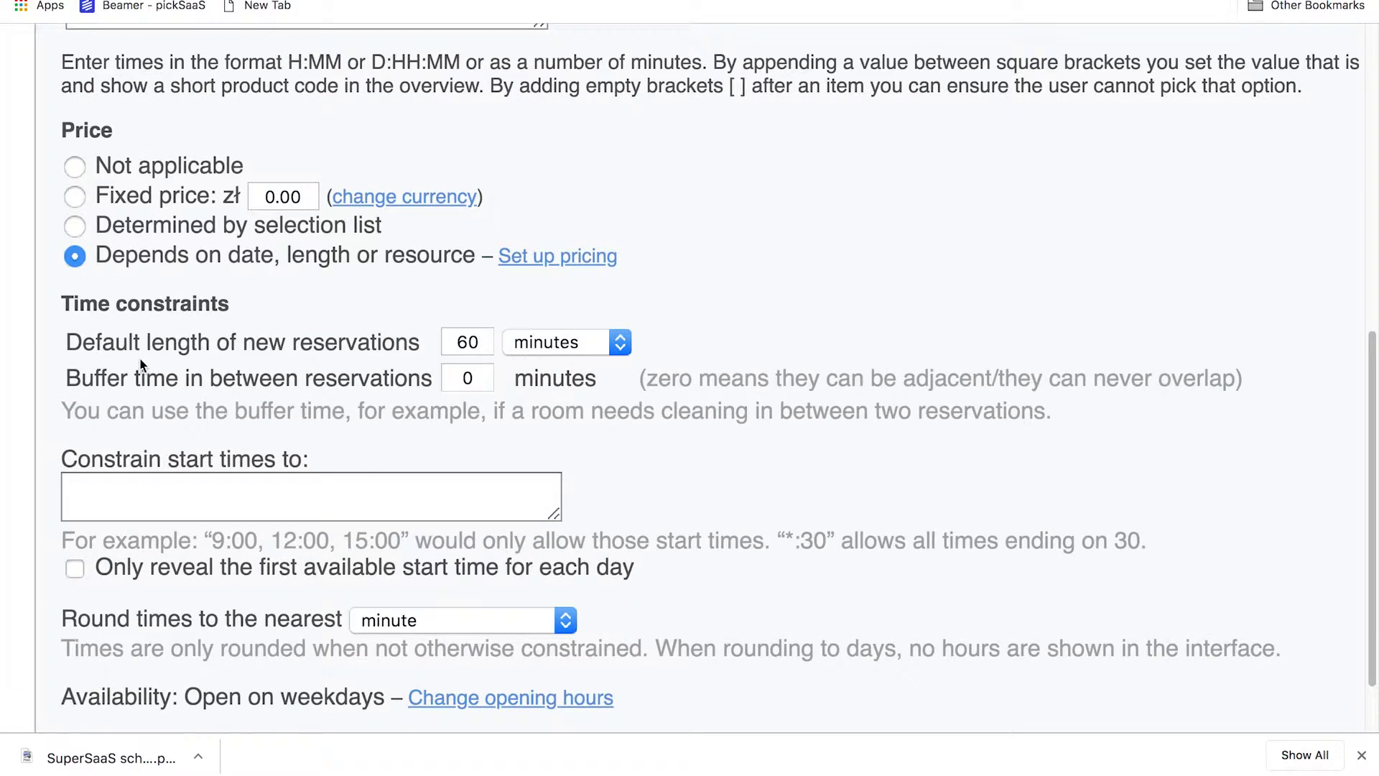
{"action": "left_click_drag", "start_coordinate": [407, 378], "coordinate": [54, 356]}
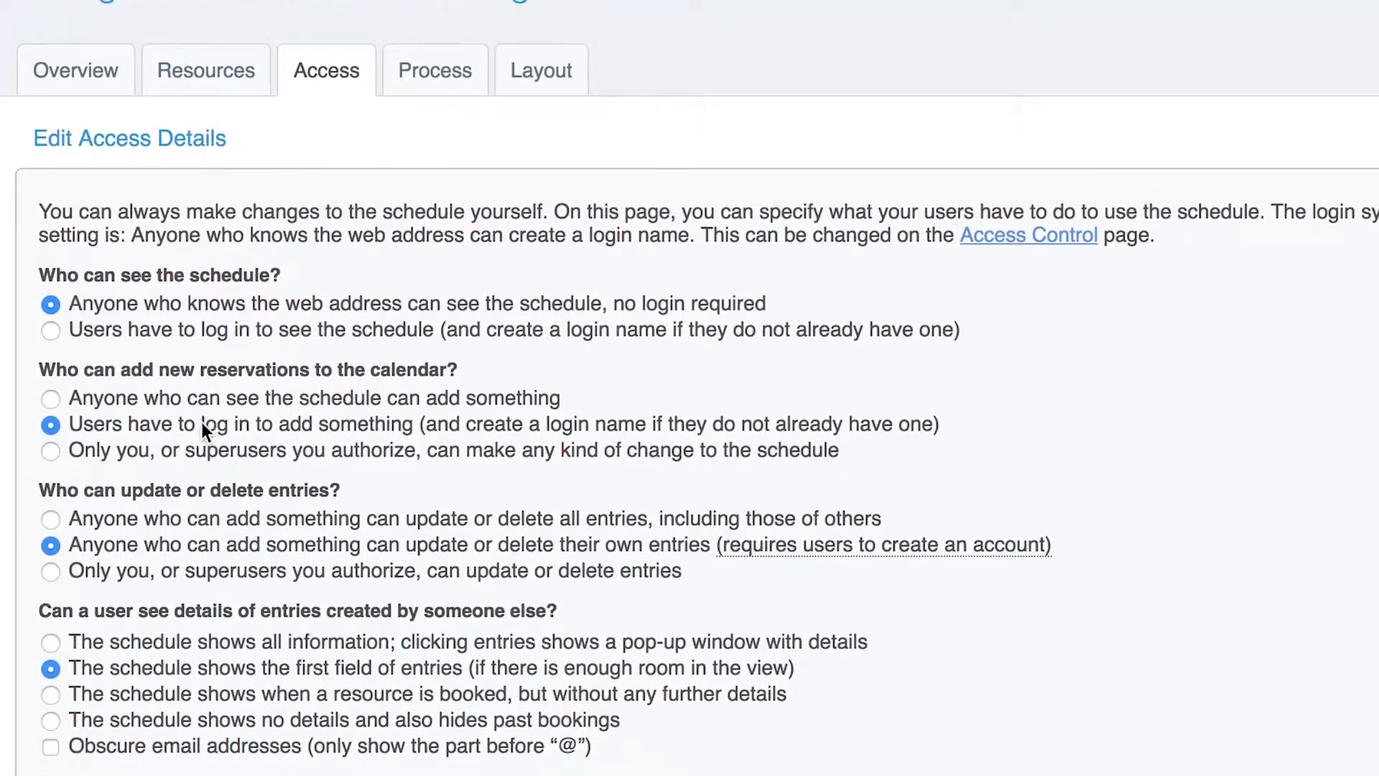
Scroll through the schedule's access and process settings
{"action": "scroll", "coordinate": [201, 421], "scroll_direction": "down", "scroll_amount": 5}
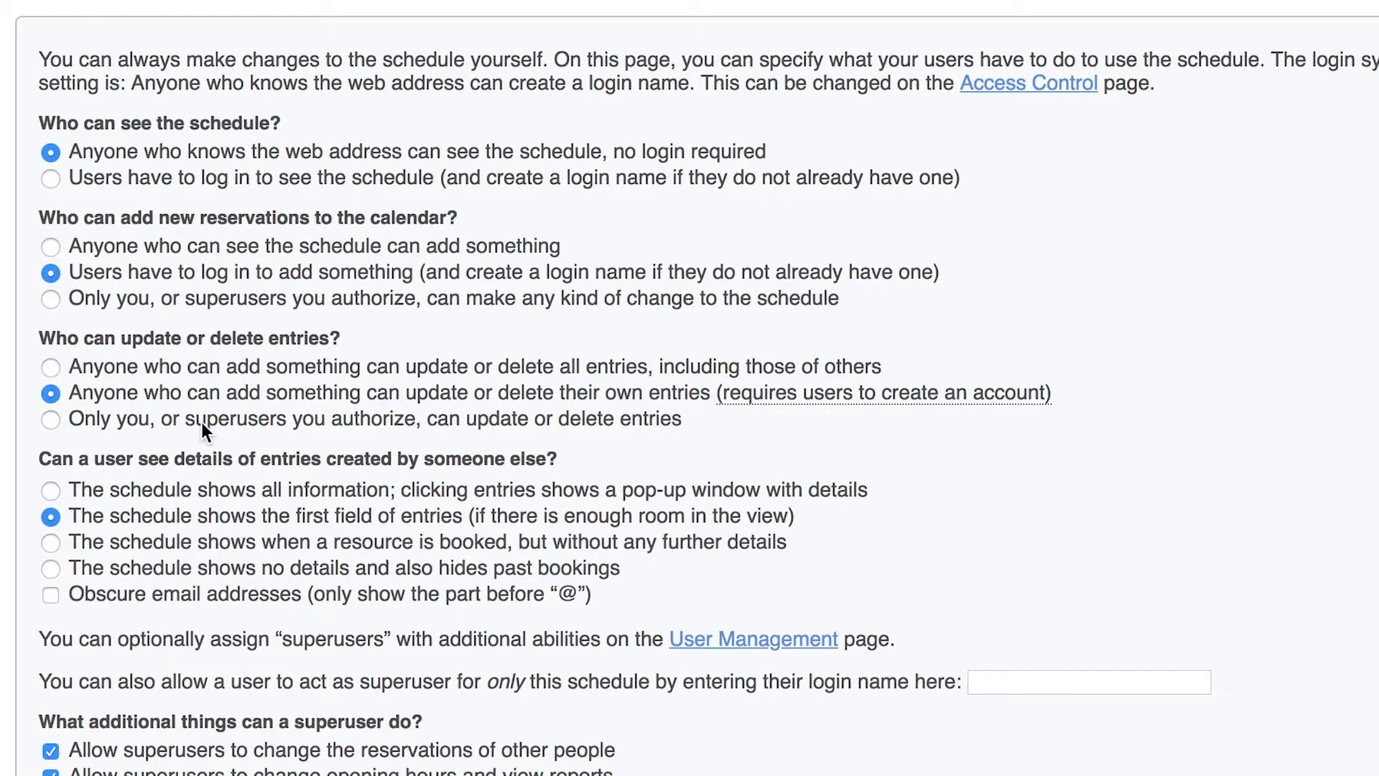
{"action": "scroll", "coordinate": [201, 421], "scroll_direction": "down", "scroll_amount": 3}
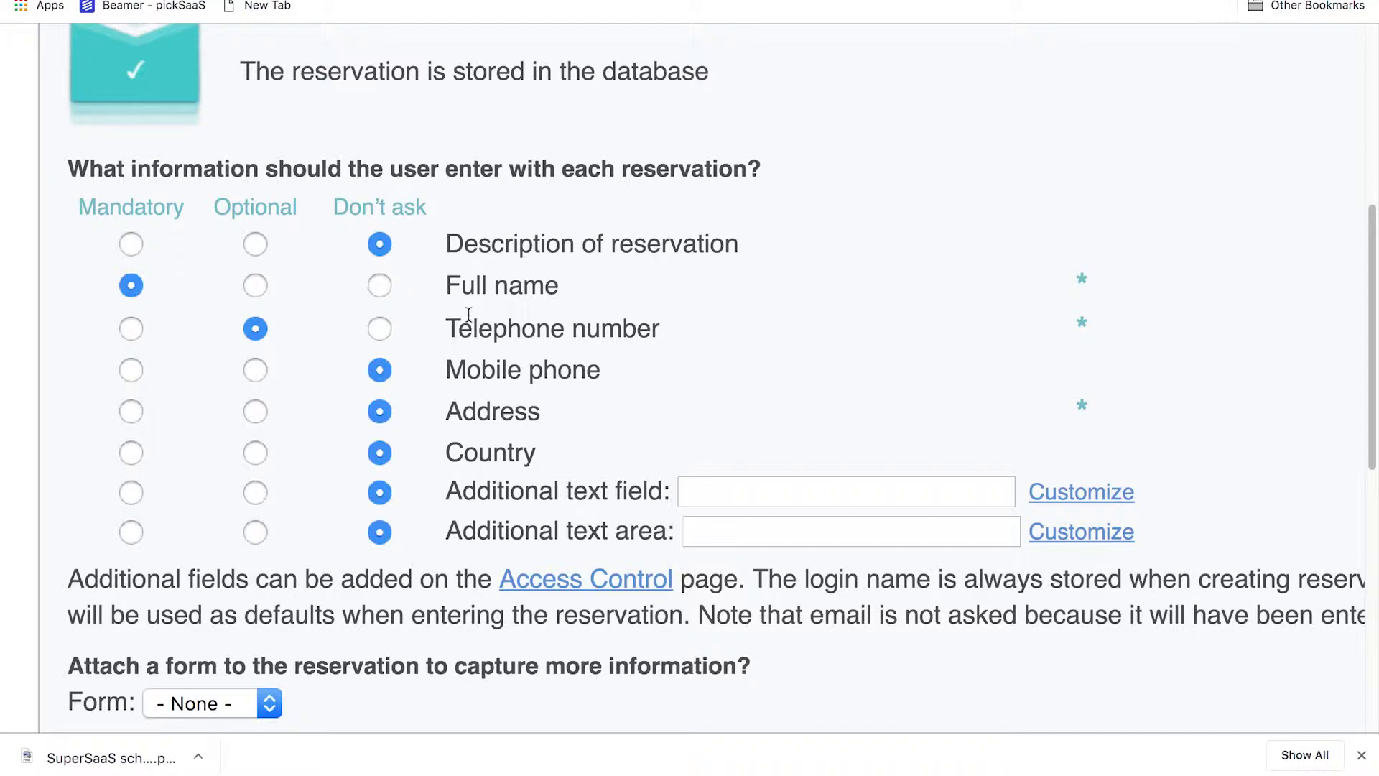
{"action": "scroll", "coordinate": [452, 316], "scroll_direction": "down", "scroll_amount": 5}
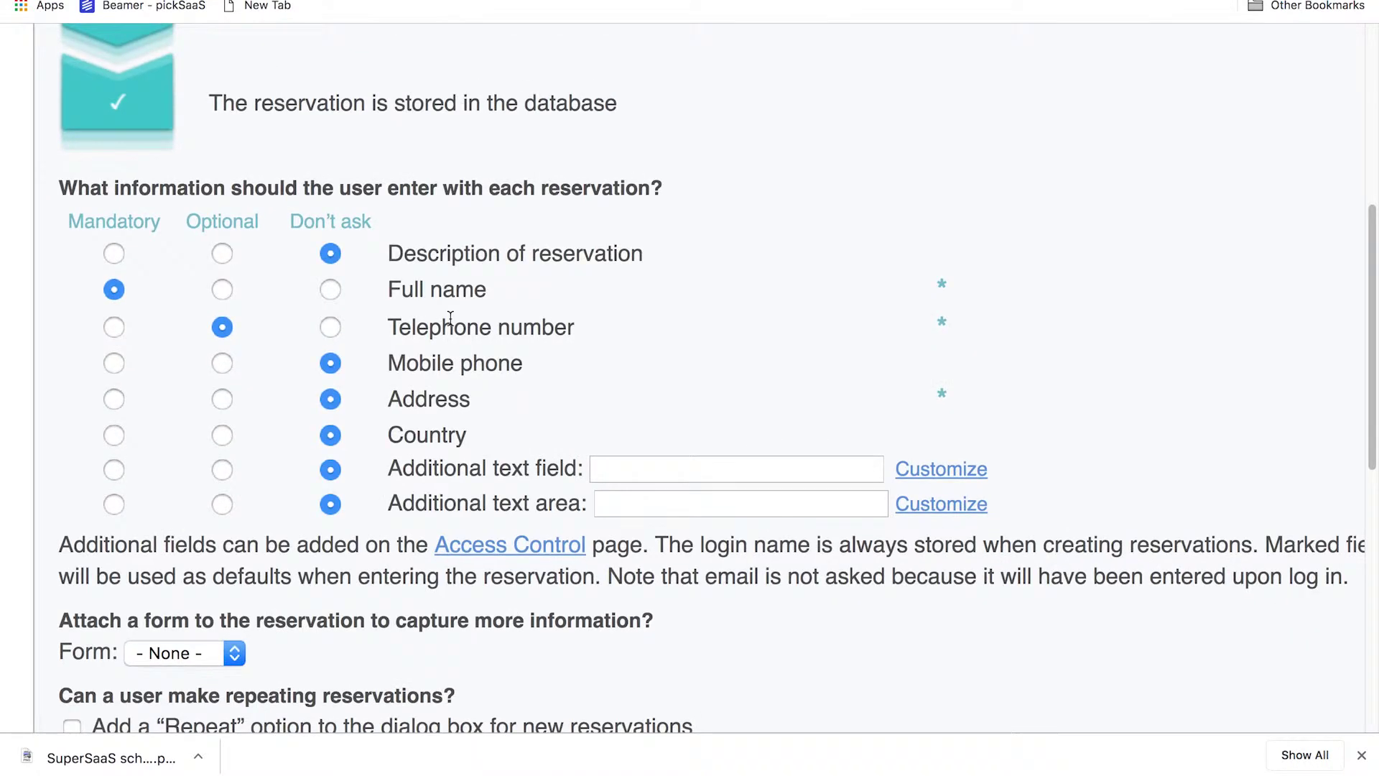
{"action": "scroll", "coordinate": [451, 324], "scroll_direction": "up", "scroll_amount": 5}
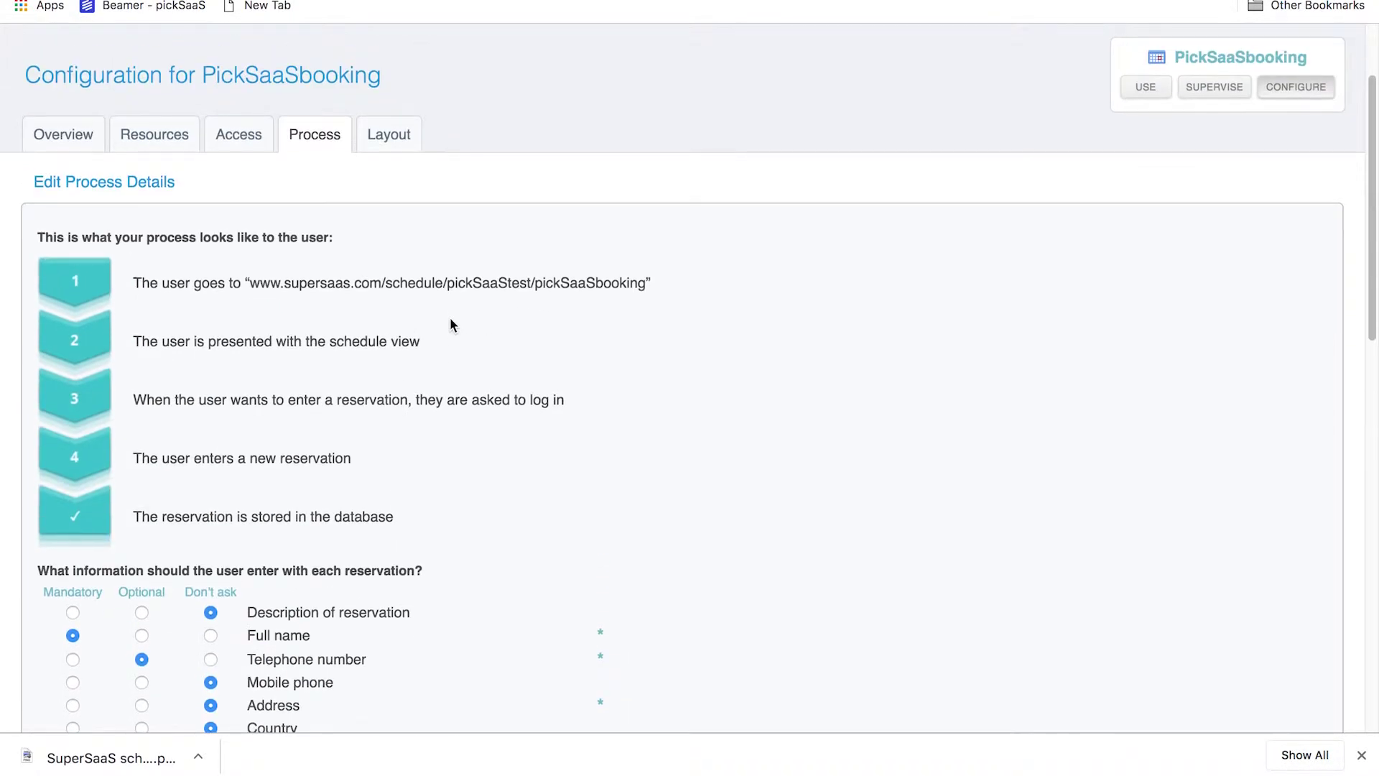
{"action": "scroll", "coordinate": [450, 319], "scroll_direction": "up", "scroll_amount": 2}
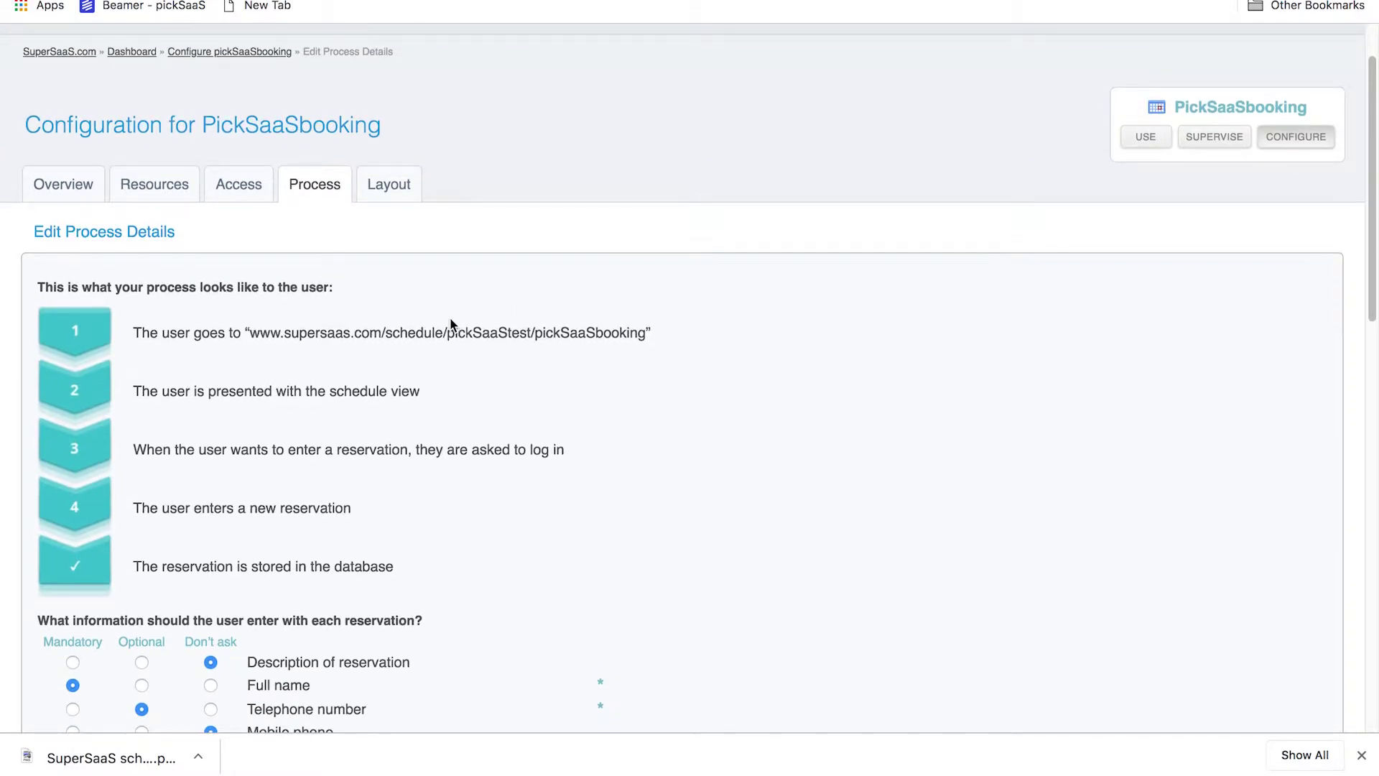
Look over the schedule's Layout settings
{"action": "left_click", "coordinate": [404, 214]}
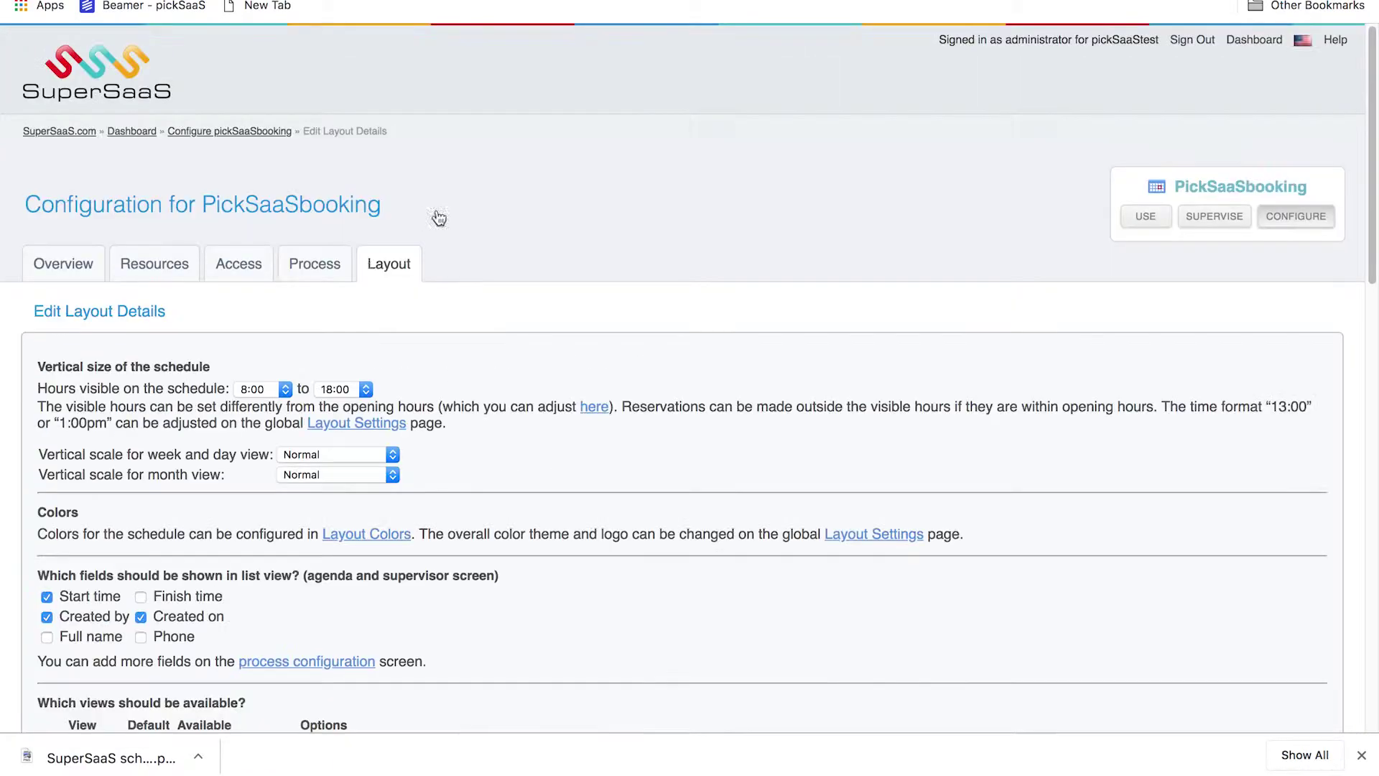
{"action": "scroll", "coordinate": [359, 284], "scroll_direction": "down", "scroll_amount": 4}
{"action": "scroll", "coordinate": [359, 291], "scroll_direction": "down", "scroll_amount": 1}
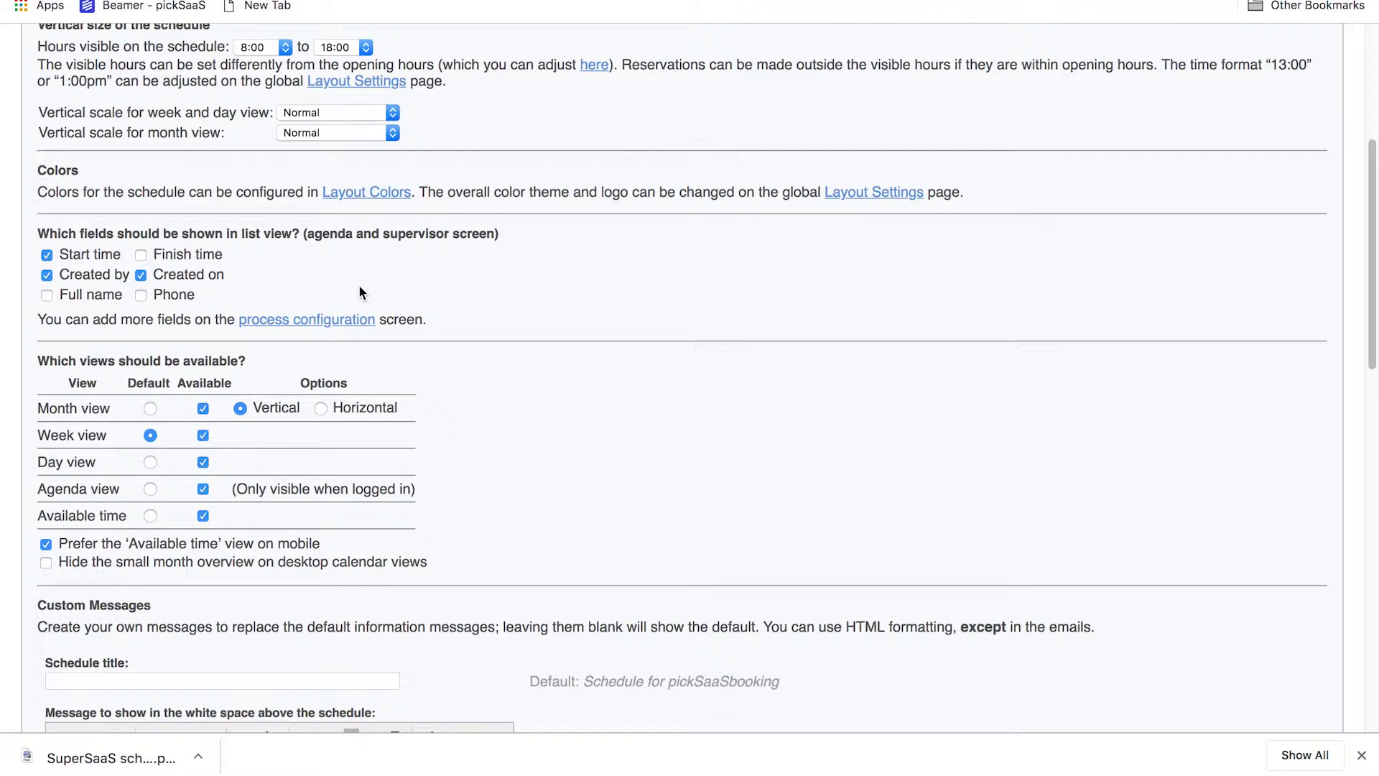
{"action": "scroll", "coordinate": [359, 285], "scroll_direction": "down", "scroll_amount": 5}
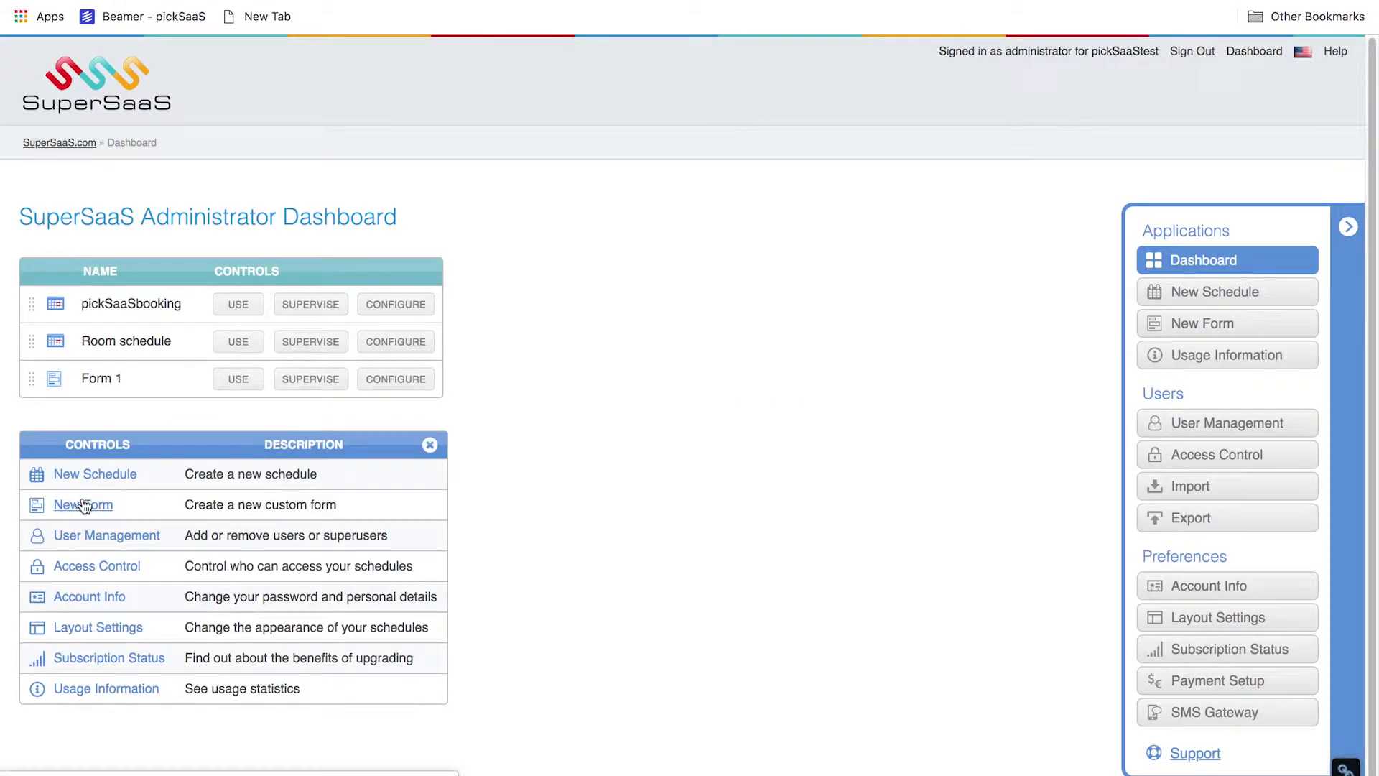
Choose to build a new Stand-alone form from the New Form options
{"action": "scroll", "coordinate": [84, 505], "scroll_direction": "up", "scroll_amount": 5}
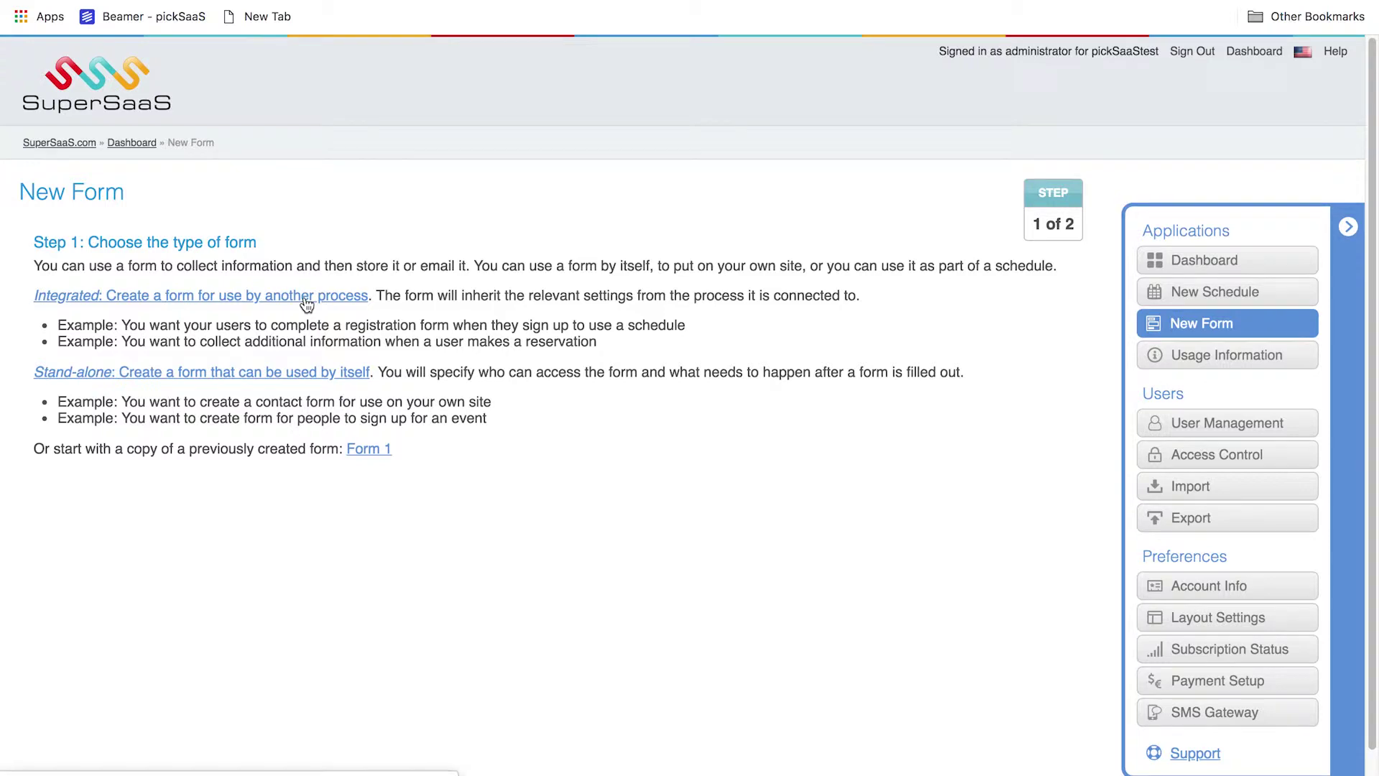
{"action": "scroll", "coordinate": [307, 305], "scroll_direction": "up", "scroll_amount": 5}
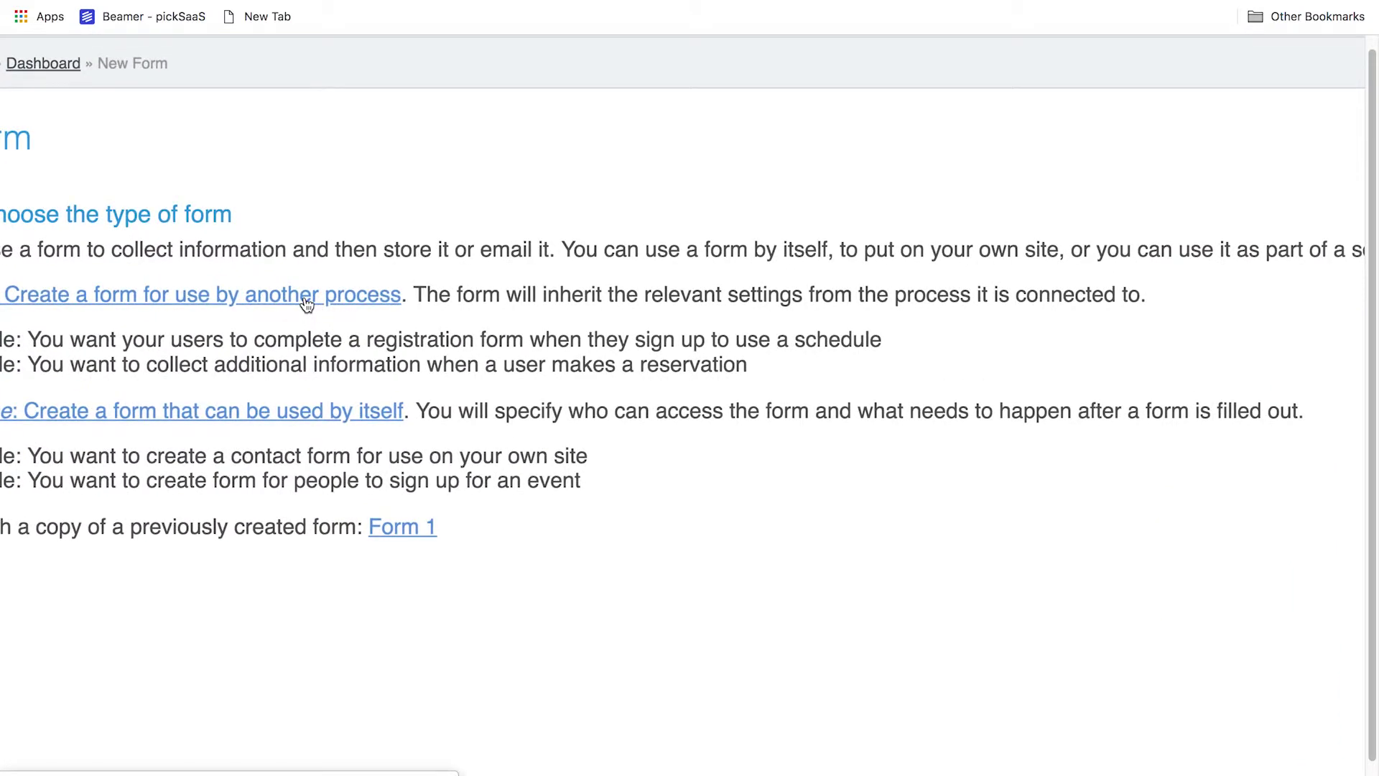
{"action": "scroll", "coordinate": [307, 304], "scroll_direction": "left", "scroll_amount": 1}
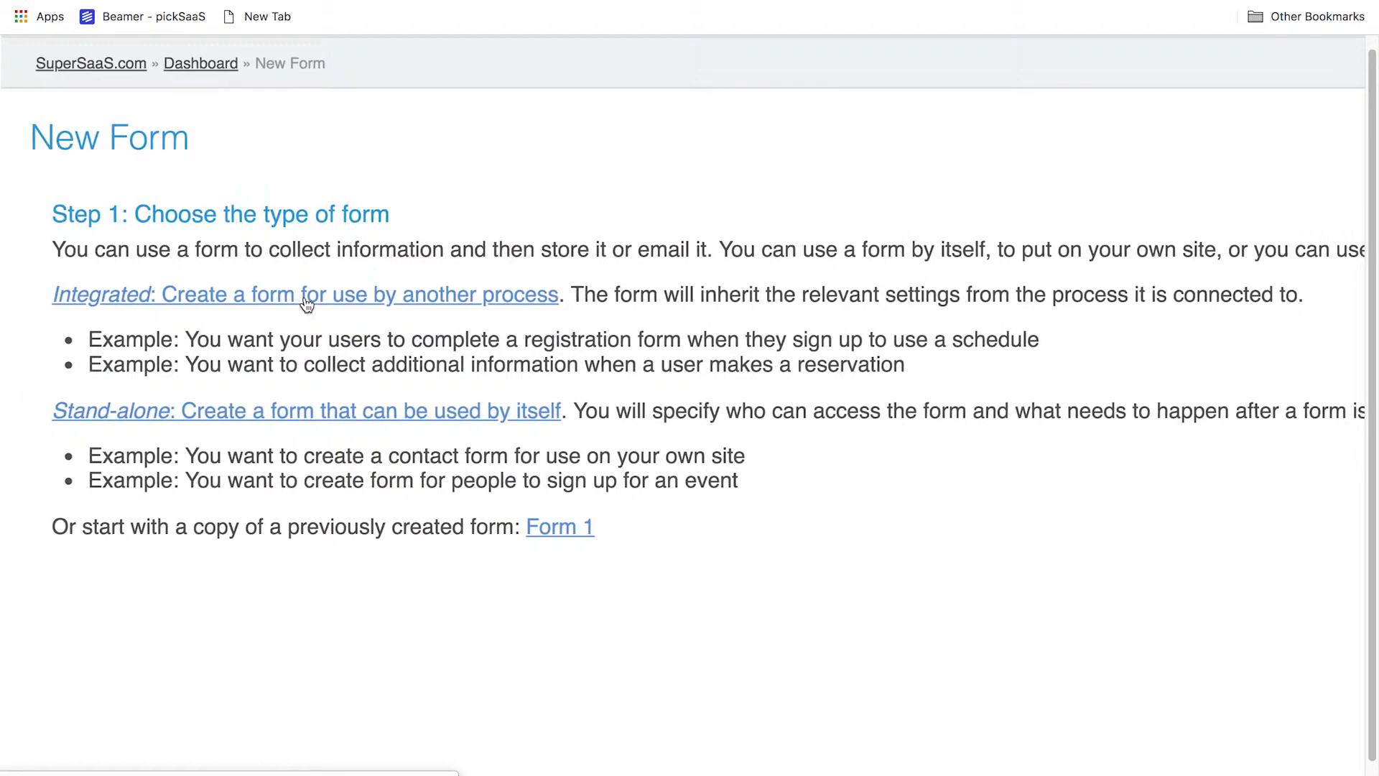
{"action": "scroll", "coordinate": [307, 305], "scroll_direction": "down", "scroll_amount": 3}
{"action": "scroll", "coordinate": [304, 297], "scroll_direction": "up", "scroll_amount": 2}
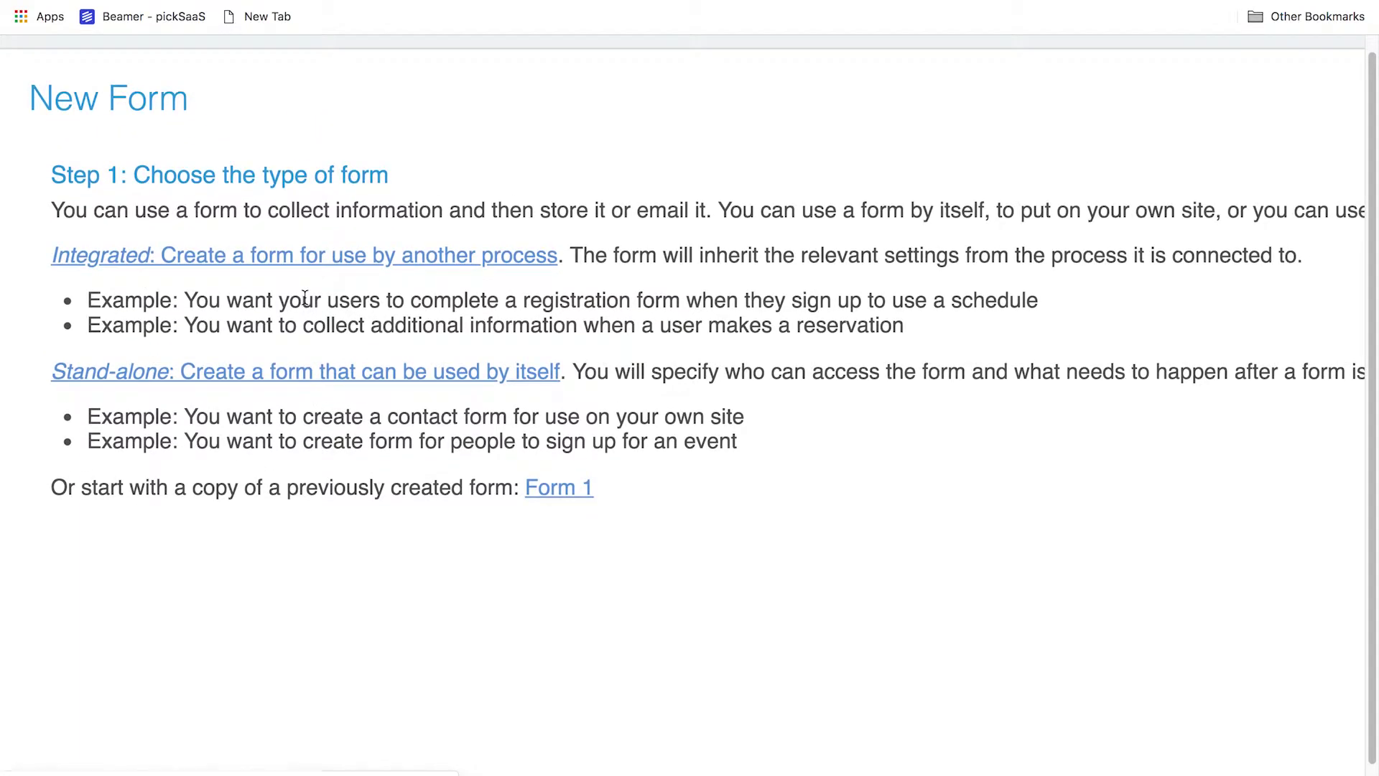
{"action": "left_click", "coordinate": [307, 367]}
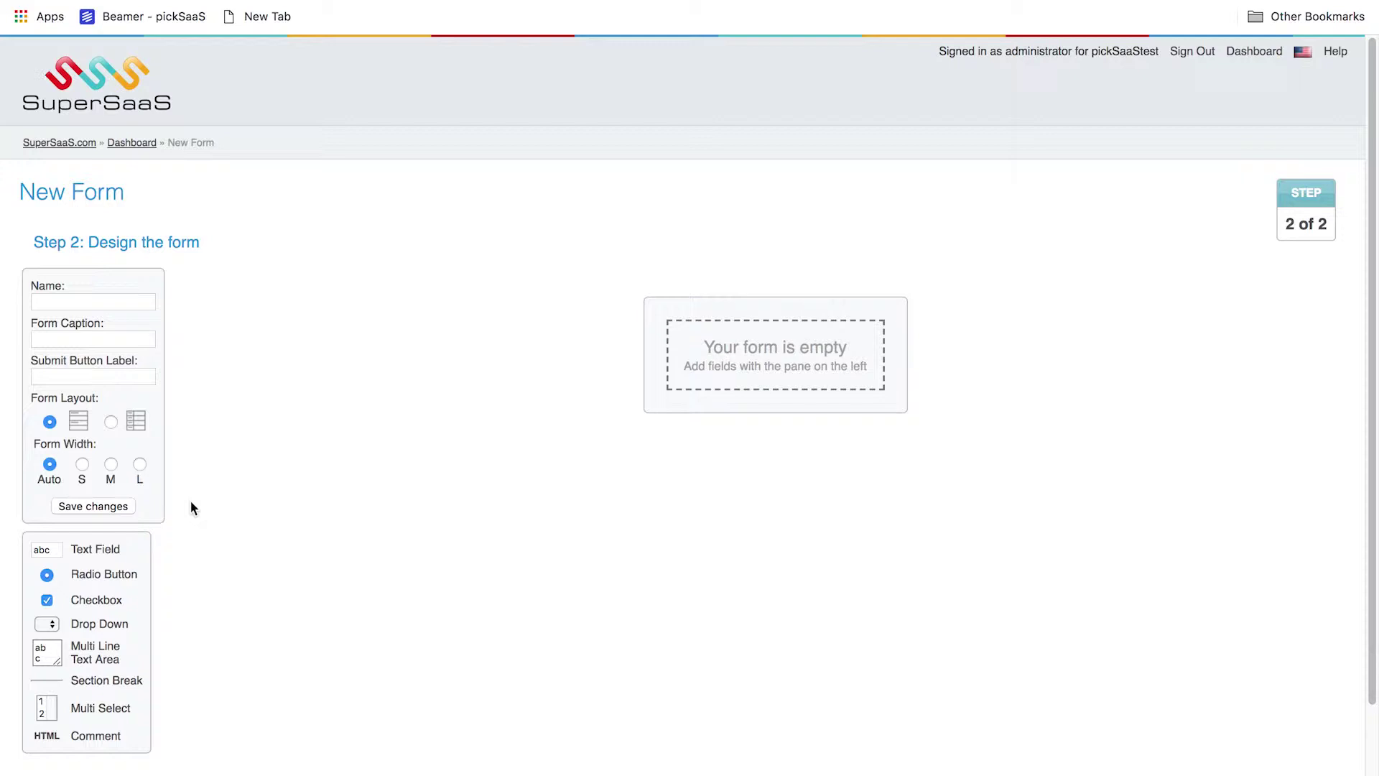
Add a Question text field and a radio group 'Select the option for you' with Option, Option 2, Option 3
{"action": "left_click", "coordinate": [51, 551]}
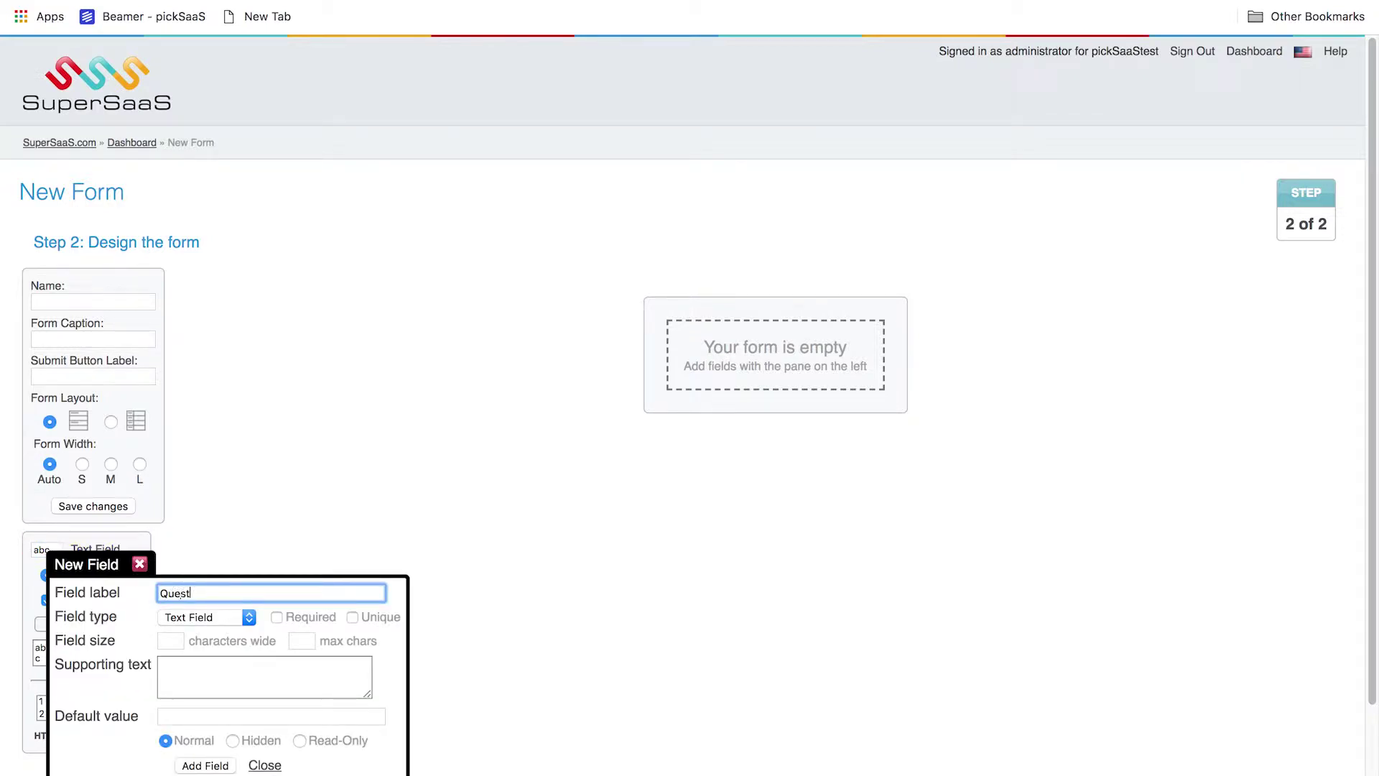
{"action": "left_click", "coordinate": [264, 765]}
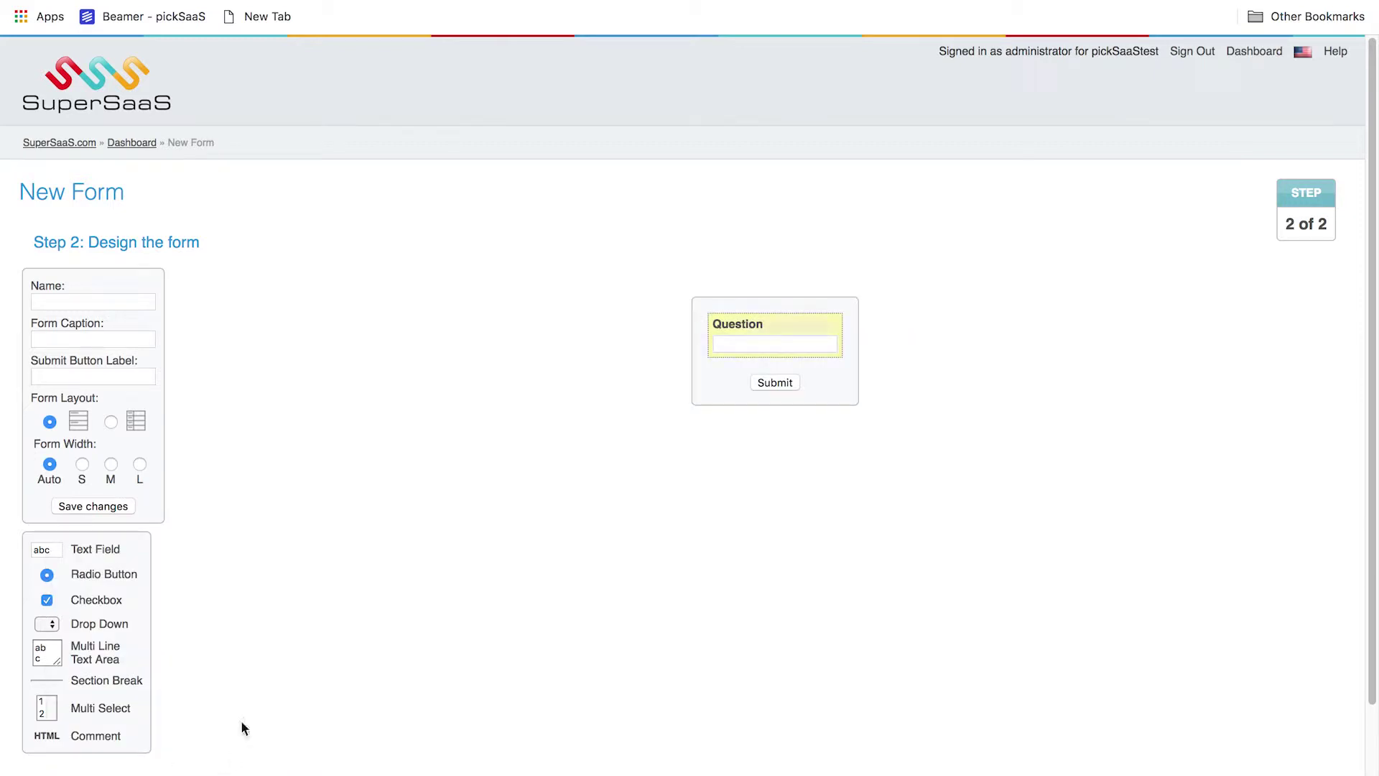
{"action": "left_click", "coordinate": [101, 583]}
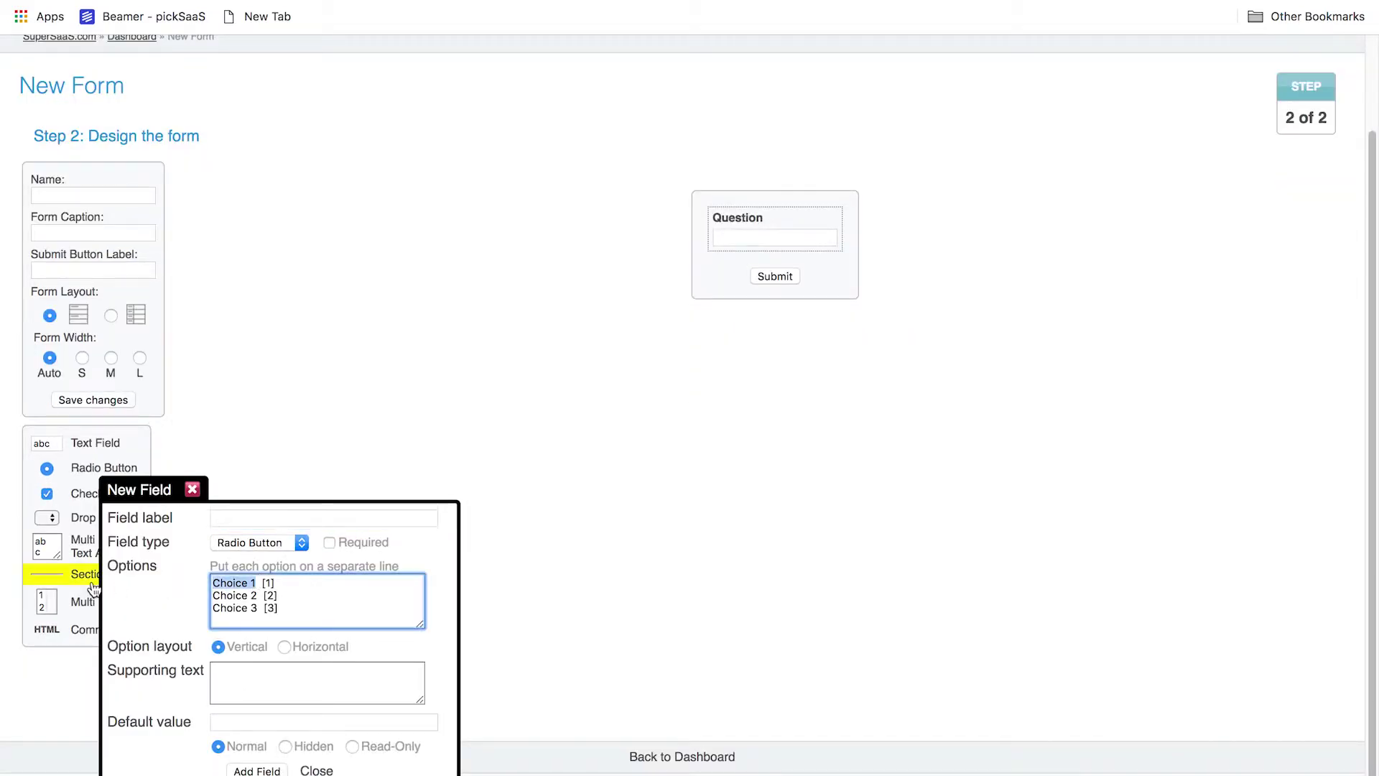
{"action": "type", "text": "Option"}
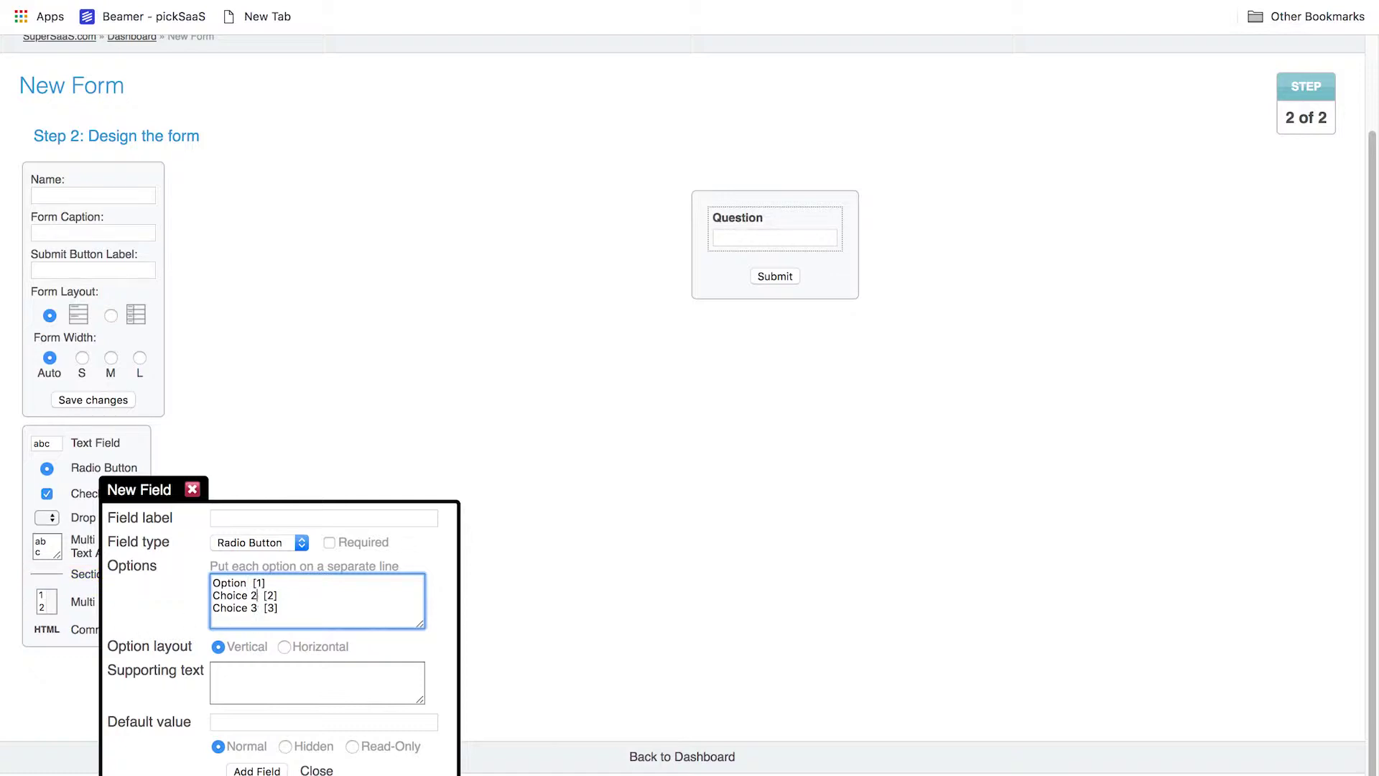
{"action": "key", "text": "super+BackSpace"}
{"action": "type", "text": "Option 2"}
{"action": "key", "text": "super+BackSpace"}
{"action": "type", "text": "Option 3"}
{"action": "left_click", "coordinate": [263, 518]}
{"action": "type", "text": "Select the option for"}
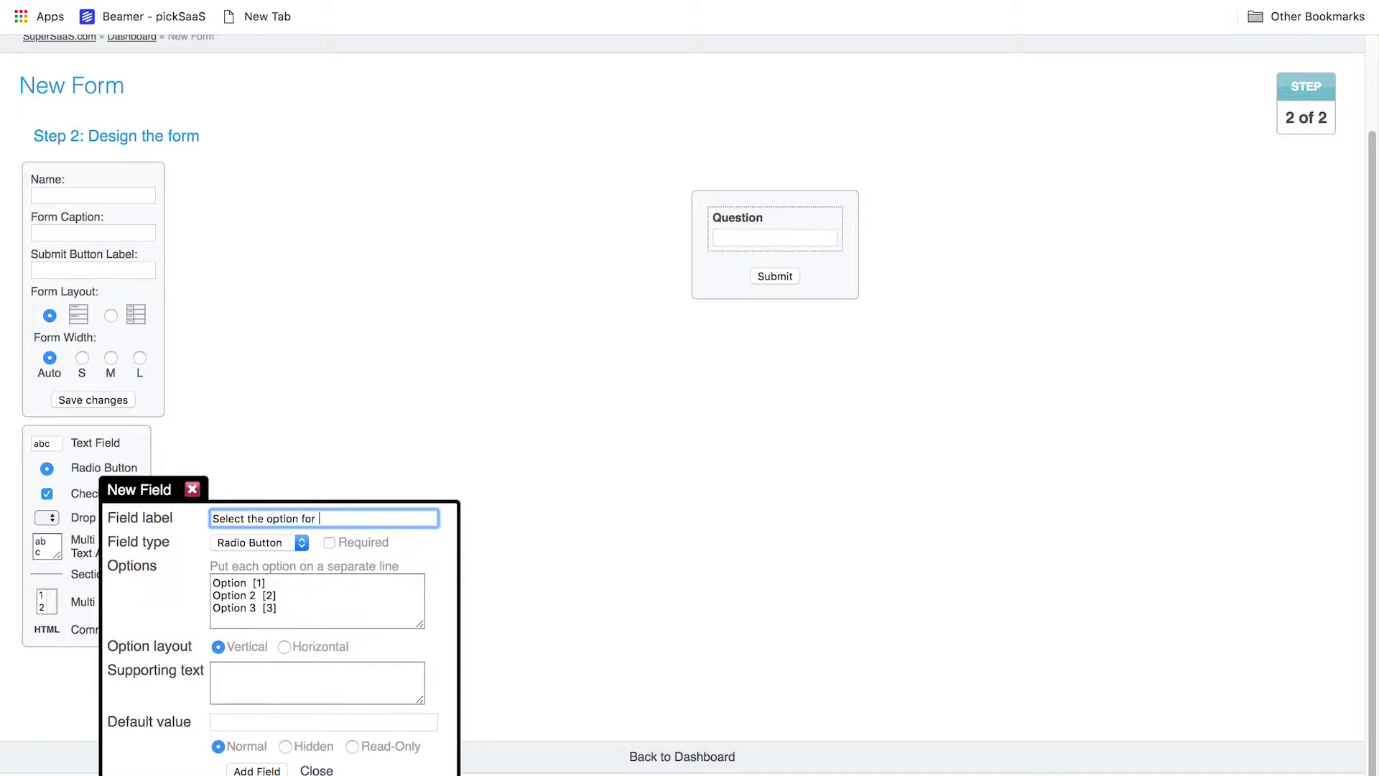
{"action": "type", "text": " you"}
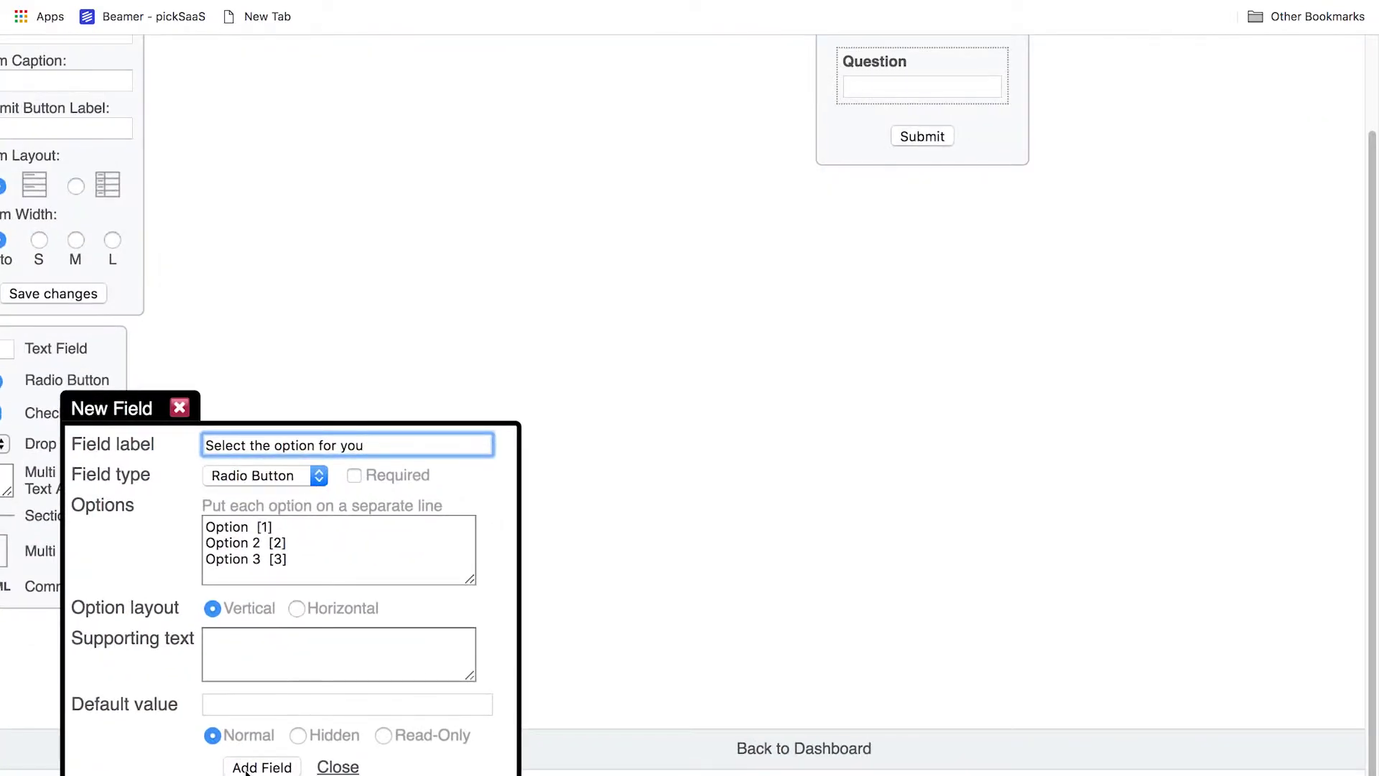
{"action": "left_click", "coordinate": [253, 767]}
Add a multi-line text area labelled 'File' and try saving the unnamed form
{"action": "scroll", "coordinate": [1345, 508], "scroll_direction": "up", "scroll_amount": 3}
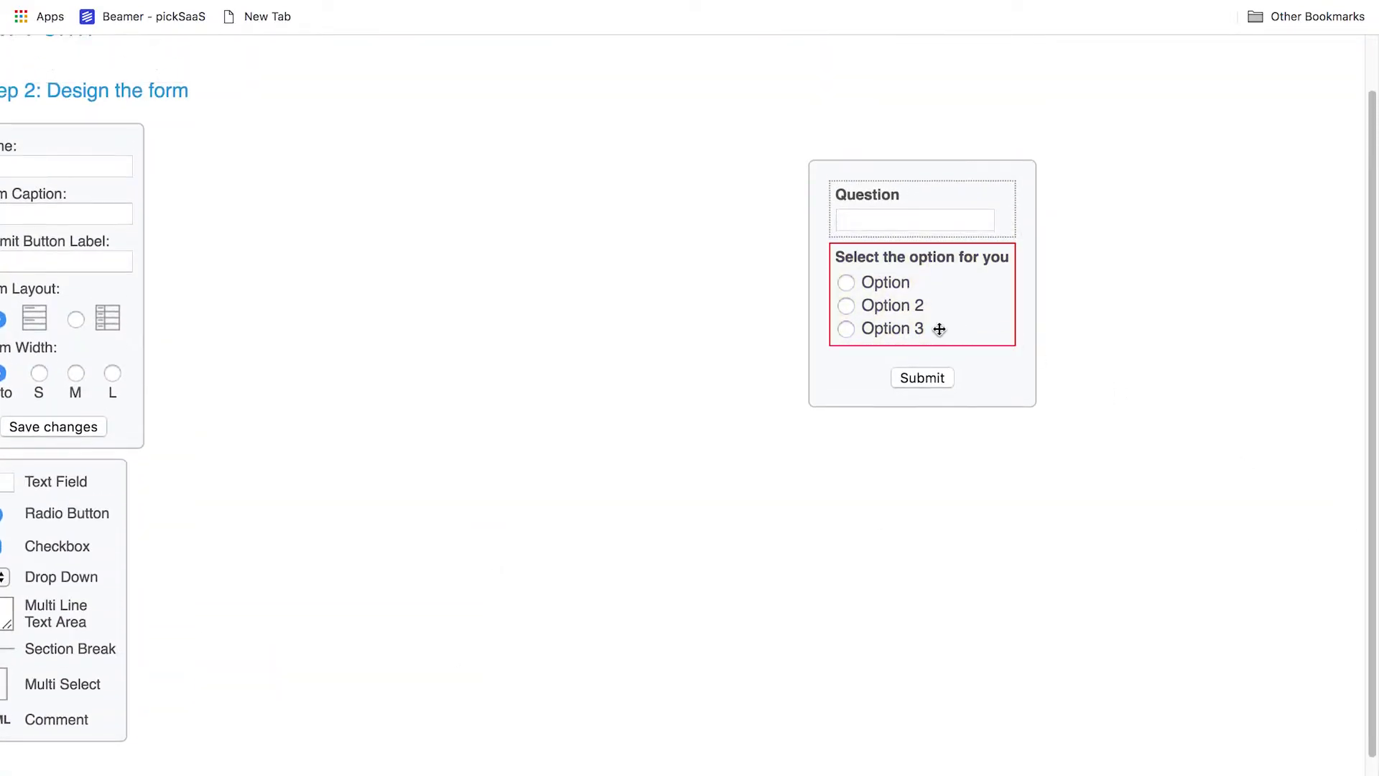
{"action": "left_click", "coordinate": [845, 288]}
{"action": "left_click", "coordinate": [968, 304]}
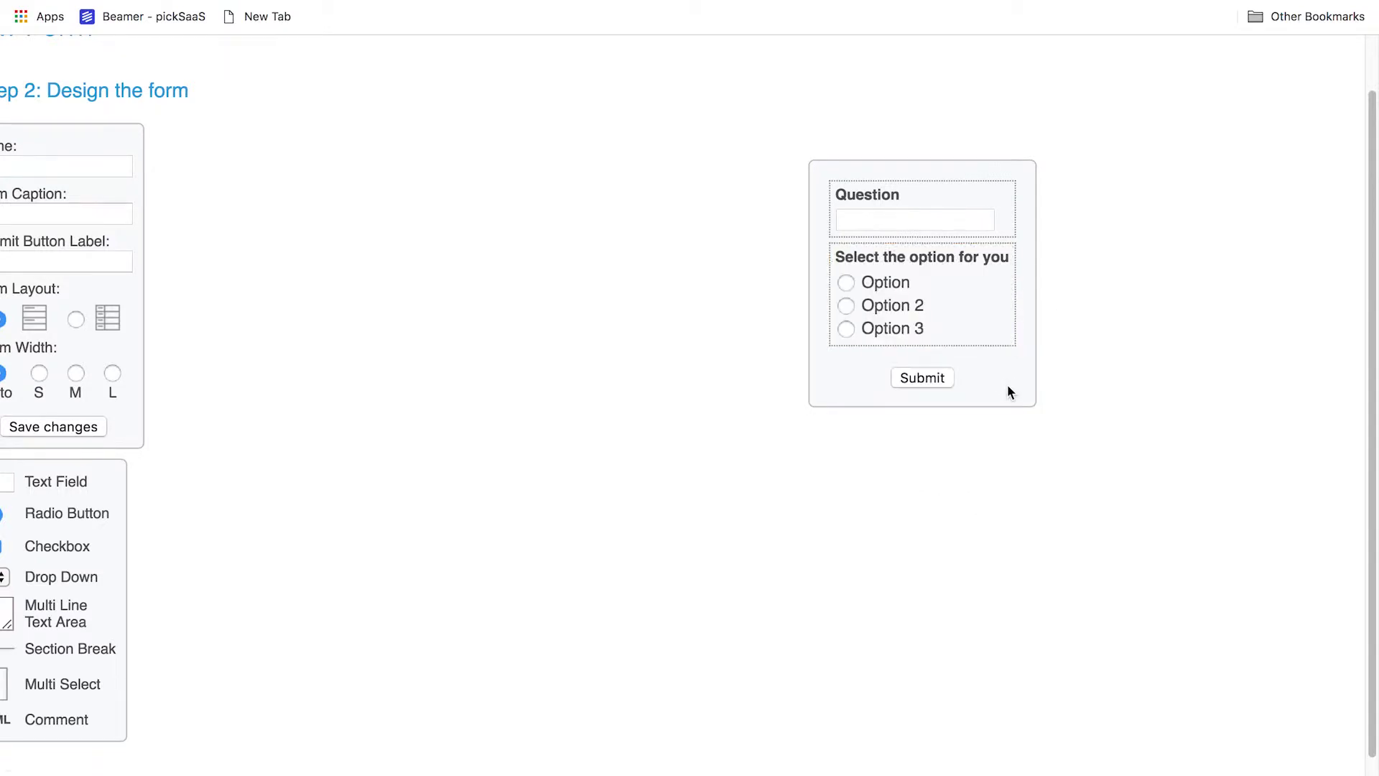
{"action": "left_click", "coordinate": [42, 560]}
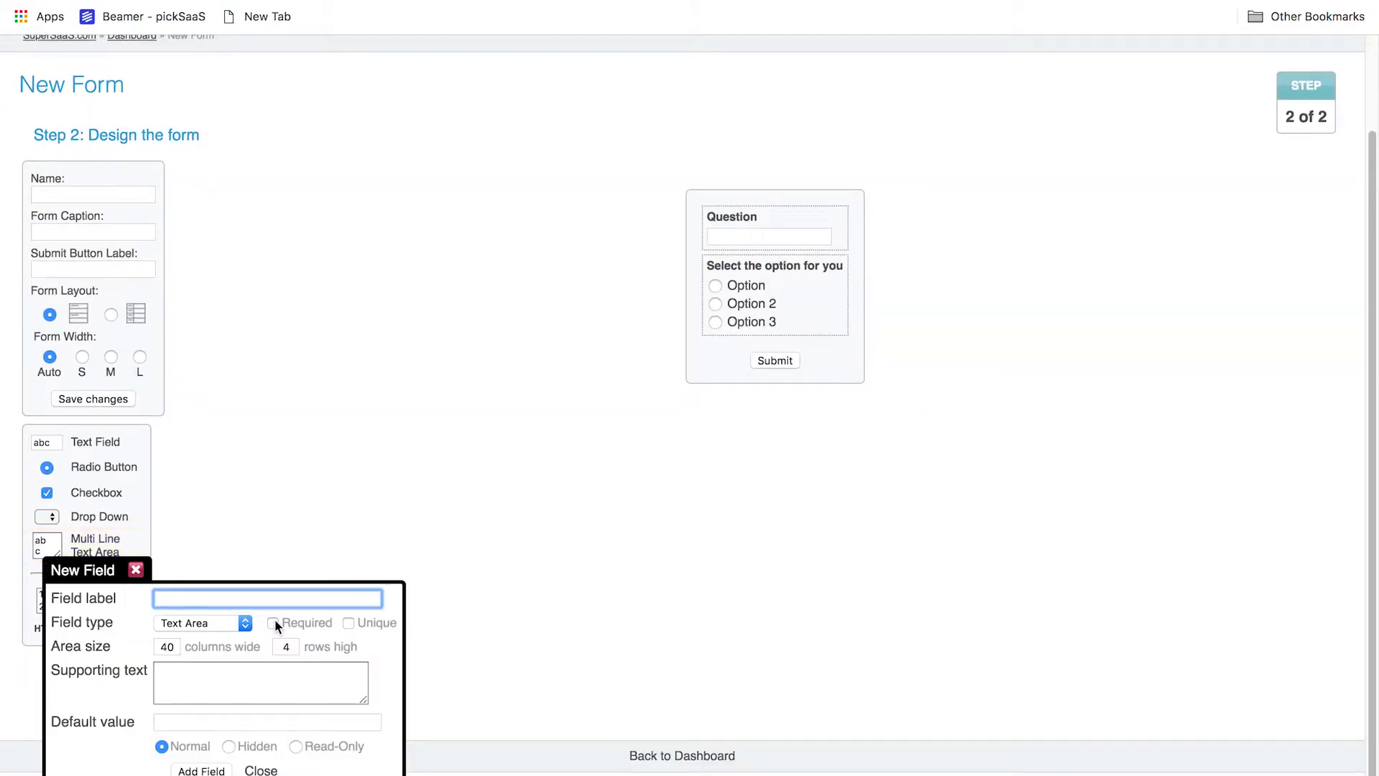
{"action": "type", "text": "File"}
{"action": "left_click", "coordinate": [201, 769]}
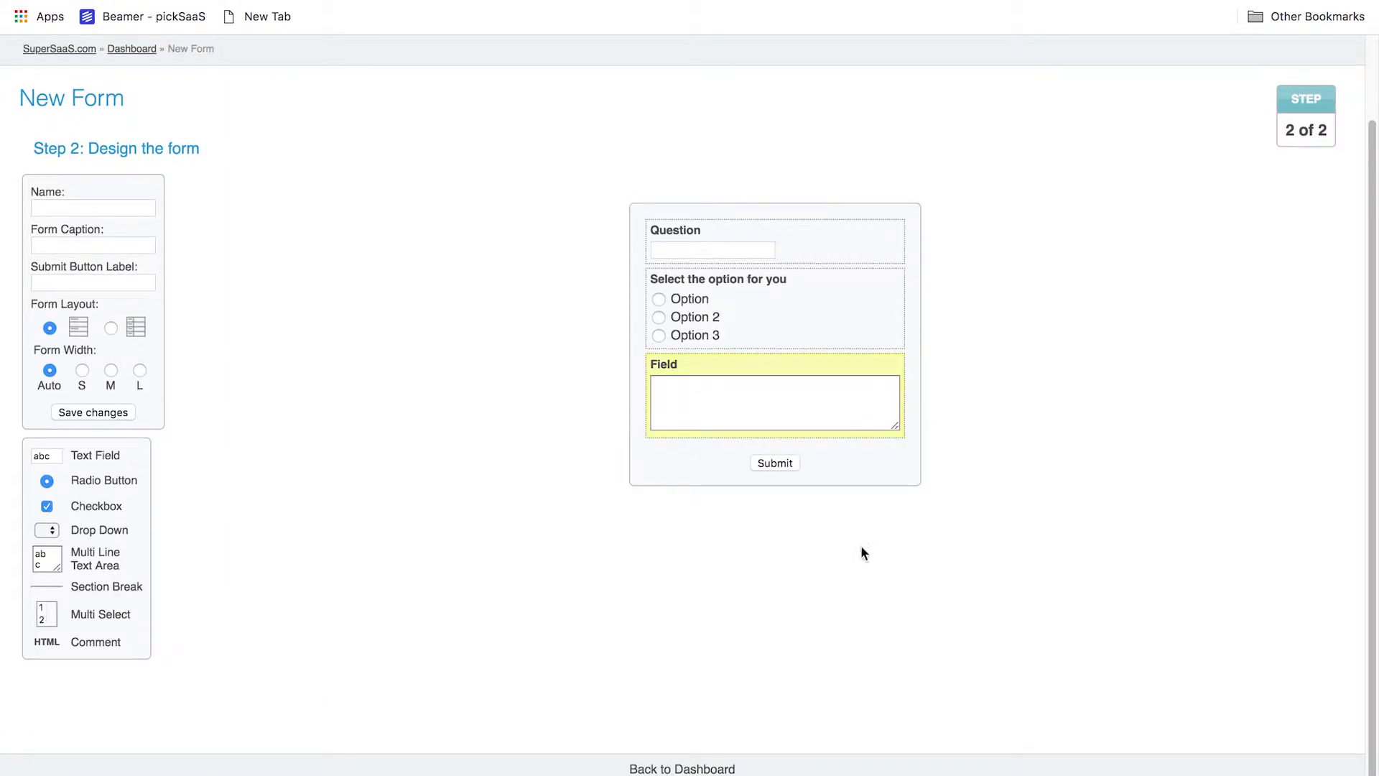
{"action": "left_click", "coordinate": [778, 463]}
Name the form 'New form', save it, and send a test submission through the live form
{"action": "left_click", "coordinate": [72, 305]}
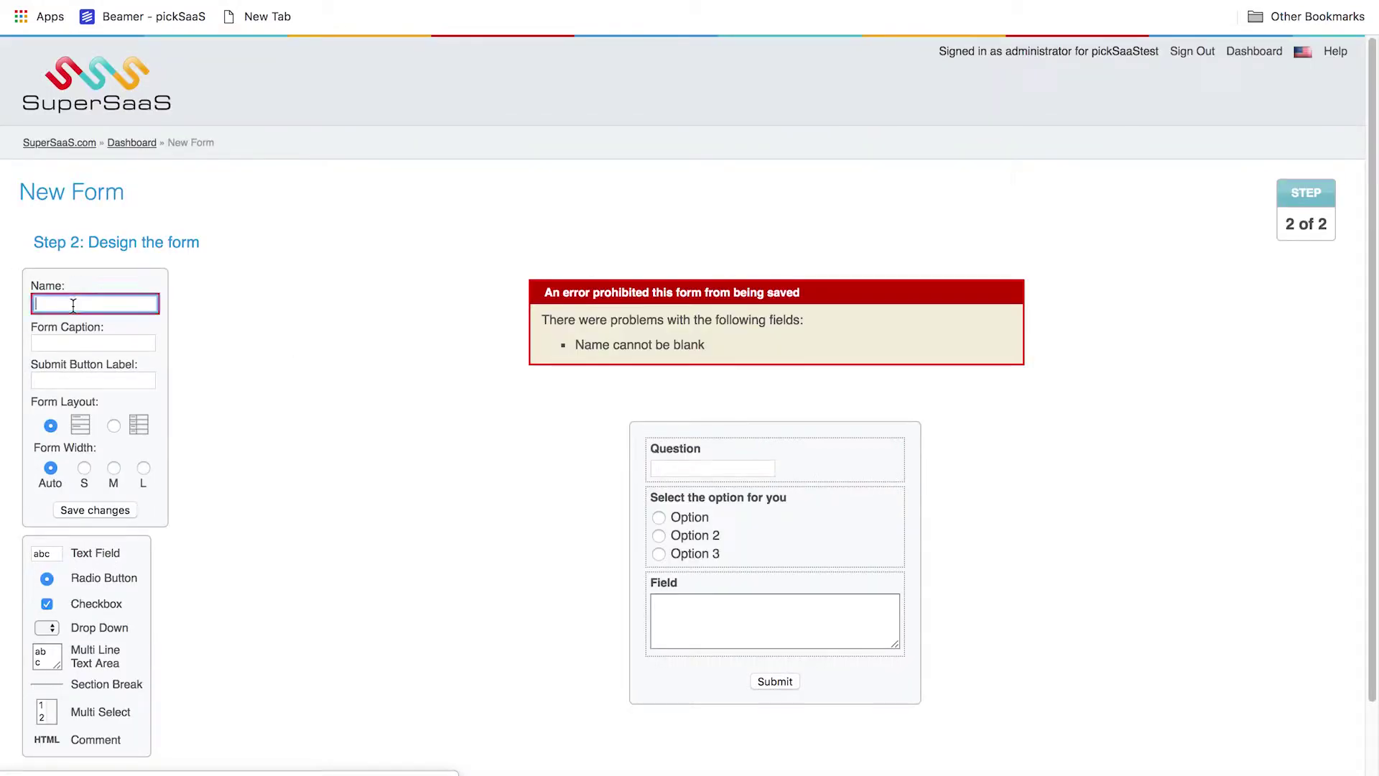
{"action": "type", "text": "New form"}
{"action": "scroll", "coordinate": [415, 467], "scroll_direction": "up", "scroll_amount": 5}
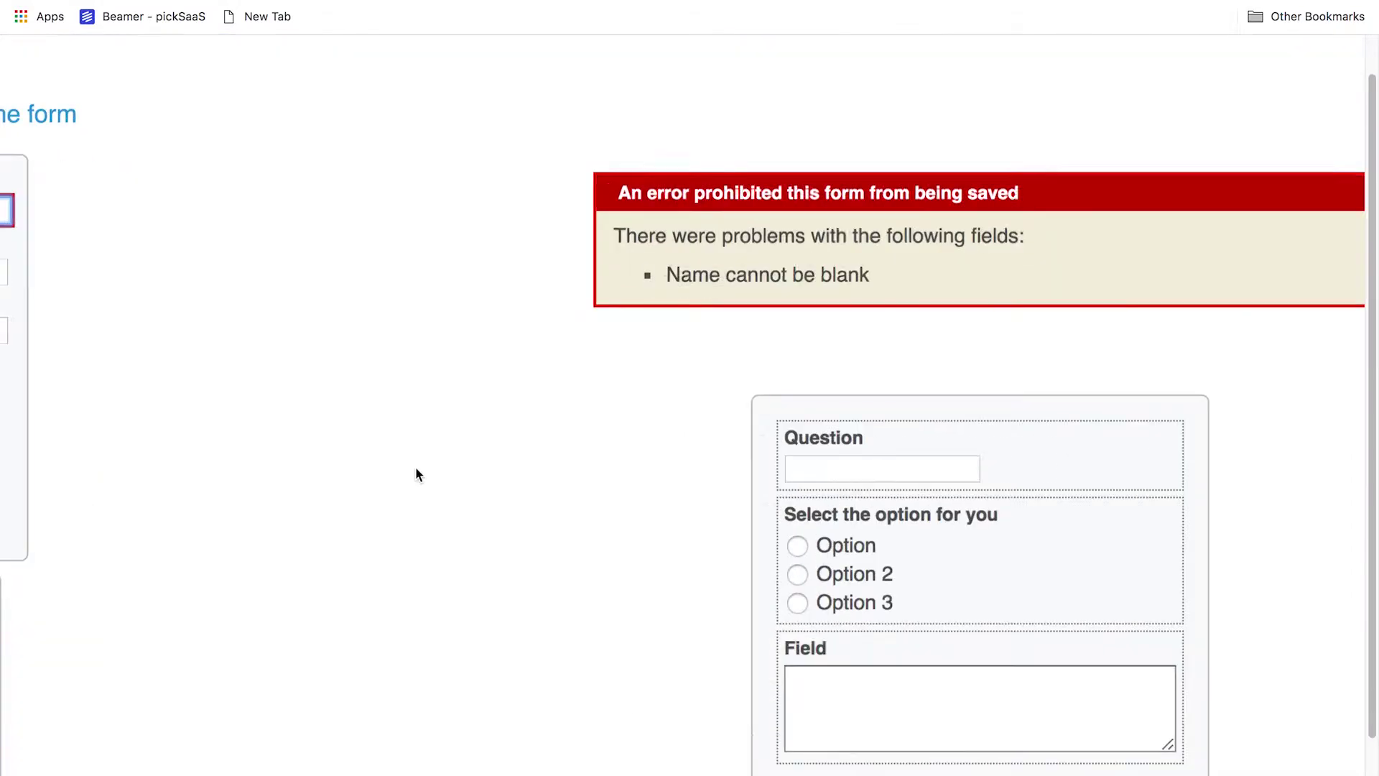
{"action": "scroll", "coordinate": [415, 467], "scroll_direction": "down", "scroll_amount": 3}
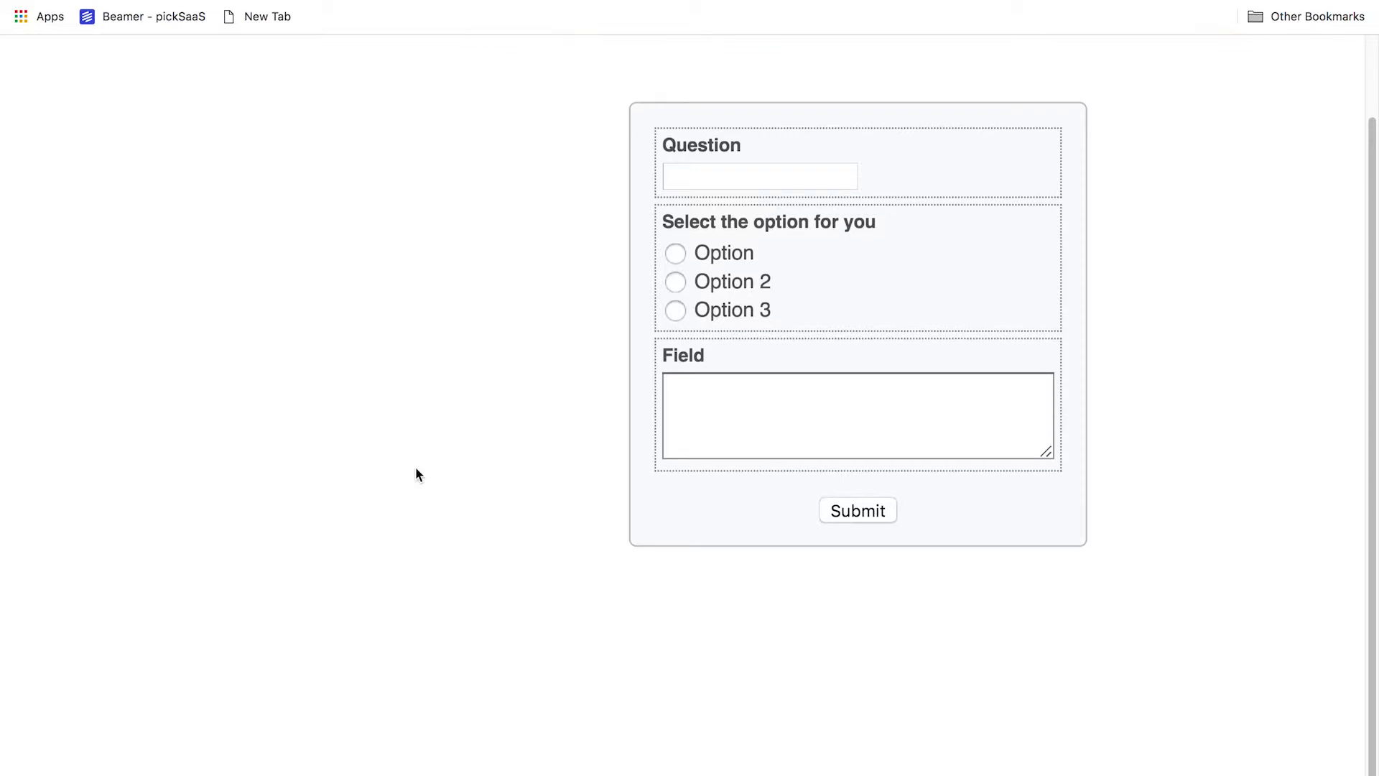
{"action": "left_click", "coordinate": [879, 514]}
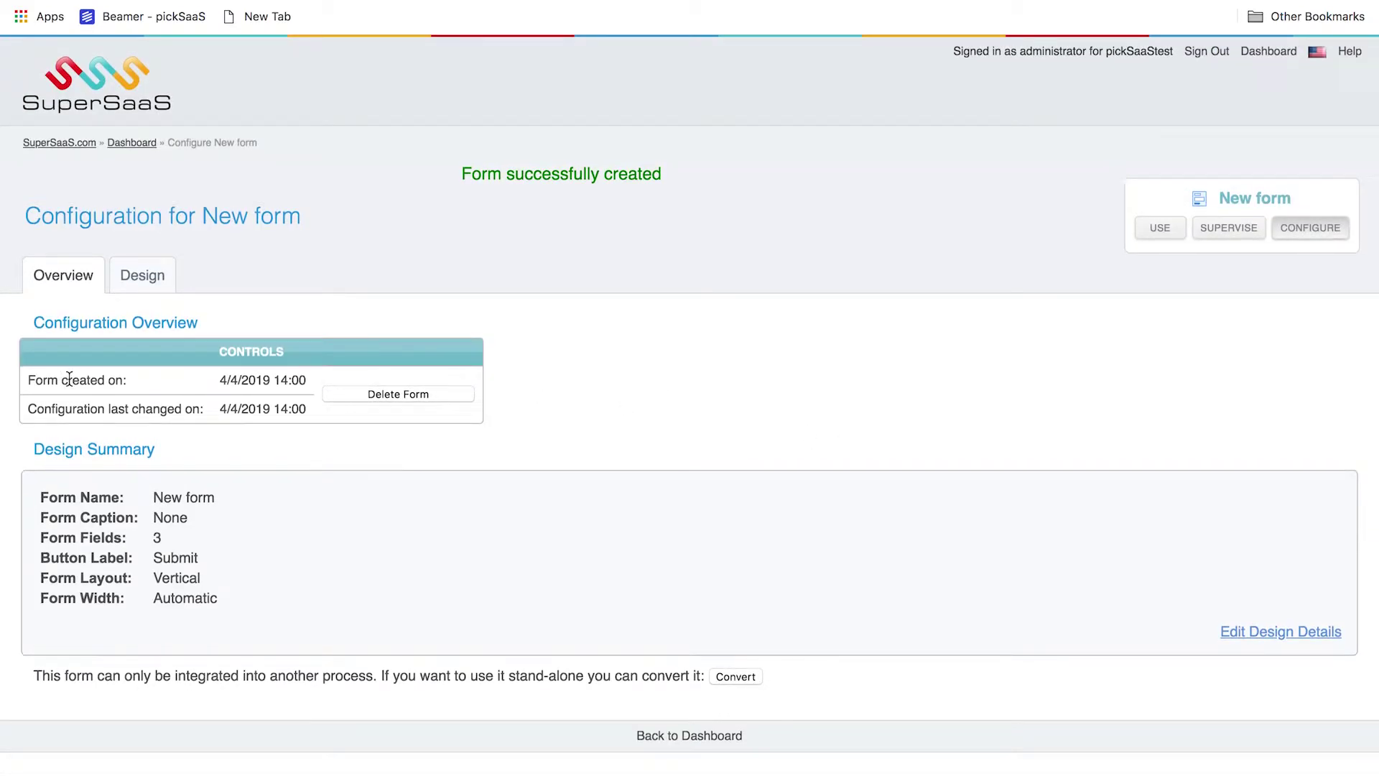
{"action": "left_click", "coordinate": [1161, 229]}
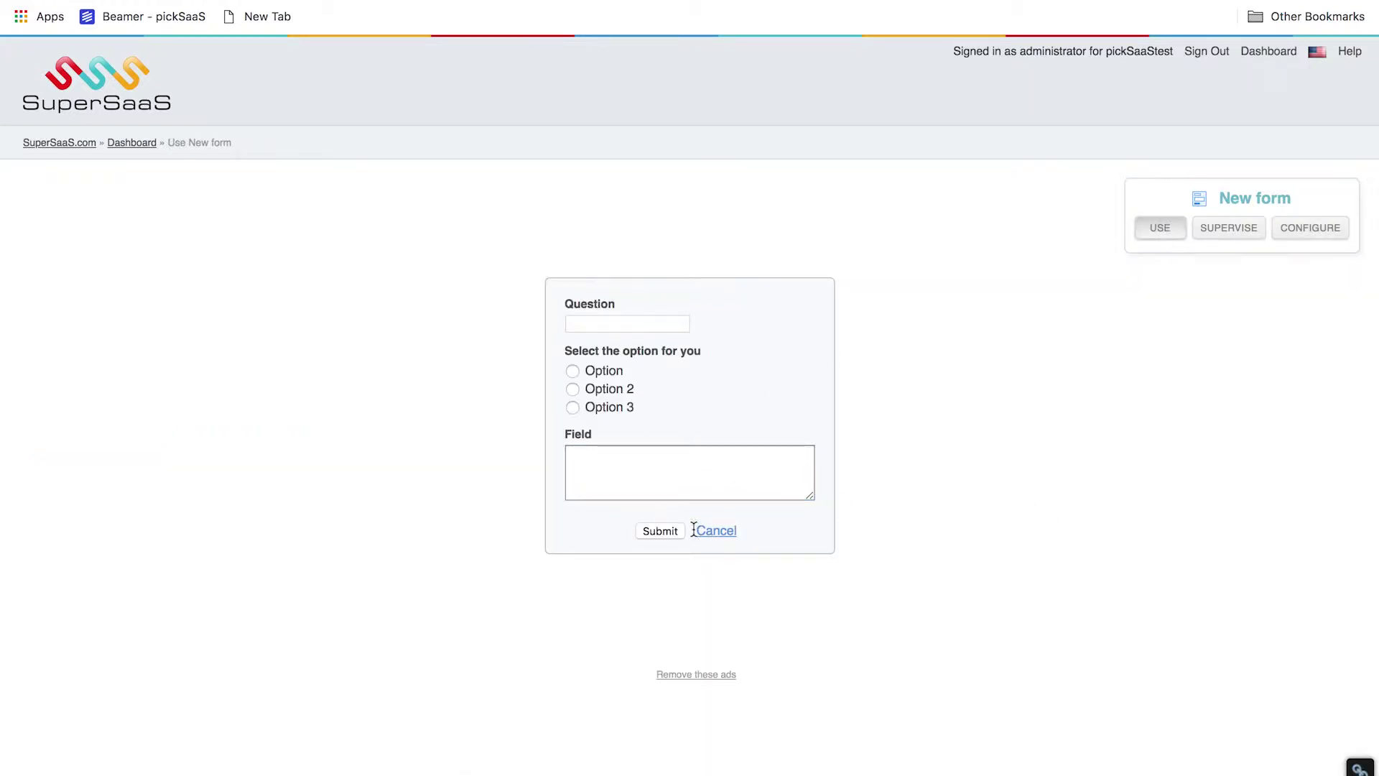
{"action": "left_click", "coordinate": [662, 531]}
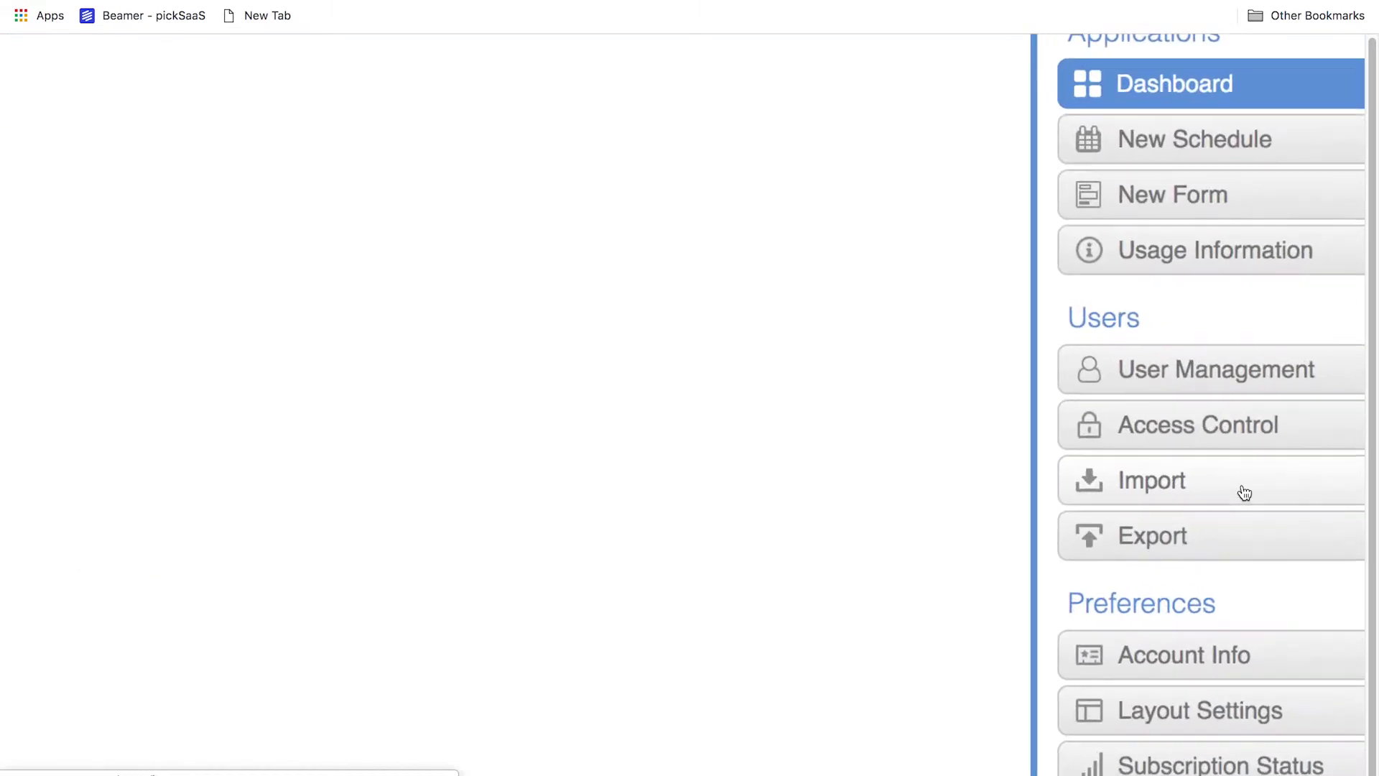
Open User Management and confirm no users are registered for the account
{"action": "scroll", "coordinate": [1245, 493], "scroll_direction": "right", "scroll_amount": 2}
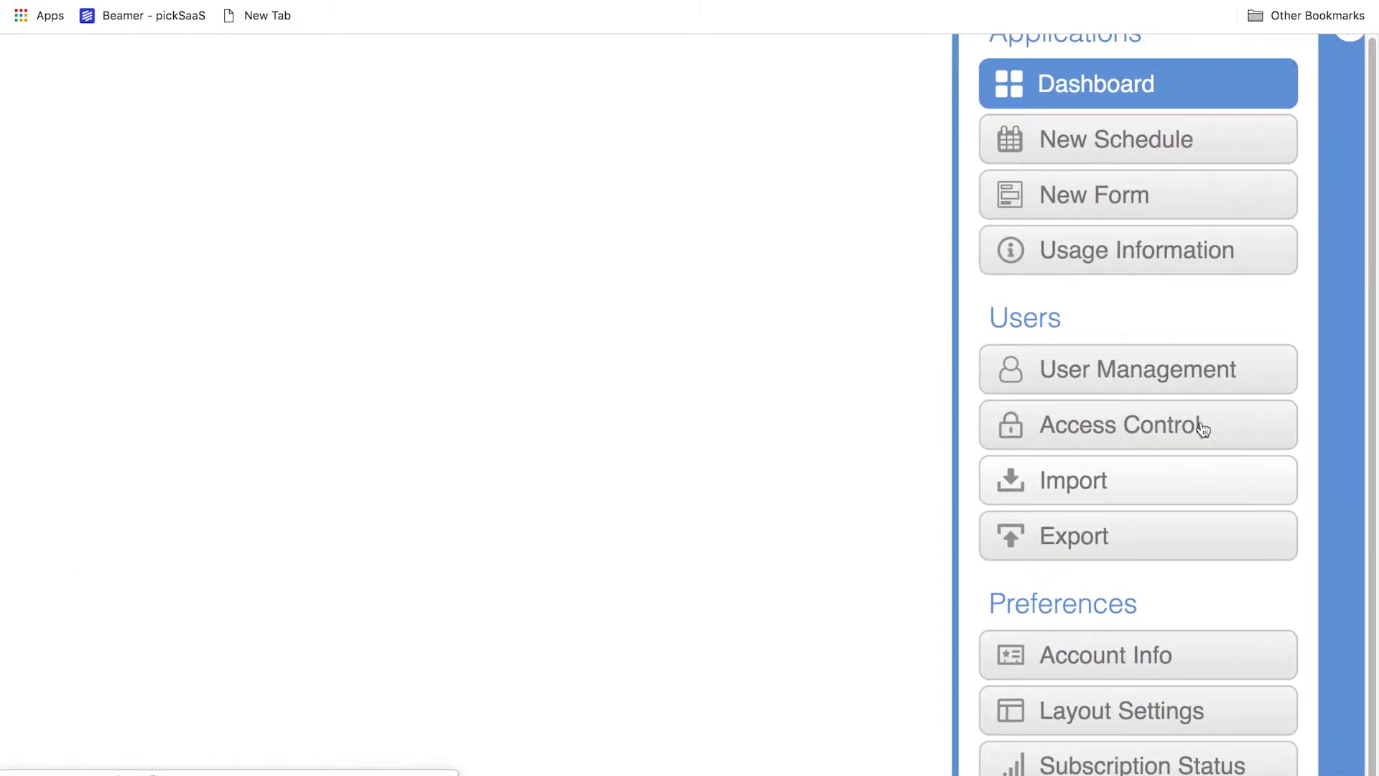
{"action": "left_click", "coordinate": [1189, 381]}
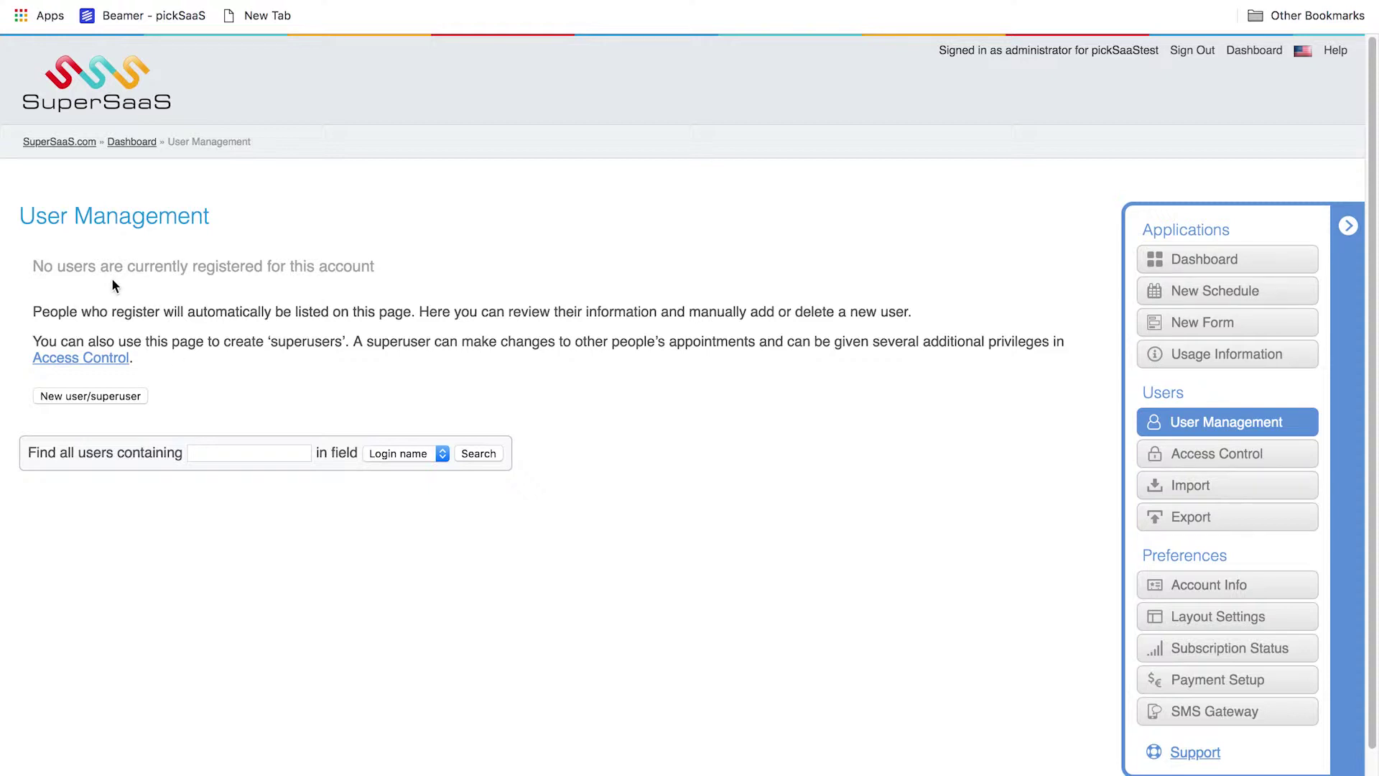
{"action": "scroll", "coordinate": [111, 277], "scroll_direction": "up", "scroll_amount": 5}
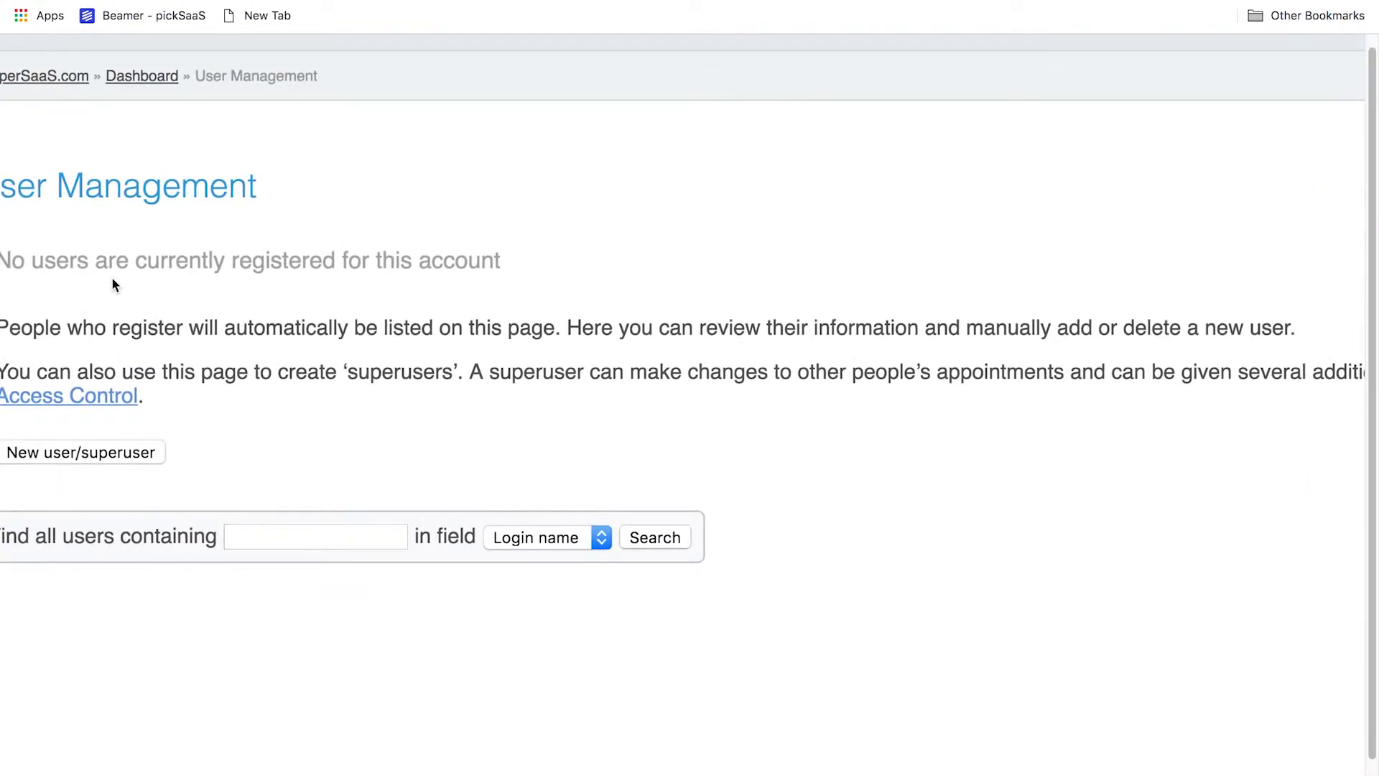
{"action": "scroll", "coordinate": [113, 284], "scroll_direction": "down", "scroll_amount": 2}
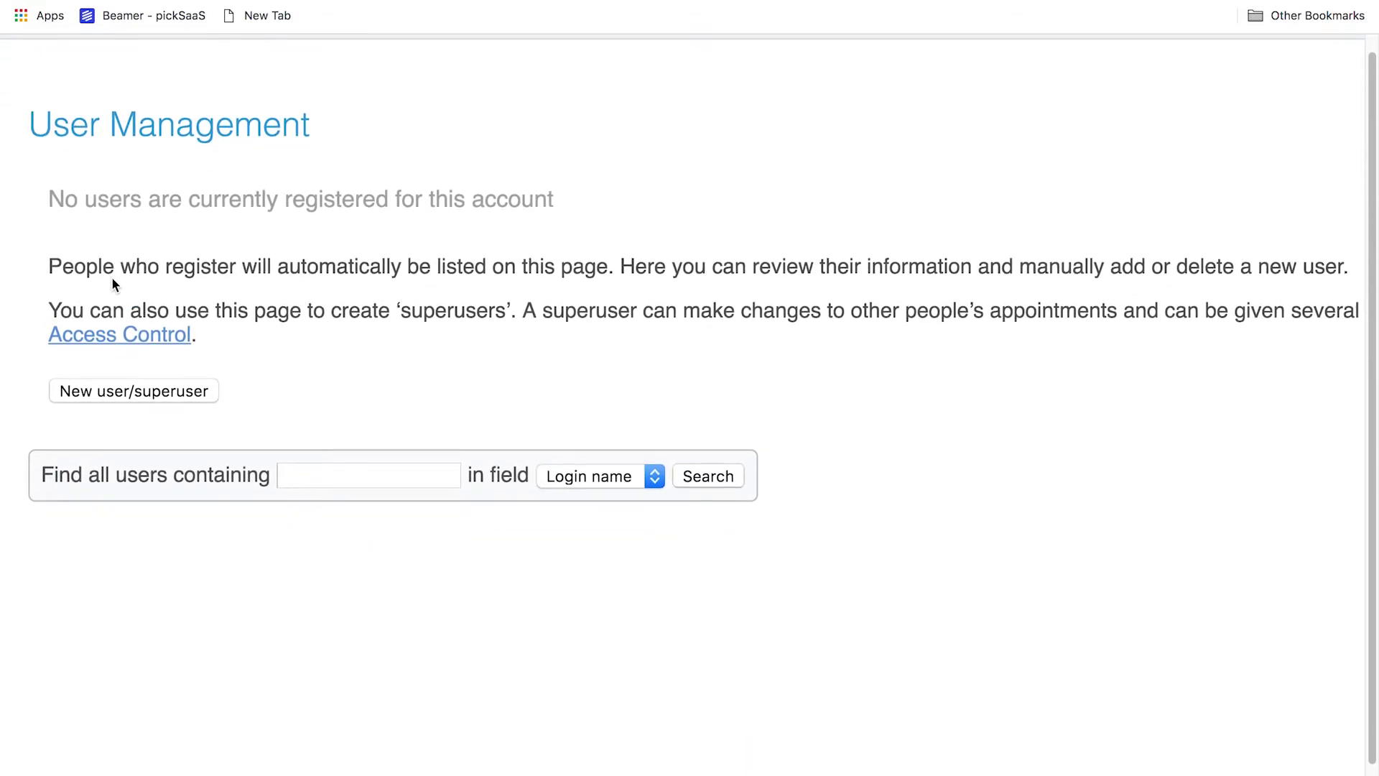
{"action": "scroll", "coordinate": [108, 291], "scroll_direction": "down", "scroll_amount": 5}
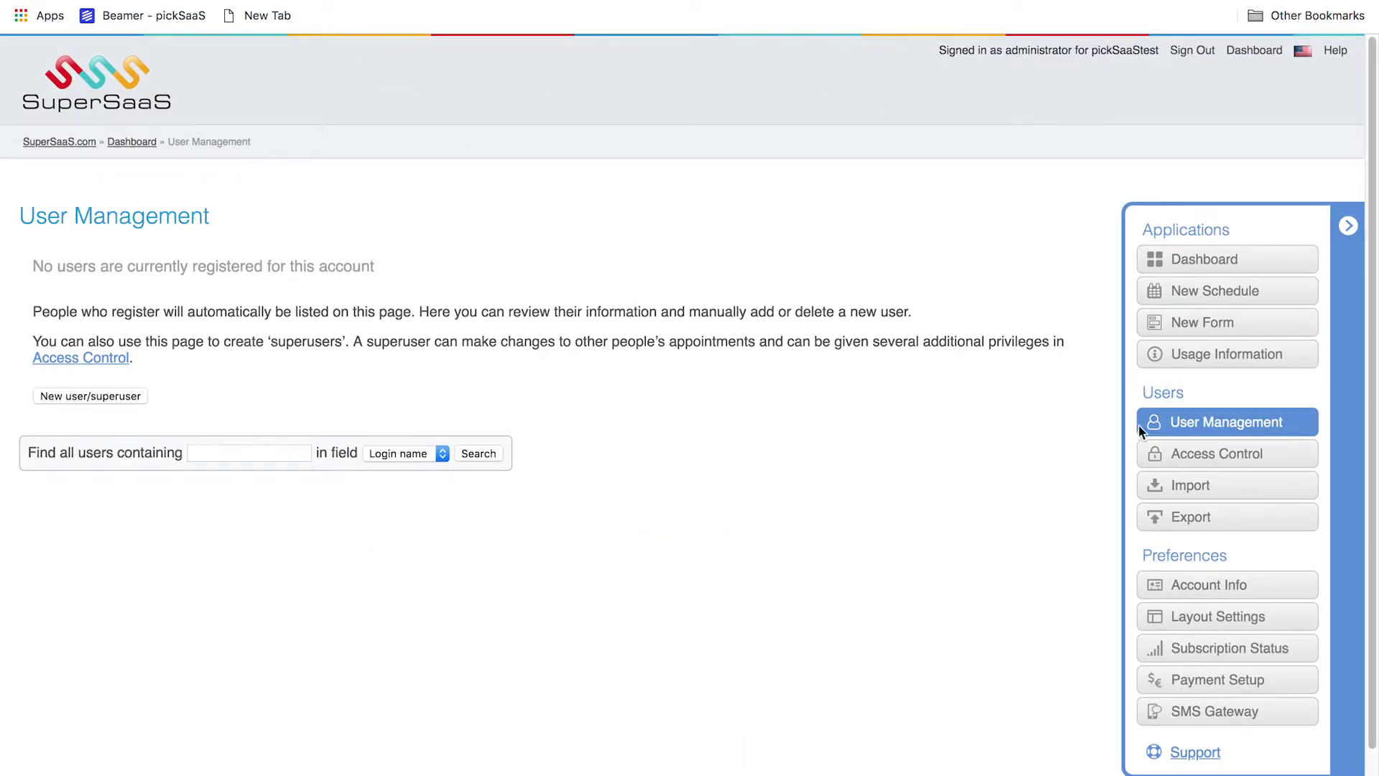
Visit the user Import page, then look over the Access Control settings
{"action": "left_click", "coordinate": [1216, 479]}
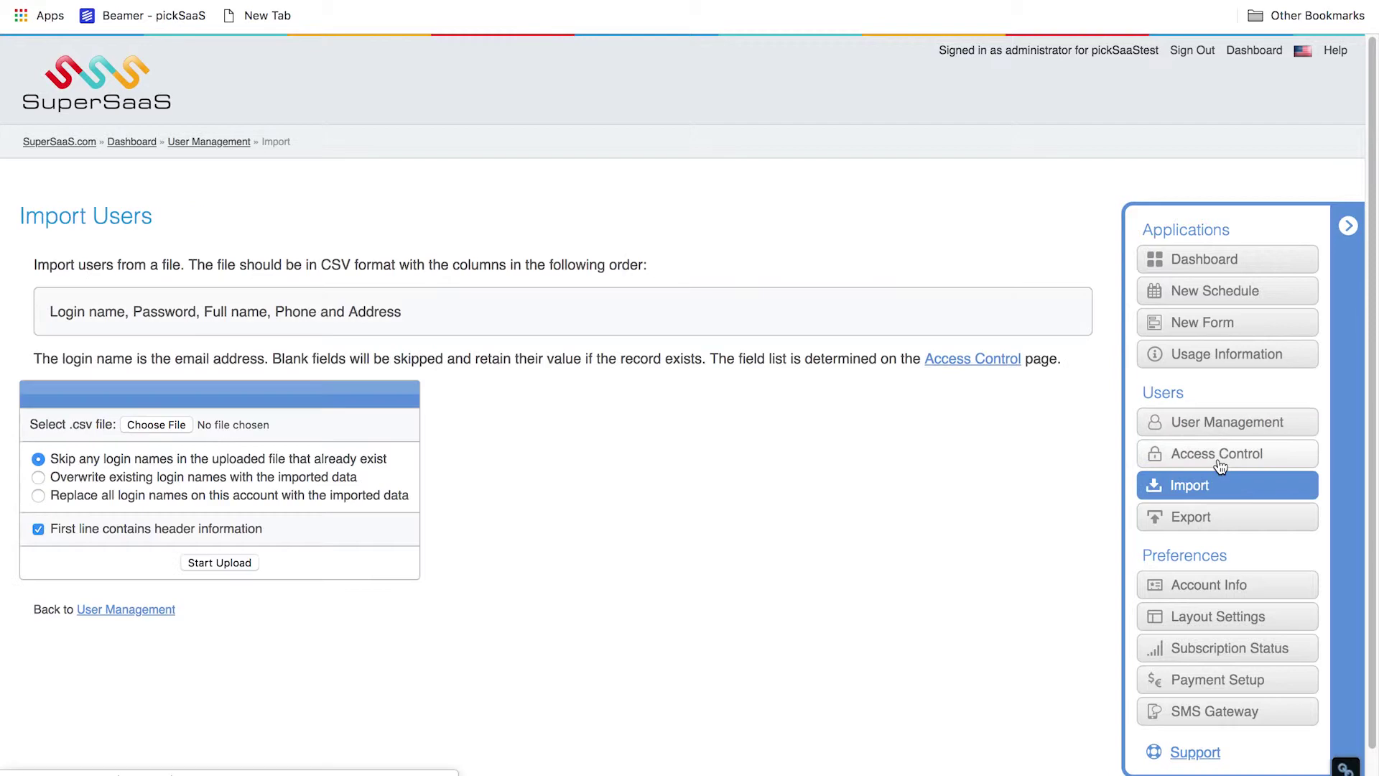
{"action": "left_click", "coordinate": [1224, 460]}
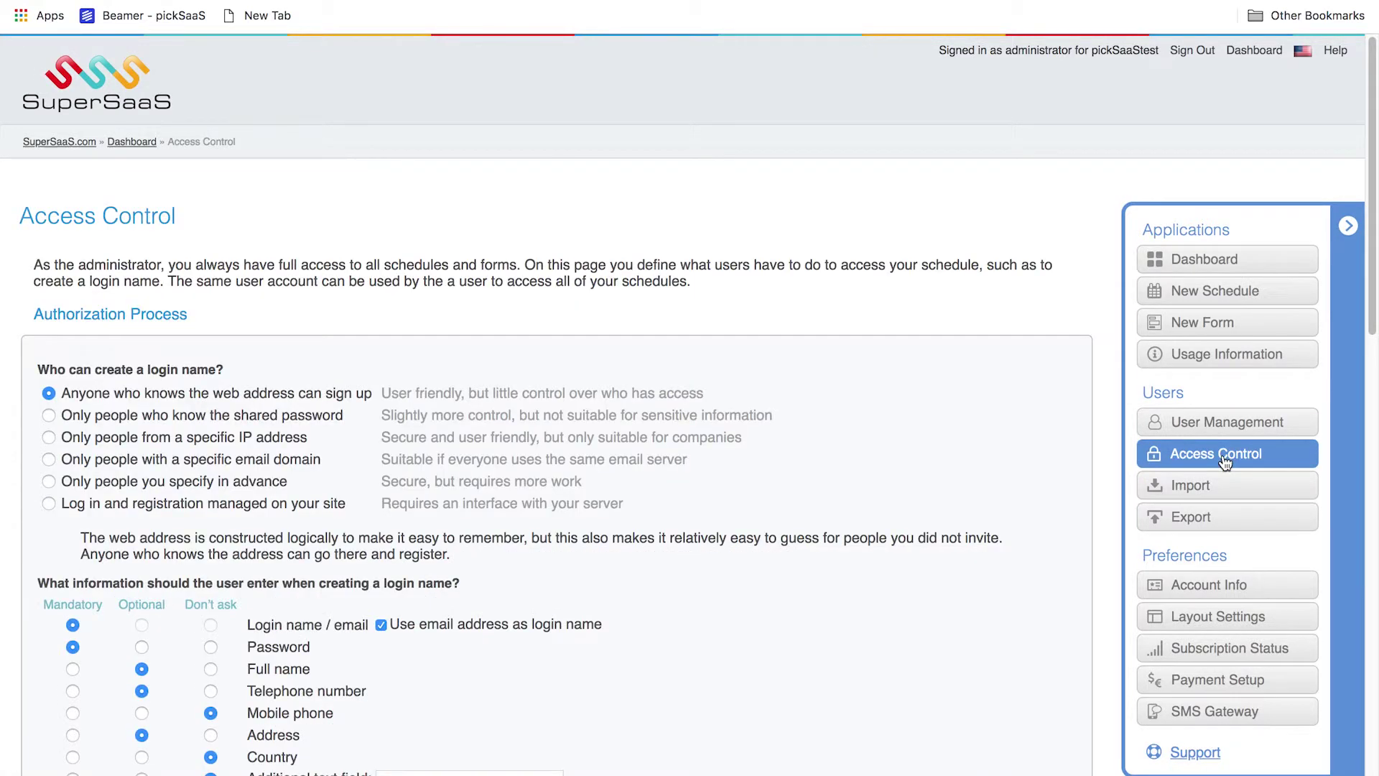
{"action": "scroll", "coordinate": [80, 368], "scroll_direction": "down", "scroll_amount": 1}
{"action": "scroll", "coordinate": [80, 367], "scroll_direction": "up", "scroll_amount": 5}
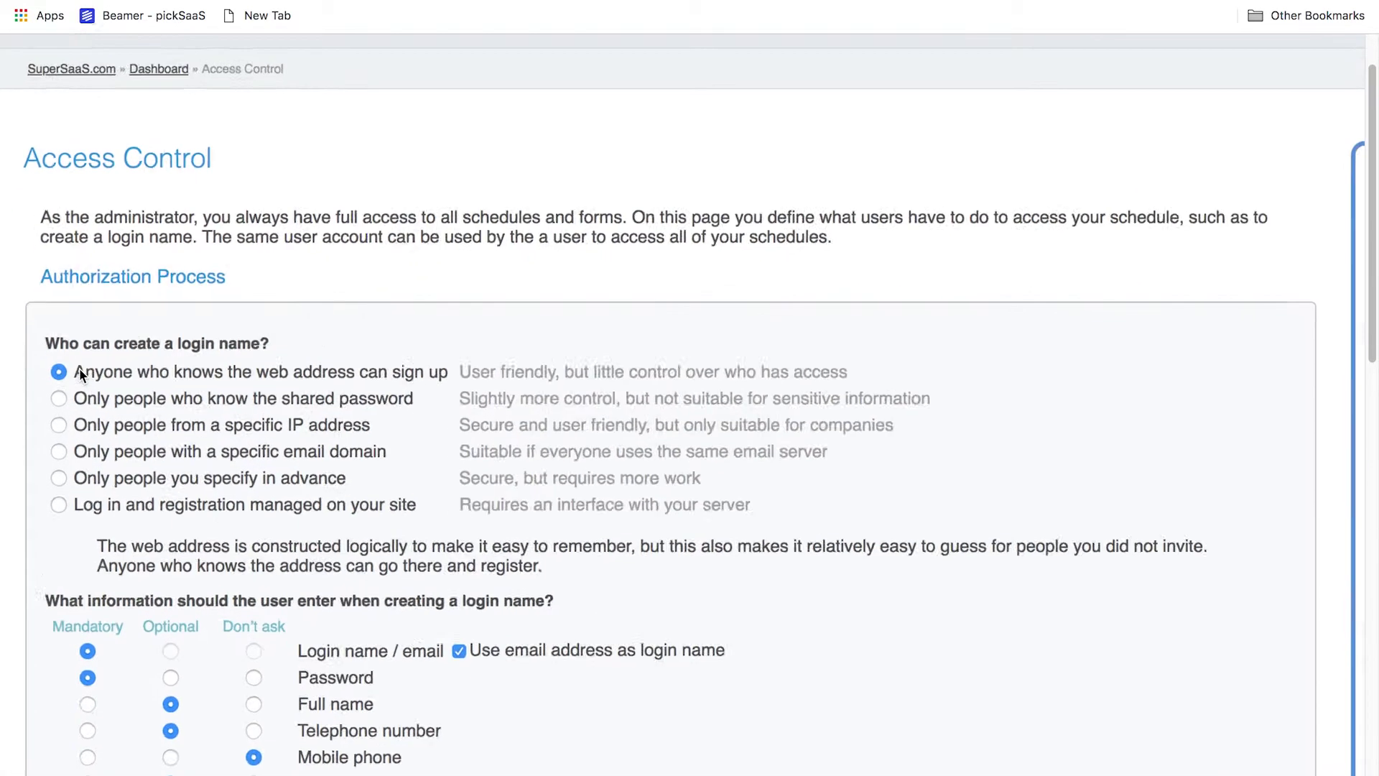
{"action": "scroll", "coordinate": [79, 368], "scroll_direction": "down", "scroll_amount": 3}
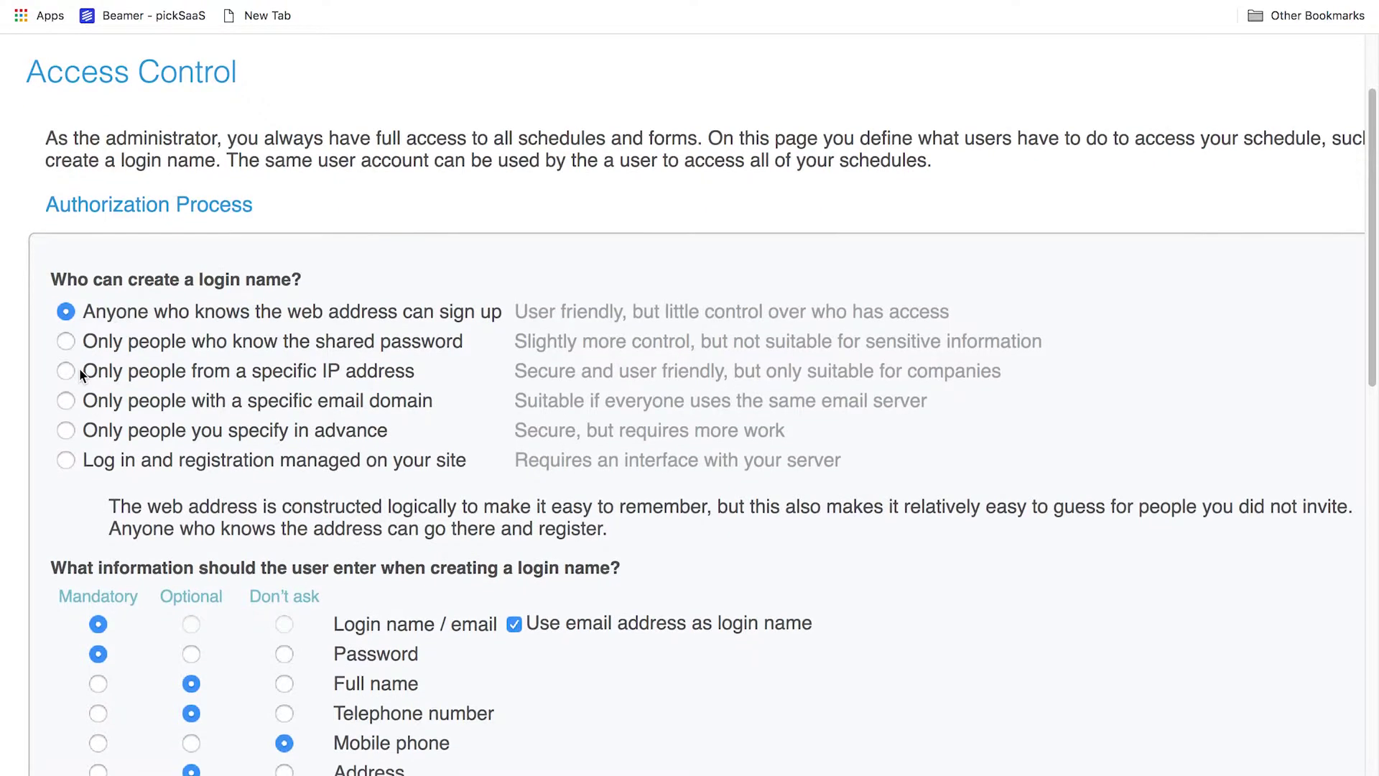
{"action": "scroll", "coordinate": [79, 368], "scroll_direction": "up", "scroll_amount": 3}
{"action": "scroll", "coordinate": [79, 368], "scroll_direction": "down", "scroll_amount": 6}
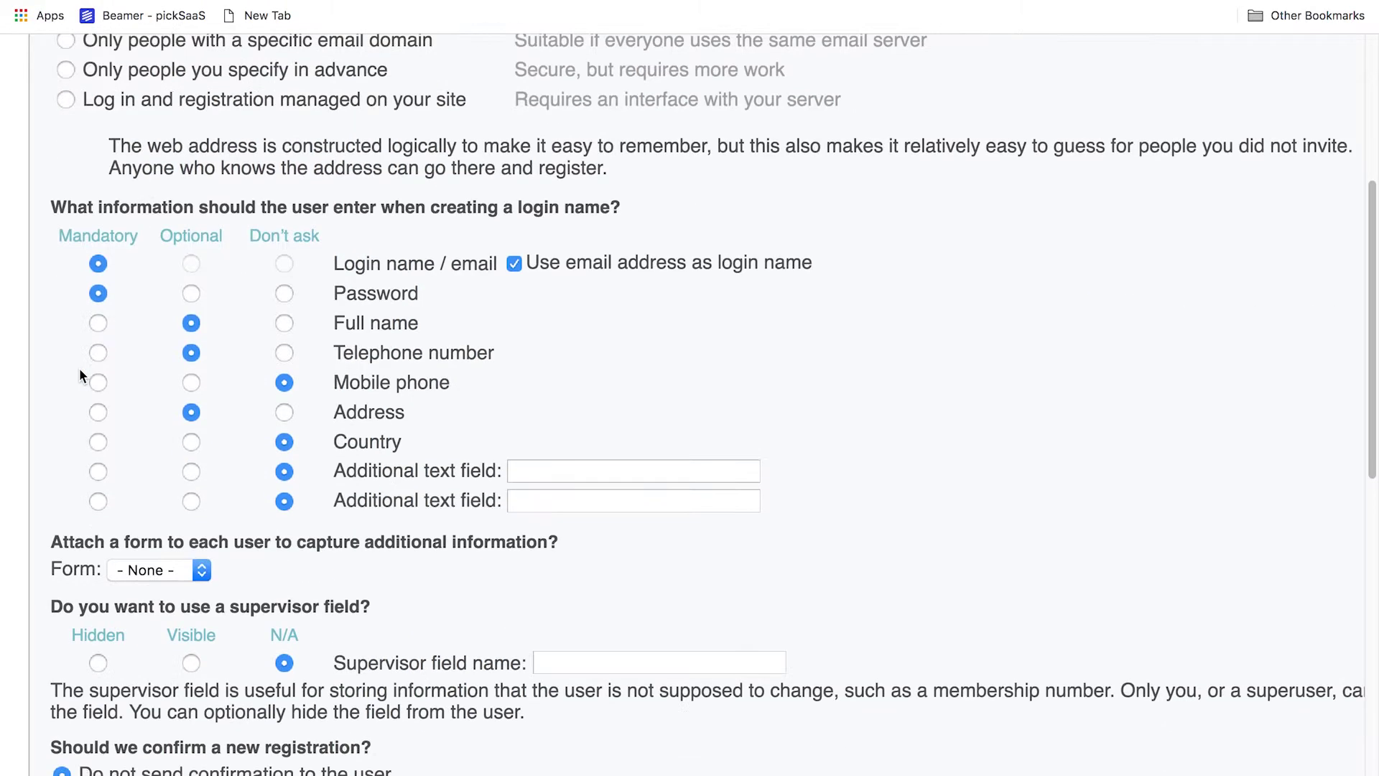
{"action": "scroll", "coordinate": [80, 374], "scroll_direction": "down", "scroll_amount": 3}
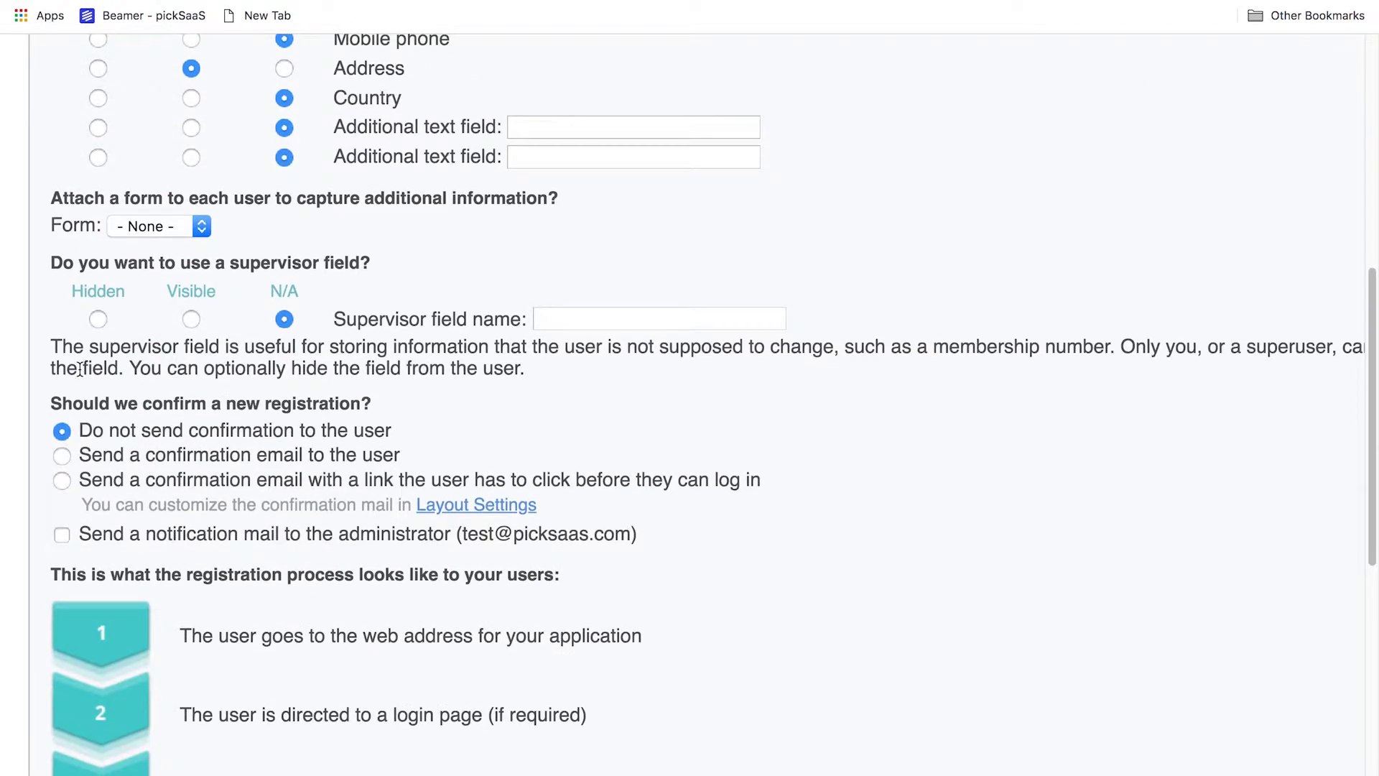
{"action": "scroll", "coordinate": [81, 374], "scroll_direction": "down", "scroll_amount": 5}
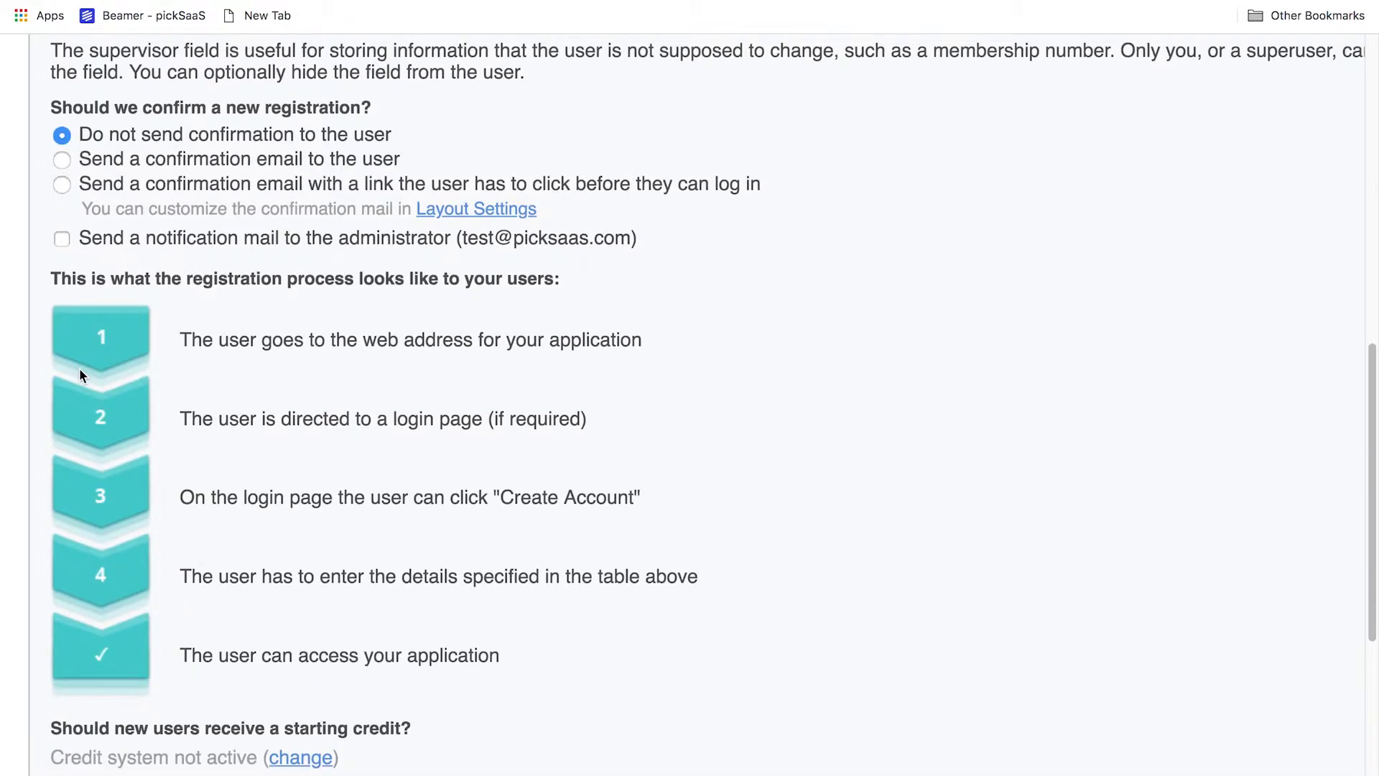
{"action": "scroll", "coordinate": [79, 373], "scroll_direction": "down", "scroll_amount": 3}
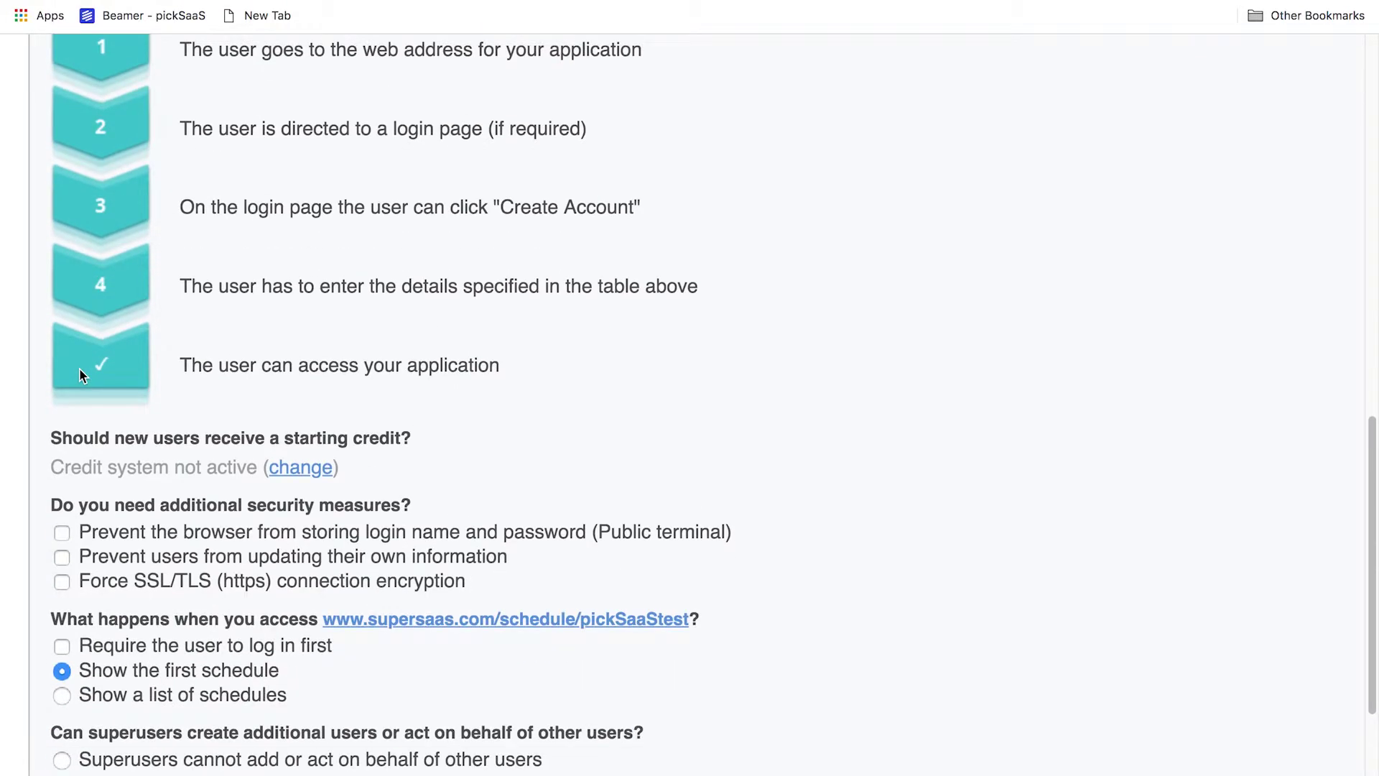
{"action": "scroll", "coordinate": [79, 368], "scroll_direction": "down", "scroll_amount": 2}
{"action": "key", "text": "super+minus"}
{"action": "key", "text": "super+minus"}
{"action": "scroll", "coordinate": [79, 368], "scroll_direction": "up", "scroll_amount": 8}
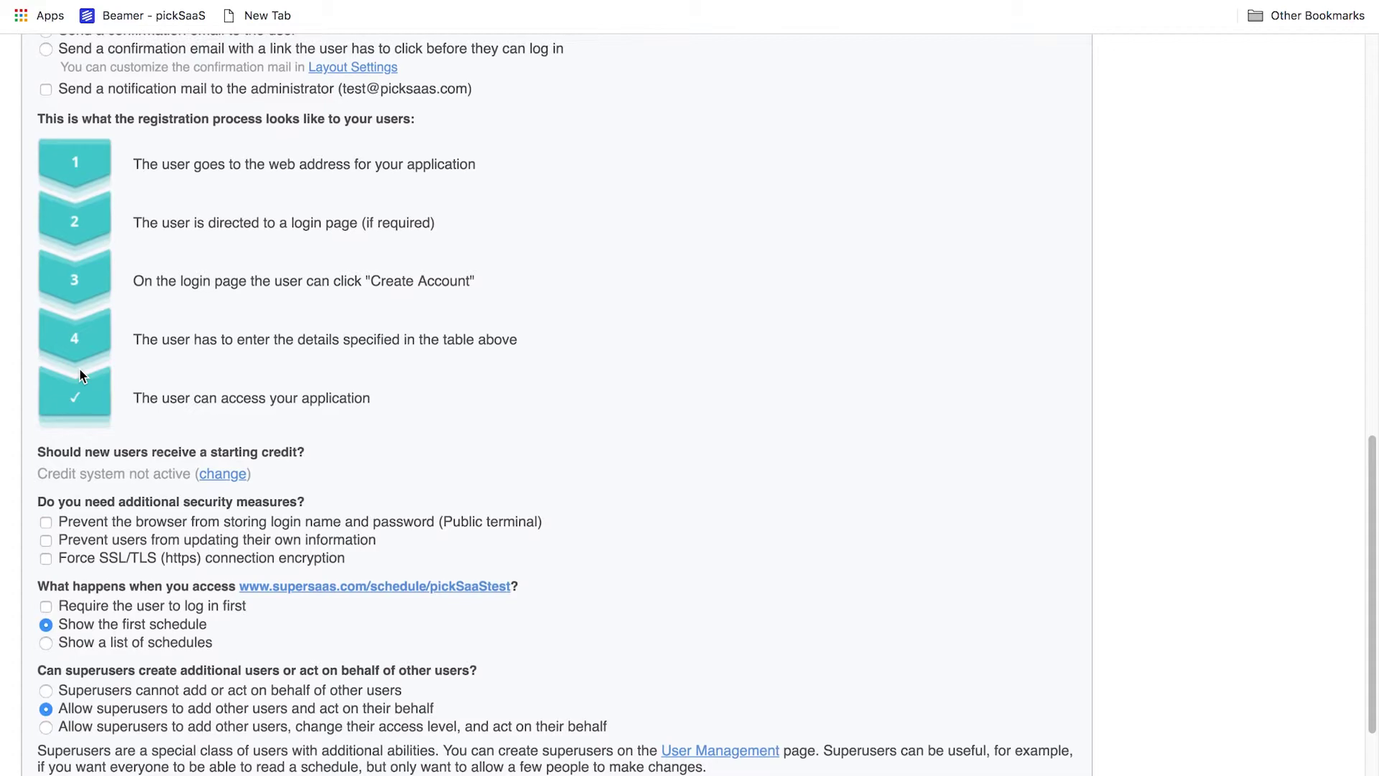
{"action": "scroll", "coordinate": [81, 373], "scroll_direction": "up", "scroll_amount": 6}
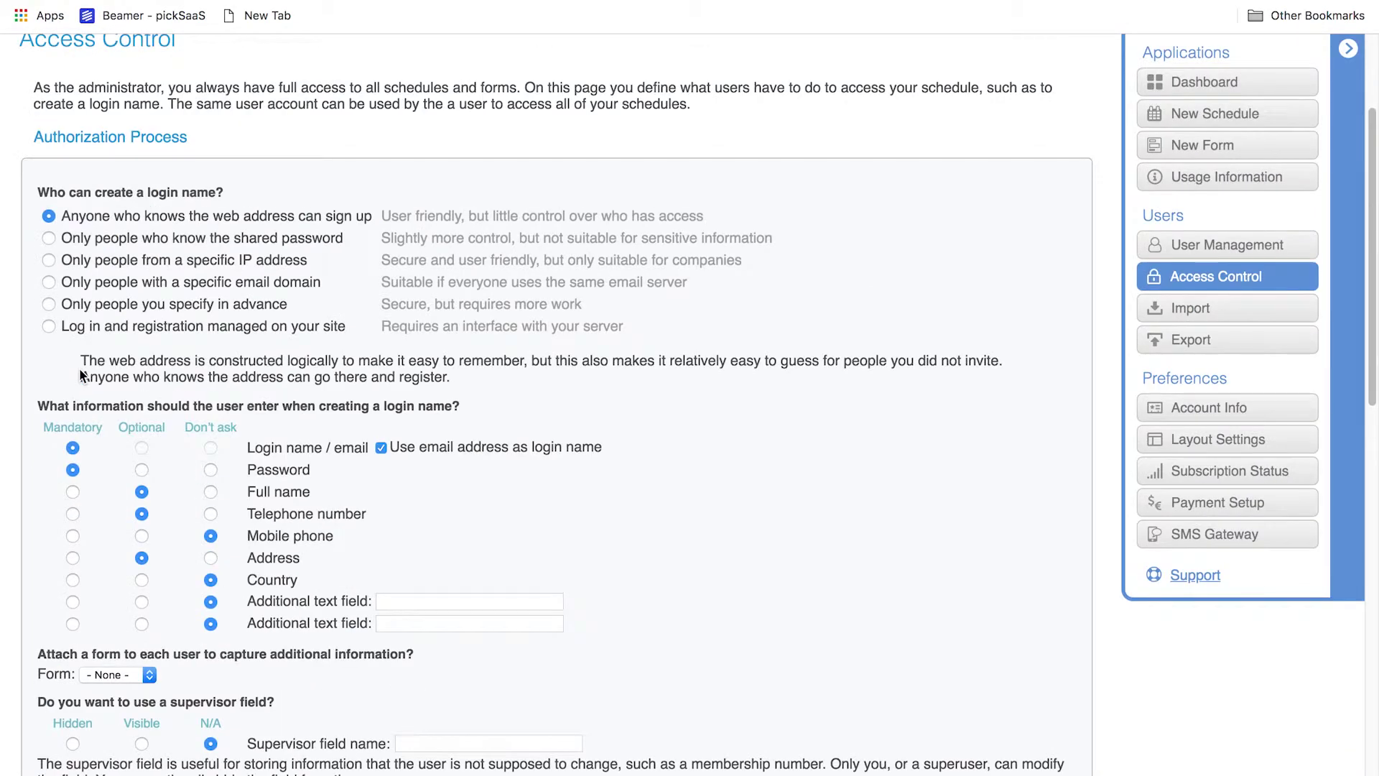
{"action": "key", "text": "super+plus"}
{"action": "key", "text": "super+plus"}
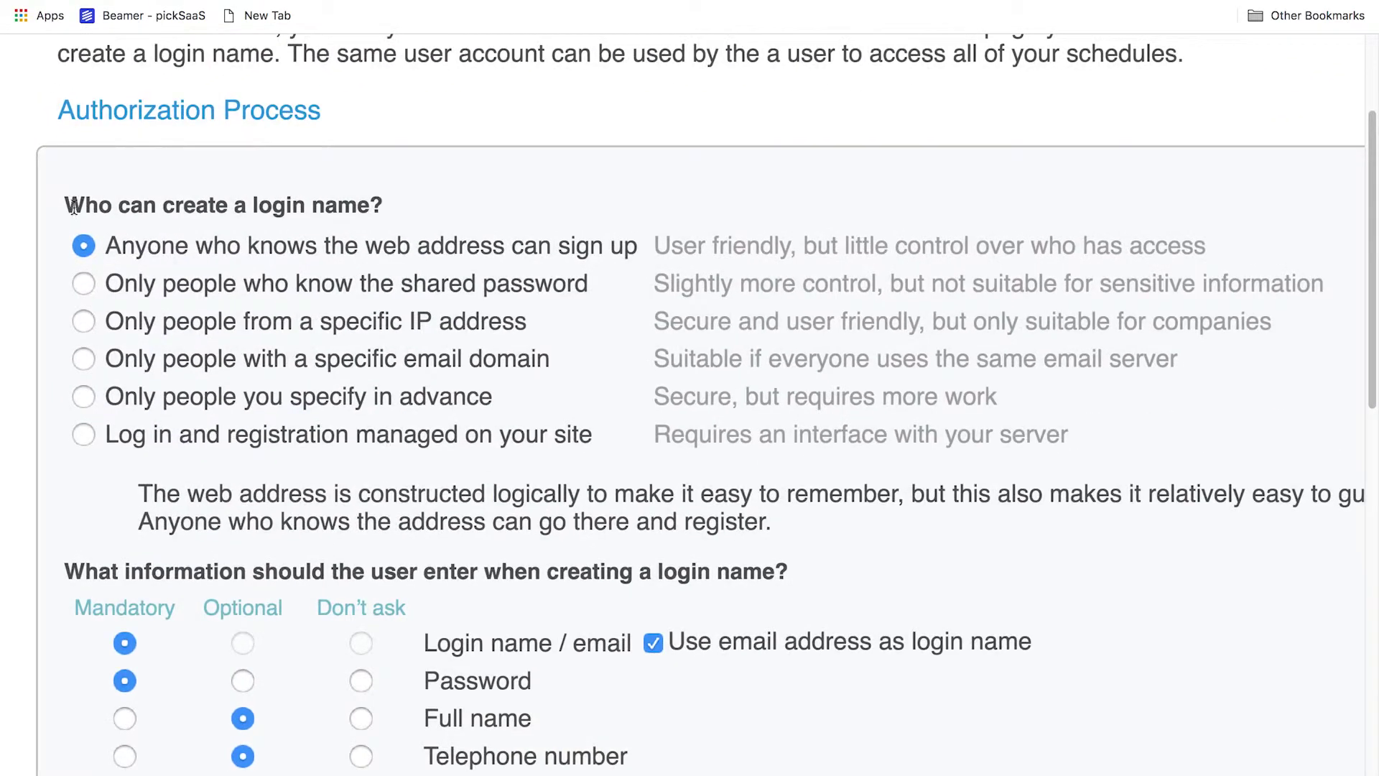
Try each login-creation restriction, leaving sign-up open to anyone who knows the web address
{"action": "left_click", "coordinate": [83, 284]}
{"action": "left_click", "coordinate": [84, 323]}
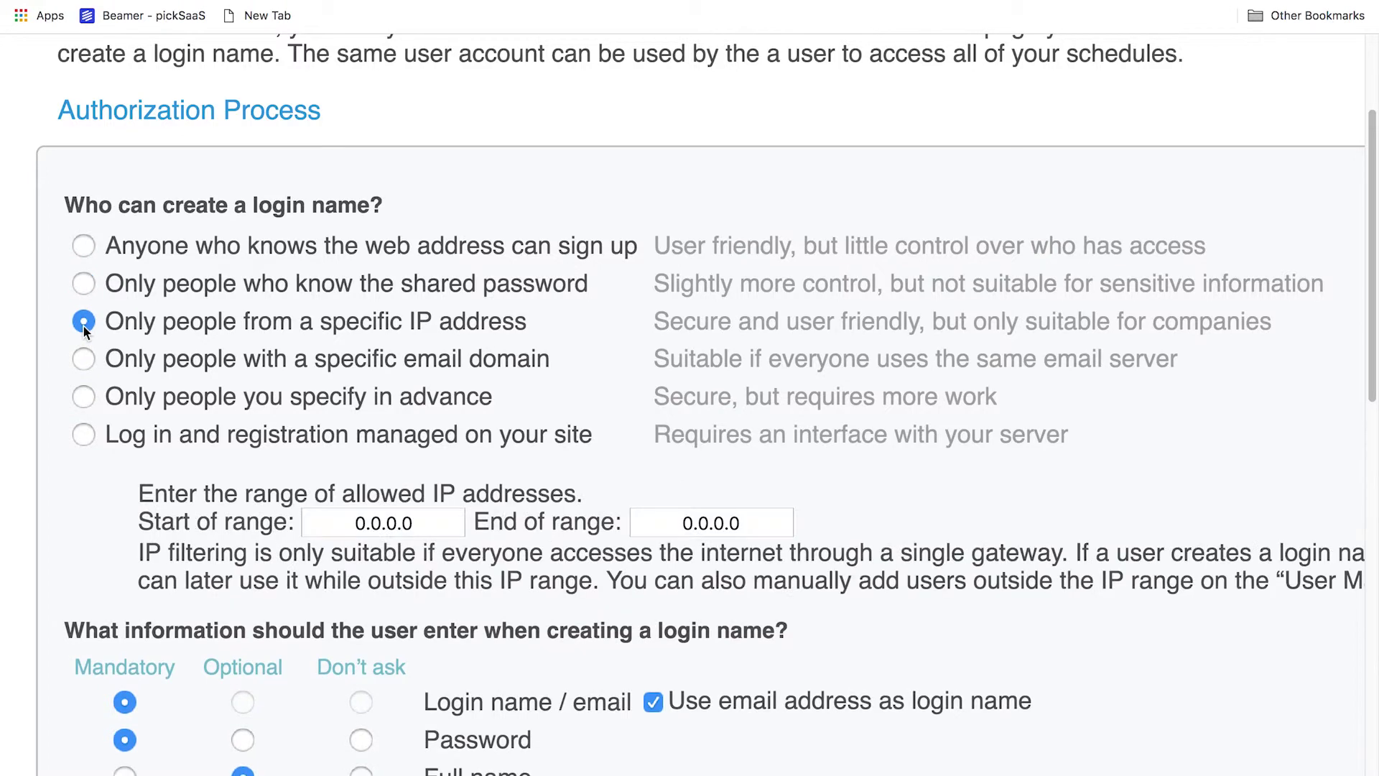
{"action": "left_click", "coordinate": [85, 359]}
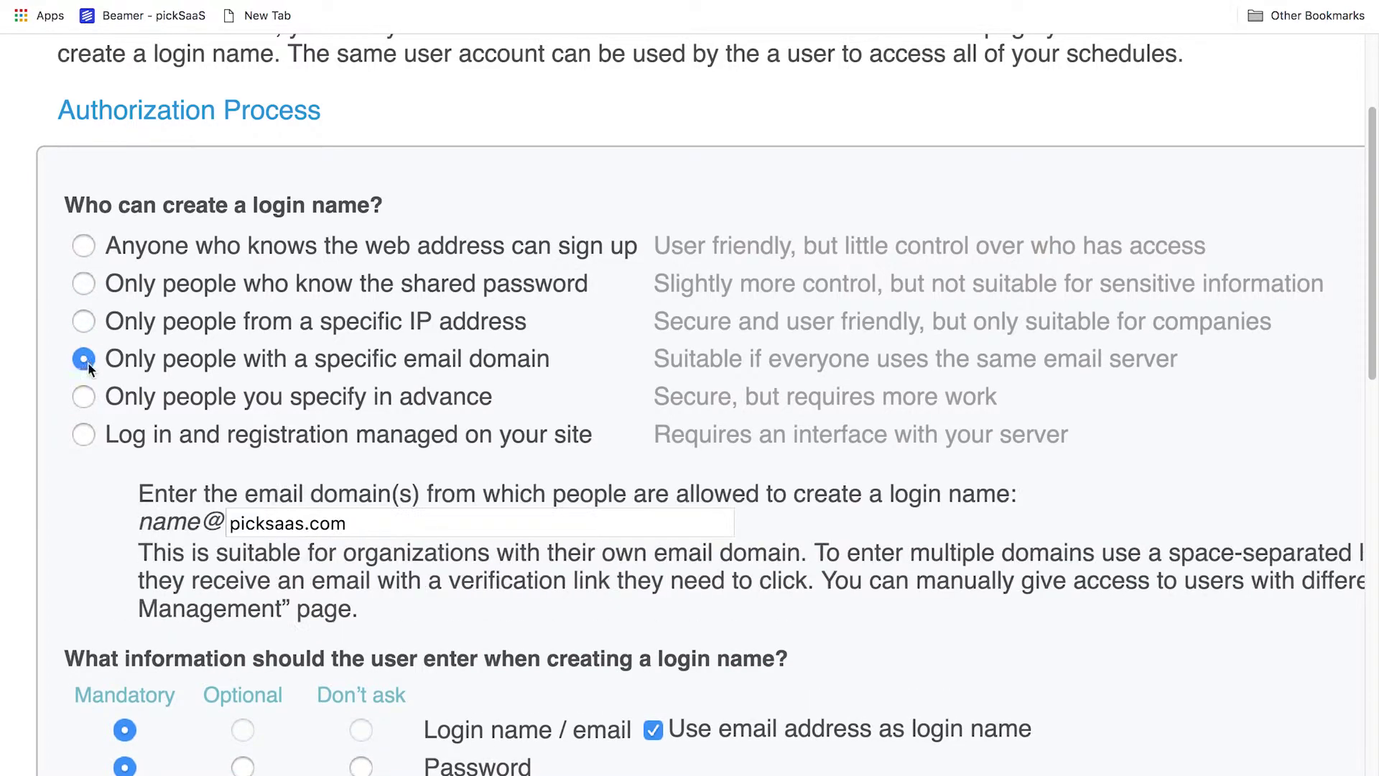
{"action": "left_click", "coordinate": [85, 399]}
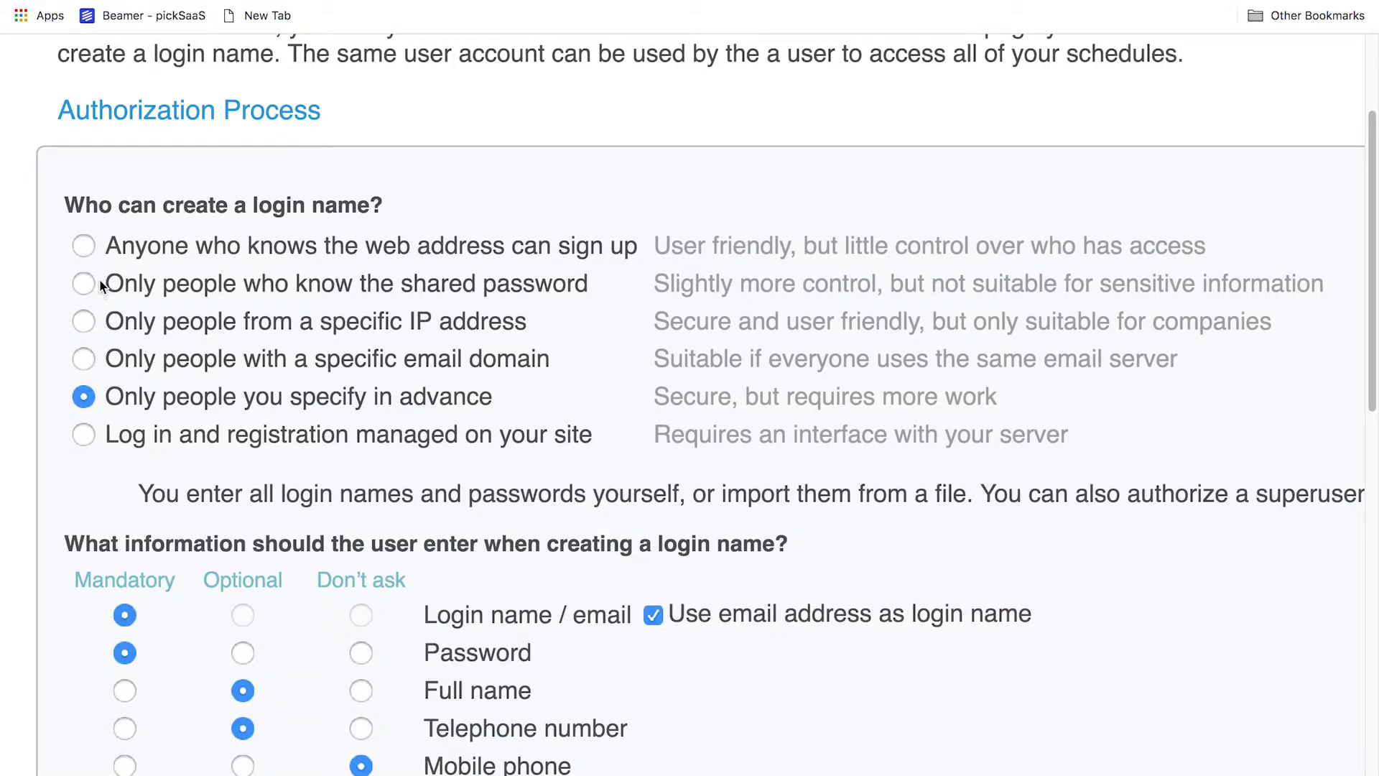
{"action": "left_click", "coordinate": [88, 256]}
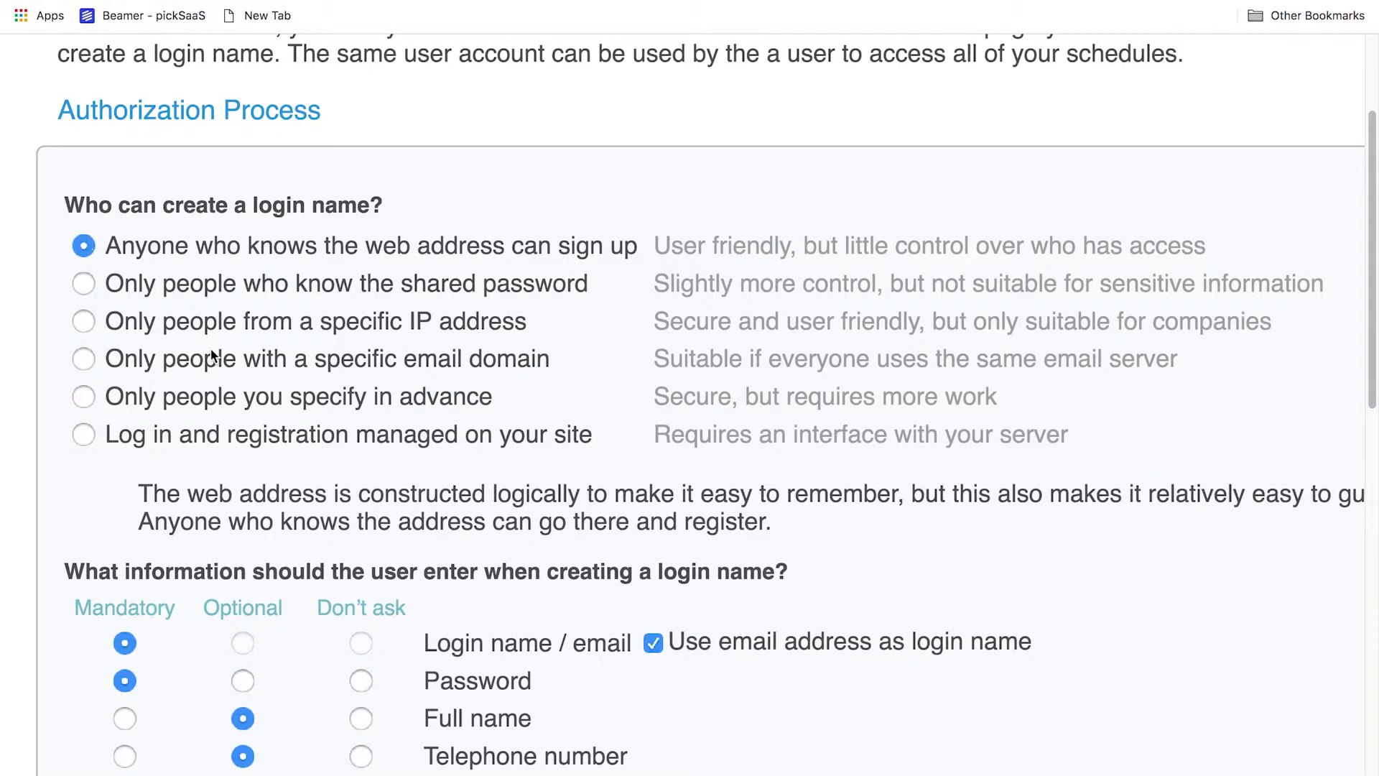
{"action": "scroll", "coordinate": [506, 557], "scroll_direction": "down", "scroll_amount": 5}
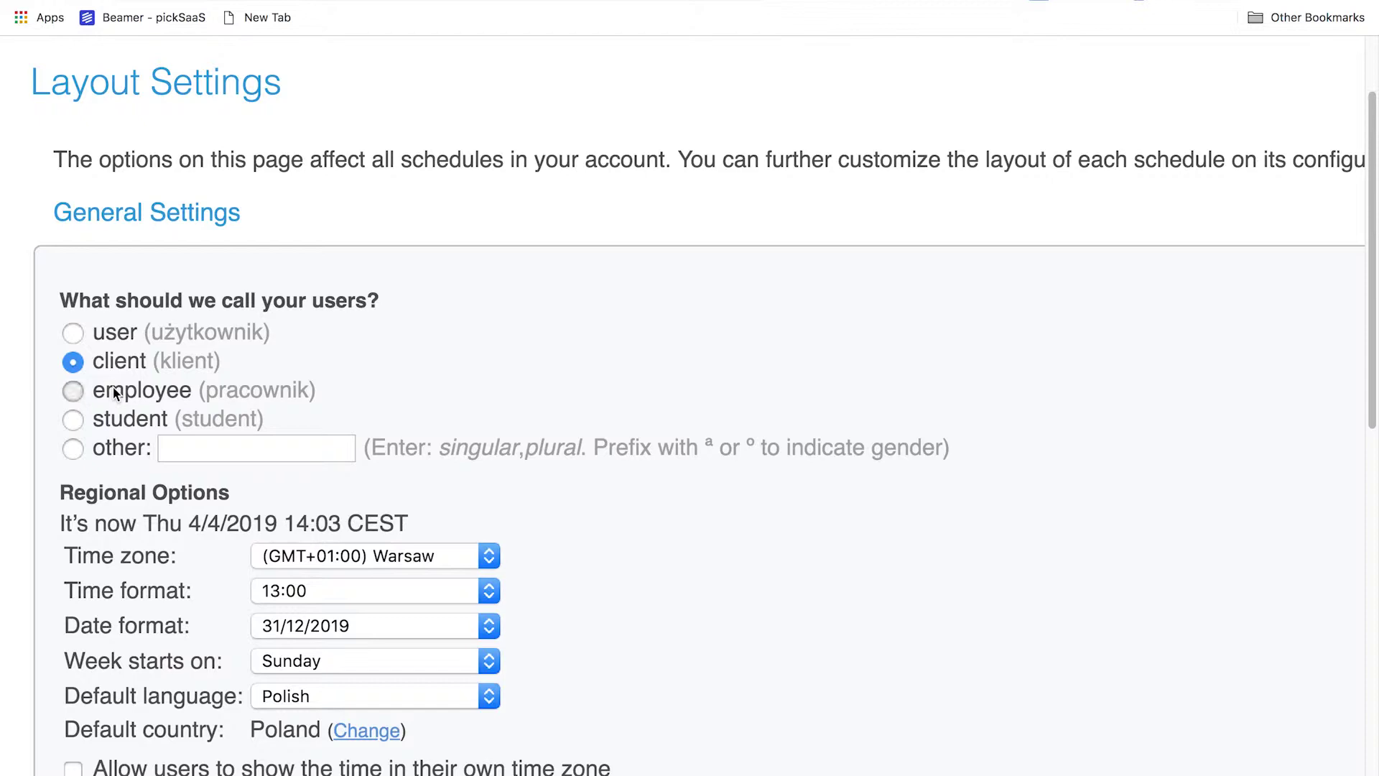
Keep account users named 'users' and the 31/12/2019 date format after reviewing the time and date options
{"action": "left_click", "coordinate": [113, 391]}
{"action": "left_click", "coordinate": [102, 339]}
{"action": "scroll", "coordinate": [102, 339], "scroll_direction": "down", "scroll_amount": 3}
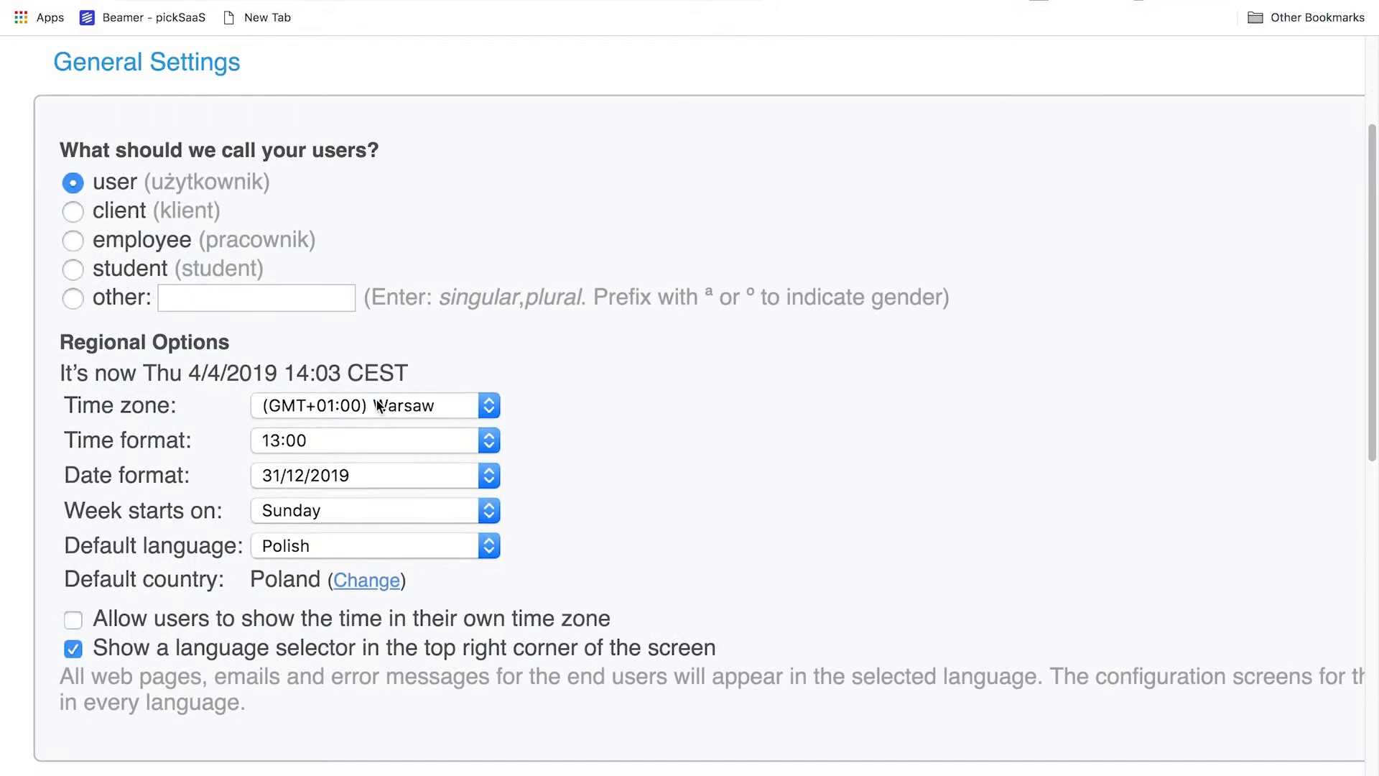
{"action": "left_click", "coordinate": [349, 442]}
{"action": "left_click", "coordinate": [349, 442]}
{"action": "left_click", "coordinate": [341, 471]}
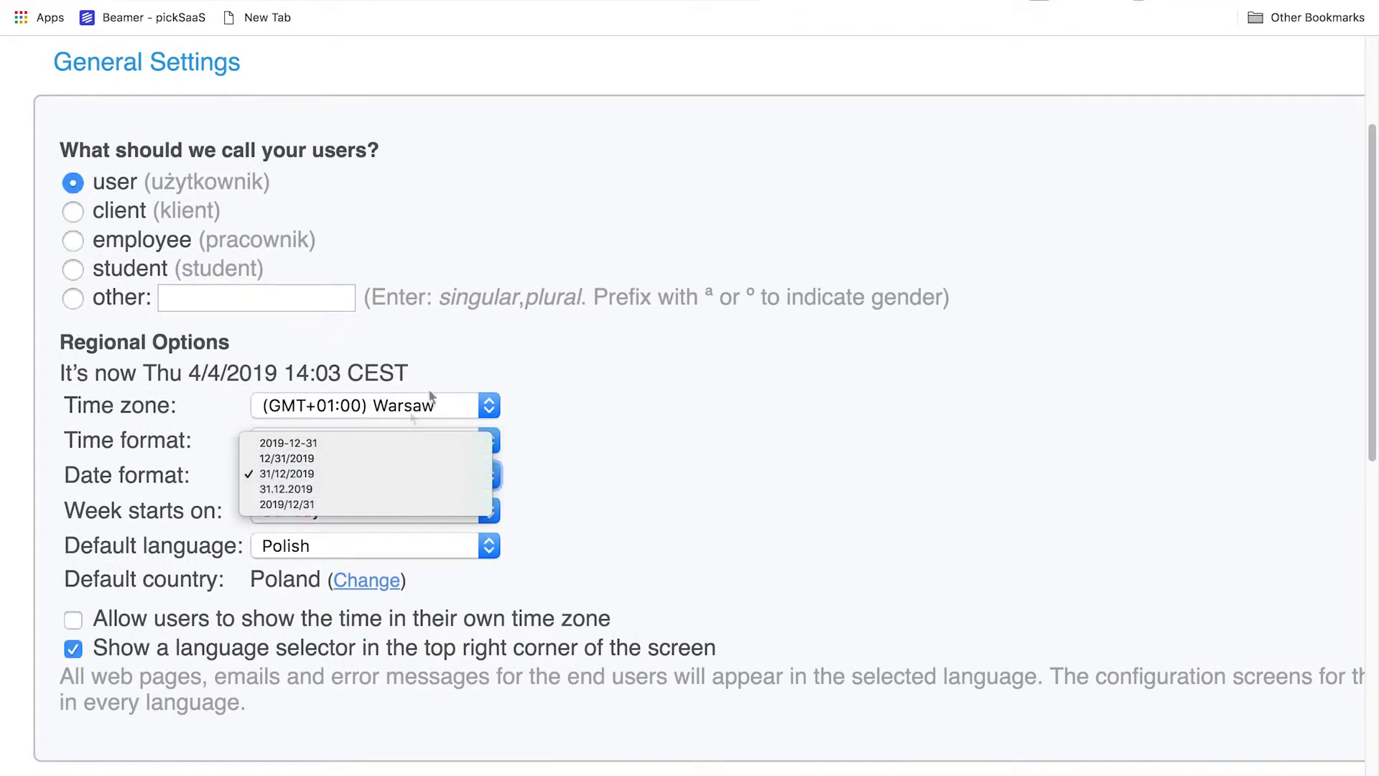
{"action": "left_click", "coordinate": [470, 355]}
Keep Polish as the default language and switch the layout theme from Classic to Modern
{"action": "left_click", "coordinate": [388, 510]}
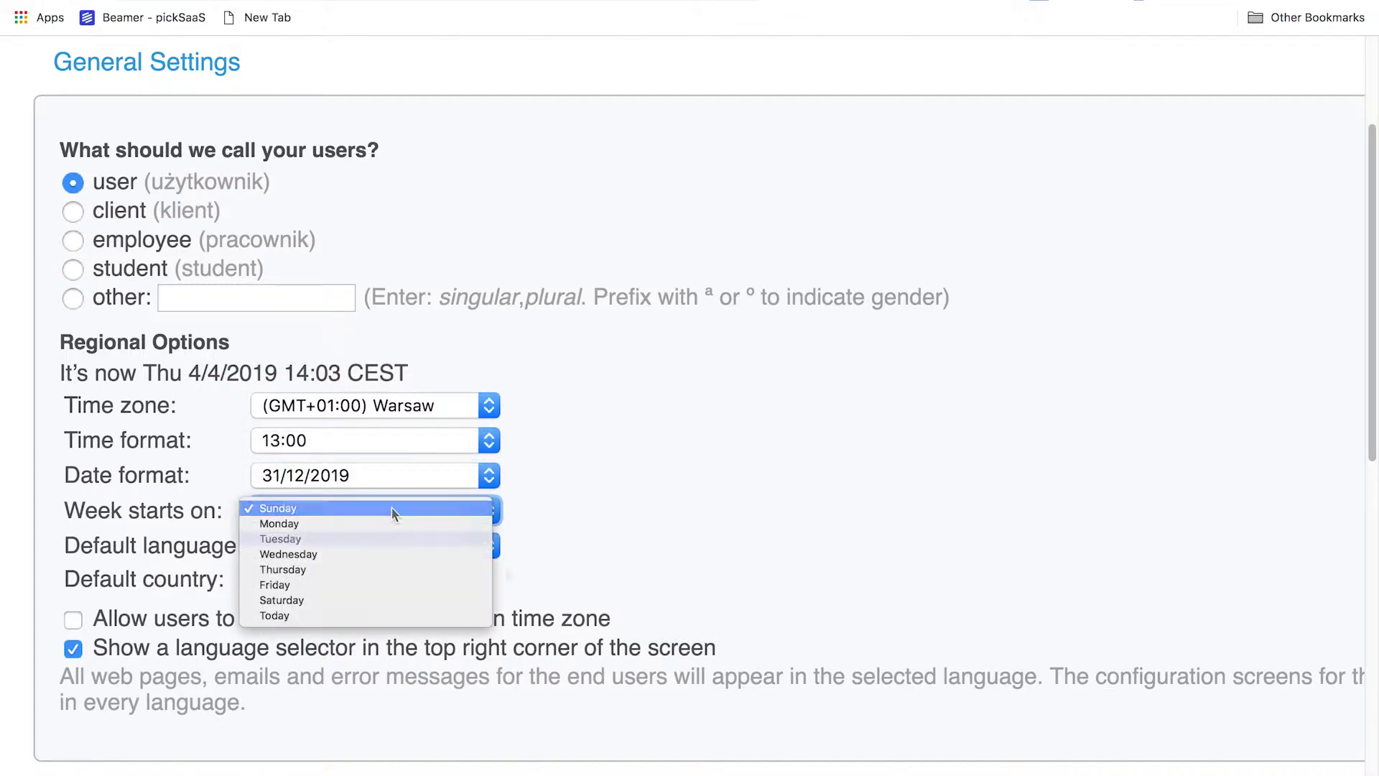
{"action": "left_click", "coordinate": [425, 550]}
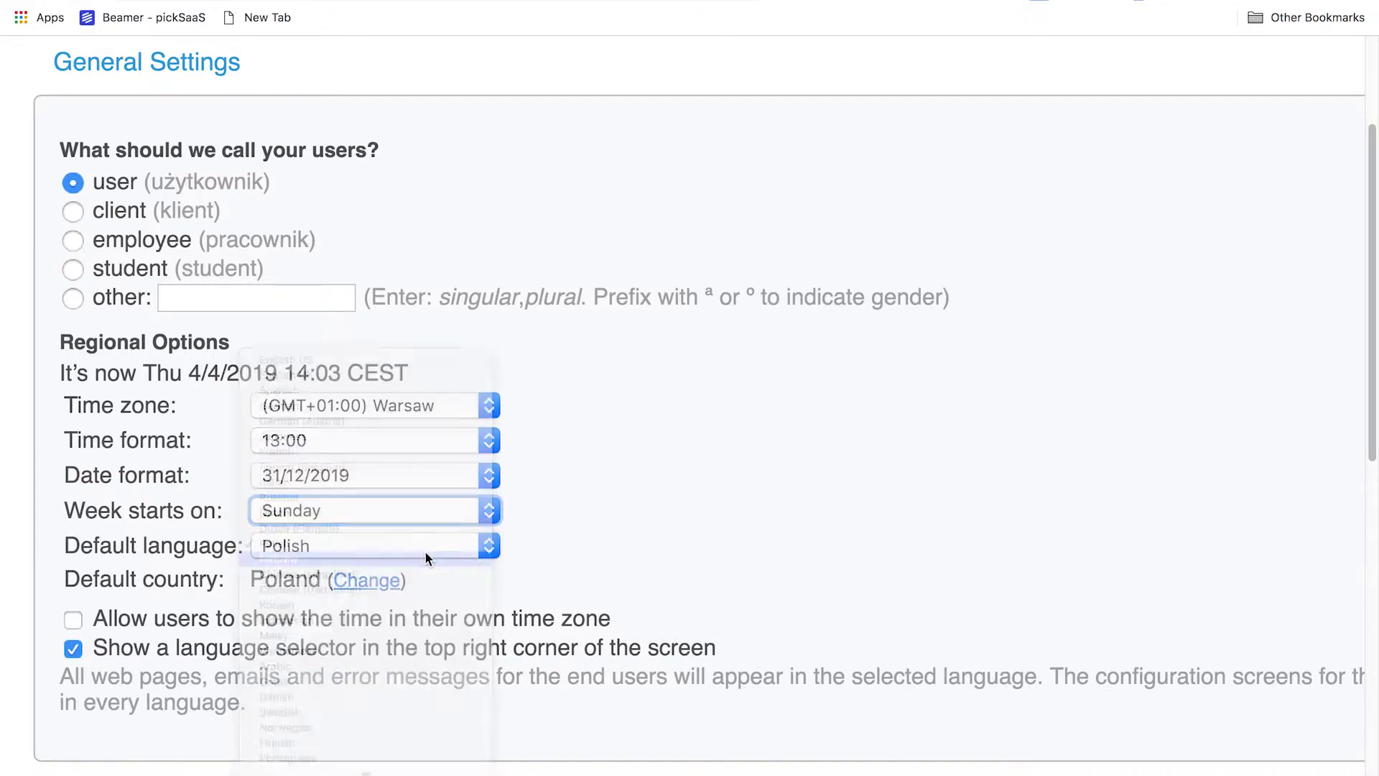
{"action": "left_click", "coordinate": [688, 513]}
{"action": "scroll", "coordinate": [528, 519], "scroll_direction": "down", "scroll_amount": 5}
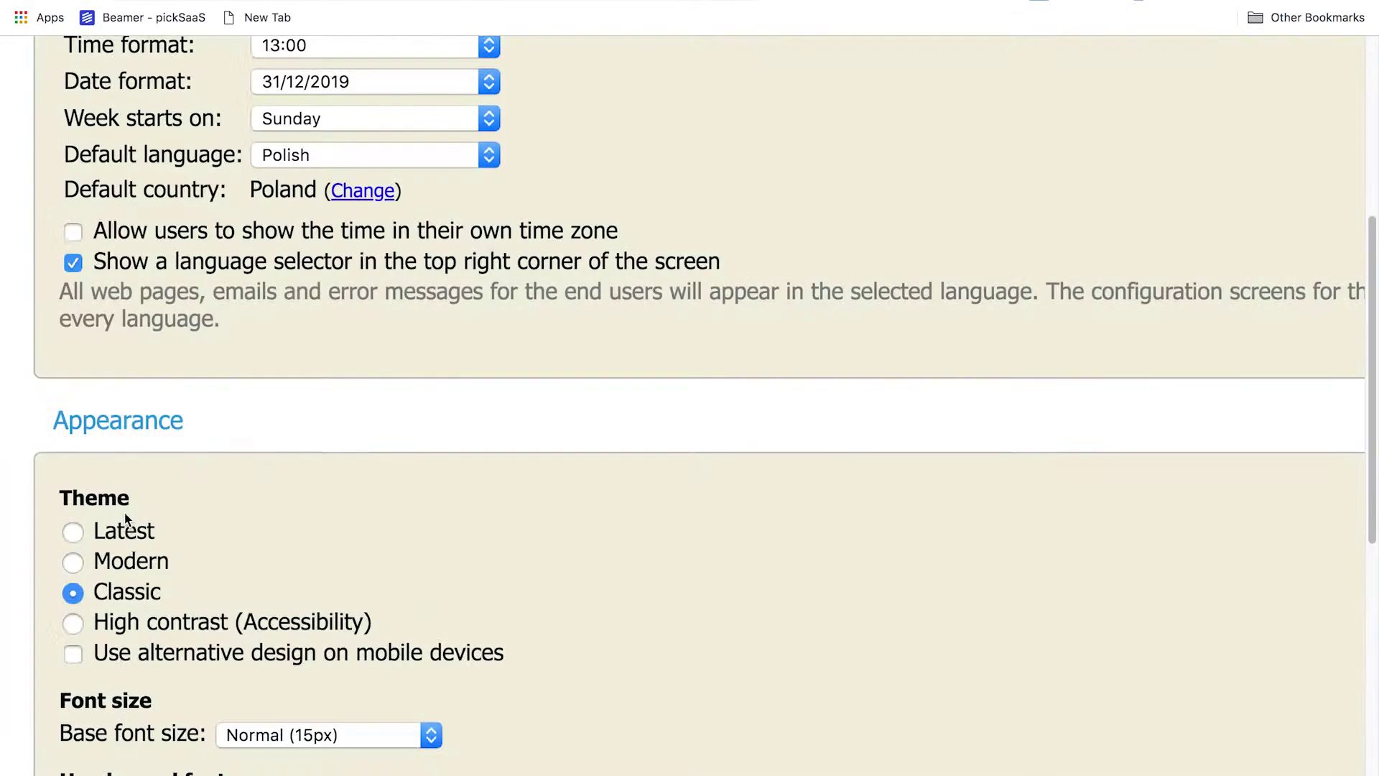
{"action": "left_click", "coordinate": [117, 533]}
{"action": "left_click", "coordinate": [80, 617]}
Zoom the page out and scroll through the remaining layout settings
{"action": "scroll", "coordinate": [79, 609], "scroll_direction": "down", "scroll_amount": 1}
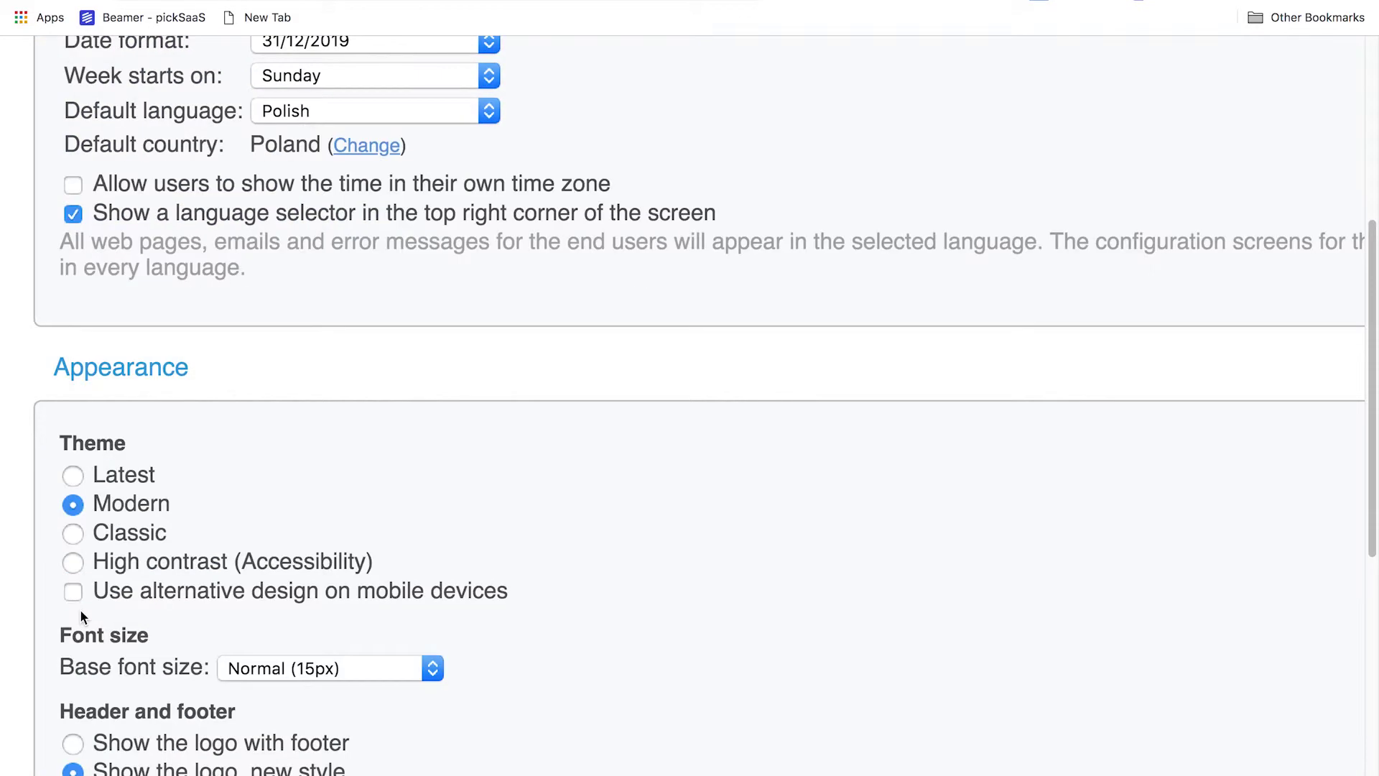
{"action": "scroll", "coordinate": [454, 546], "scroll_direction": "down", "scroll_amount": 2}
{"action": "scroll", "coordinate": [455, 544], "scroll_direction": "down", "scroll_amount": 5}
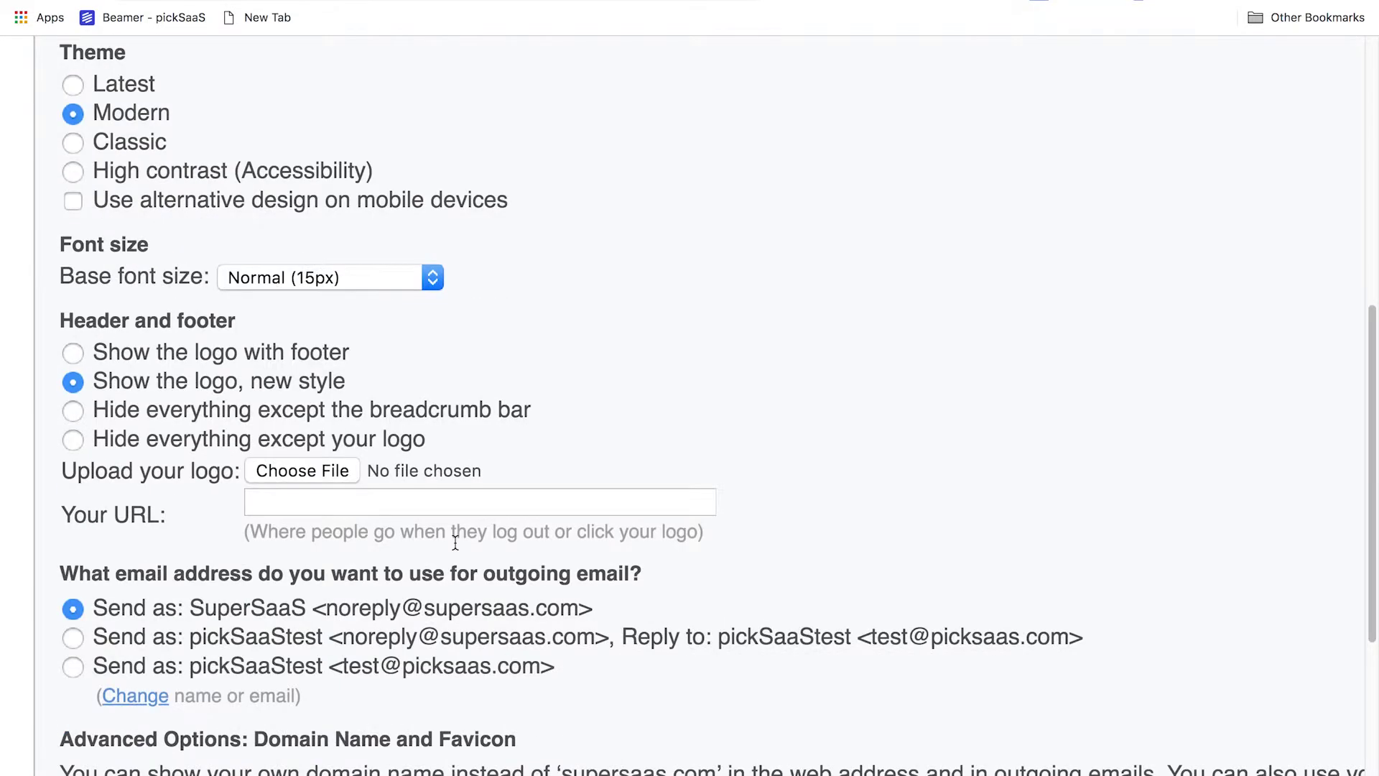
{"action": "key", "text": "super+minus"}
{"action": "key", "text": "super+minus"}
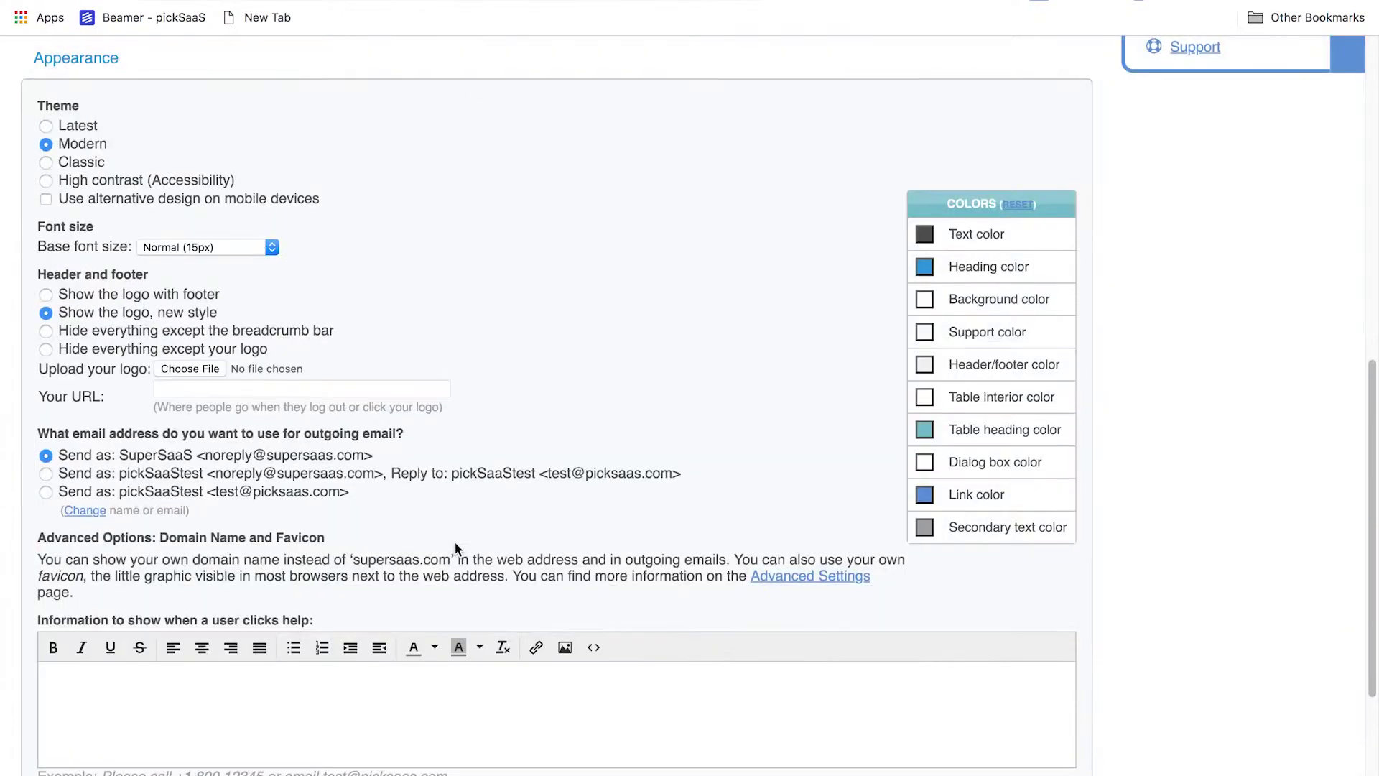
{"action": "scroll", "coordinate": [505, 492], "scroll_direction": "up", "scroll_amount": 10}
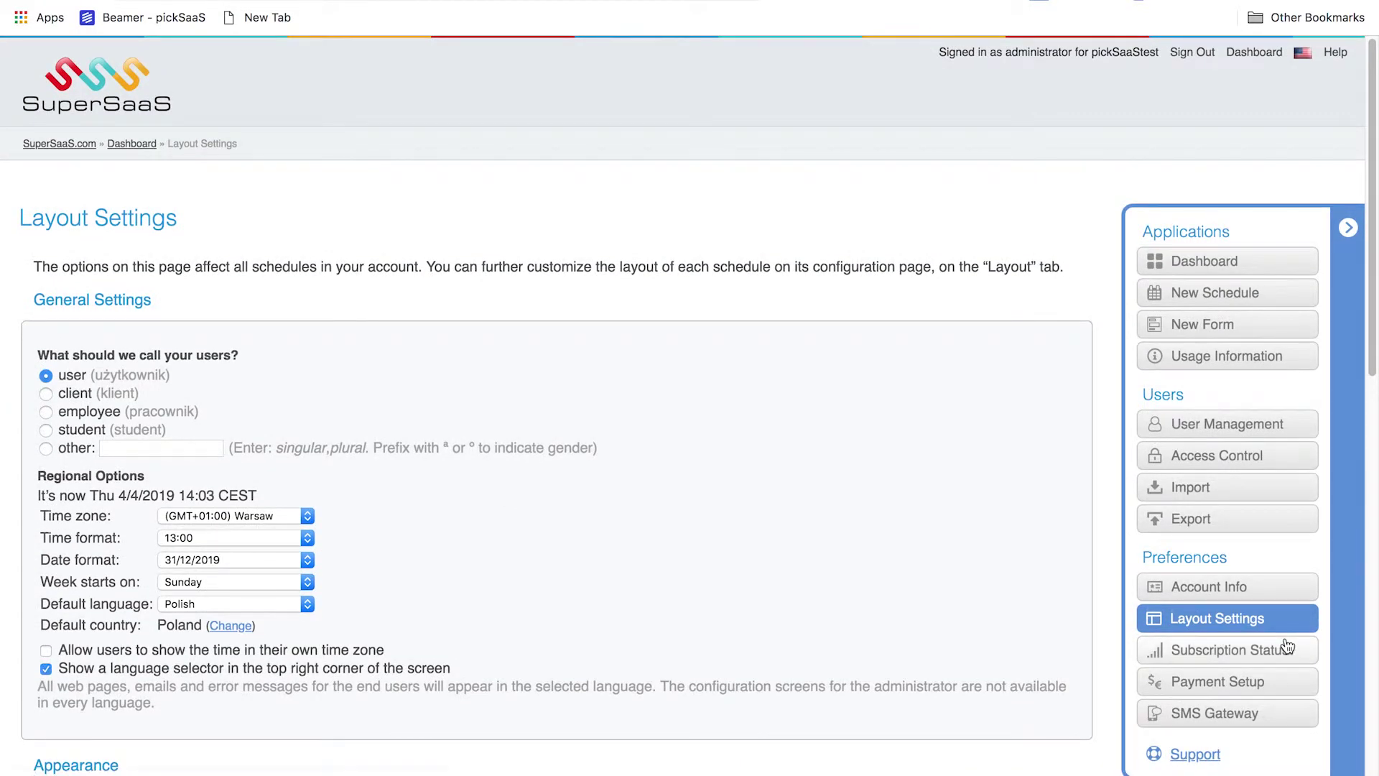
{"action": "scroll", "coordinate": [967, 374], "scroll_direction": "down", "scroll_amount": 1}
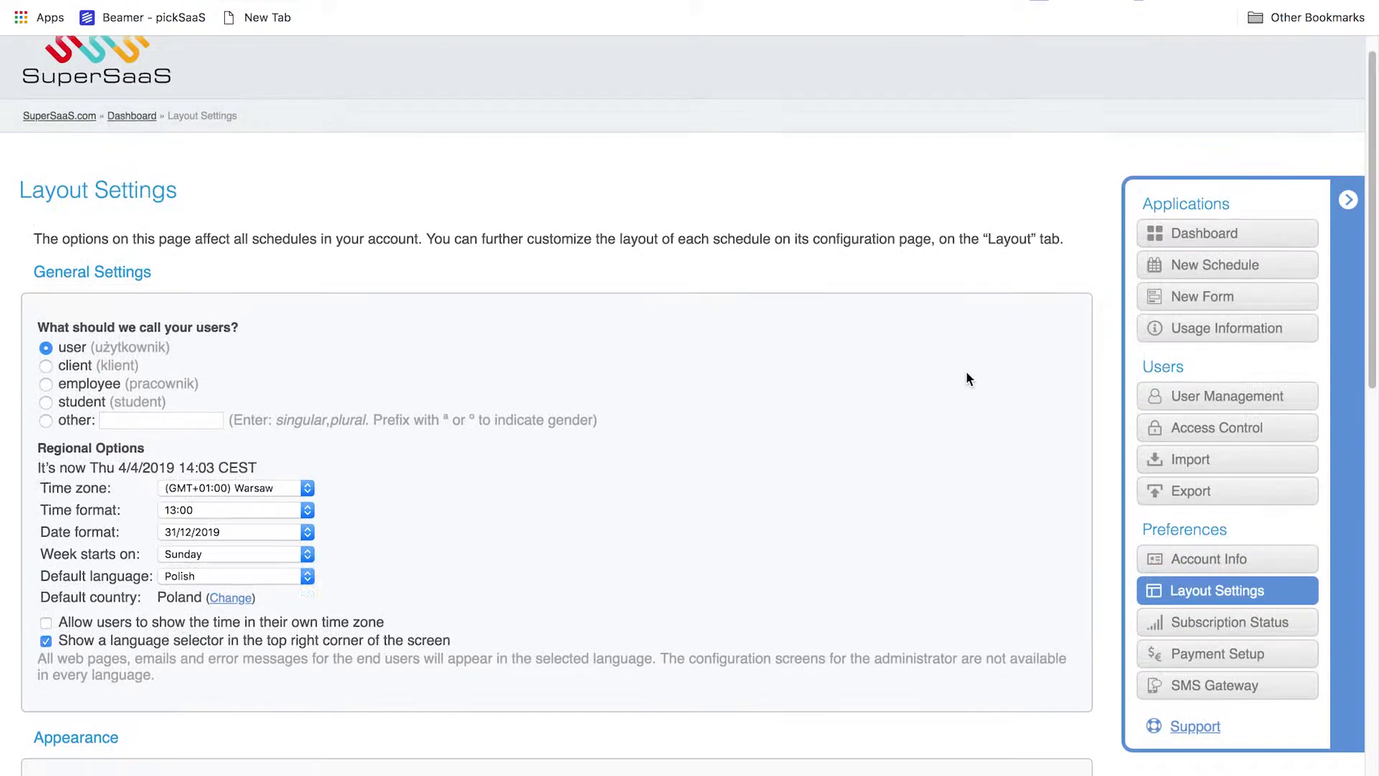
{"action": "scroll", "coordinate": [966, 372], "scroll_direction": "down", "scroll_amount": 5}
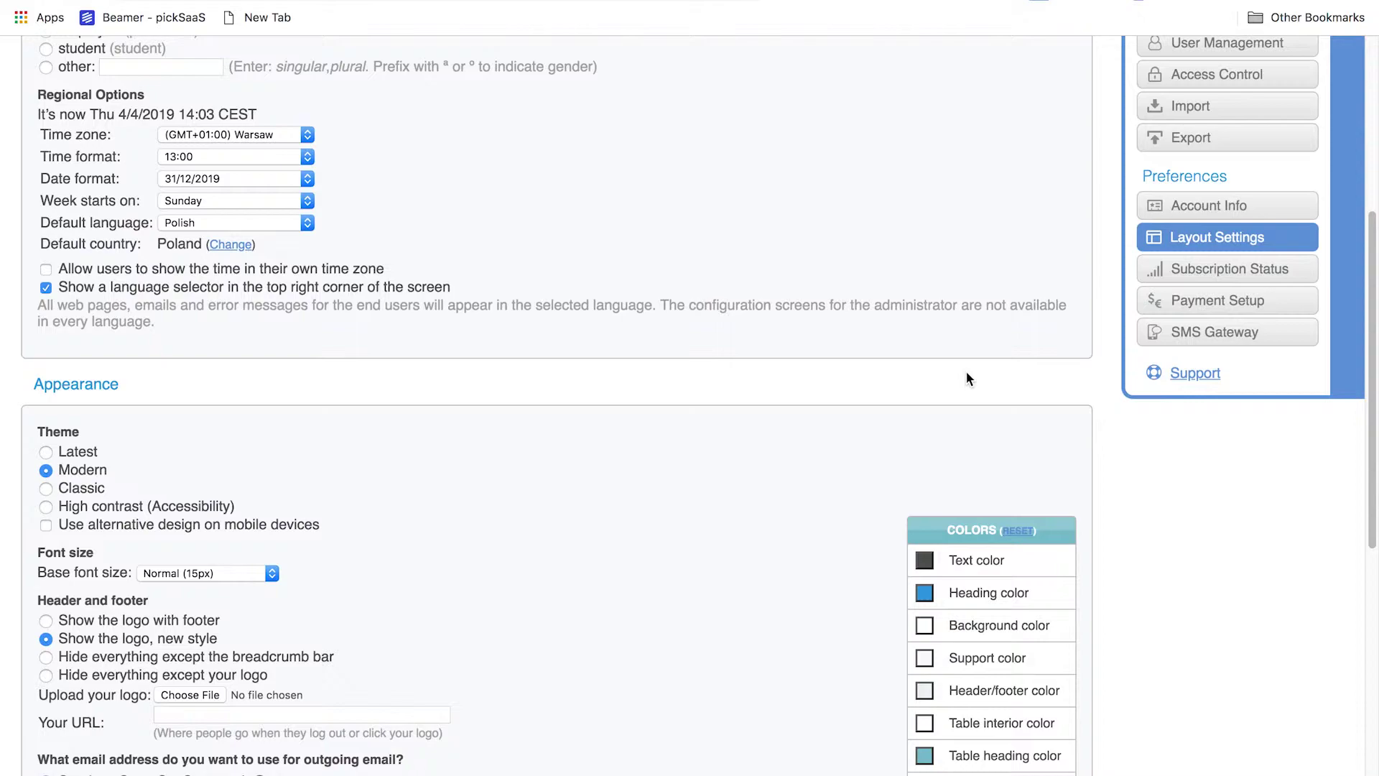
{"action": "scroll", "coordinate": [967, 374], "scroll_direction": "down", "scroll_amount": 1}
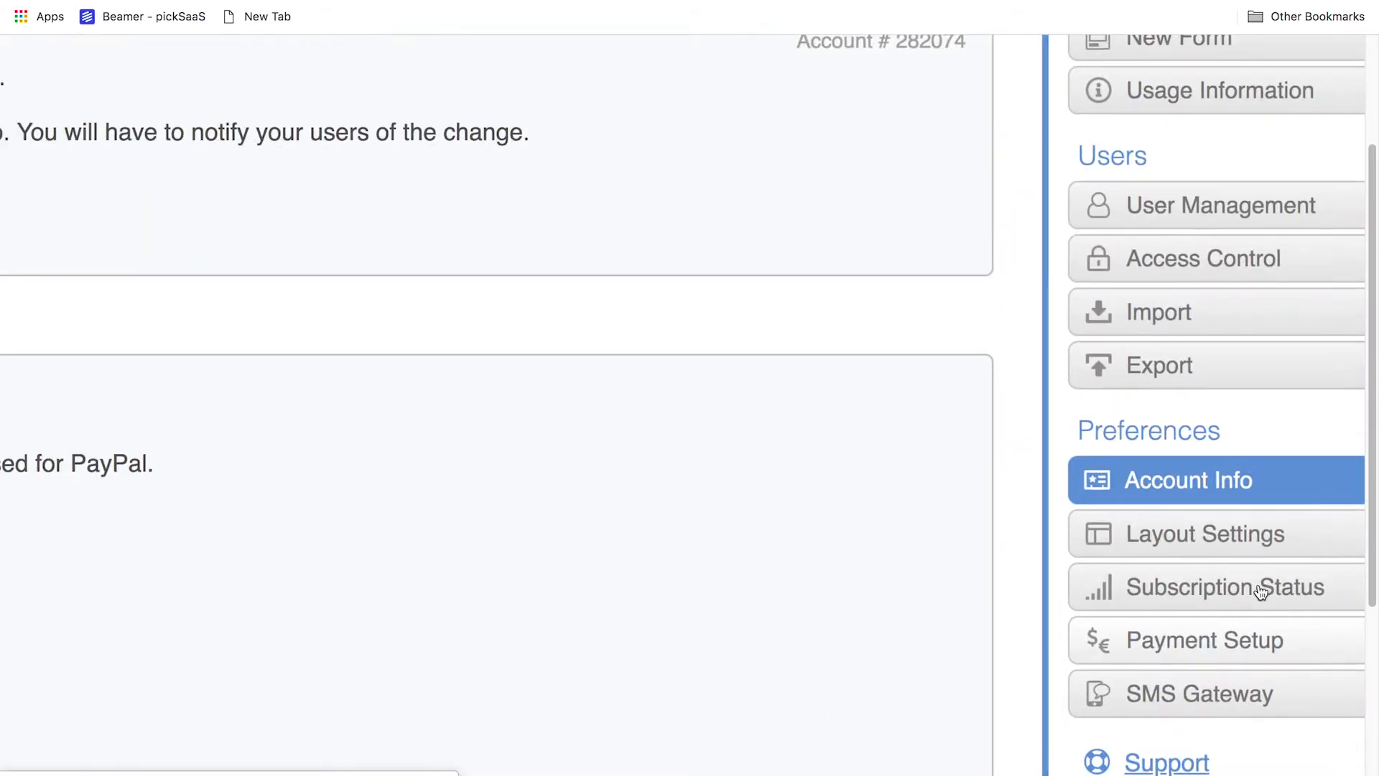
Review pickSaaStest's used and allowed bookings, forms and users, plus its Automatic removal settings
{"action": "scroll", "coordinate": [1258, 589], "scroll_direction": "right", "scroll_amount": 2}
{"action": "scroll", "coordinate": [1229, 386], "scroll_direction": "up", "scroll_amount": 3}
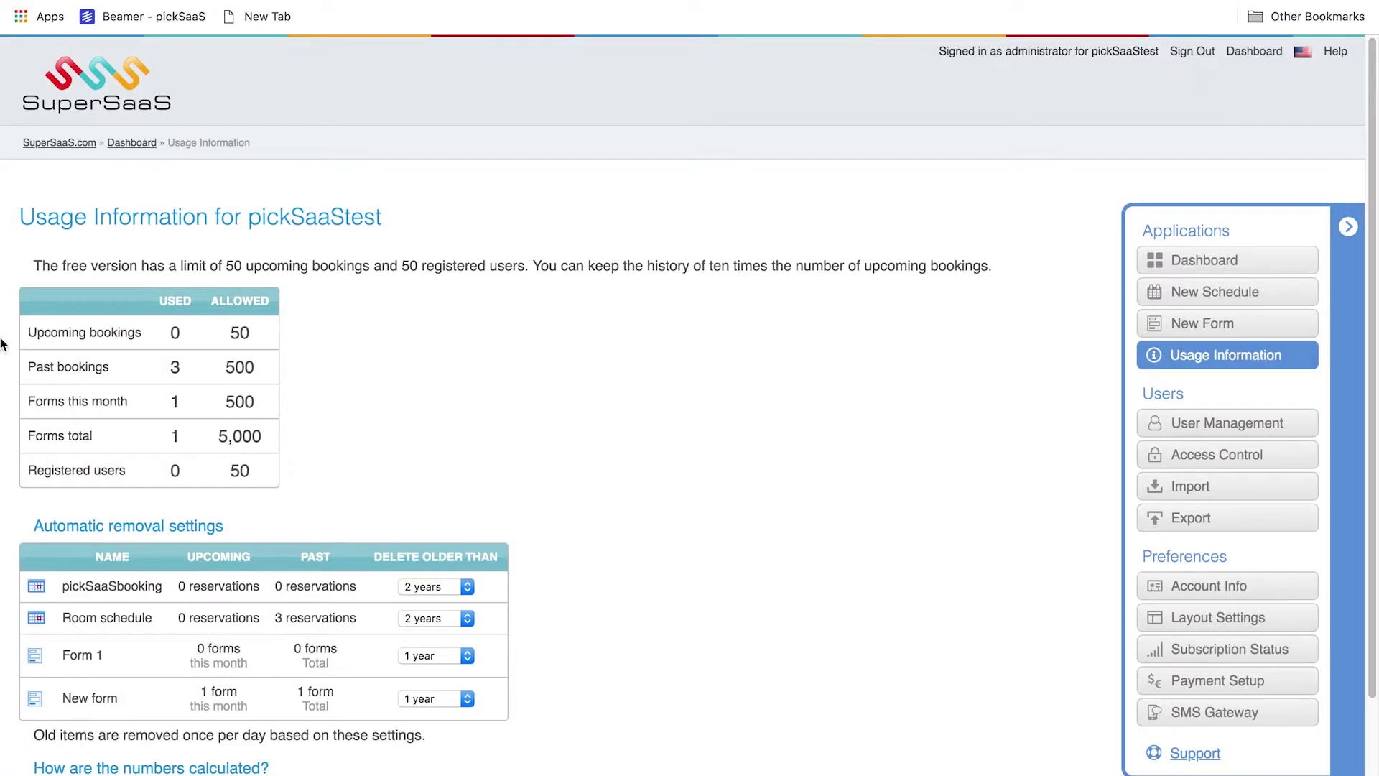
{"action": "scroll", "coordinate": [62, 310], "scroll_direction": "up", "scroll_amount": 3}
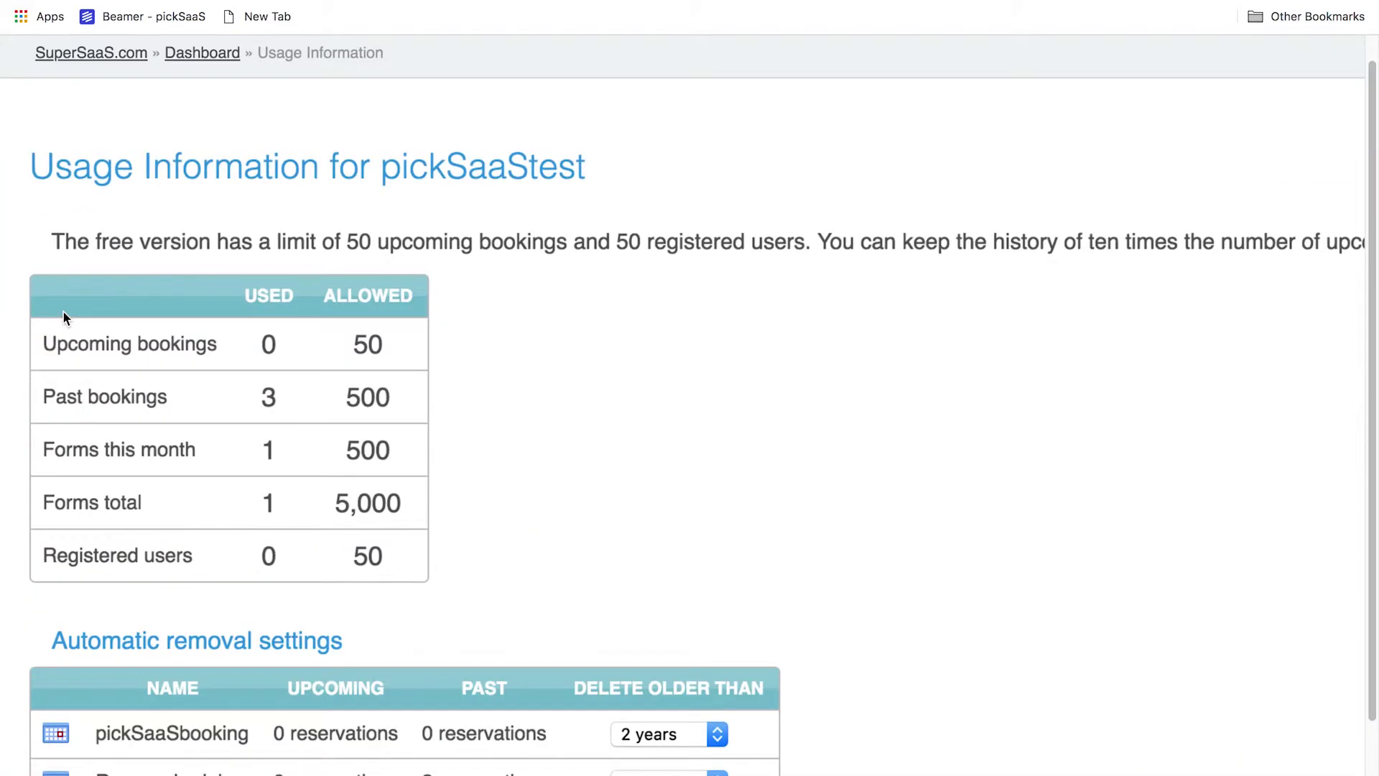
{"action": "scroll", "coordinate": [63, 310], "scroll_direction": "down", "scroll_amount": 3}
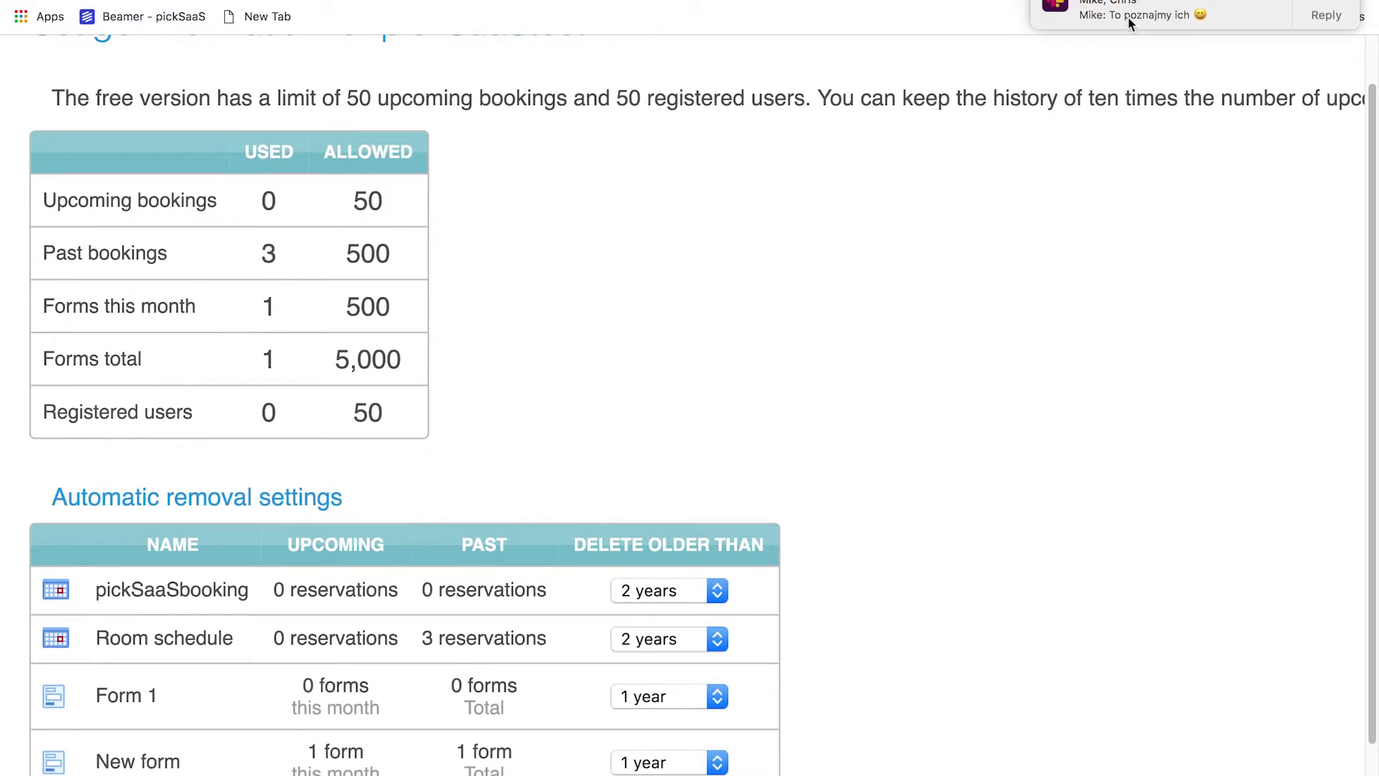
{"action": "scroll", "coordinate": [278, 162], "scroll_direction": "down", "scroll_amount": 5}
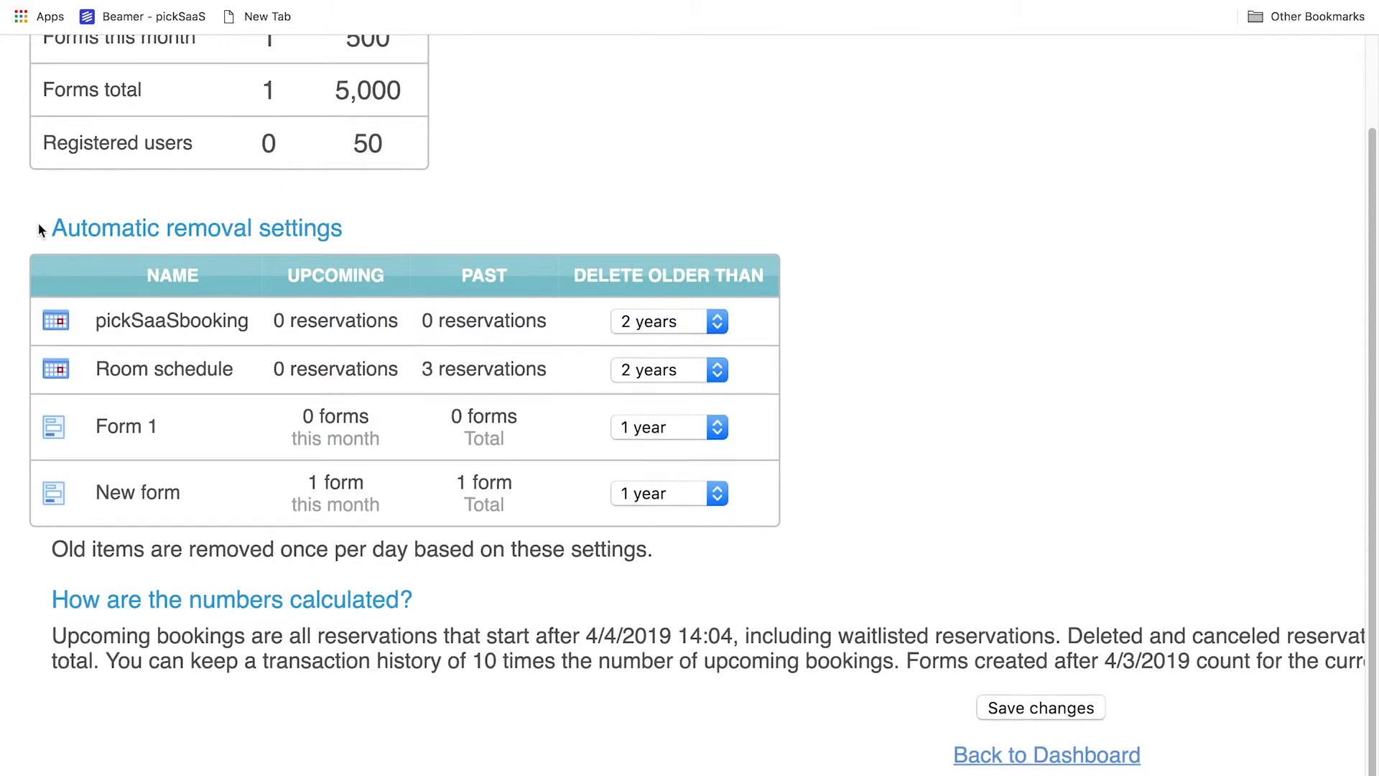
{"action": "scroll", "coordinate": [37, 222], "scroll_direction": "up", "scroll_amount": 10}
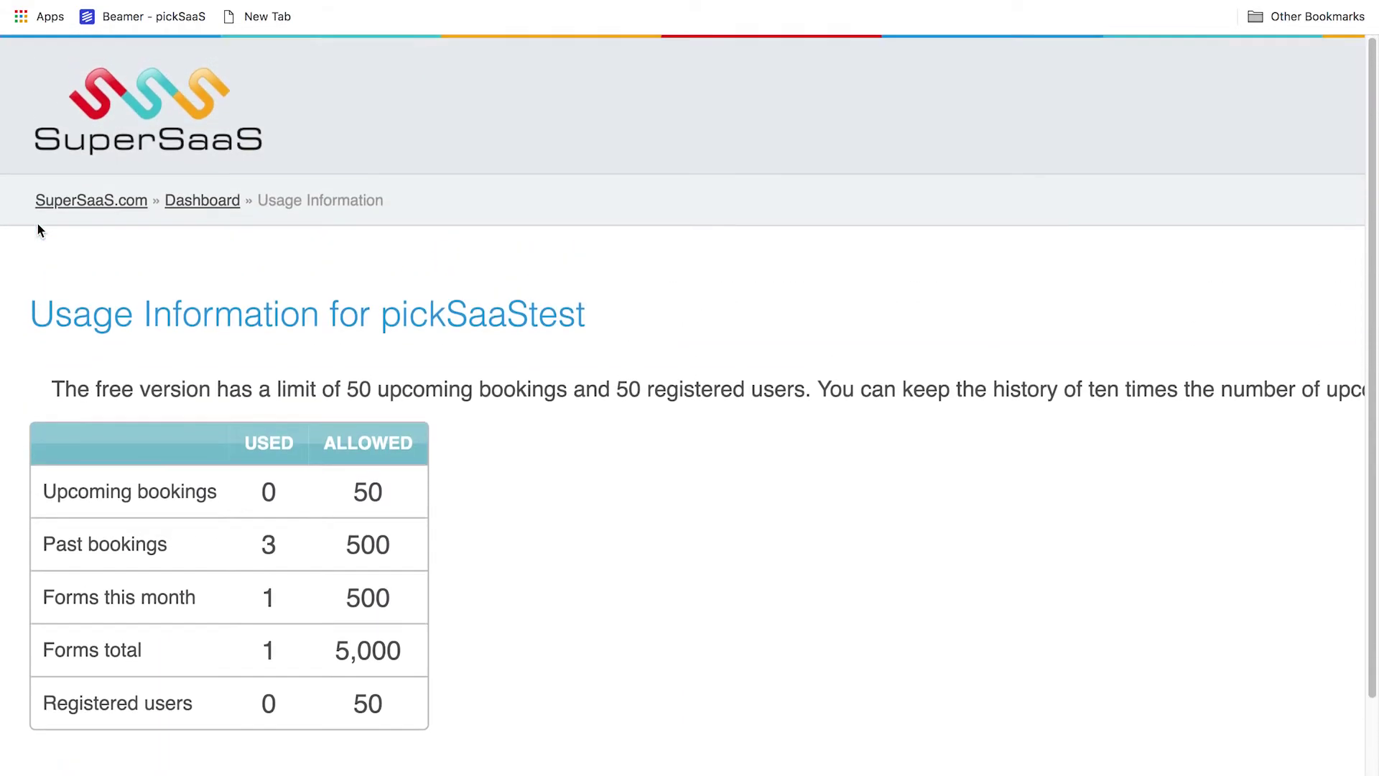
{"action": "scroll", "coordinate": [38, 229], "scroll_direction": "down", "scroll_amount": 6}
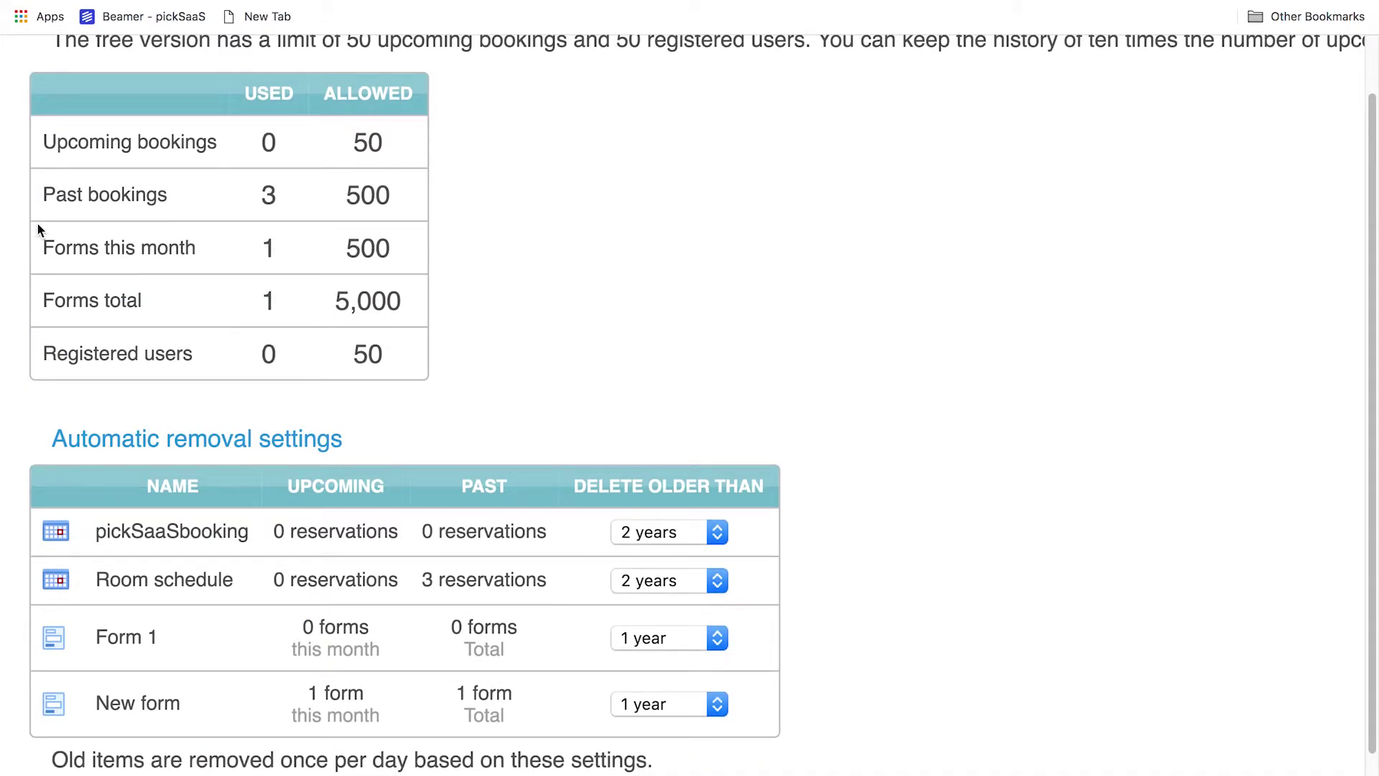
{"action": "scroll", "coordinate": [38, 225], "scroll_direction": "up", "scroll_amount": 3}
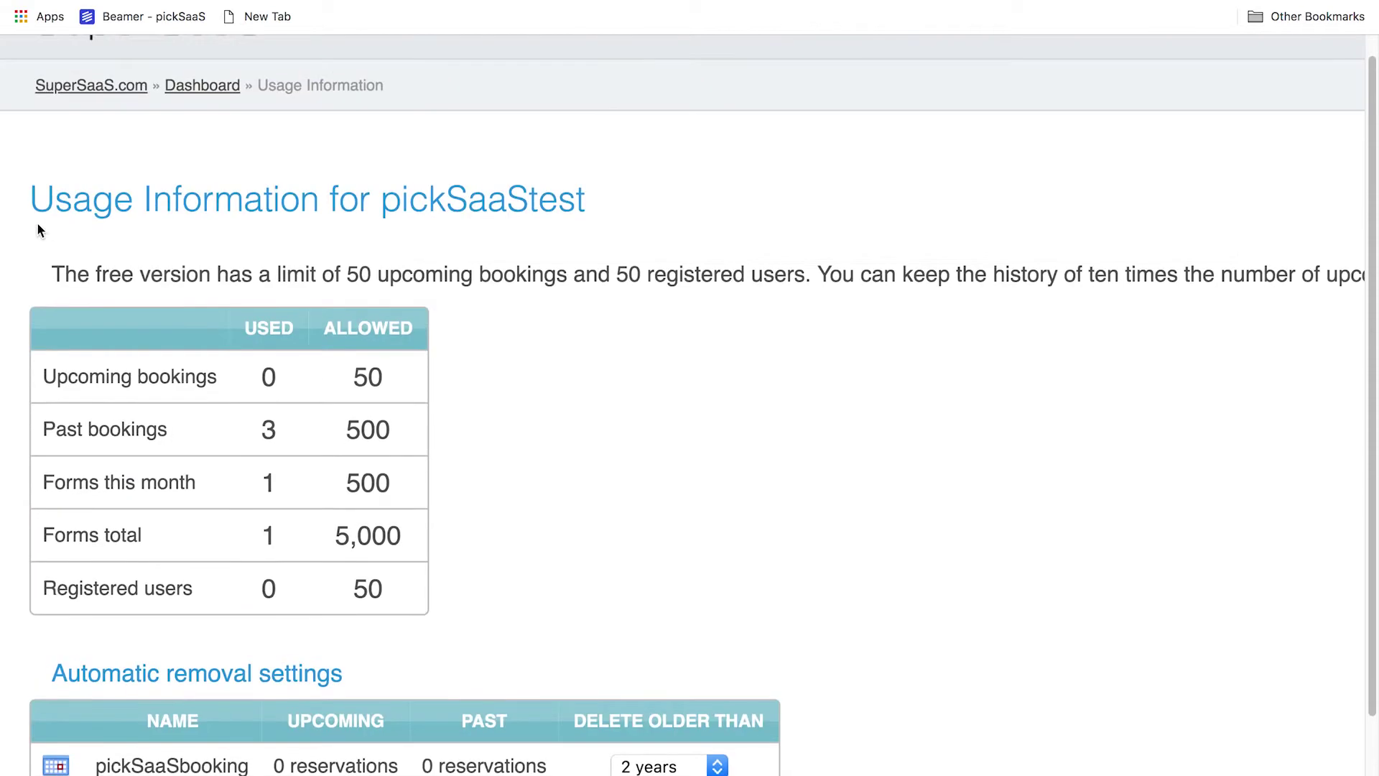
{"action": "scroll", "coordinate": [38, 230], "scroll_direction": "down", "scroll_amount": 2}
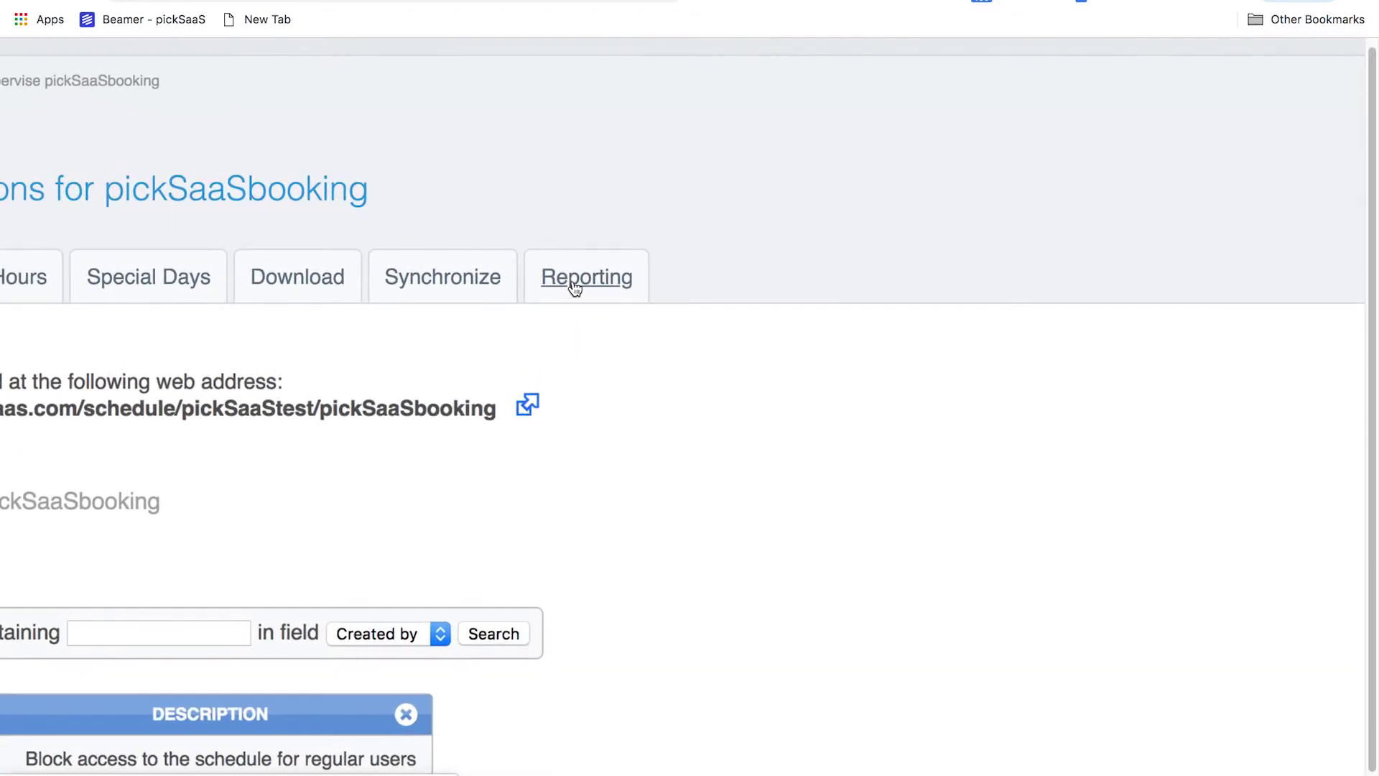
Graph pickSaaSbooking's daily utilization percentages for 1/5/2019 to 1/6/2019 in Reporting
{"action": "left_click", "coordinate": [574, 286]}
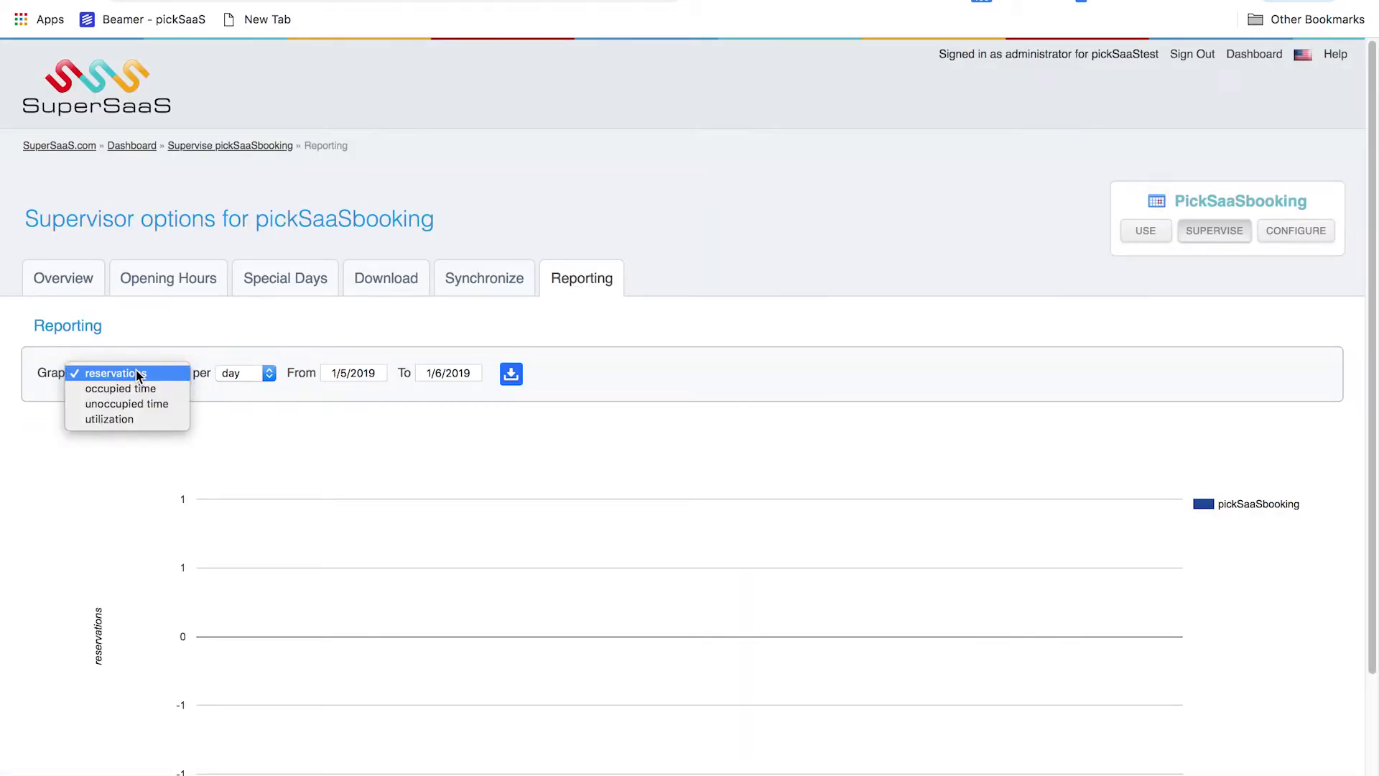
{"action": "left_click", "coordinate": [135, 389]}
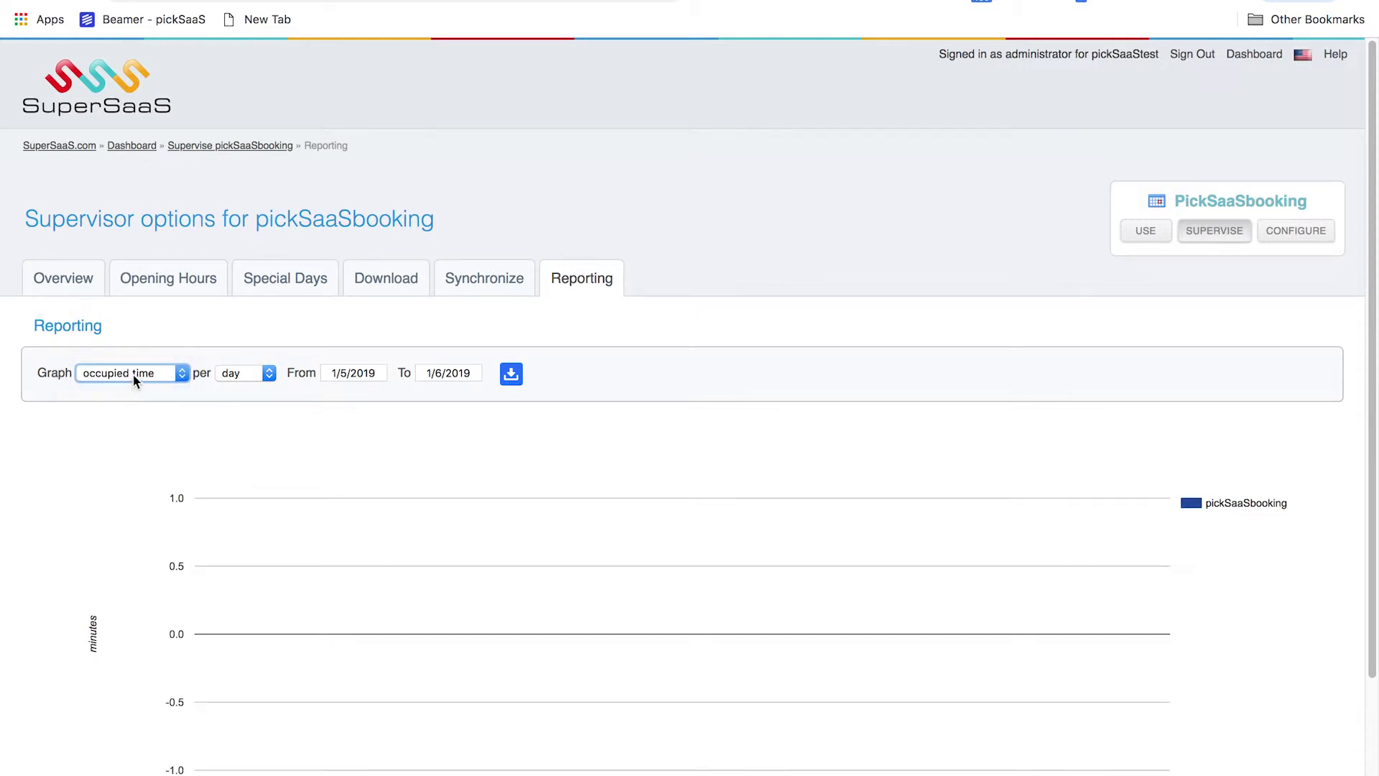
{"action": "left_click", "coordinate": [132, 403]}
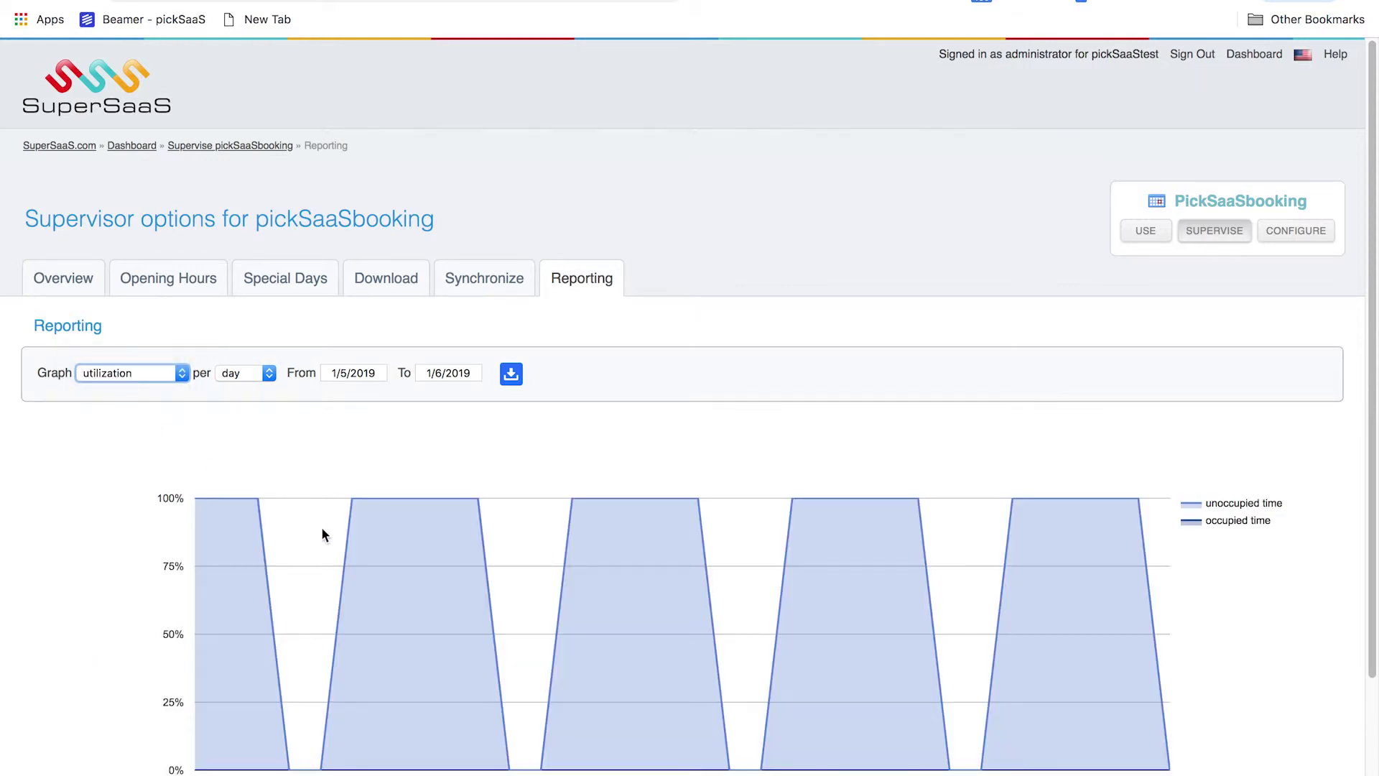
{"action": "scroll", "coordinate": [324, 535], "scroll_direction": "down", "scroll_amount": 1}
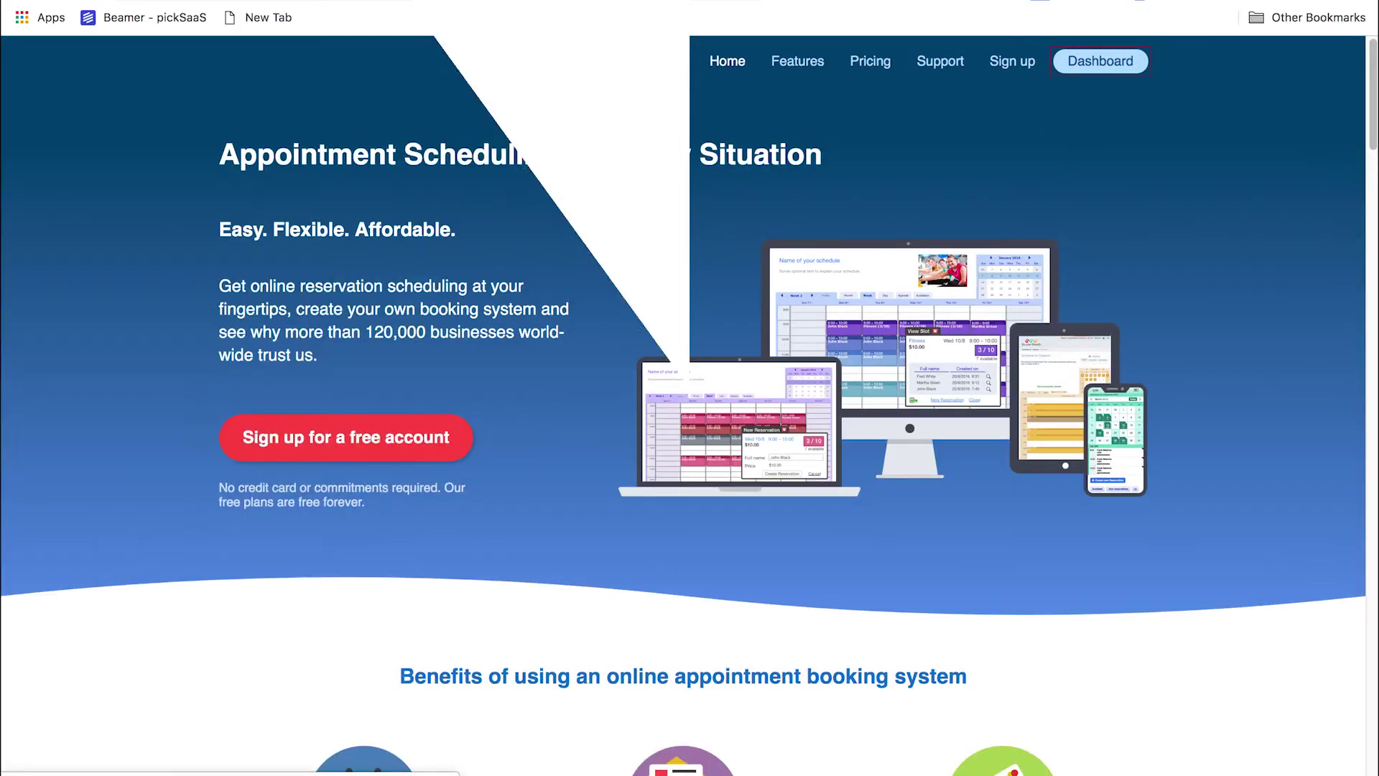
Scroll down the SuperSaaS homepage through its benefits section
{"action": "scroll", "coordinate": [680, 204], "scroll_direction": "down", "scroll_amount": 3}
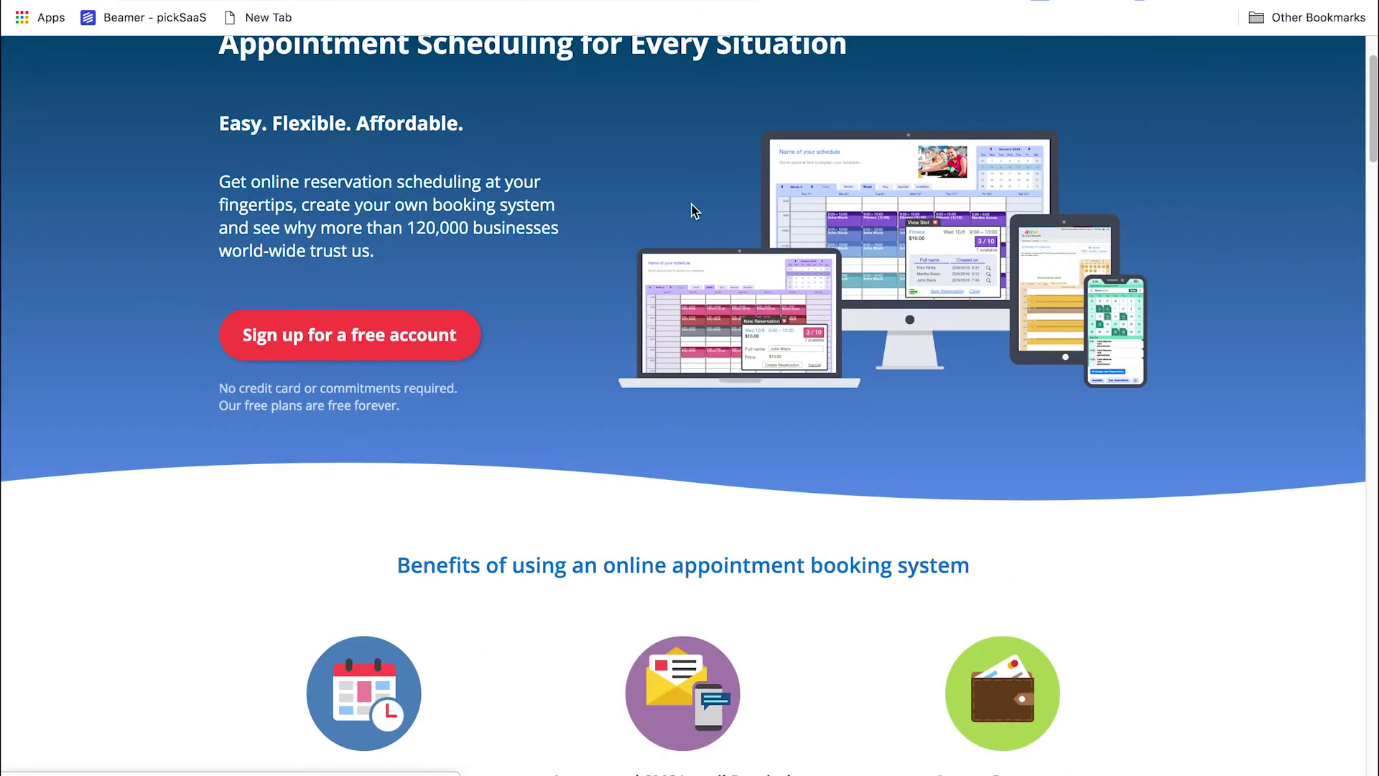
{"action": "scroll", "coordinate": [734, 256], "scroll_direction": "down", "scroll_amount": 7}
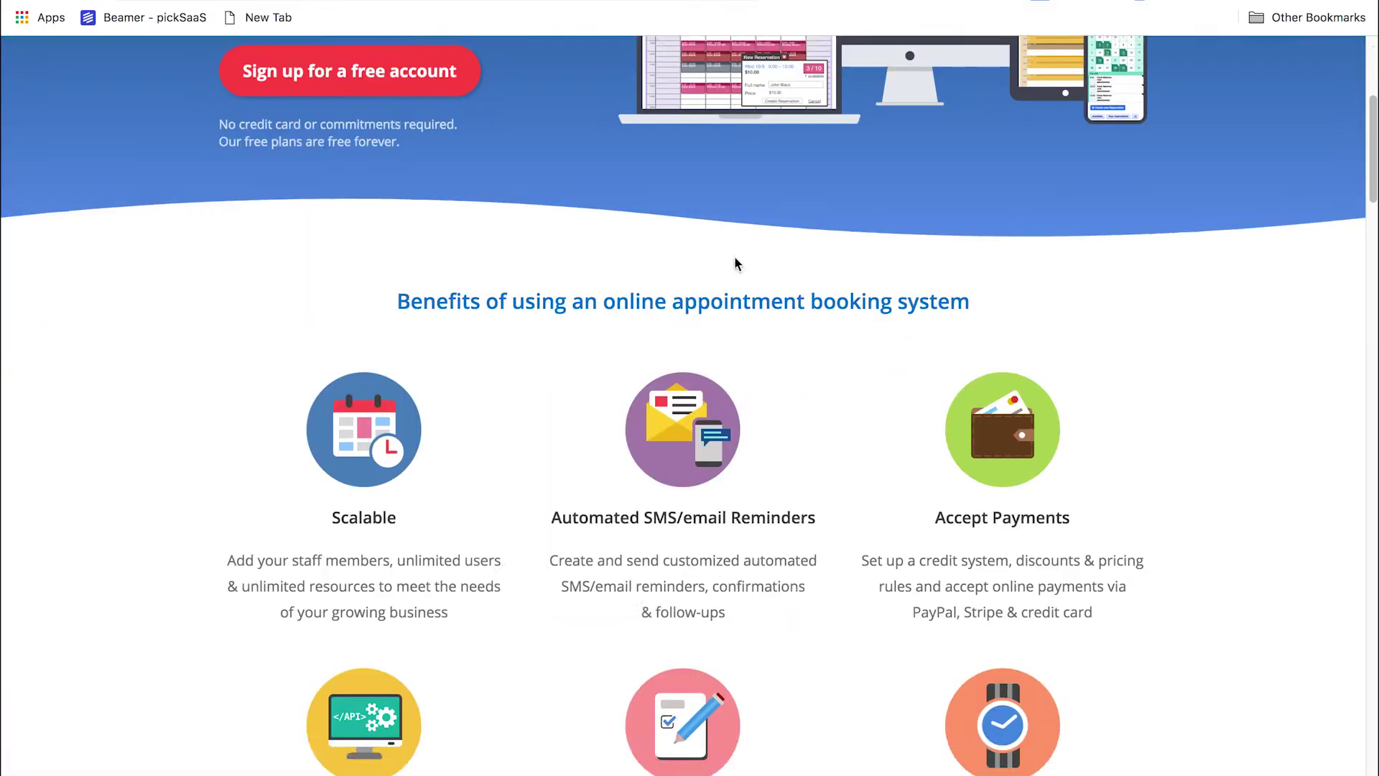
{"action": "scroll", "coordinate": [736, 260], "scroll_direction": "down", "scroll_amount": 4}
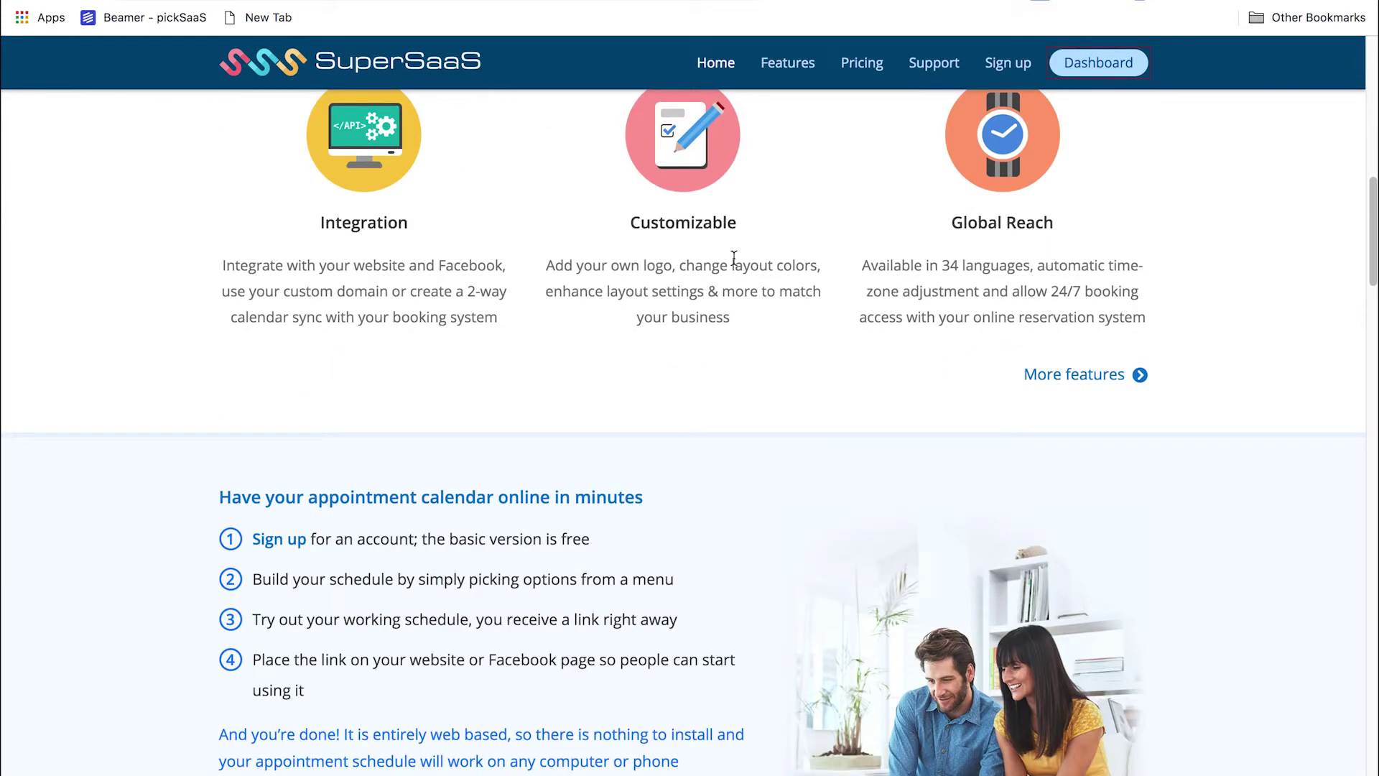
{"action": "scroll", "coordinate": [734, 257], "scroll_direction": "down", "scroll_amount": 4}
{"action": "scroll", "coordinate": [730, 305], "scroll_direction": "down", "scroll_amount": 5}
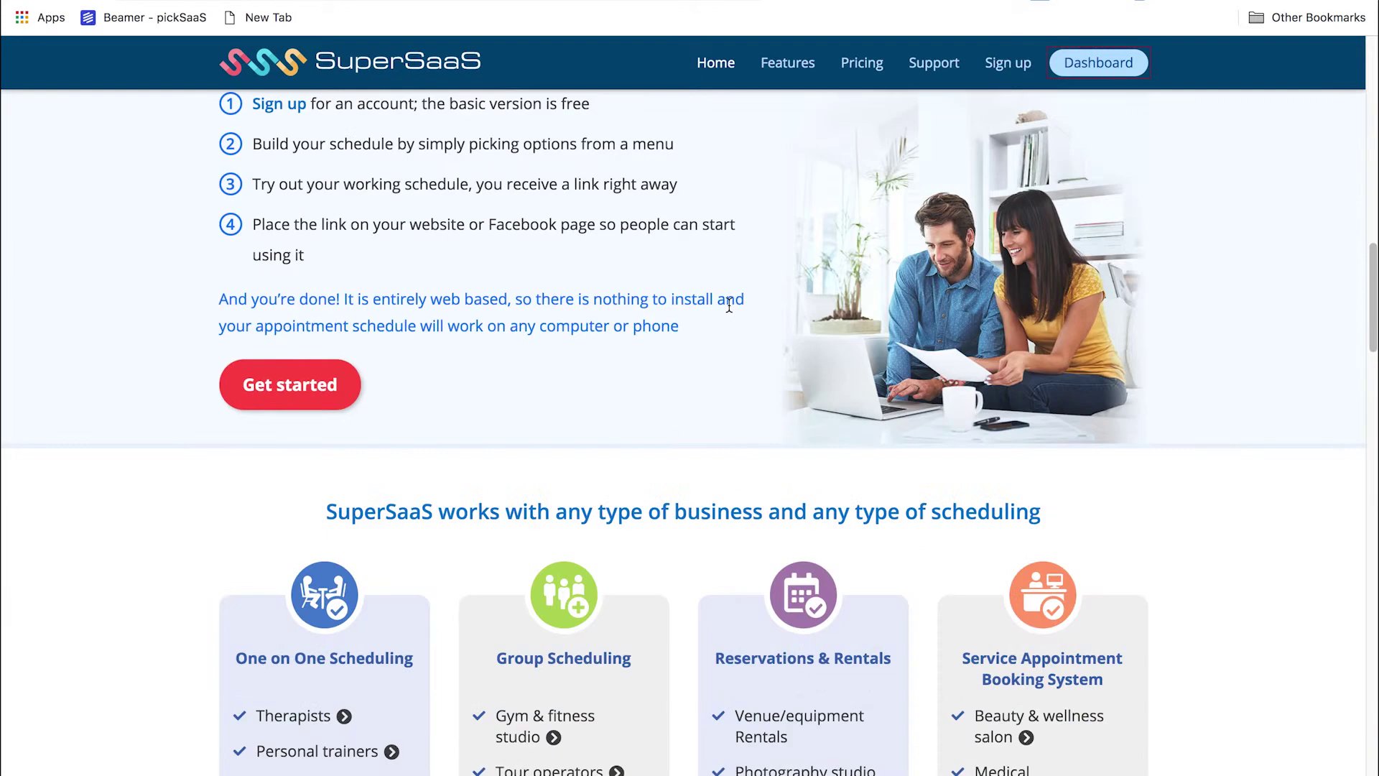
{"action": "scroll", "coordinate": [730, 307], "scroll_direction": "down", "scroll_amount": 9}
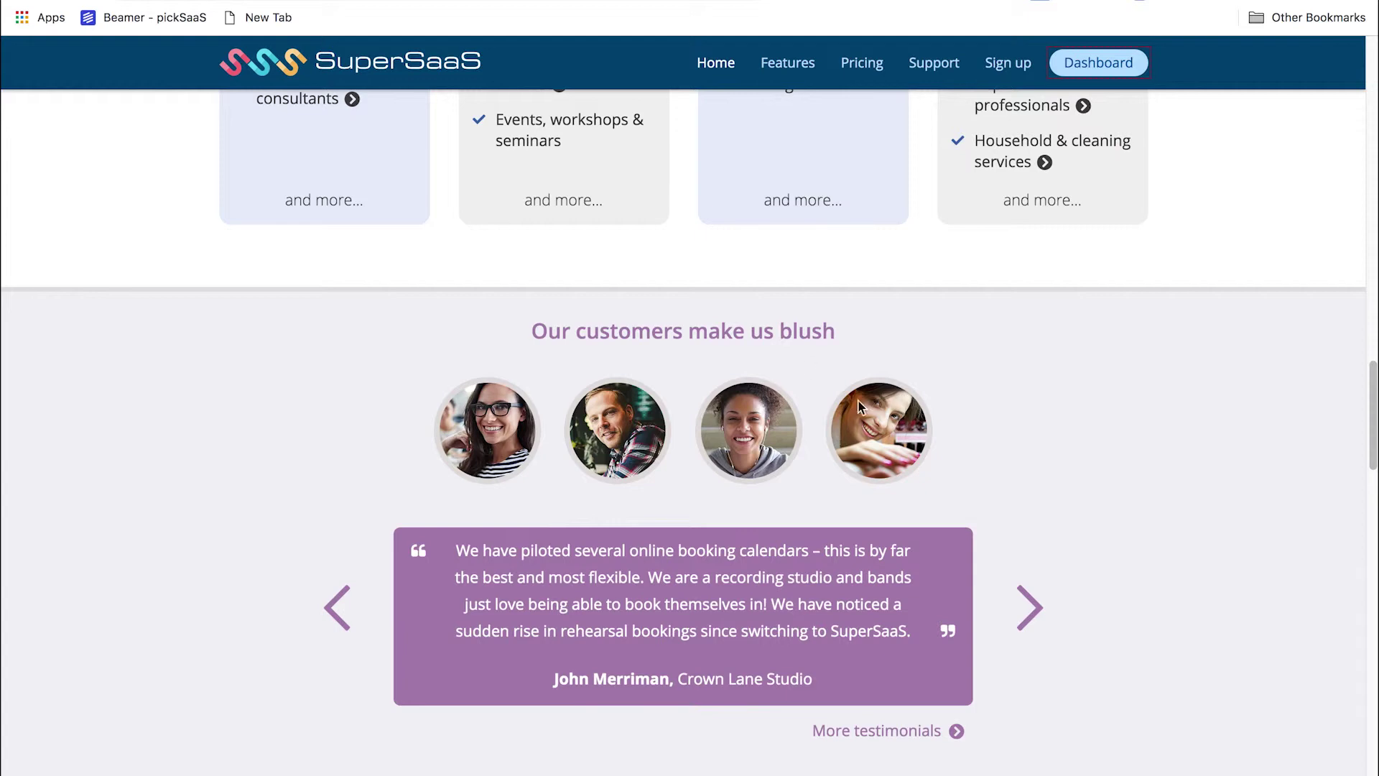
Advance the customer testimonial carousel four times, then browse the app integrations below
{"action": "left_click", "coordinate": [1040, 607]}
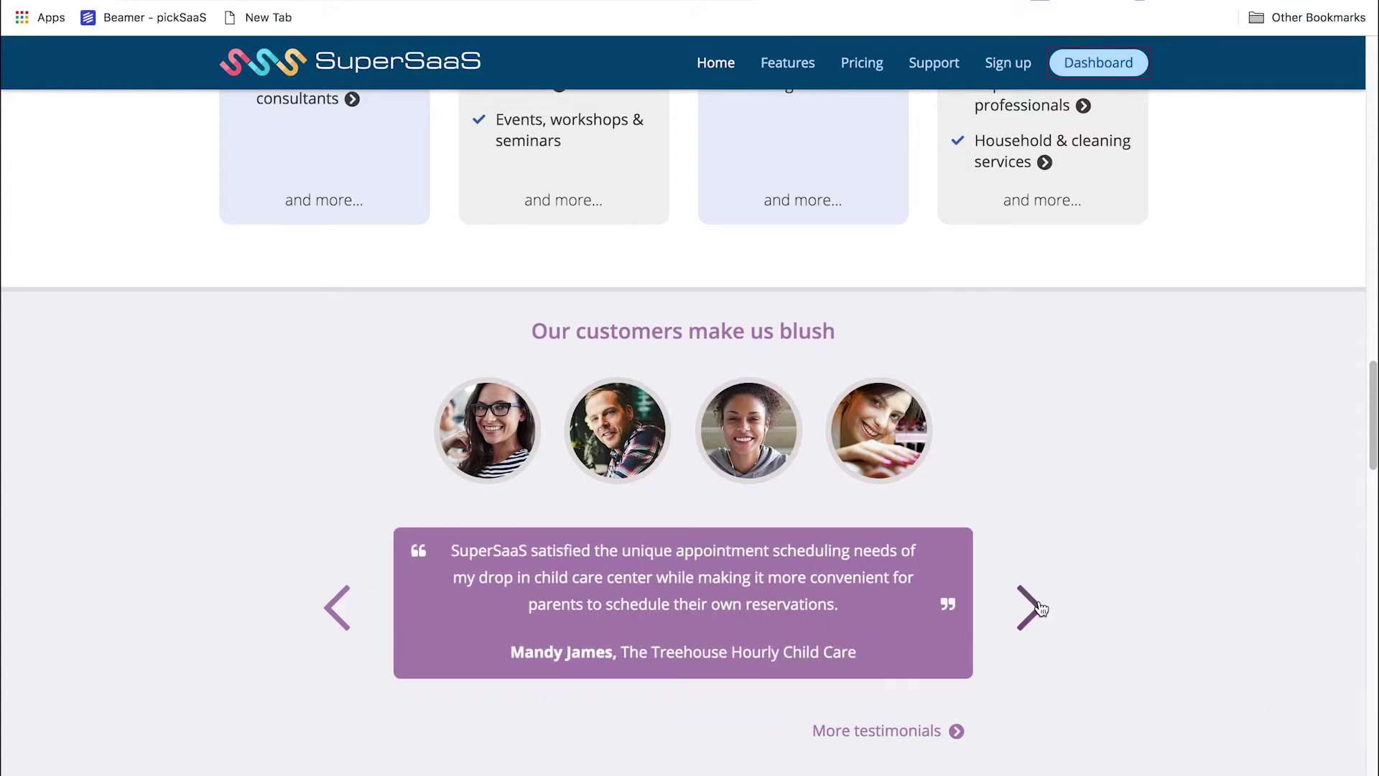
{"action": "left_click", "coordinate": [1039, 607]}
{"action": "left_click", "coordinate": [1039, 607]}
{"action": "left_click", "coordinate": [1042, 607]}
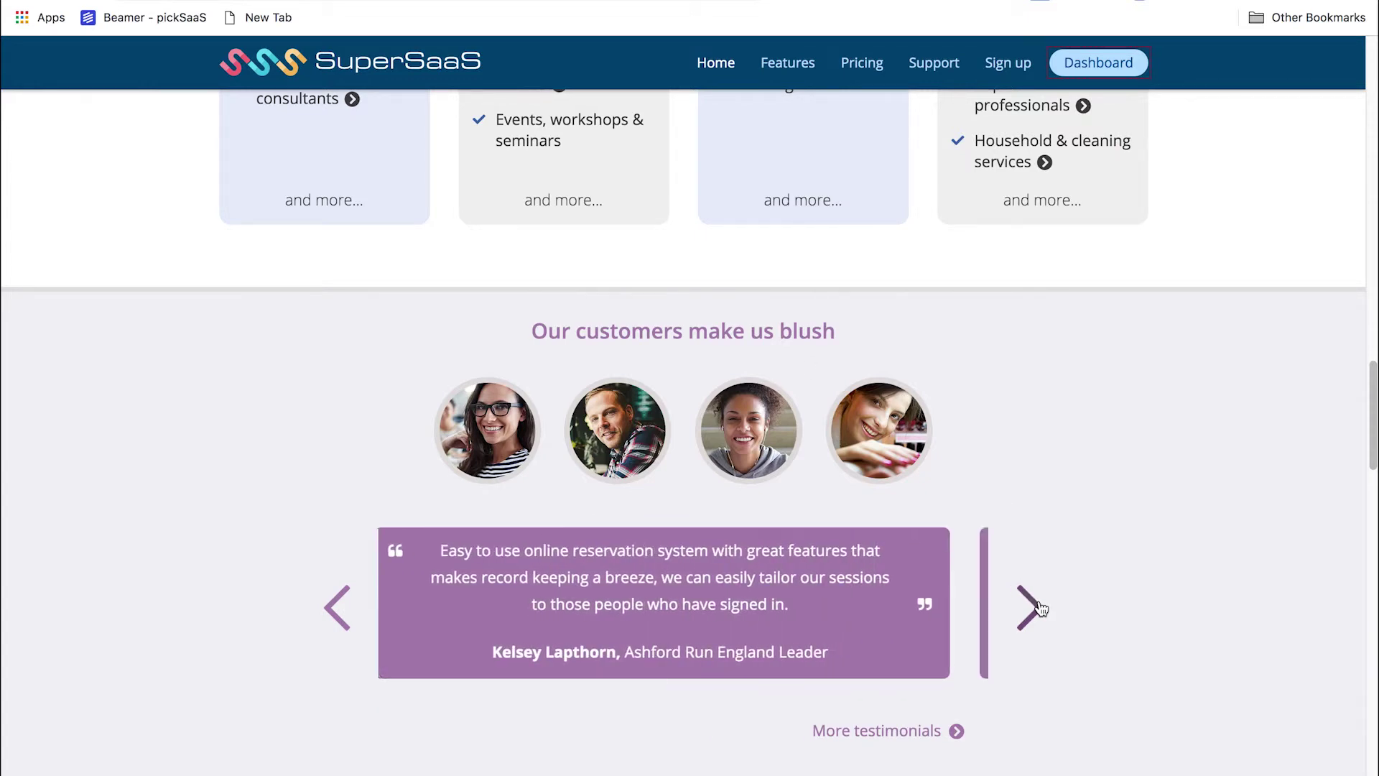
{"action": "scroll", "coordinate": [1049, 602], "scroll_direction": "down", "scroll_amount": 6}
{"action": "scroll", "coordinate": [1053, 609], "scroll_direction": "down", "scroll_amount": 13}
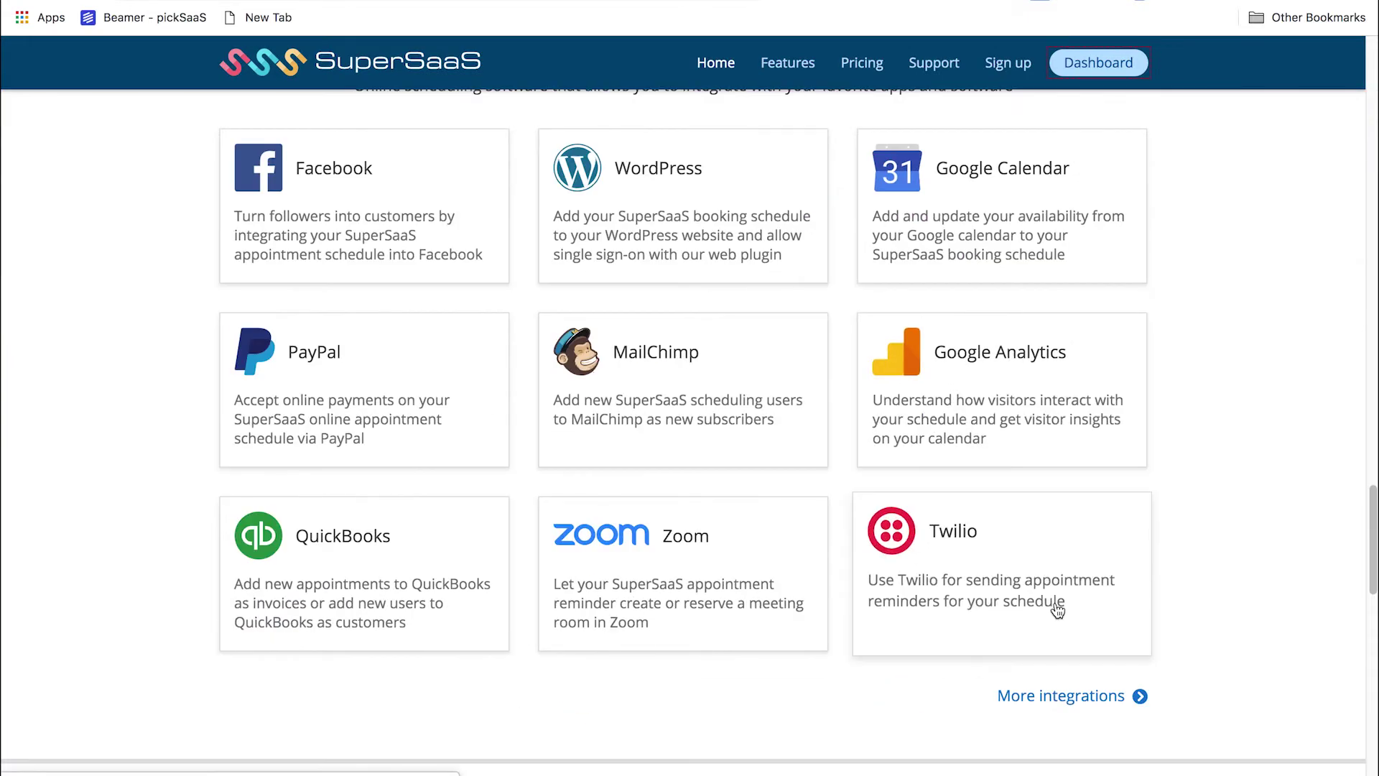
{"action": "scroll", "coordinate": [1057, 606], "scroll_direction": "down", "scroll_amount": 10}
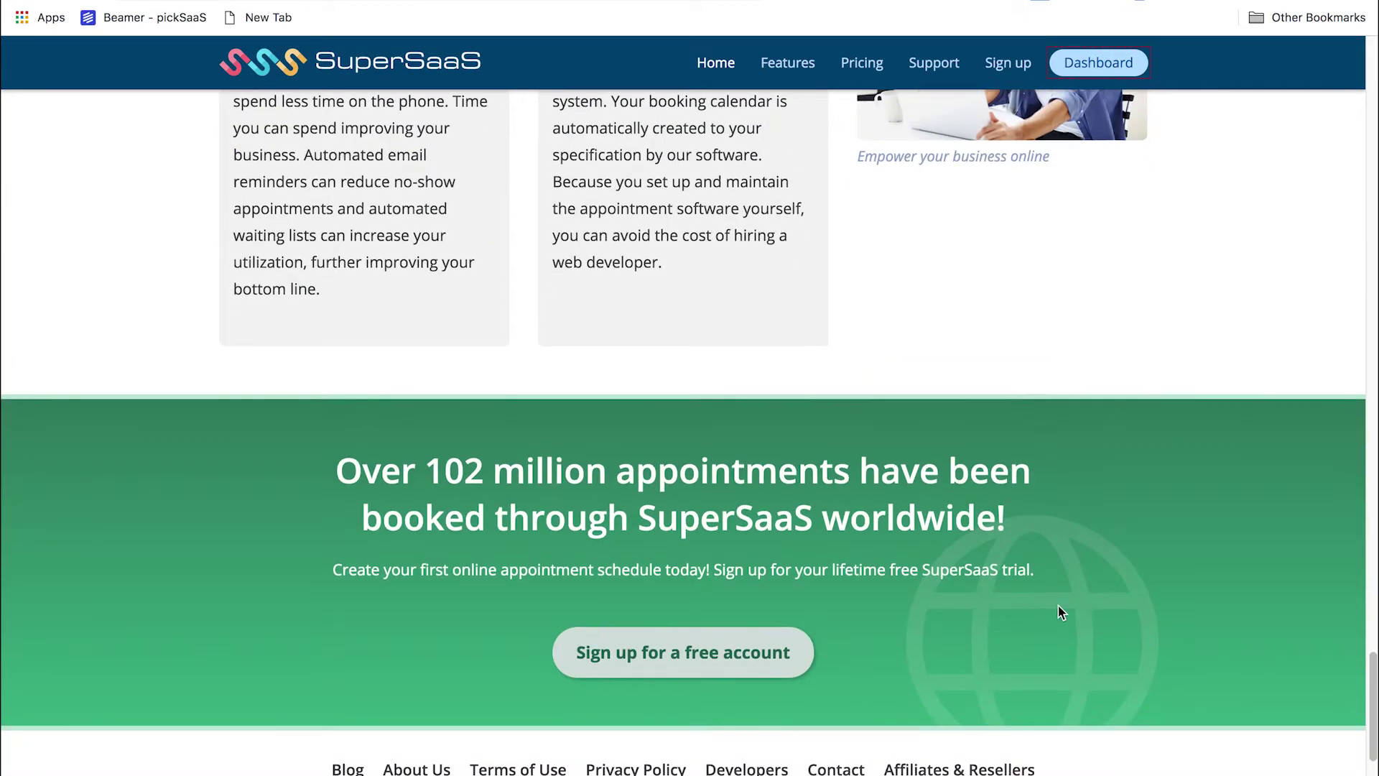
{"action": "scroll", "coordinate": [1059, 607], "scroll_direction": "up", "scroll_amount": 9}
{"action": "scroll", "coordinate": [1058, 605], "scroll_direction": "up", "scroll_amount": 20}
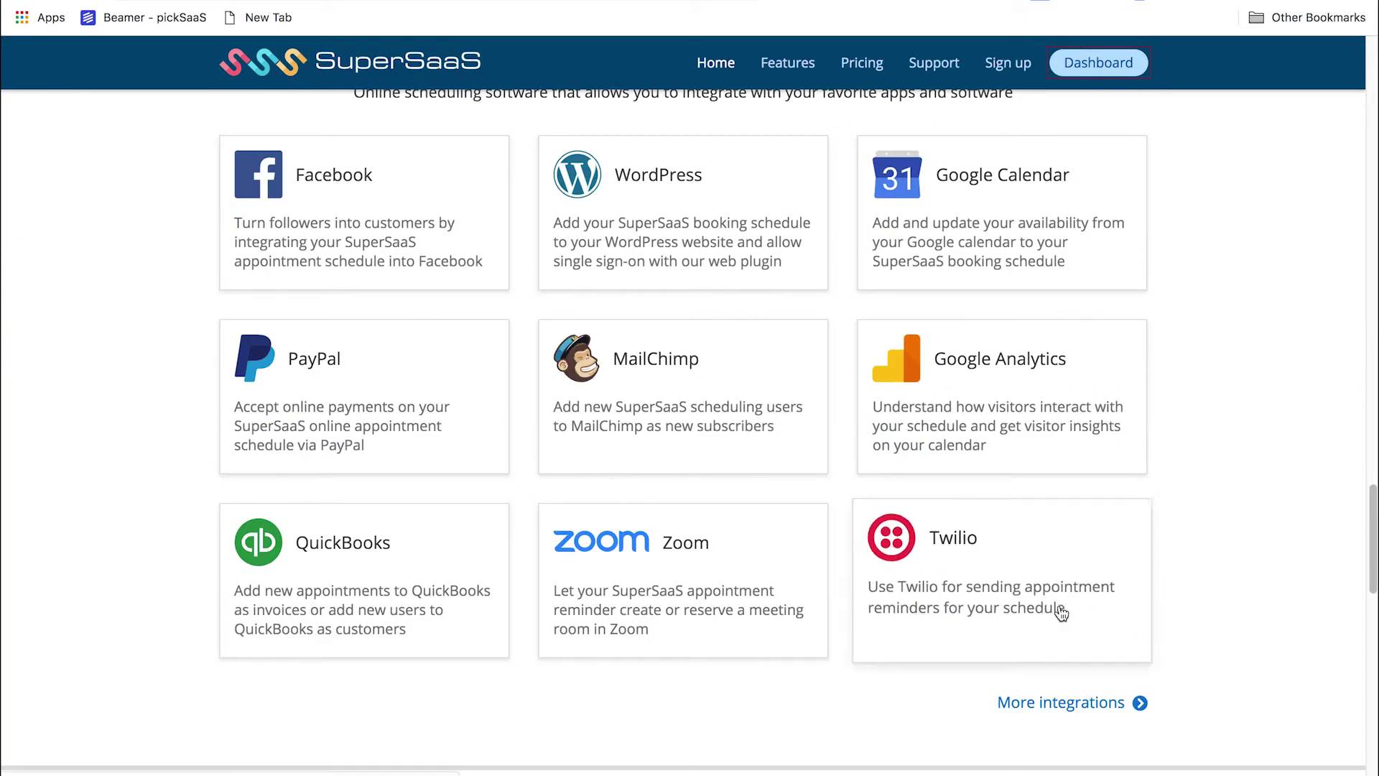
{"action": "scroll", "coordinate": [1059, 607], "scroll_direction": "up", "scroll_amount": 4}
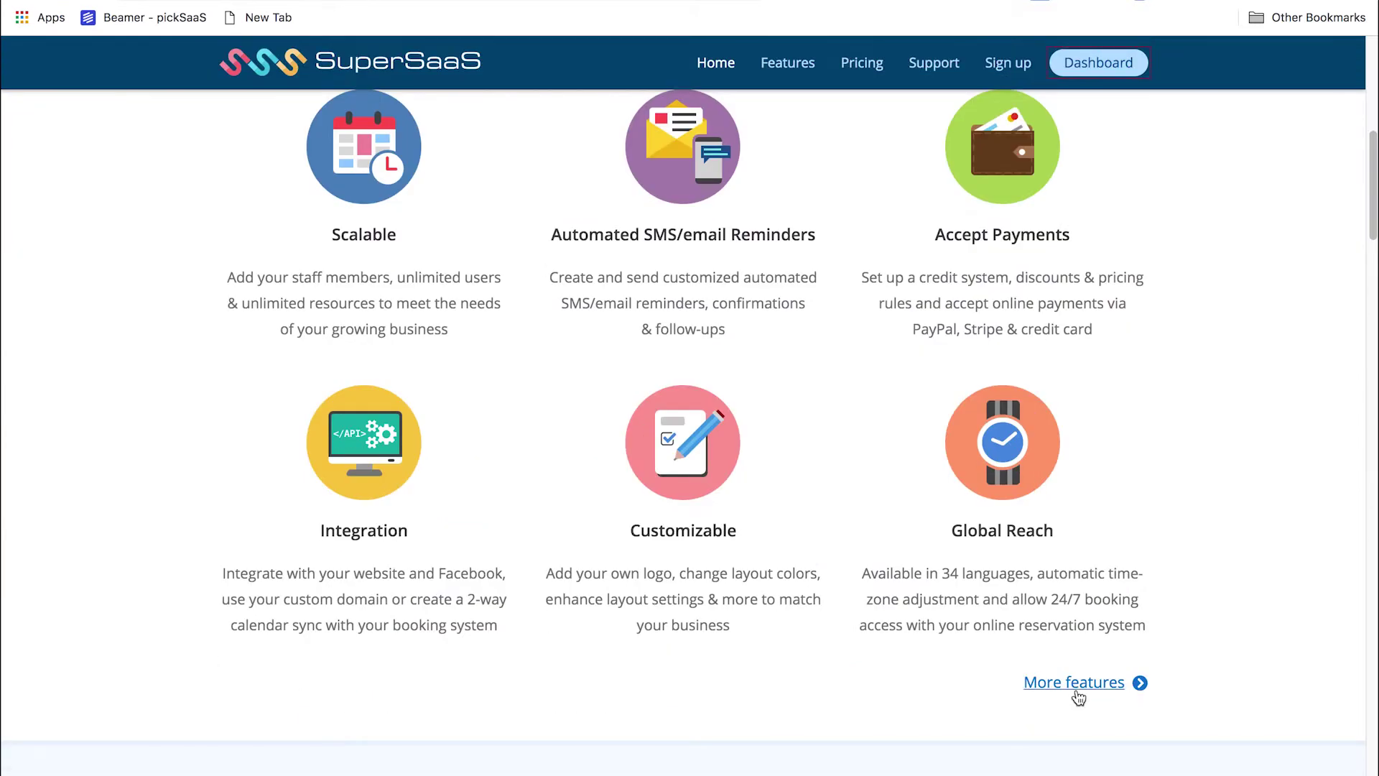
Open the Features overview and jump to the section on customizing the appointment schedule
{"action": "left_click", "coordinate": [1083, 686]}
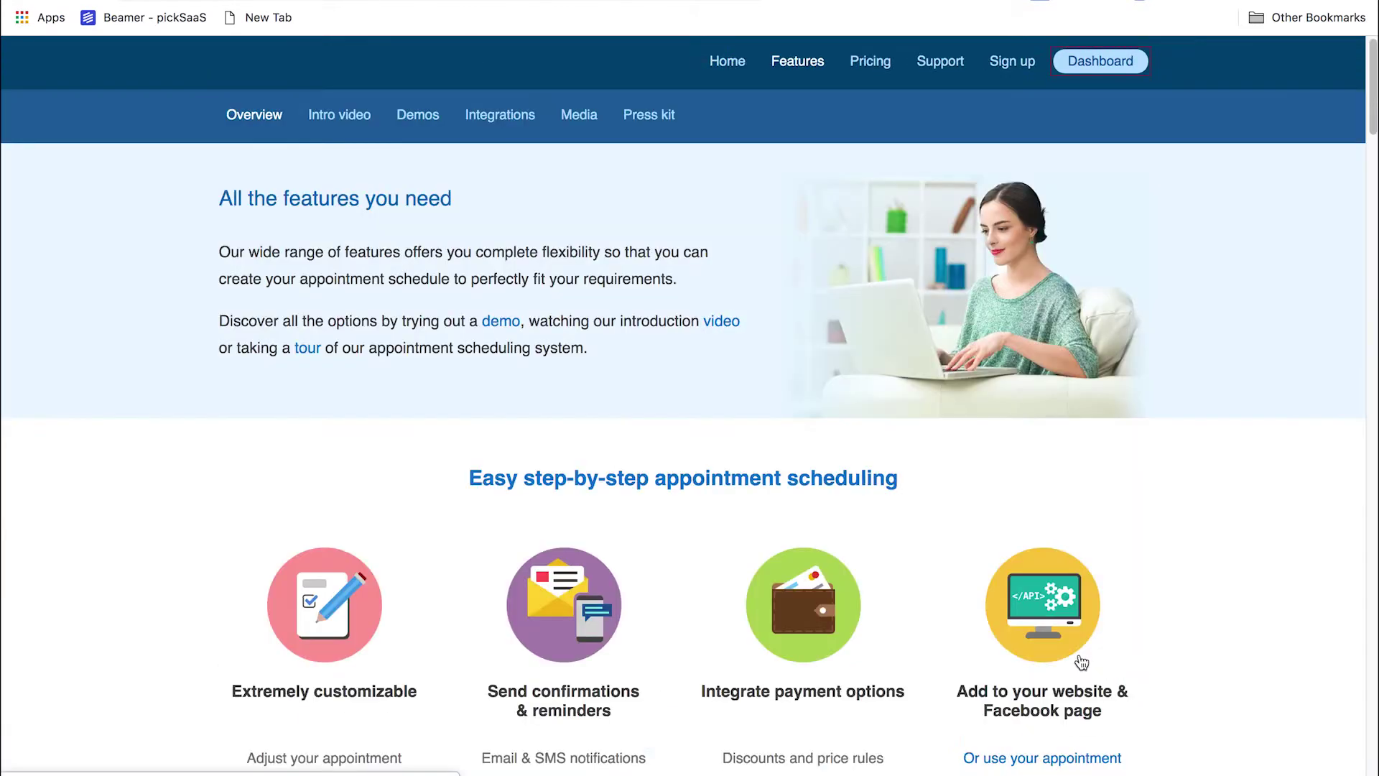
{"action": "scroll", "coordinate": [378, 172], "scroll_direction": "down", "scroll_amount": 3}
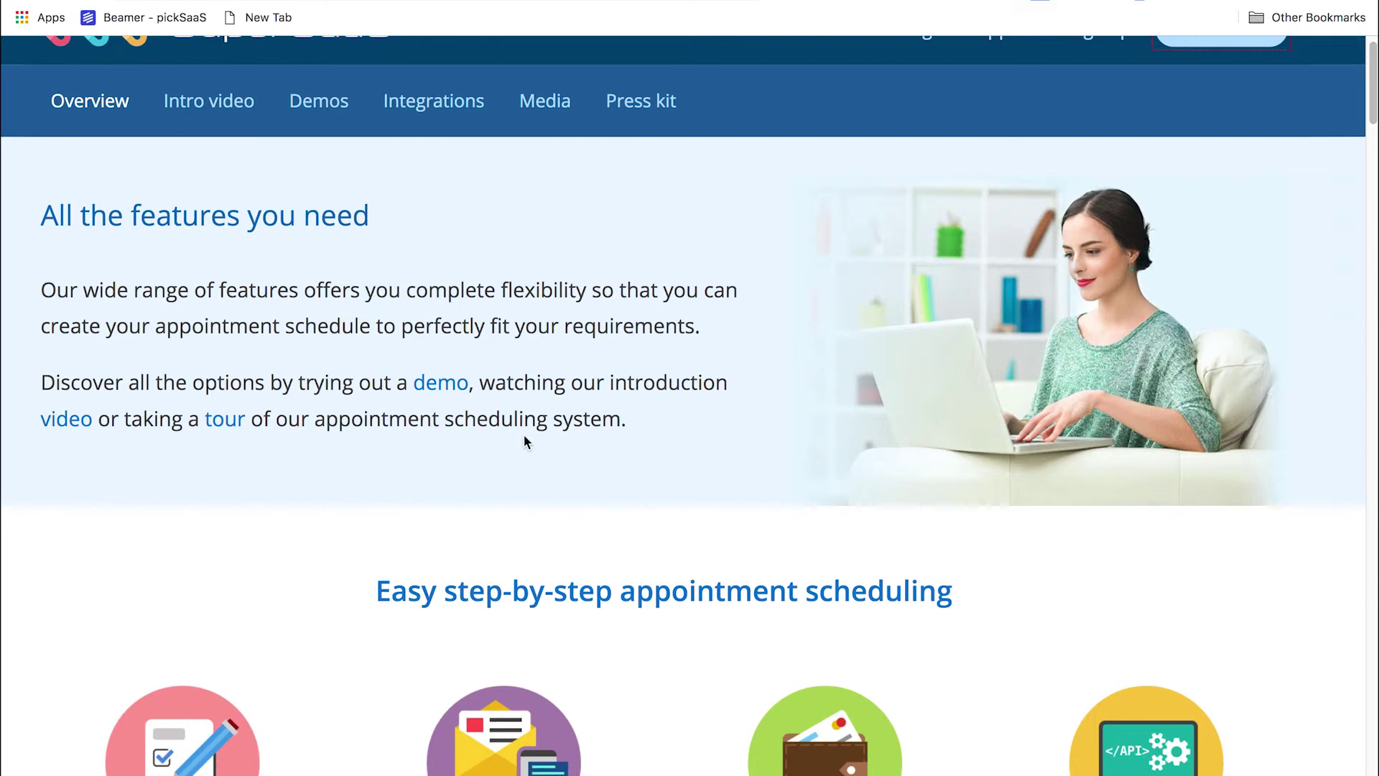
{"action": "scroll", "coordinate": [526, 443], "scroll_direction": "down", "scroll_amount": 5}
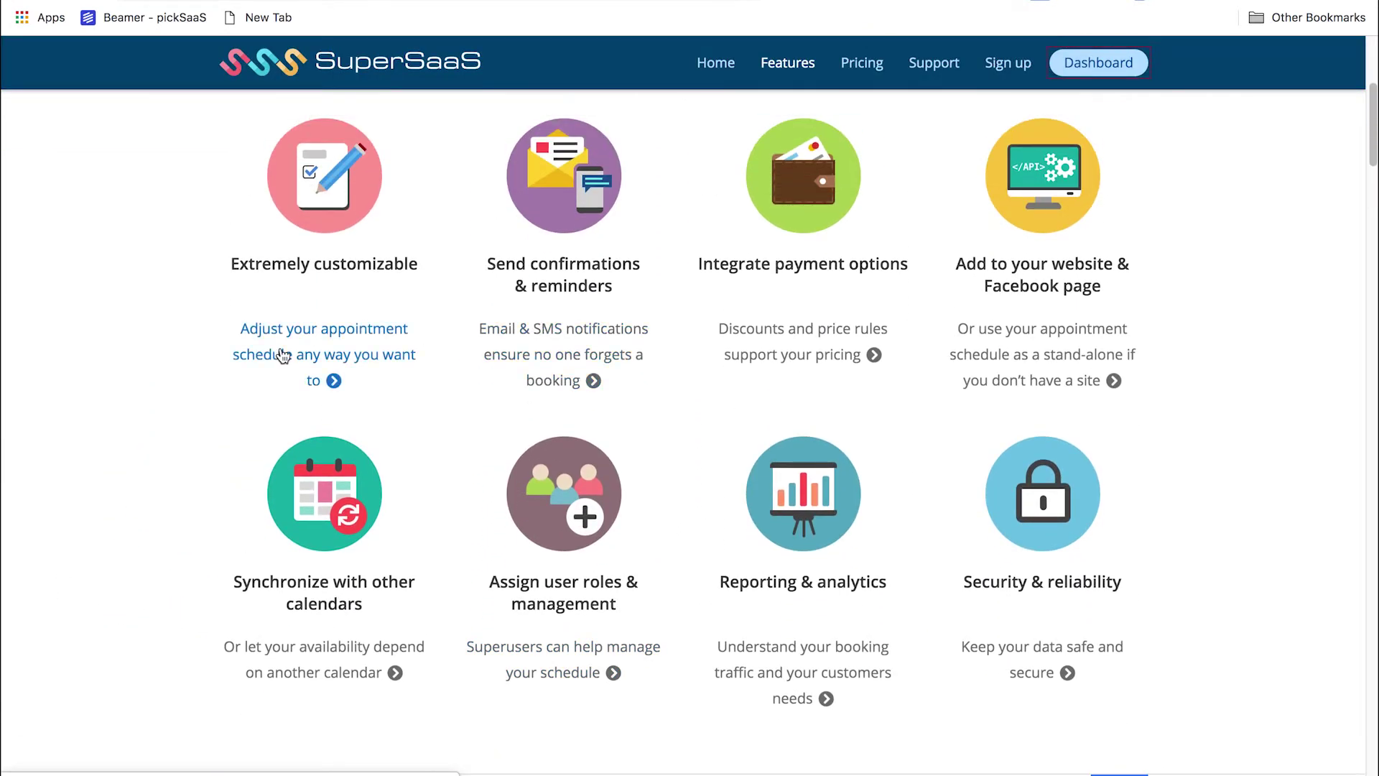
{"action": "left_click", "coordinate": [283, 355]}
{"action": "scroll", "coordinate": [313, 363], "scroll_direction": "up", "scroll_amount": 3}
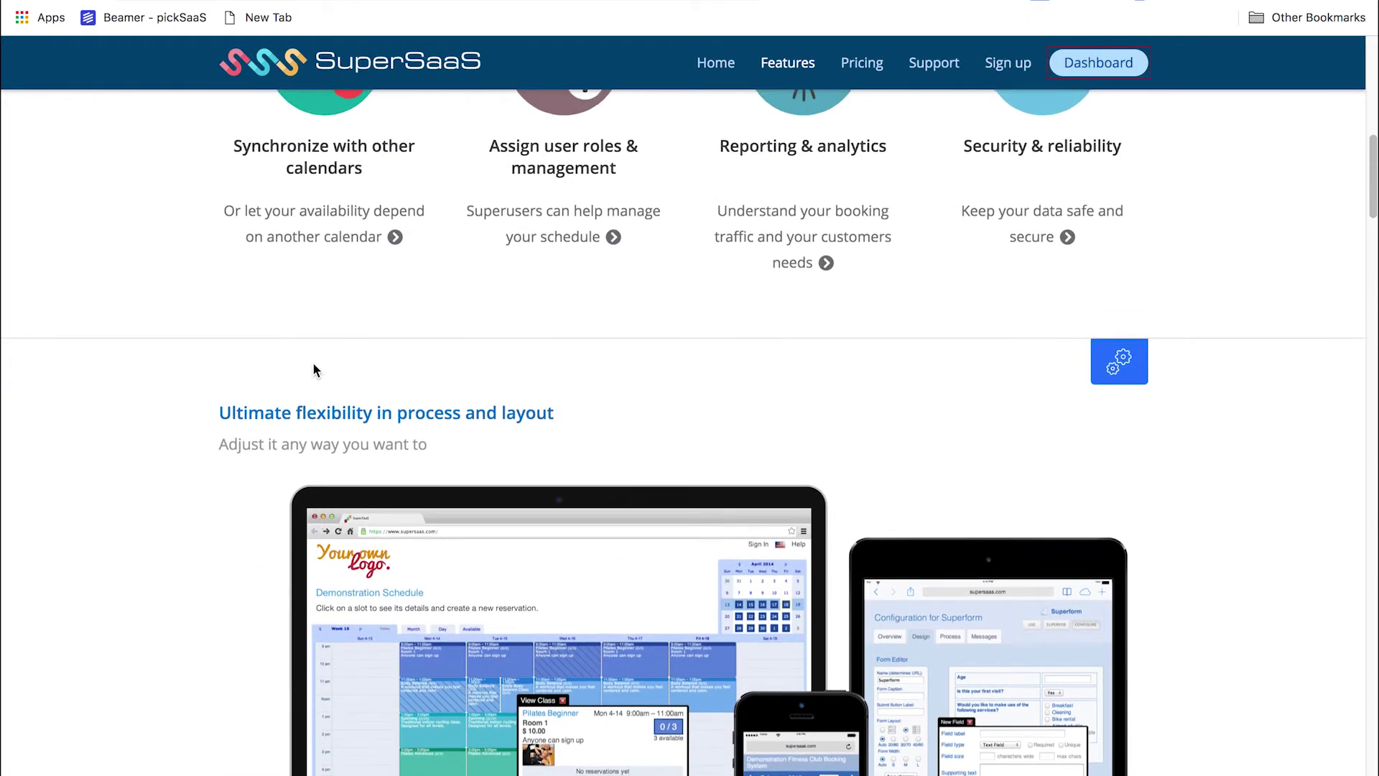
{"action": "scroll", "coordinate": [313, 369], "scroll_direction": "up", "scroll_amount": 6}
Scroll the Features page down to the 'Many more features' section
{"action": "scroll", "coordinate": [315, 371], "scroll_direction": "down", "scroll_amount": 5}
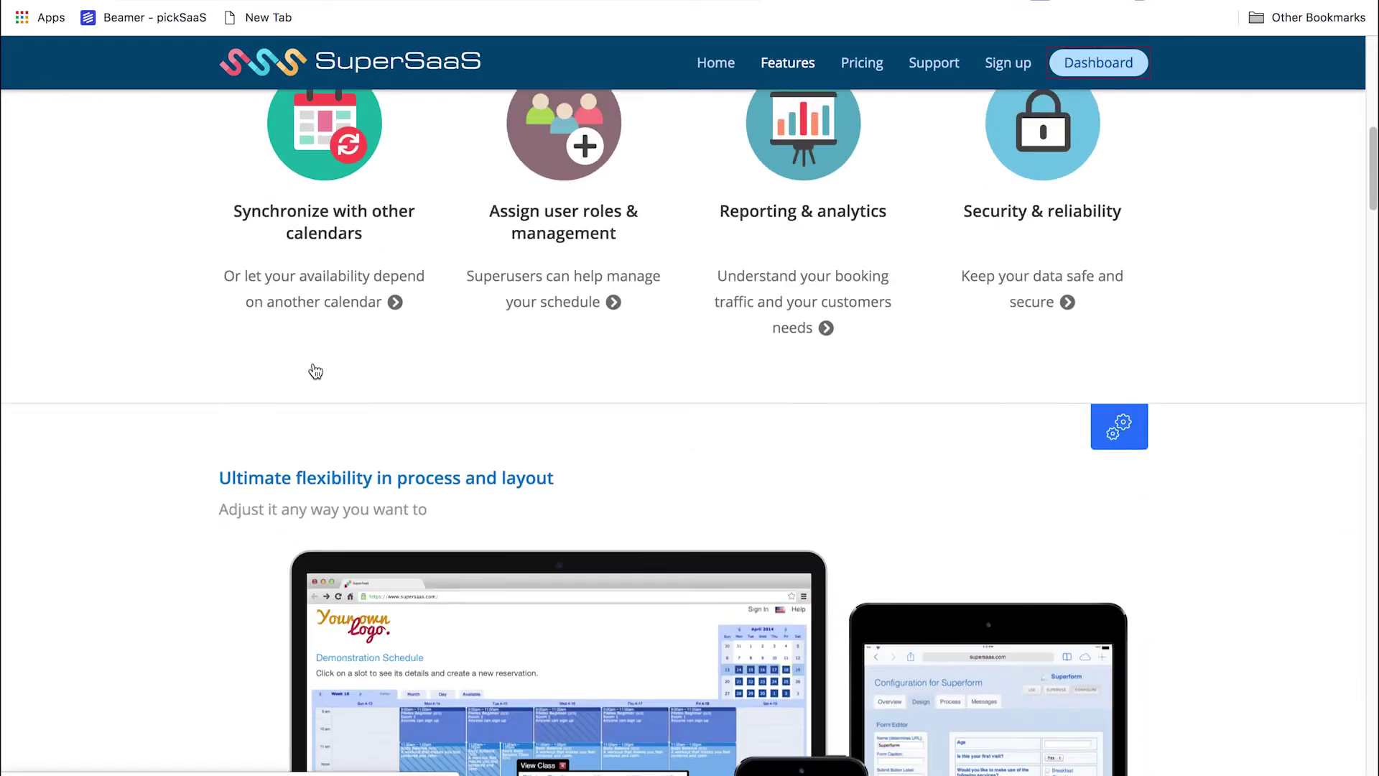
{"action": "scroll", "coordinate": [315, 372], "scroll_direction": "down", "scroll_amount": 10}
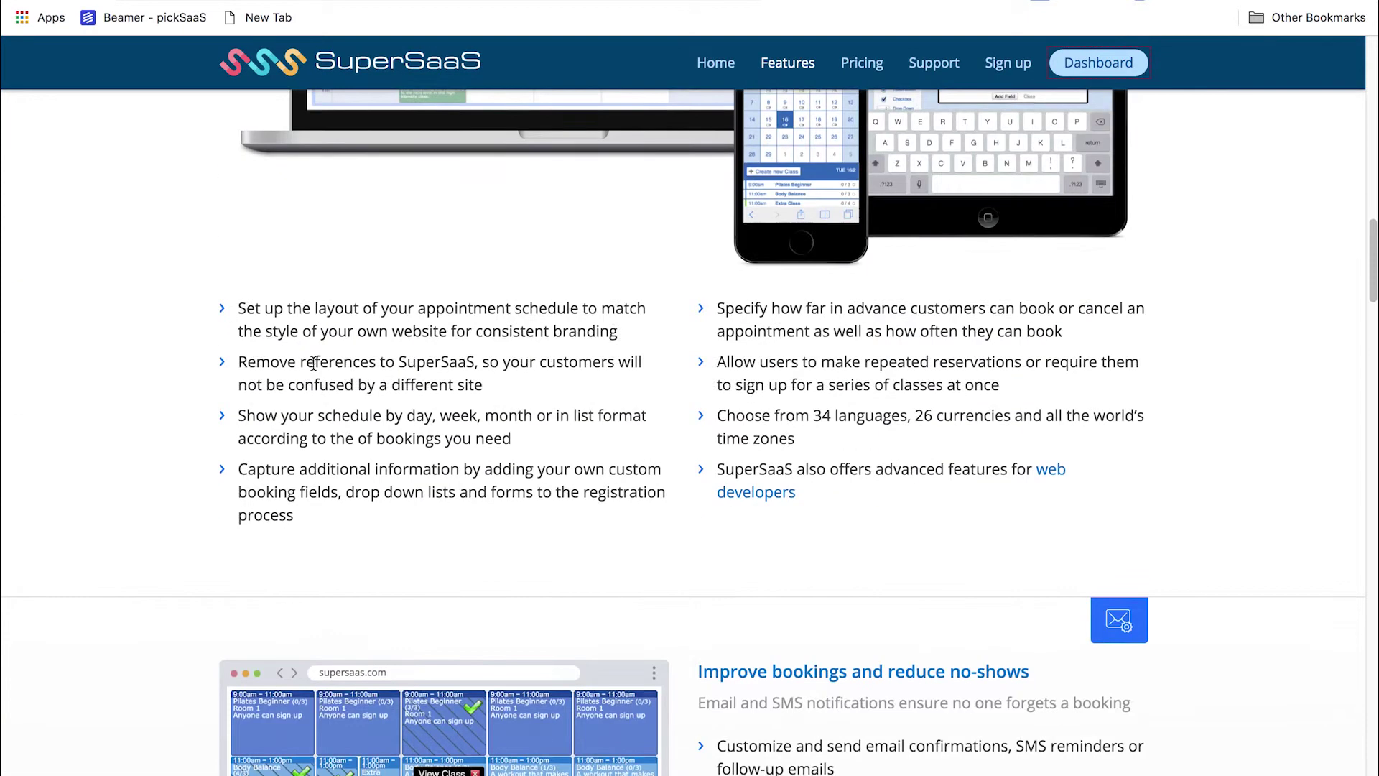
{"action": "scroll", "coordinate": [313, 364], "scroll_direction": "down", "scroll_amount": 13}
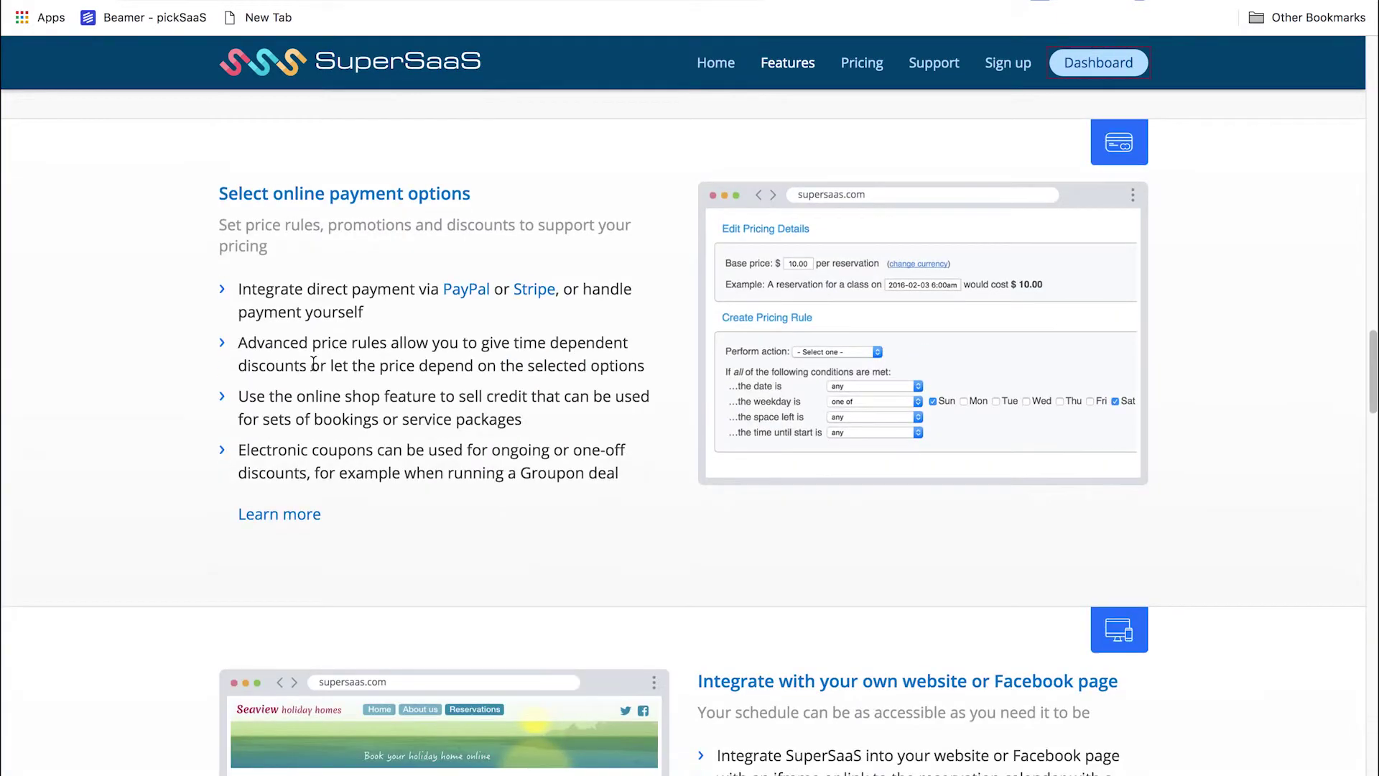
{"action": "scroll", "coordinate": [313, 364], "scroll_direction": "down", "scroll_amount": 14}
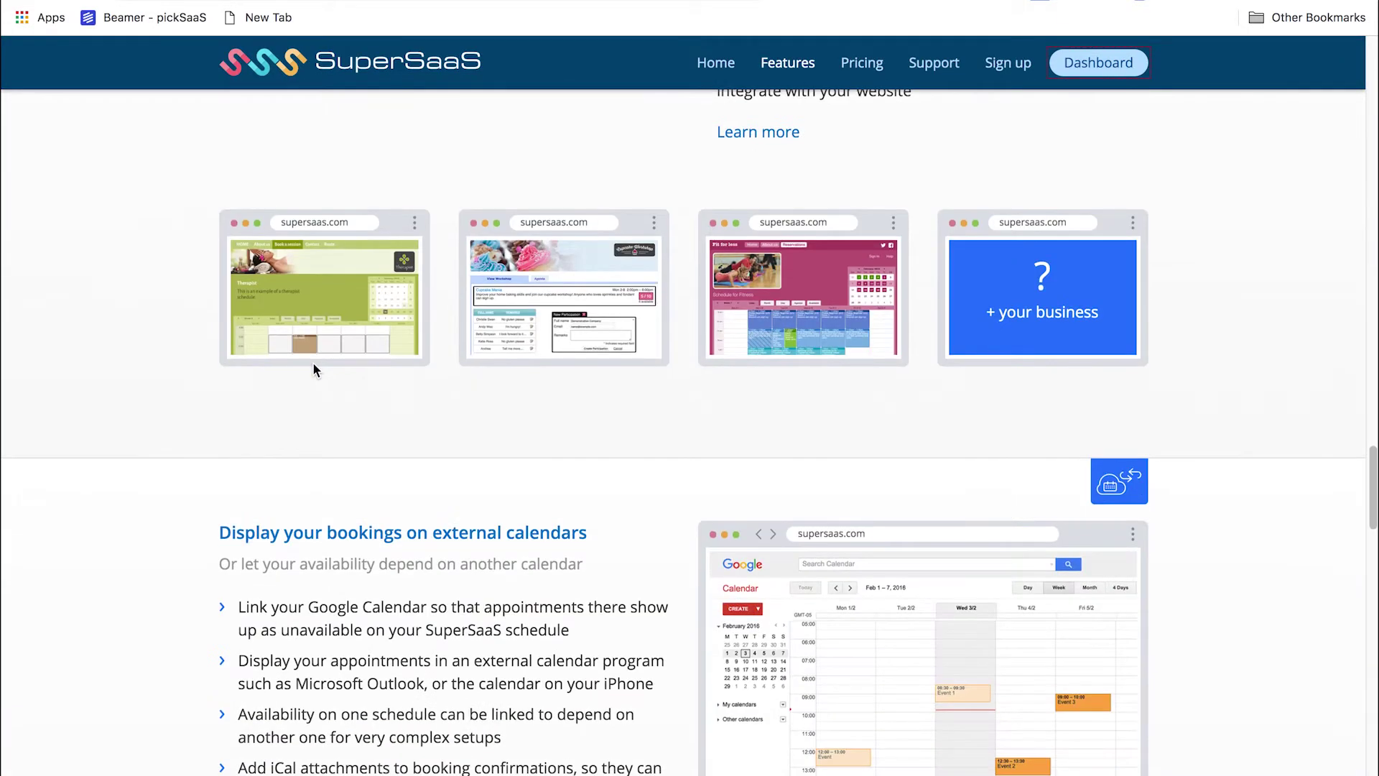
{"action": "scroll", "coordinate": [313, 369], "scroll_direction": "down", "scroll_amount": 16}
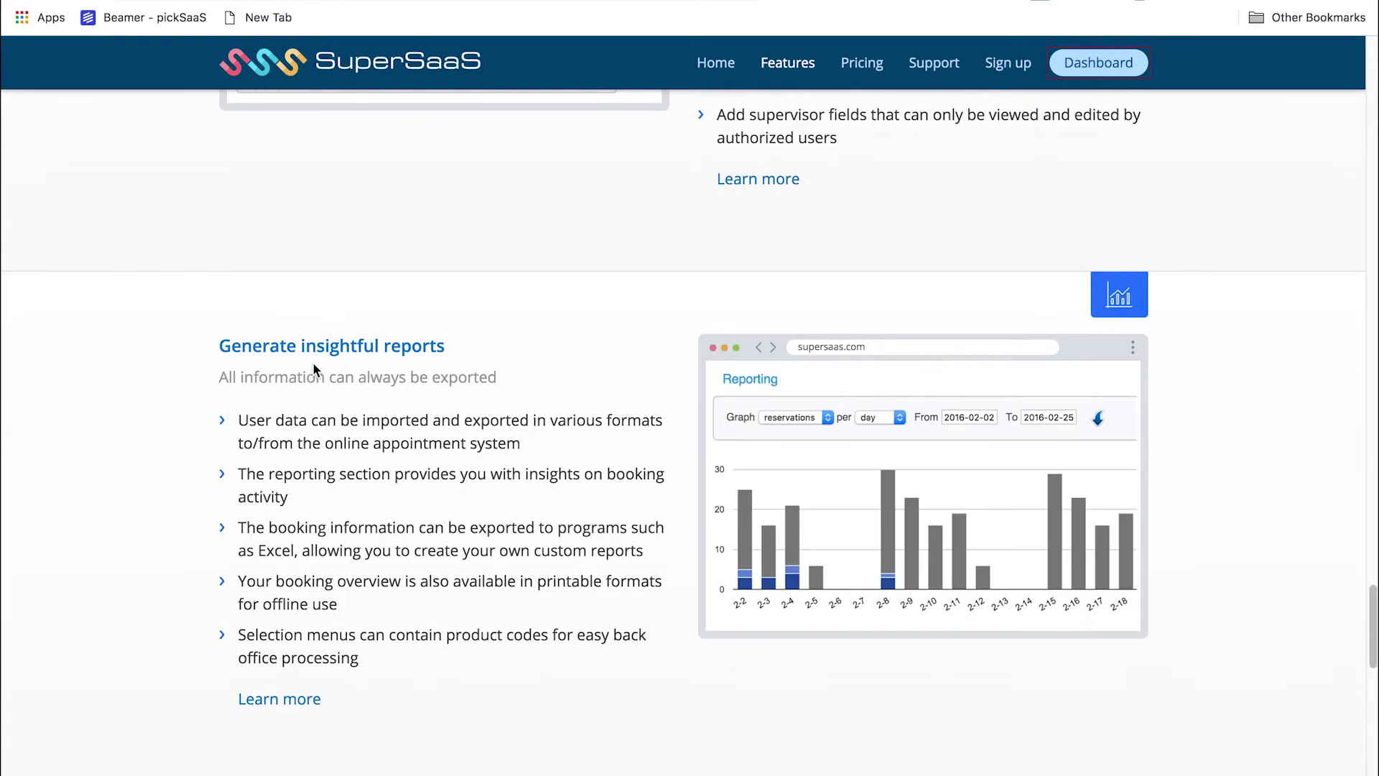
{"action": "scroll", "coordinate": [313, 363], "scroll_direction": "down", "scroll_amount": 14}
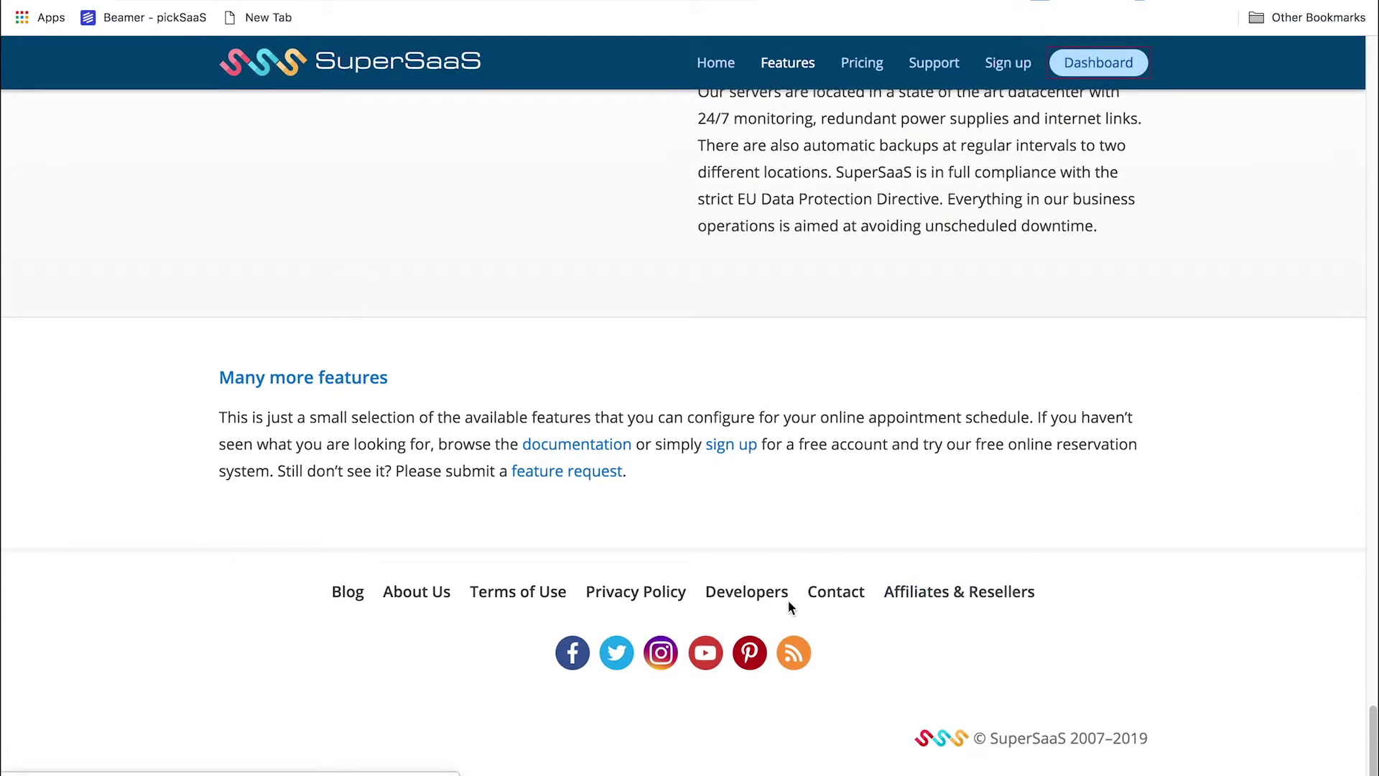
{"action": "left_click", "coordinate": [930, 75]}
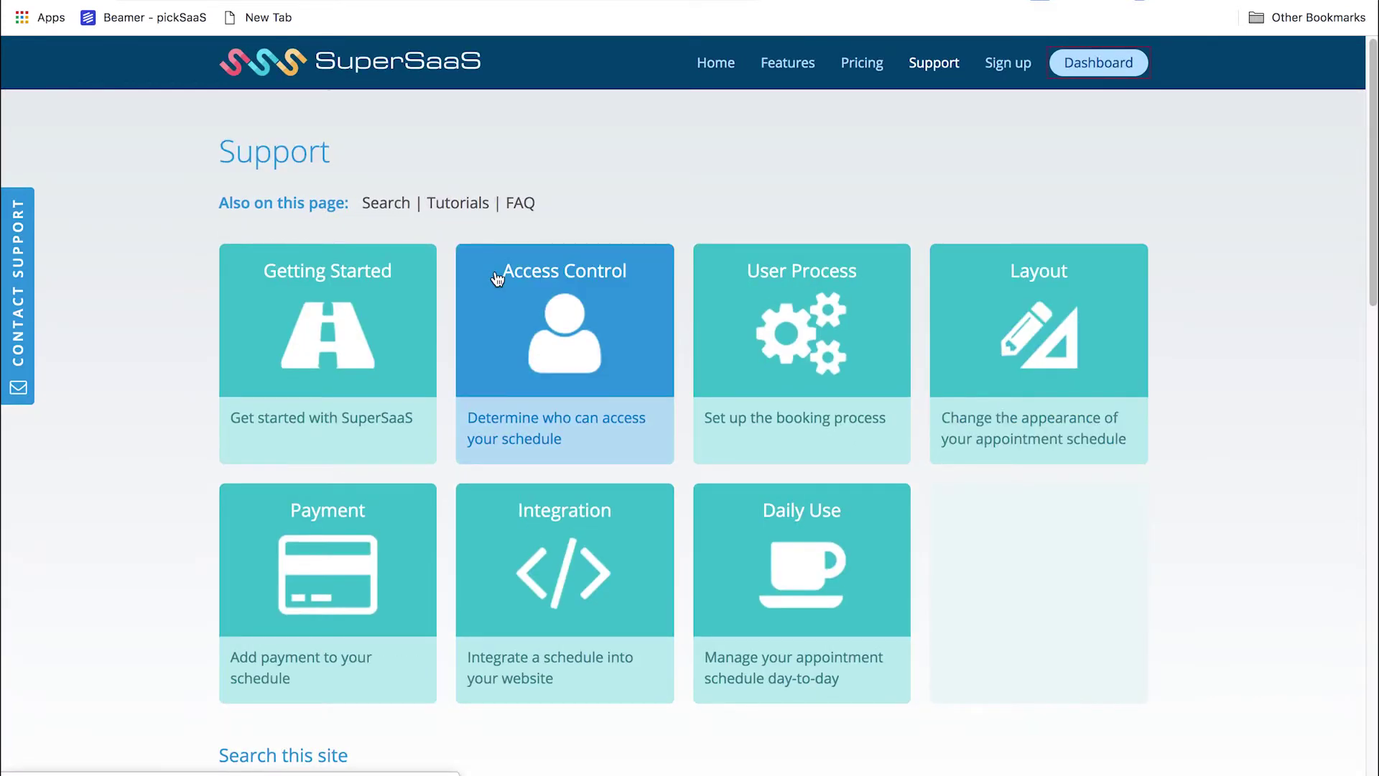
{"action": "scroll", "coordinate": [497, 280], "scroll_direction": "up", "scroll_amount": 5}
{"action": "scroll", "coordinate": [498, 278], "scroll_direction": "right", "scroll_amount": 2}
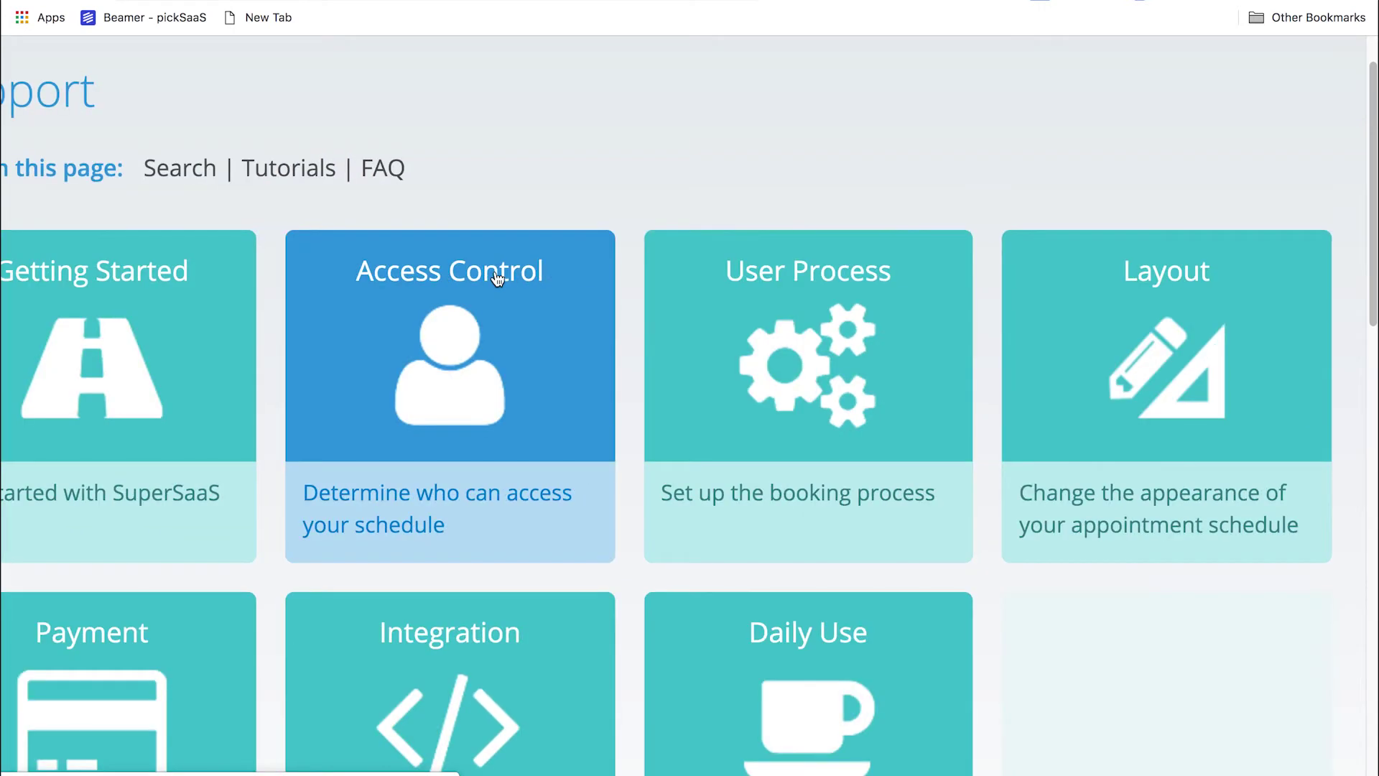
{"action": "scroll", "coordinate": [498, 279], "scroll_direction": "down", "scroll_amount": 3}
{"action": "scroll", "coordinate": [498, 279], "scroll_direction": "left", "scroll_amount": 1}
{"action": "scroll", "coordinate": [497, 279], "scroll_direction": "down", "scroll_amount": 5}
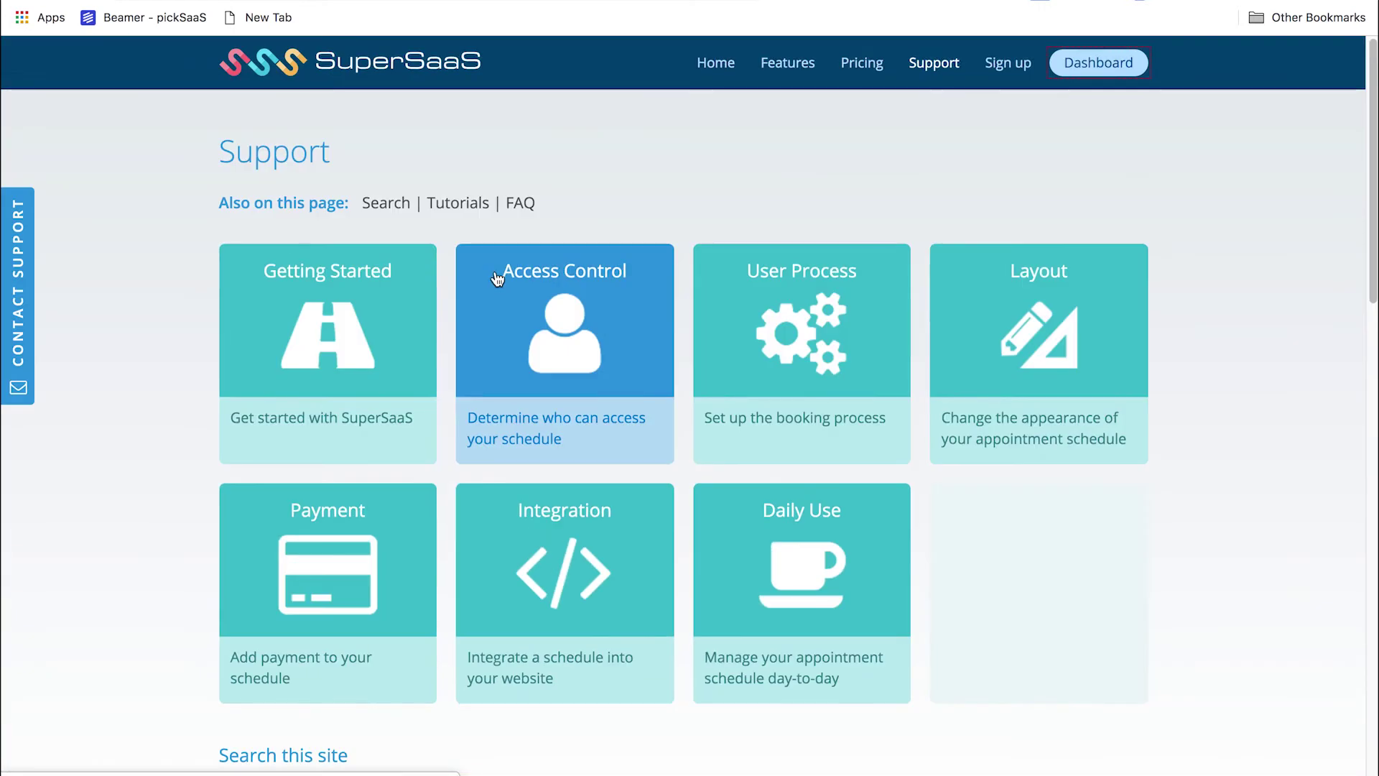
{"action": "scroll", "coordinate": [496, 277], "scroll_direction": "down", "scroll_amount": 7}
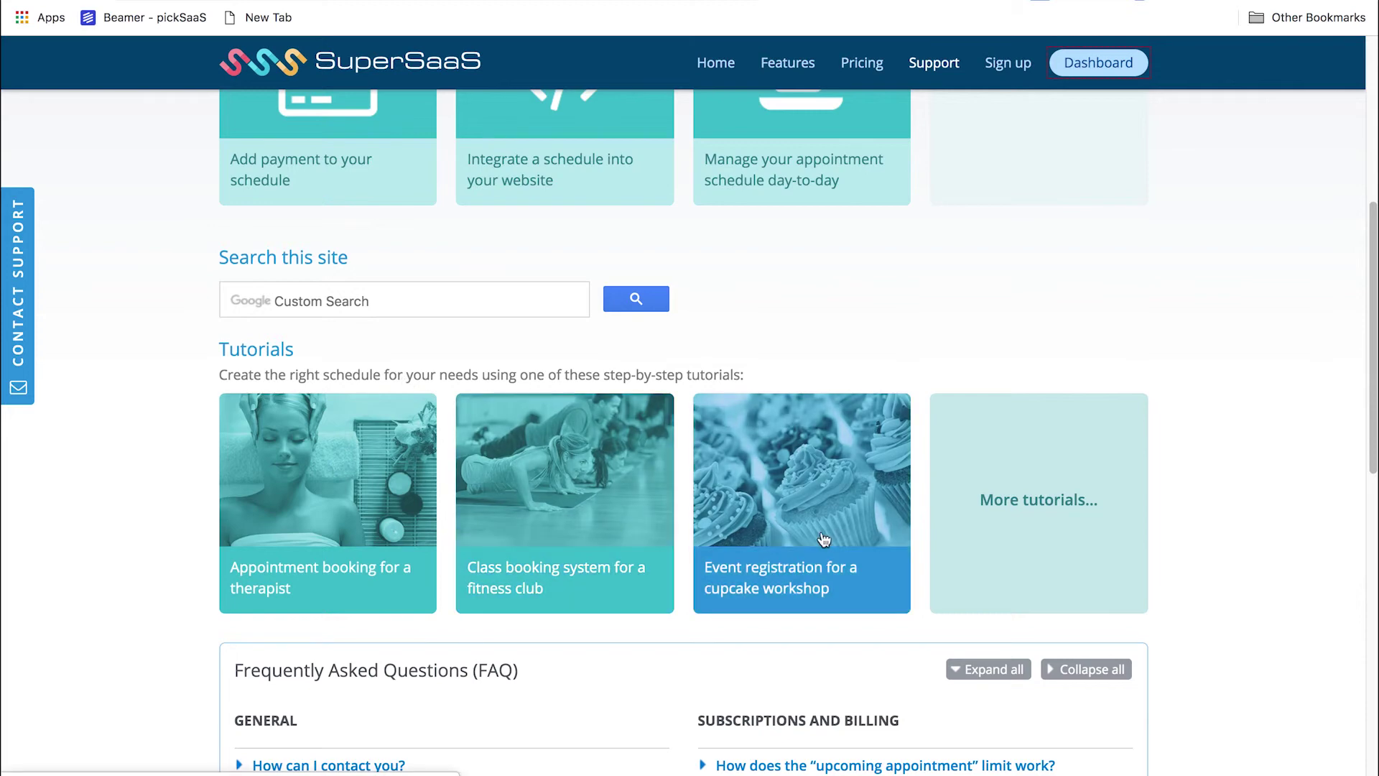
{"action": "scroll", "coordinate": [754, 503], "scroll_direction": "down", "scroll_amount": 5}
{"action": "left_click", "coordinate": [409, 203]}
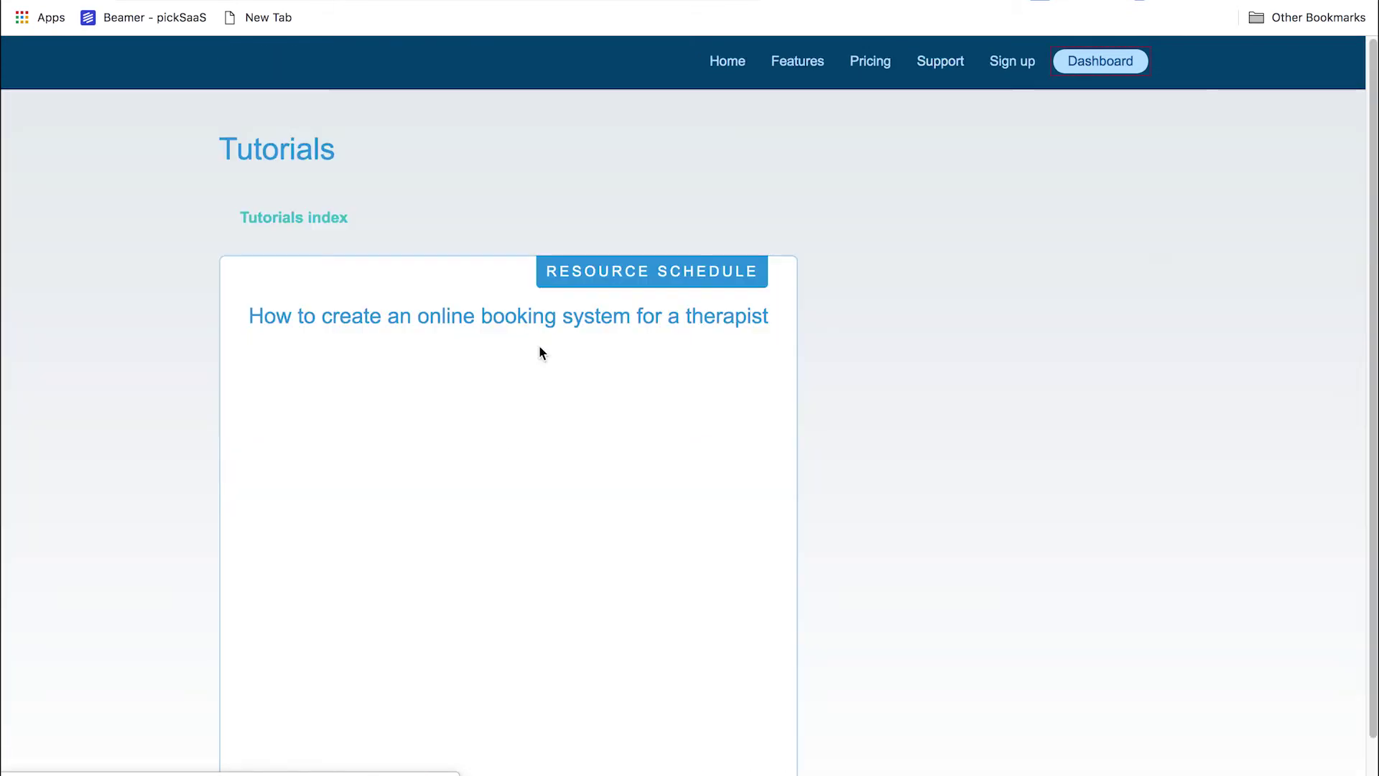
{"action": "scroll", "coordinate": [540, 347], "scroll_direction": "down", "scroll_amount": 1}
{"action": "scroll", "coordinate": [540, 346], "scroll_direction": "down", "scroll_amount": 12}
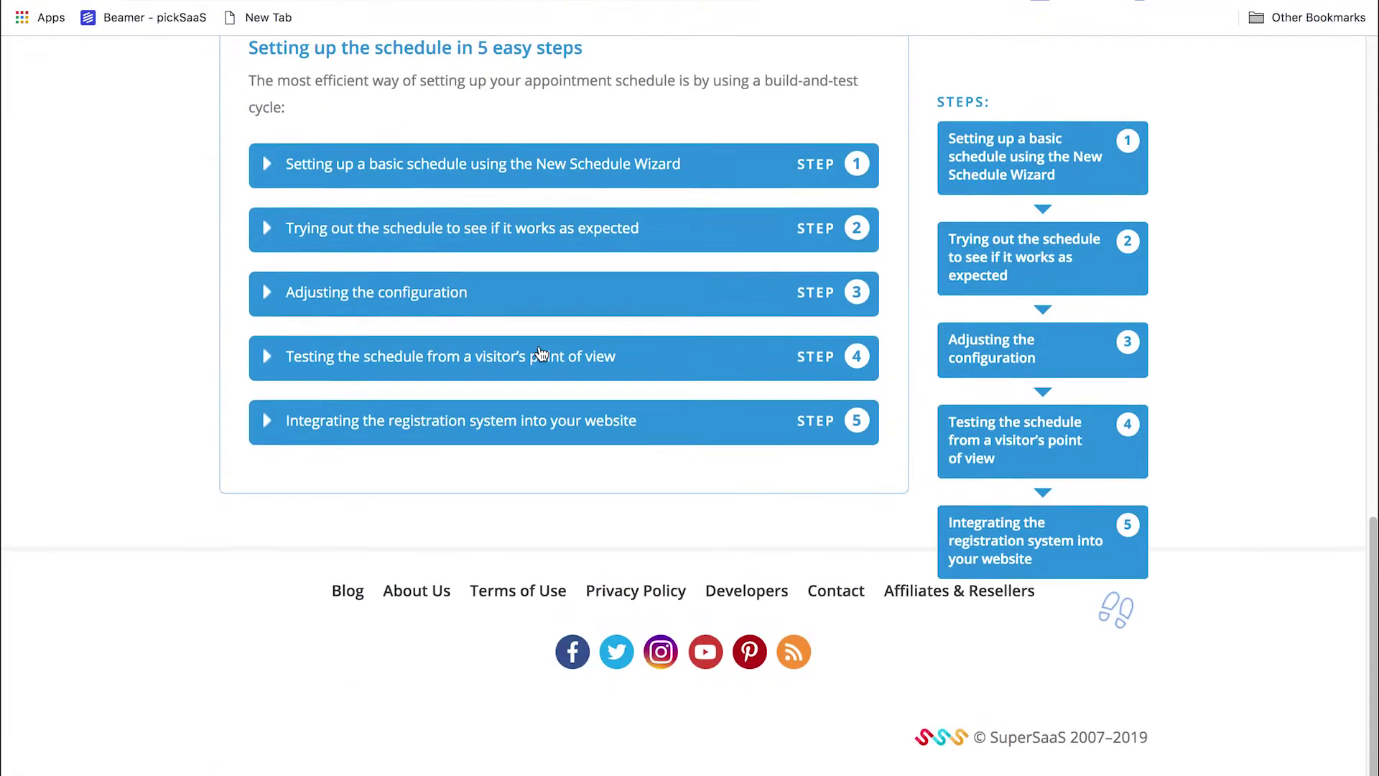
{"action": "scroll", "coordinate": [538, 344], "scroll_direction": "up", "scroll_amount": 15}
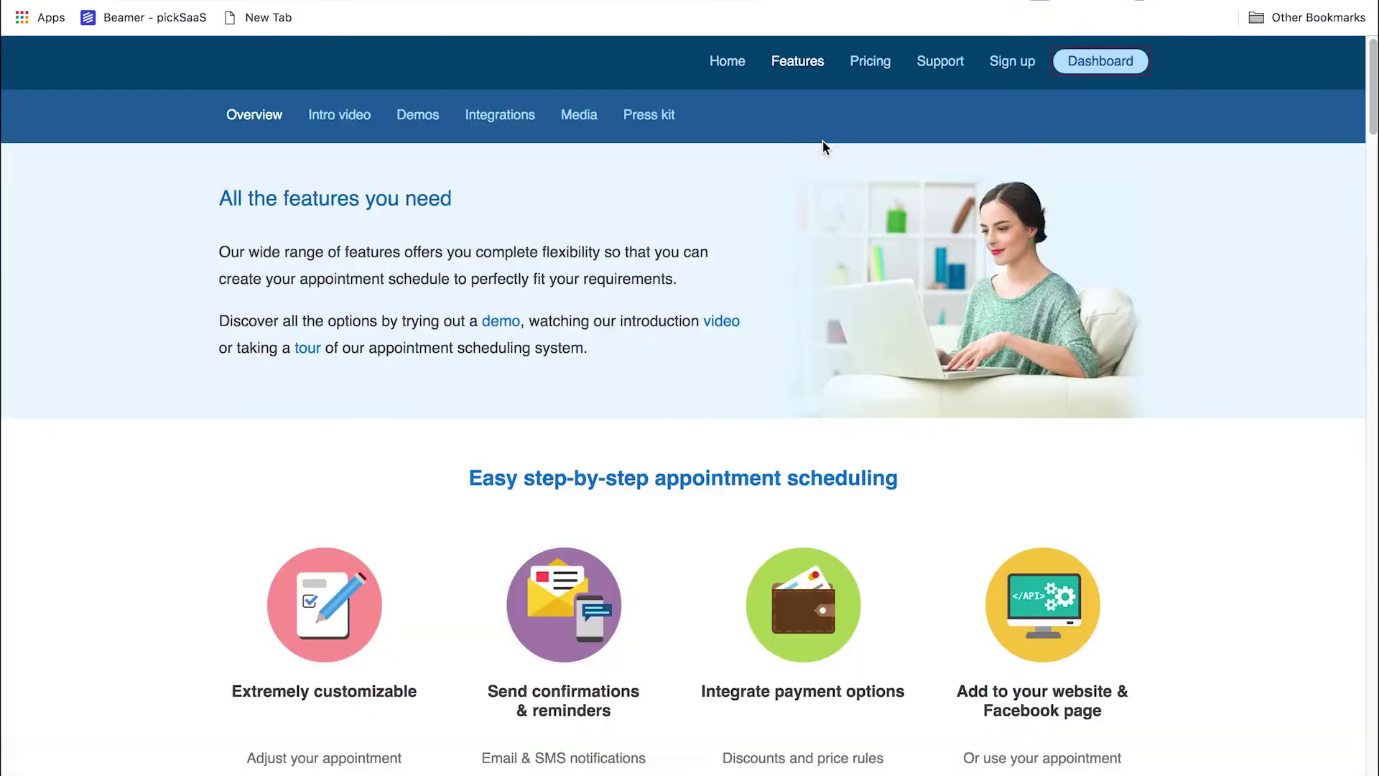
{"action": "scroll", "coordinate": [925, 158], "scroll_direction": "down", "scroll_amount": 7}
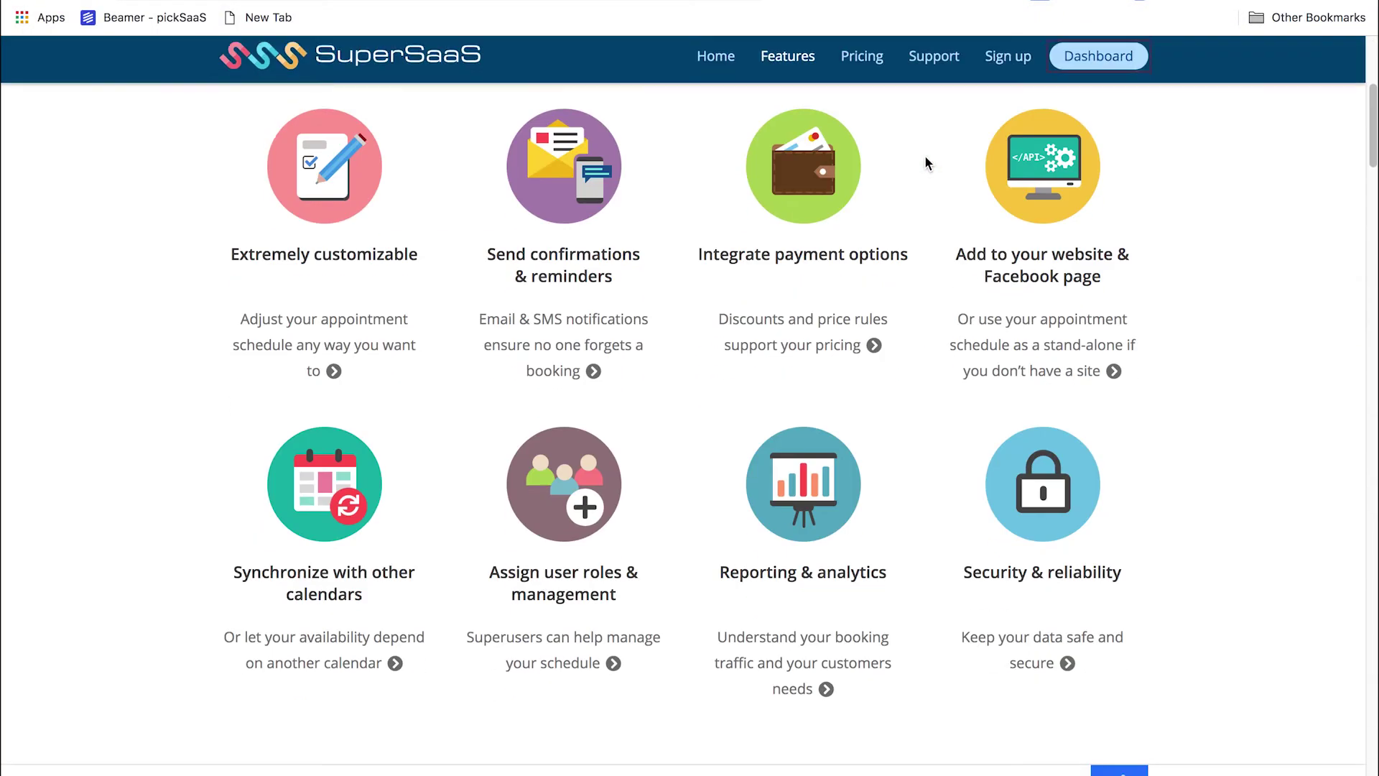
{"action": "scroll", "coordinate": [924, 156], "scroll_direction": "down", "scroll_amount": 8}
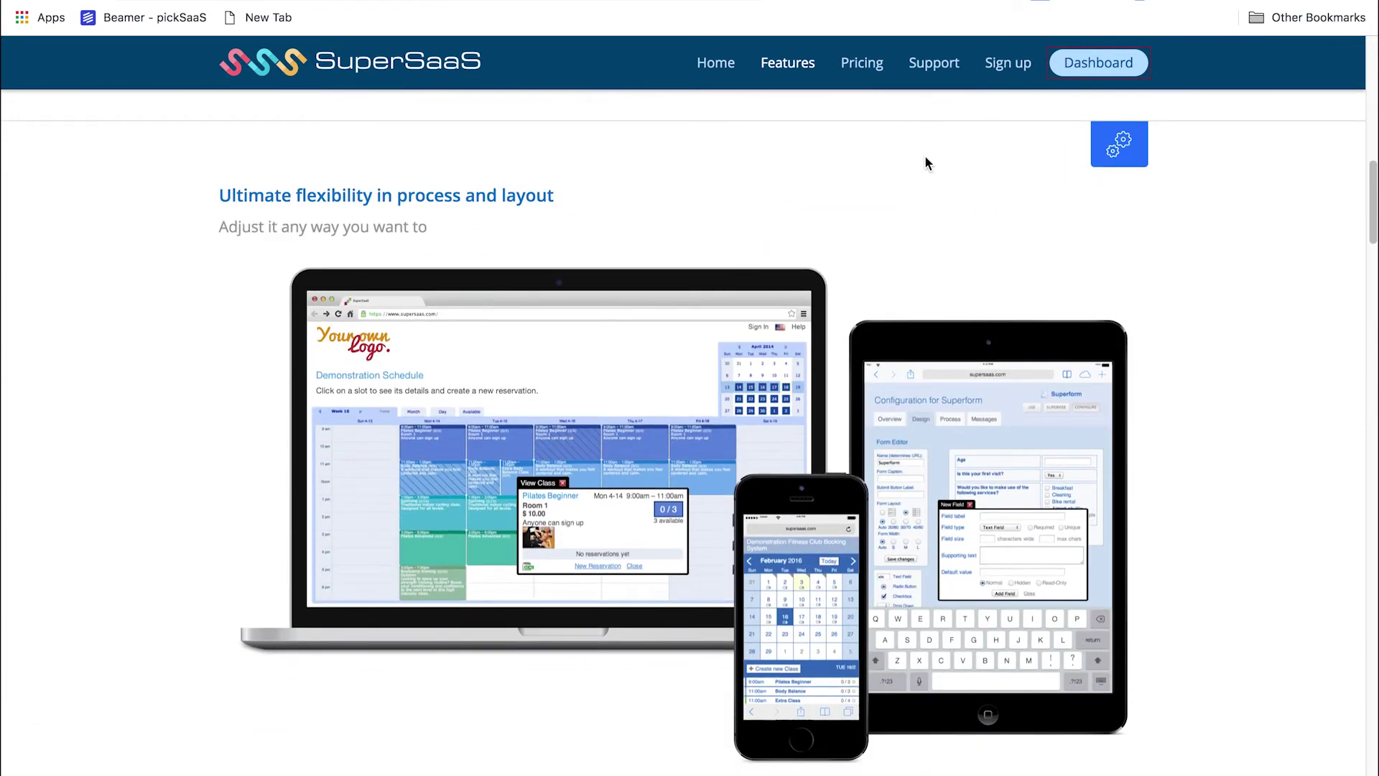
Open the Pricing page and scroll the table comparing the free version with Packages A–E
{"action": "left_click", "coordinate": [855, 66]}
{"action": "scroll", "coordinate": [853, 200], "scroll_direction": "down", "scroll_amount": 3}
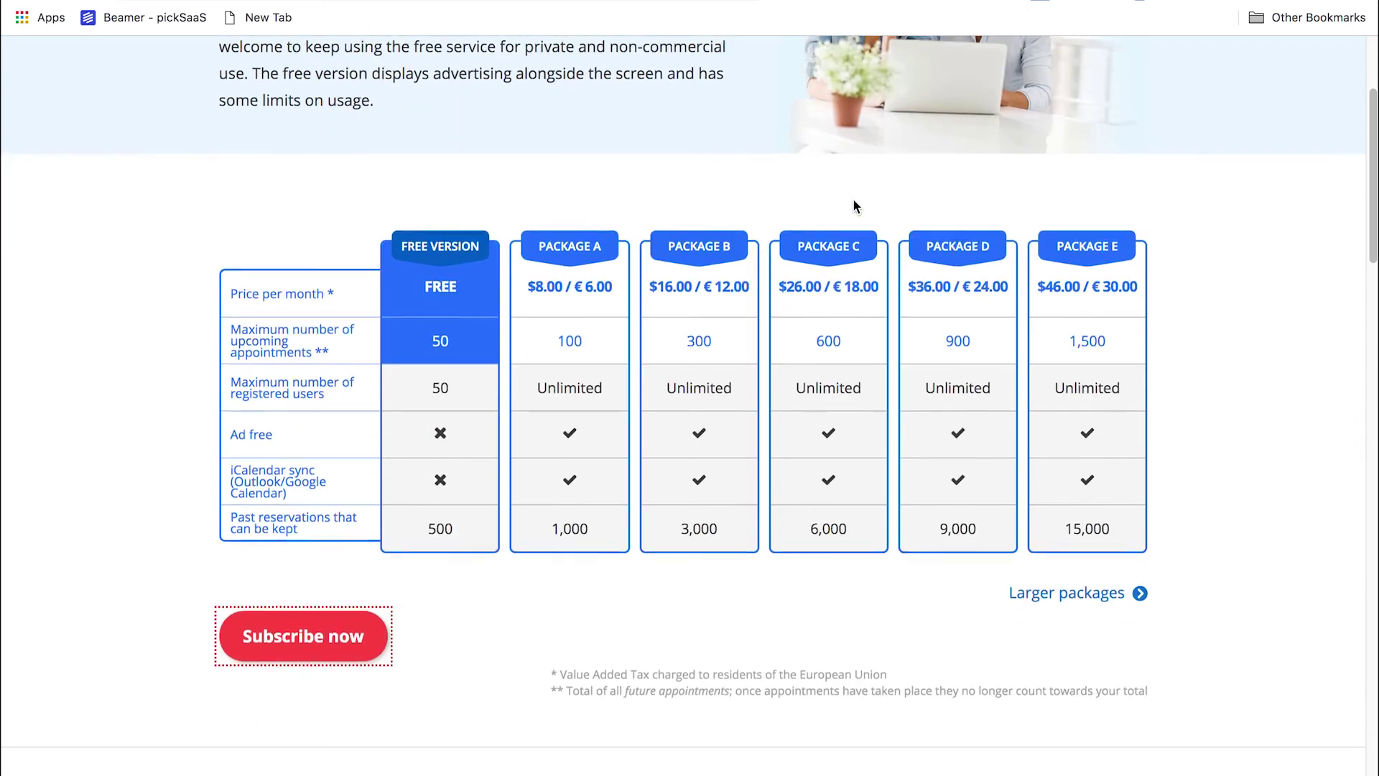
{"action": "scroll", "coordinate": [853, 207], "scroll_direction": "down", "scroll_amount": 10}
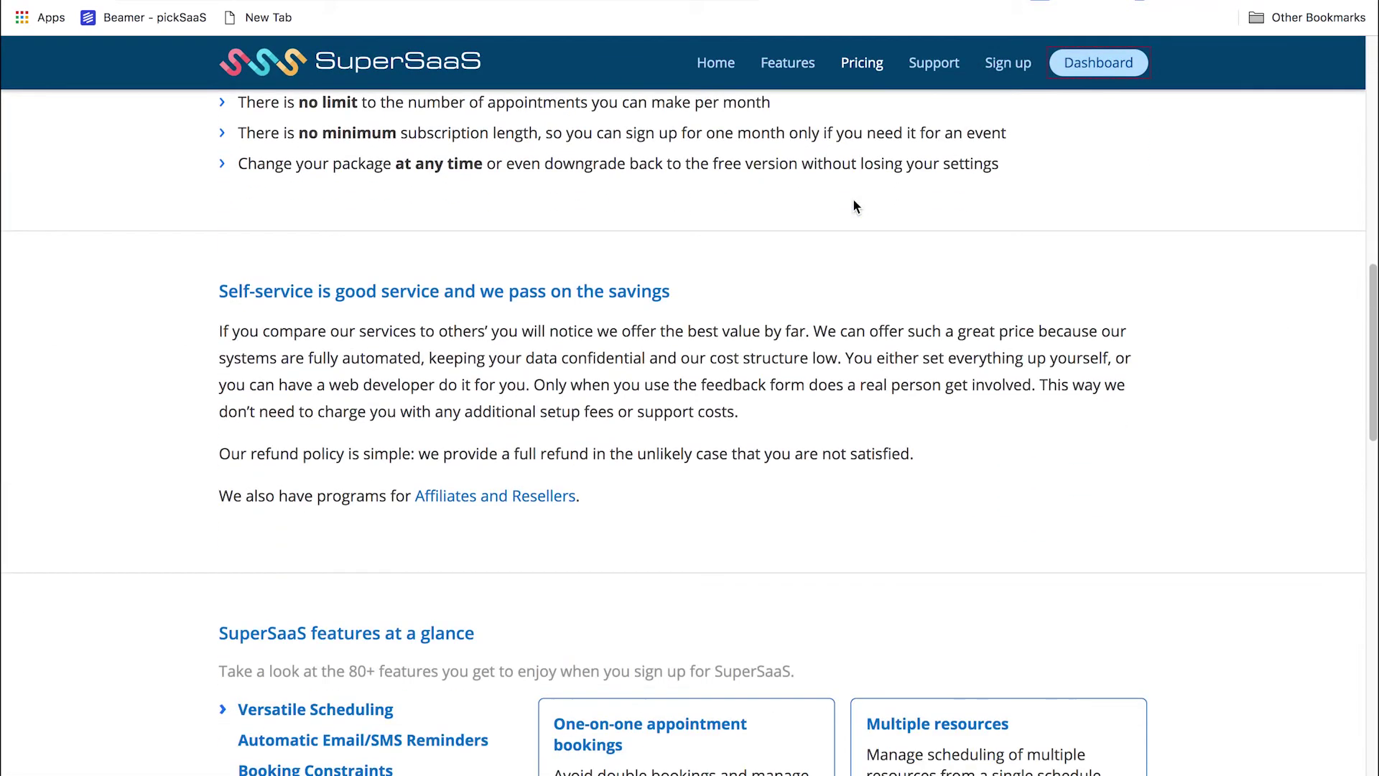
{"action": "scroll", "coordinate": [854, 207], "scroll_direction": "down", "scroll_amount": 5}
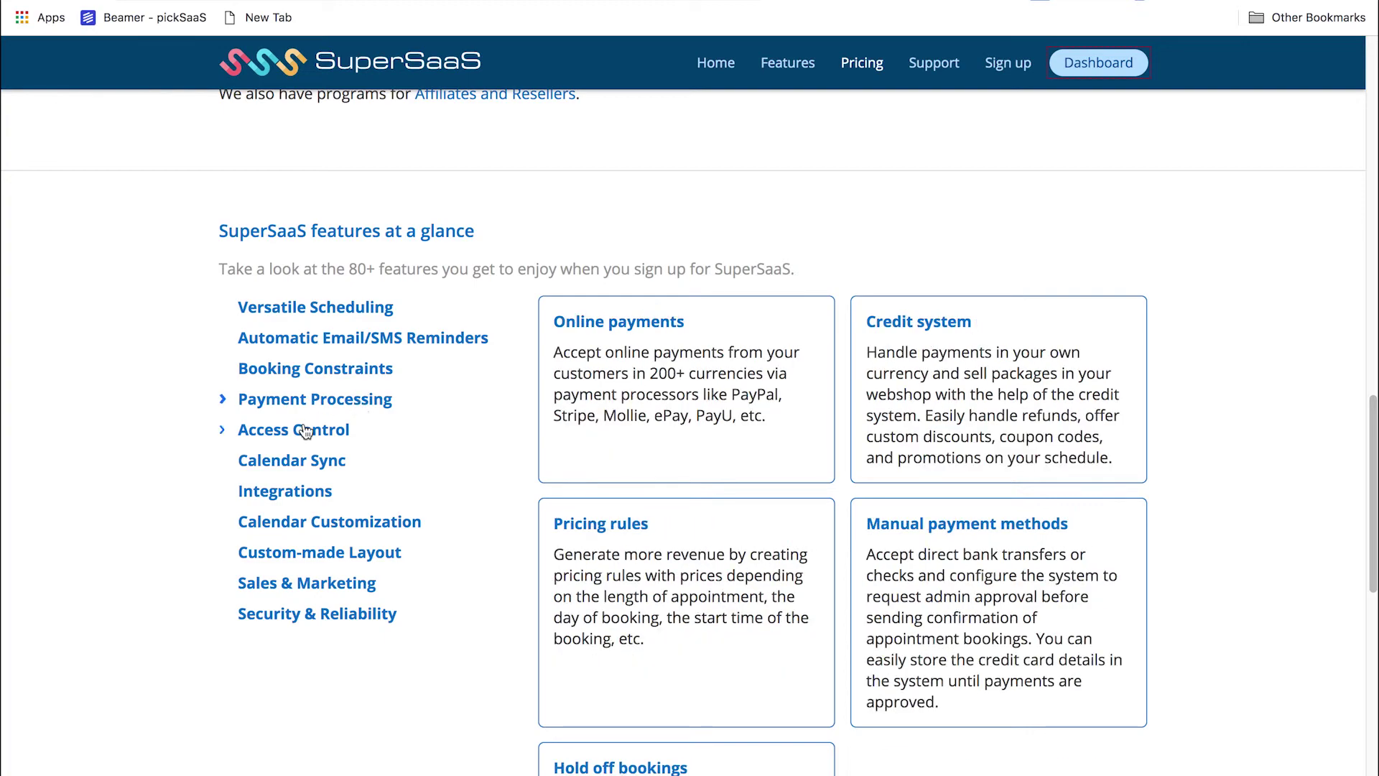
{"action": "mouse_move", "coordinate": [275, 494]}
{"action": "scroll", "coordinate": [604, 356], "scroll_direction": "down", "scroll_amount": 1}
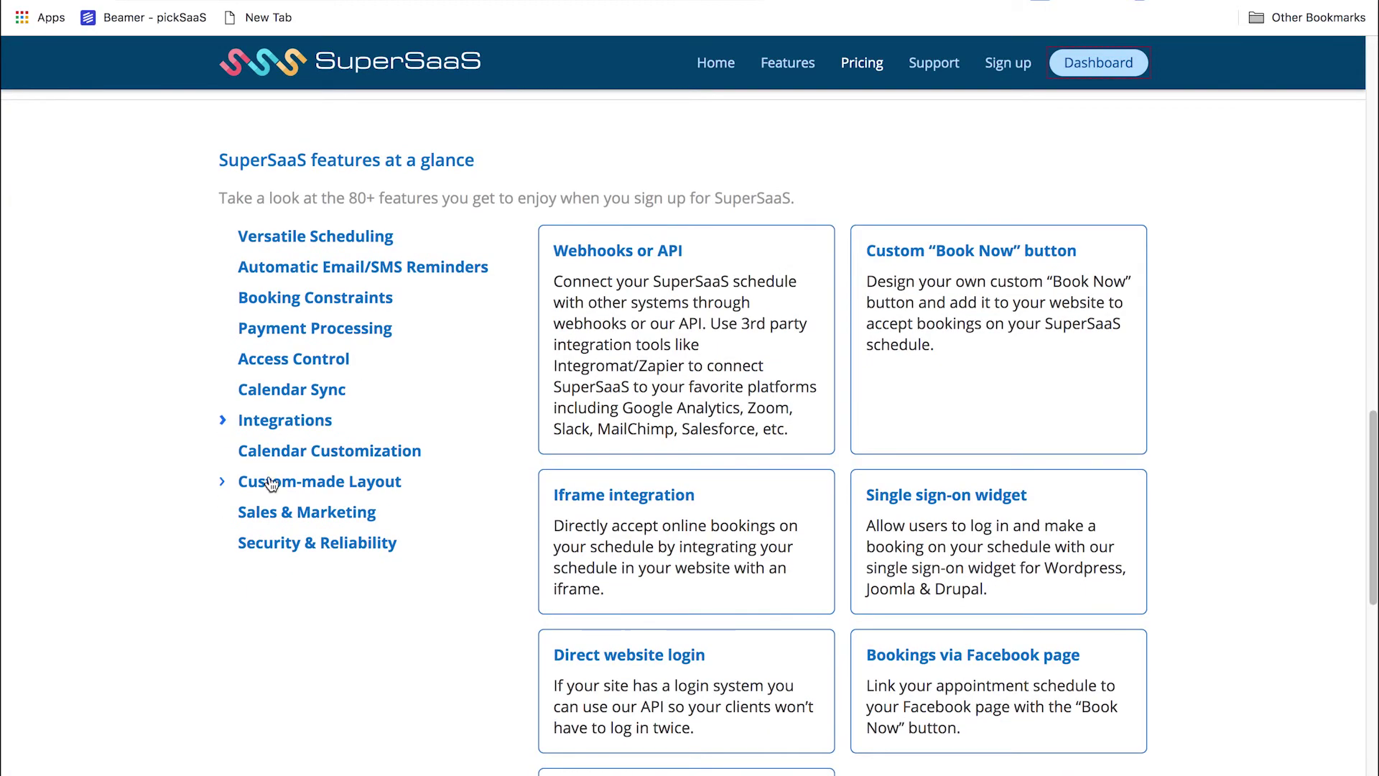
{"action": "mouse_move", "coordinate": [301, 542]}
{"action": "scroll", "coordinate": [468, 463], "scroll_direction": "down", "scroll_amount": 7}
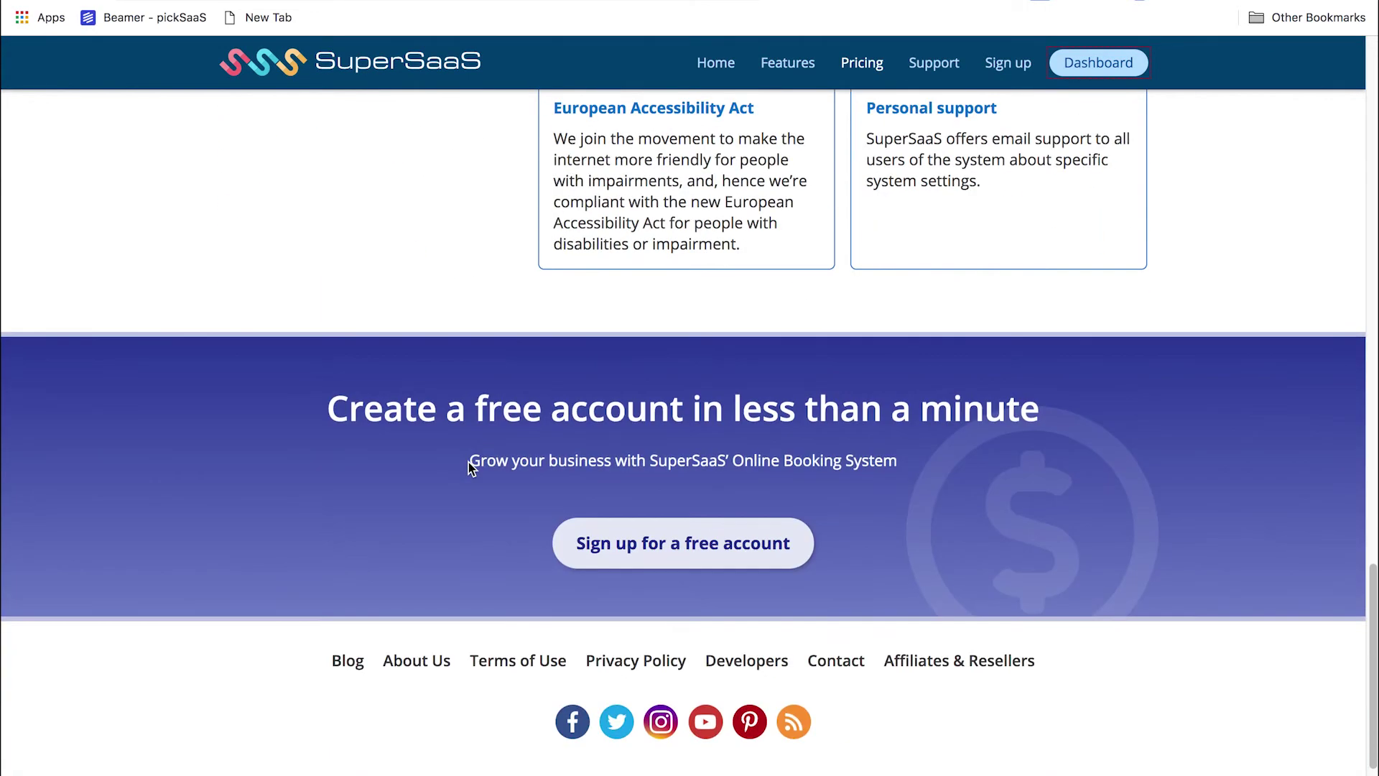
Scroll back and forth through the package table and features-at-a-glance list
{"action": "scroll", "coordinate": [468, 462], "scroll_direction": "up", "scroll_amount": 20}
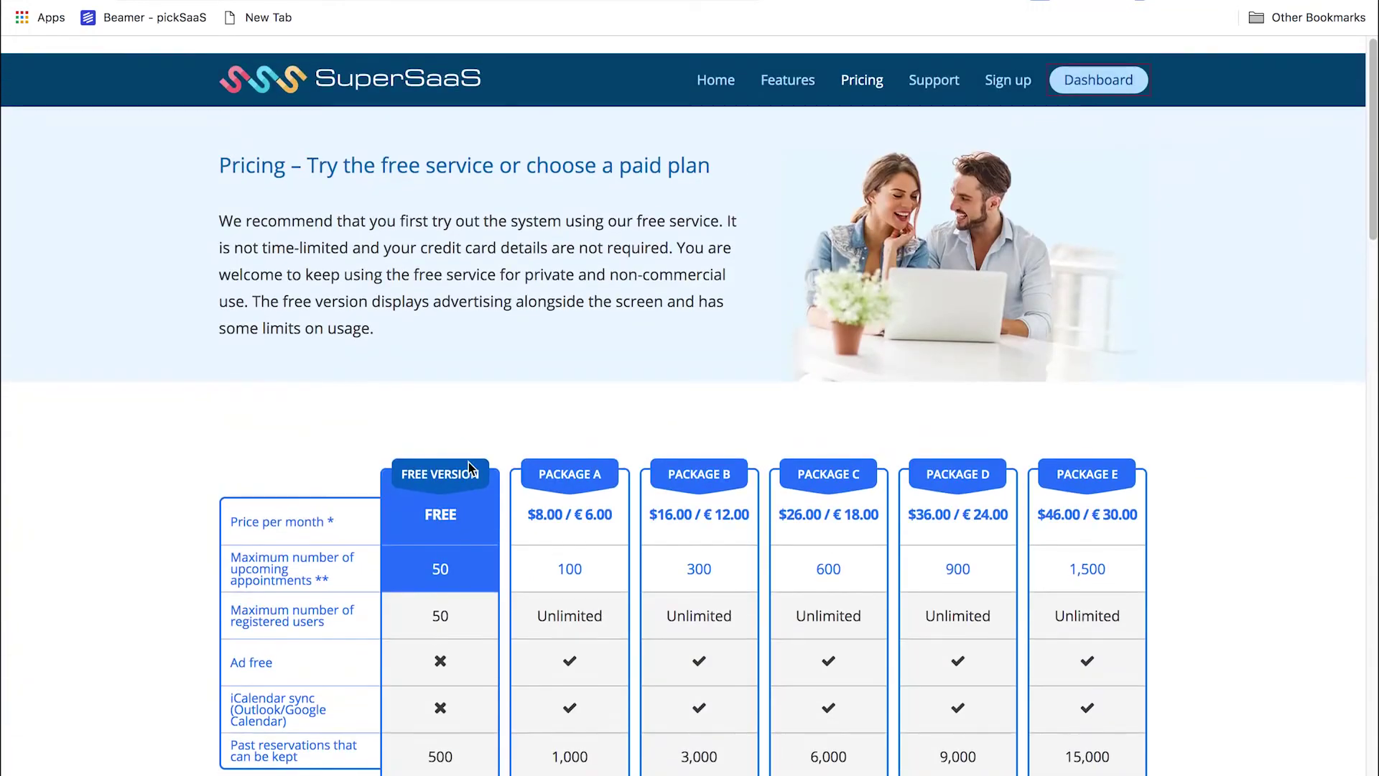
{"action": "scroll", "coordinate": [410, 554], "scroll_direction": "down", "scroll_amount": 1}
{"action": "scroll", "coordinate": [409, 553], "scroll_direction": "up", "scroll_amount": 5}
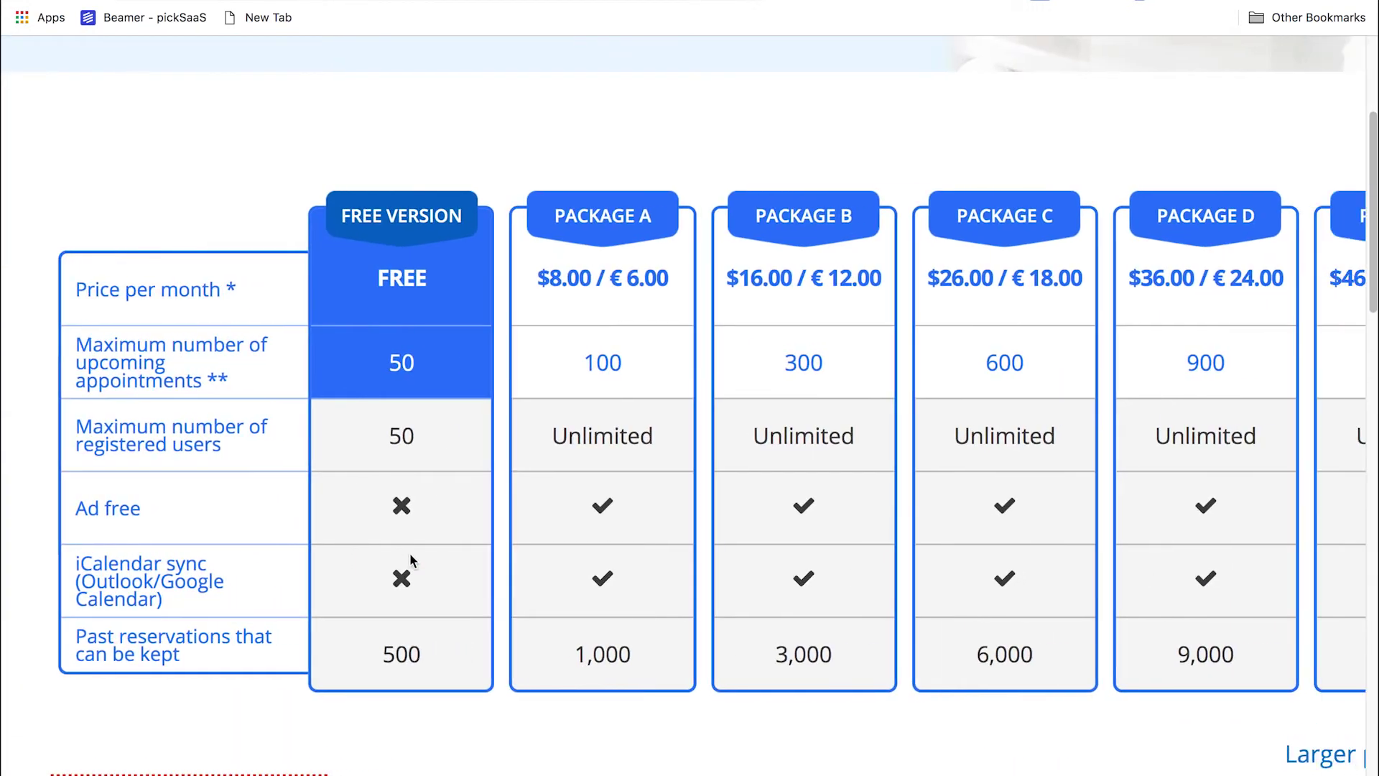
{"action": "scroll", "coordinate": [409, 553], "scroll_direction": "right", "scroll_amount": 3}
{"action": "scroll", "coordinate": [409, 553], "scroll_direction": "left", "scroll_amount": 6}
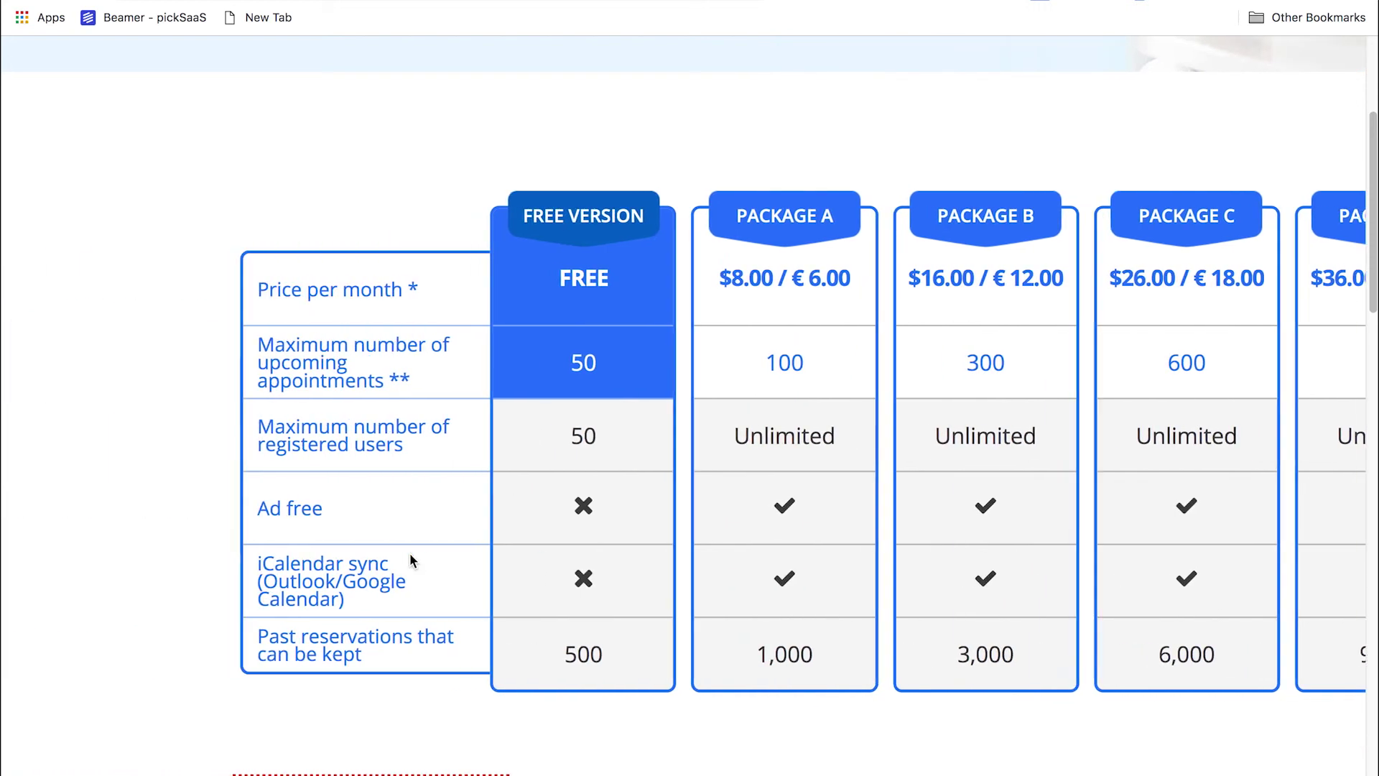
{"action": "scroll", "coordinate": [410, 553], "scroll_direction": "down", "scroll_amount": 5}
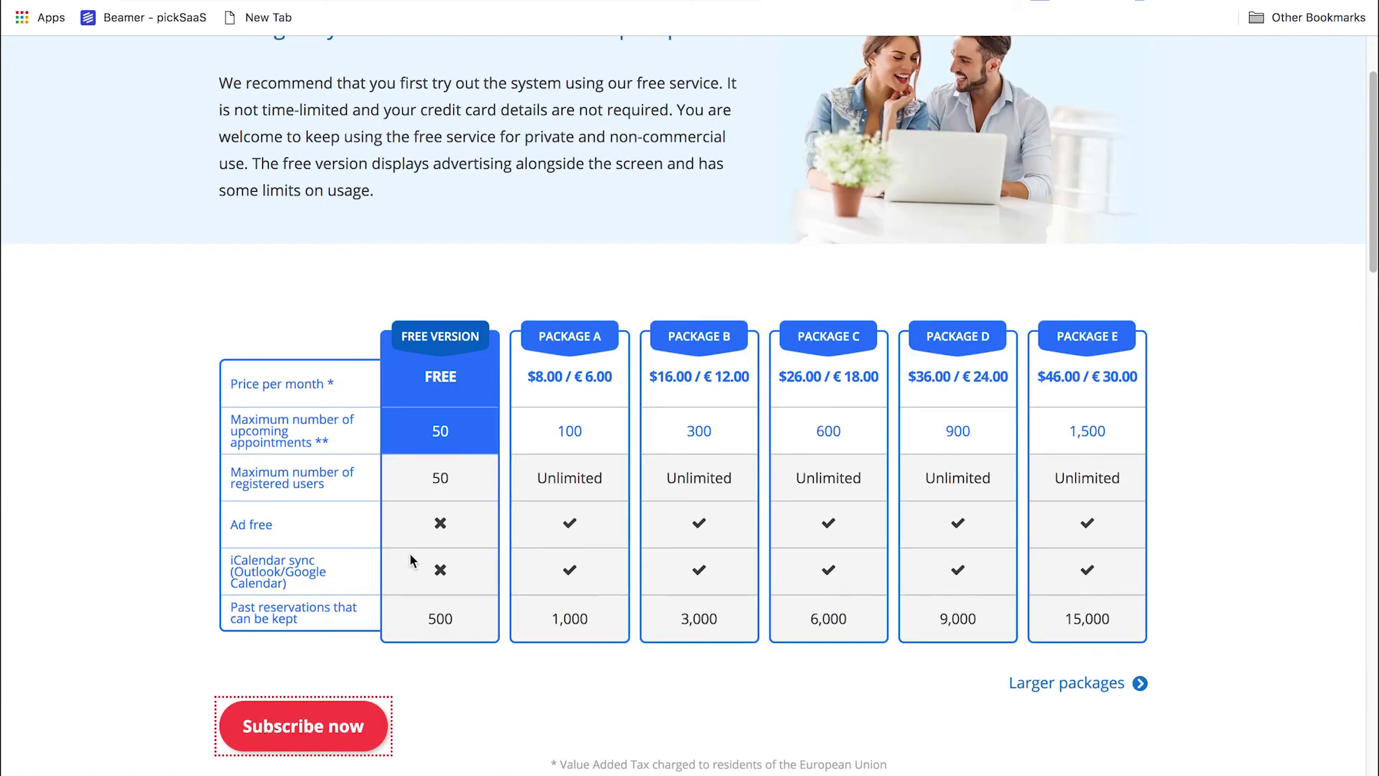
{"action": "scroll", "coordinate": [410, 553], "scroll_direction": "up", "scroll_amount": 3}
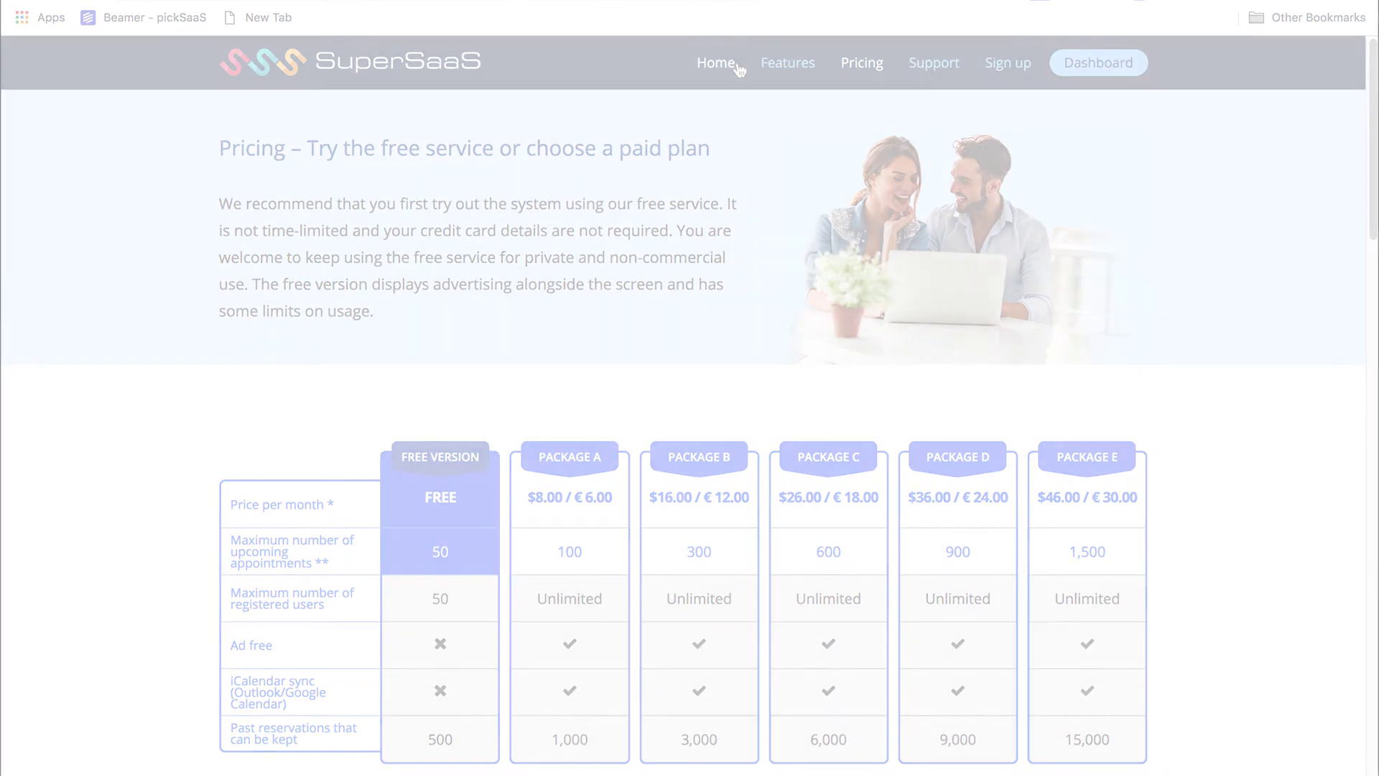